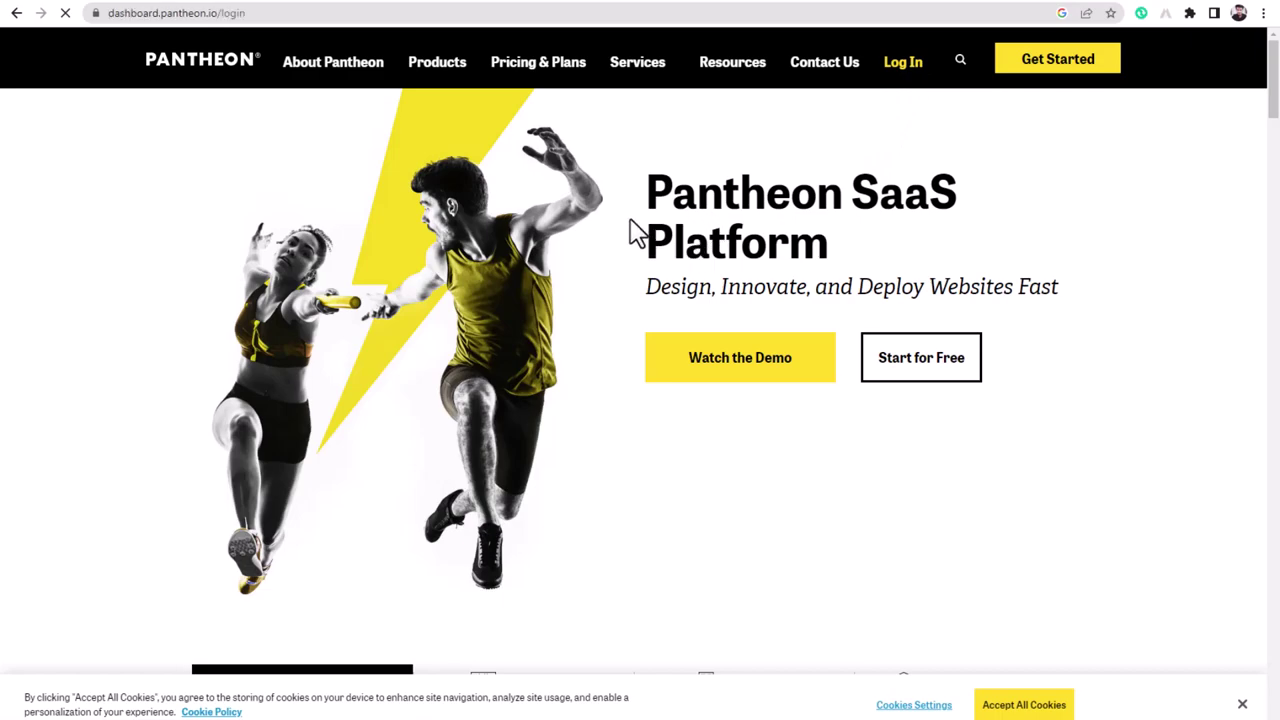
- Sign in to Pantheon with Google and open the second WordPress sandbox site's Dev dashboard
click(626, 165)
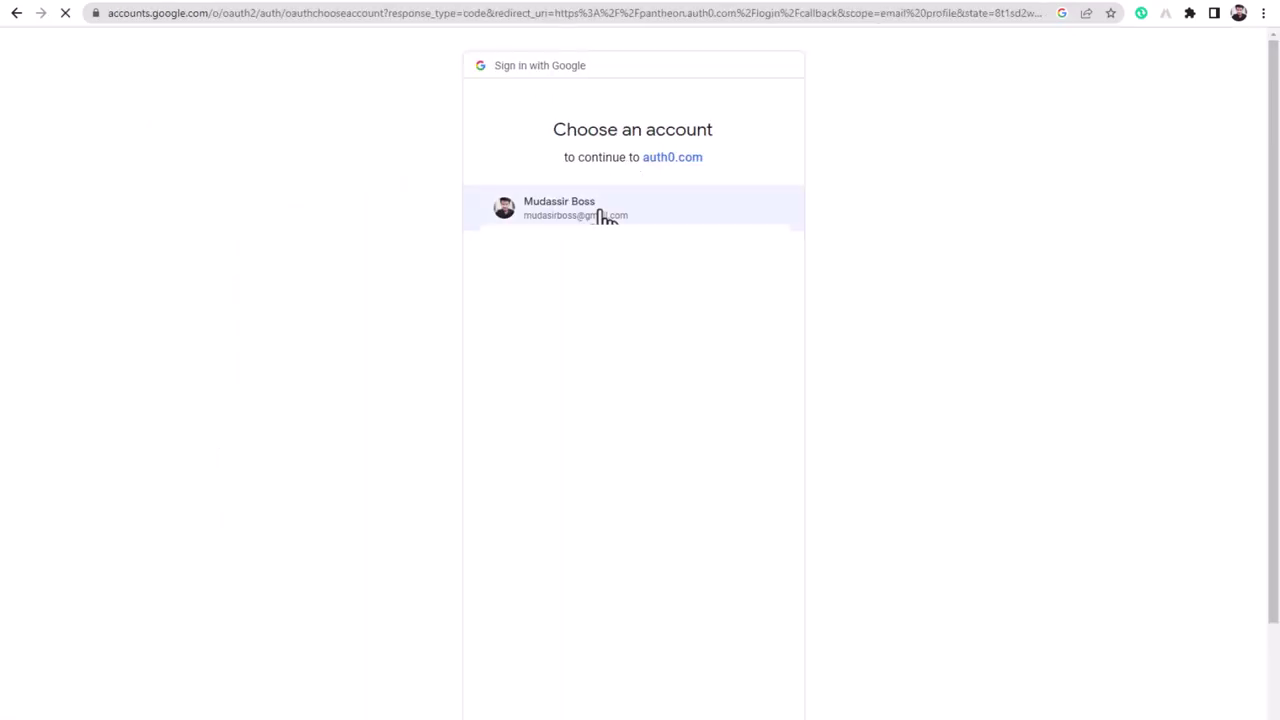
click(592, 213)
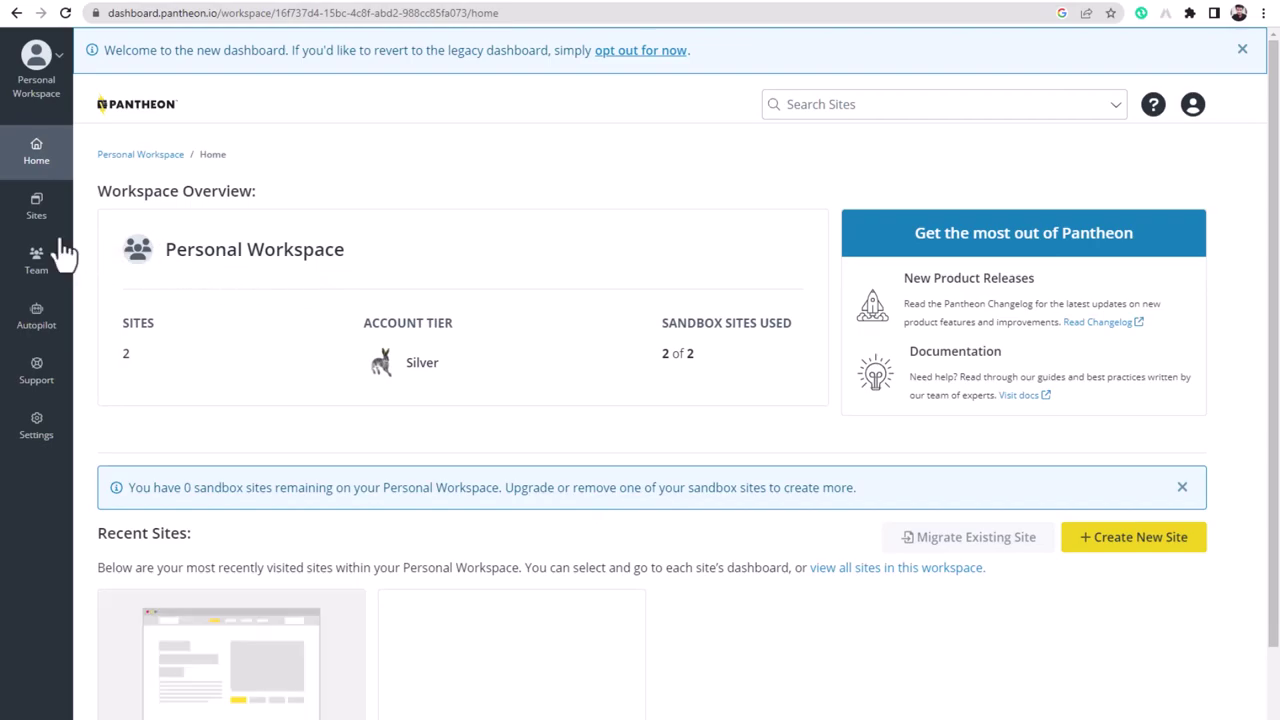
click(30, 215)
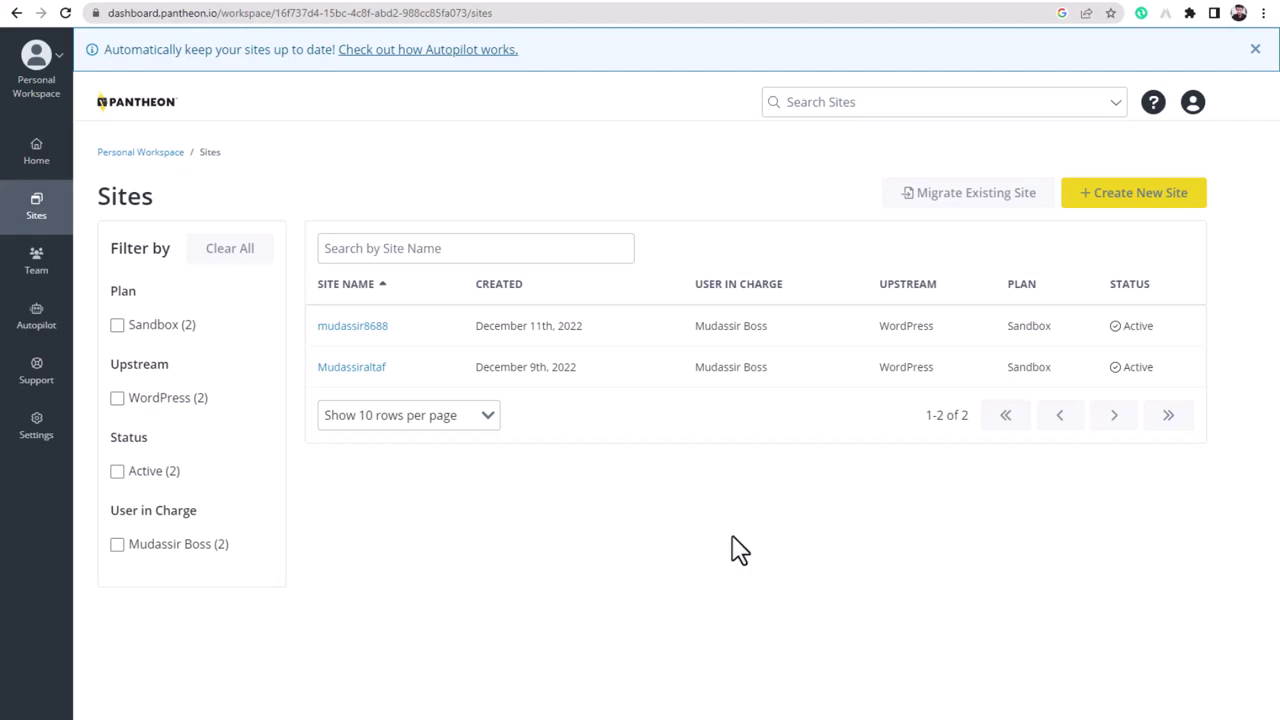
click(351, 368)
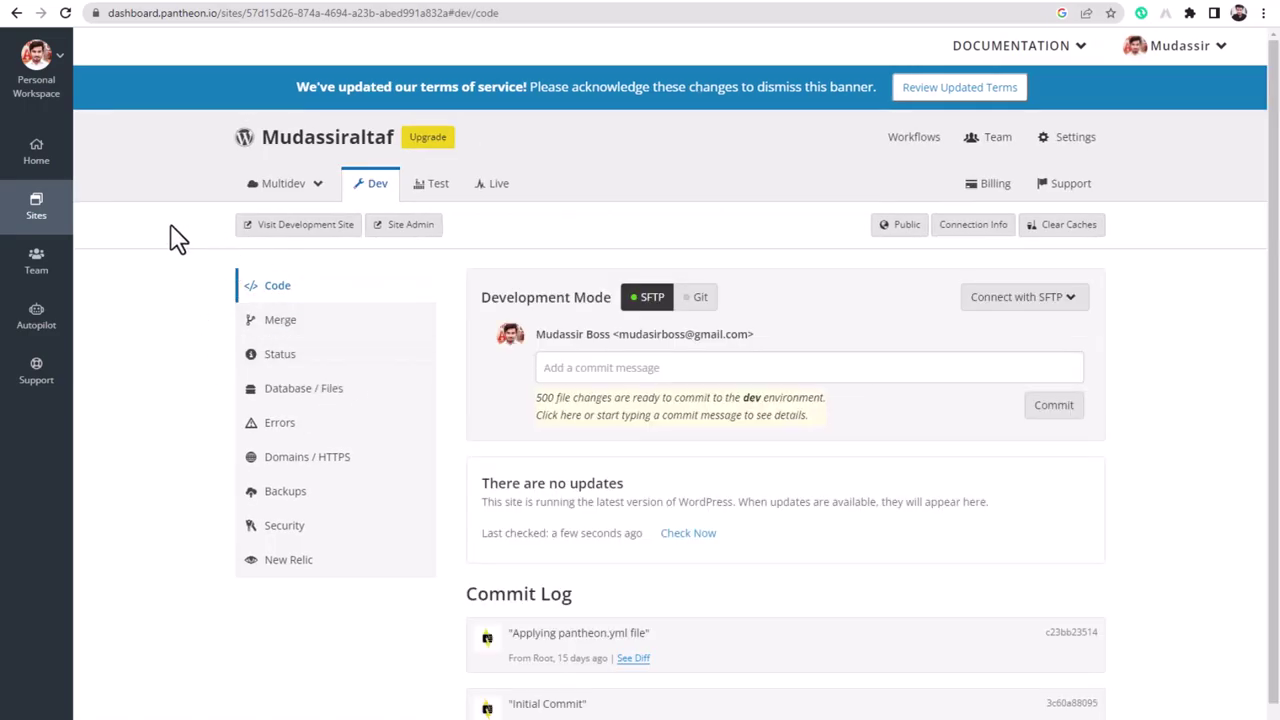
key(ctrl+t)
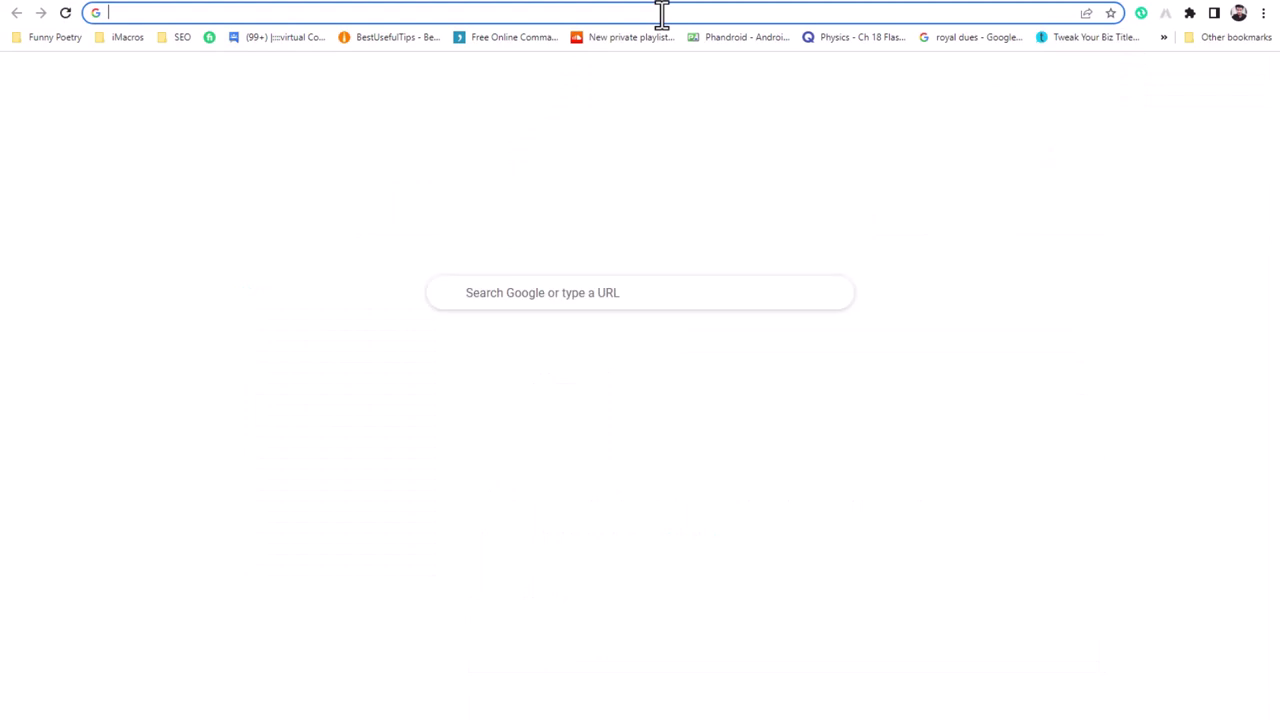
text(mu)
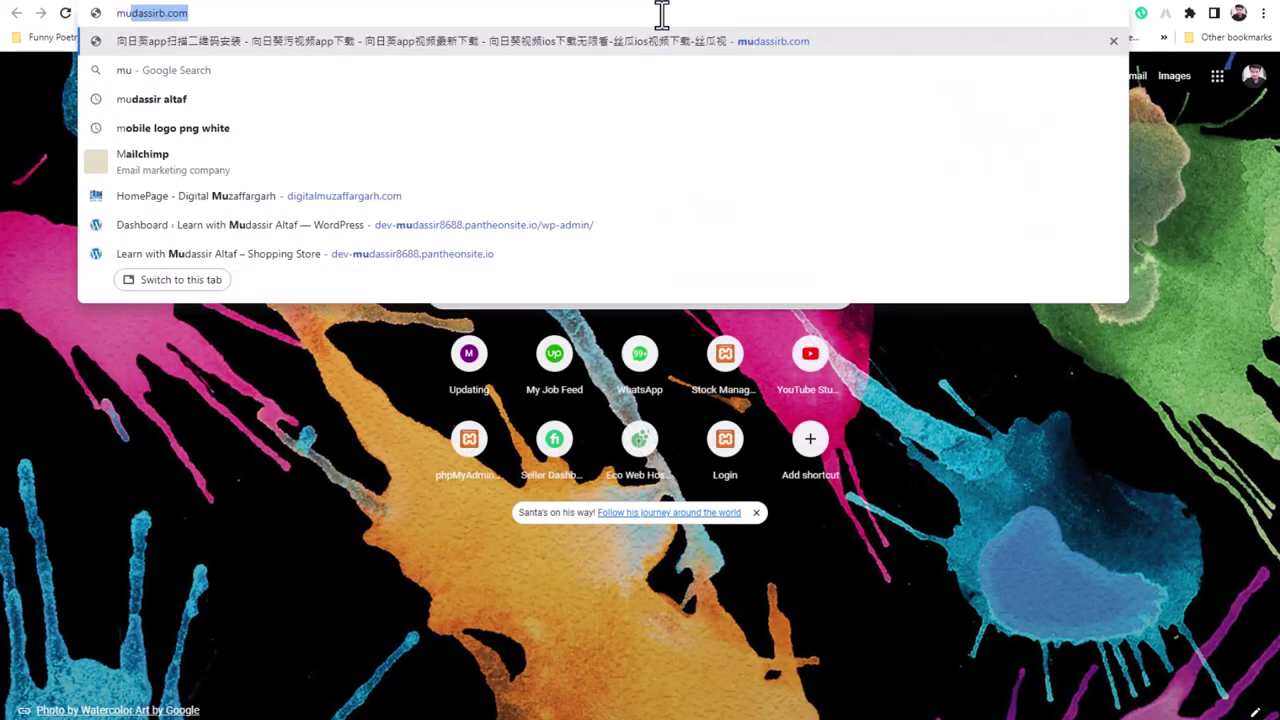
text(dassi)
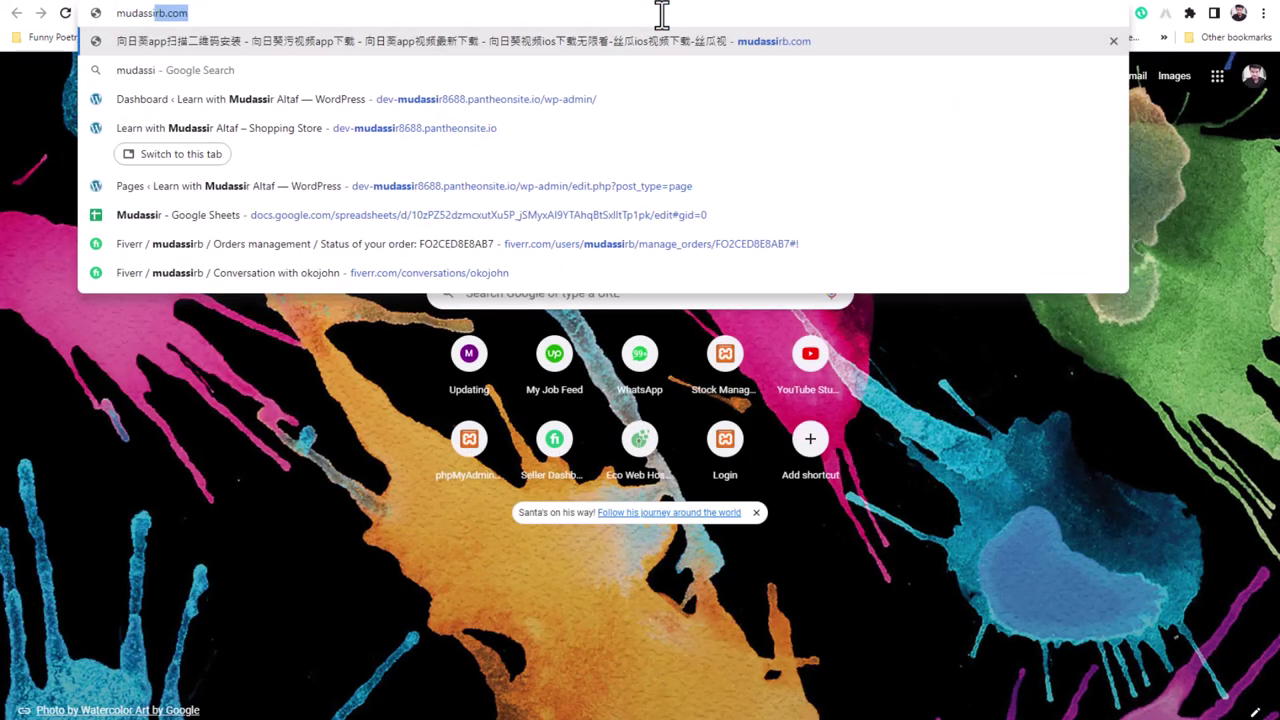
text(r altaf)
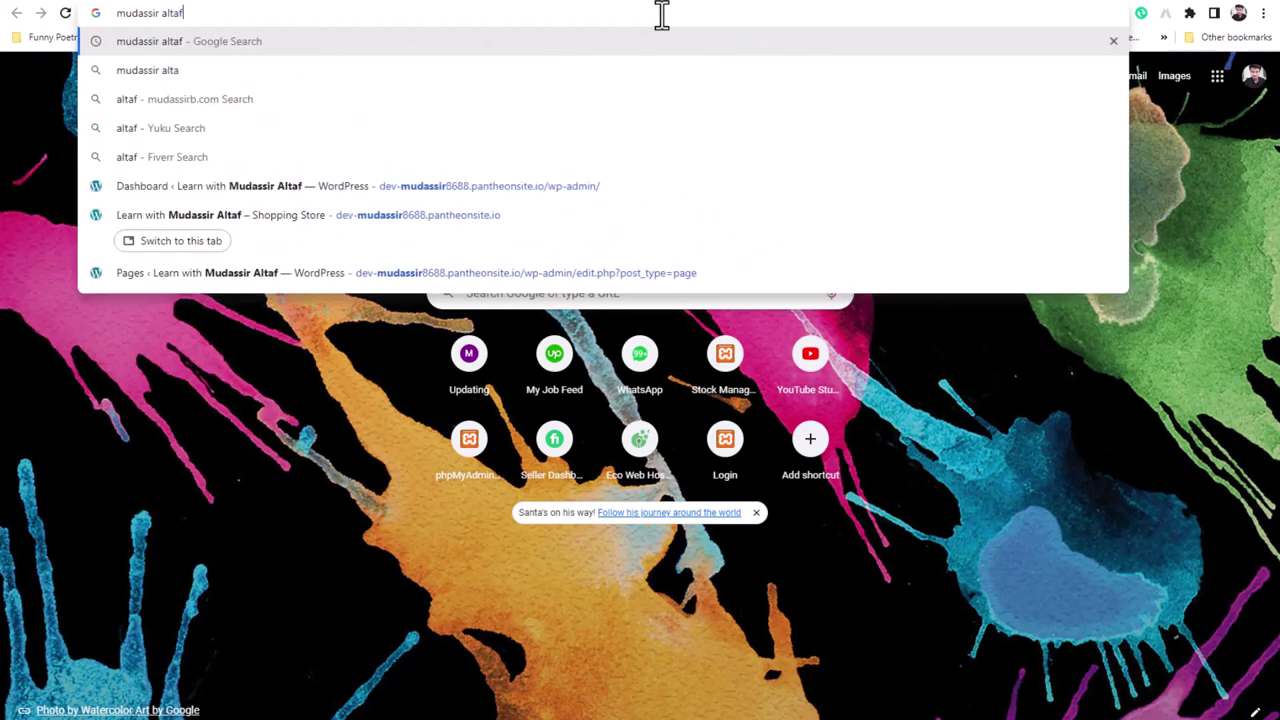
key(Return)
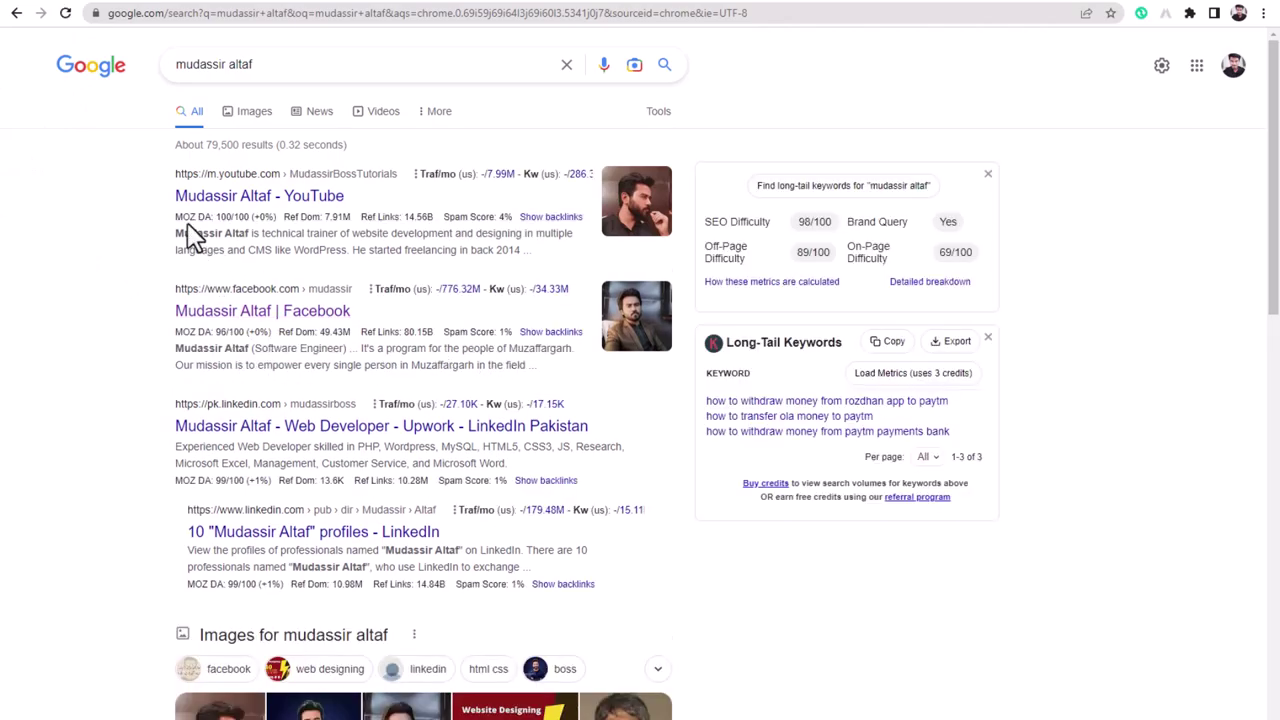
click(215, 199)
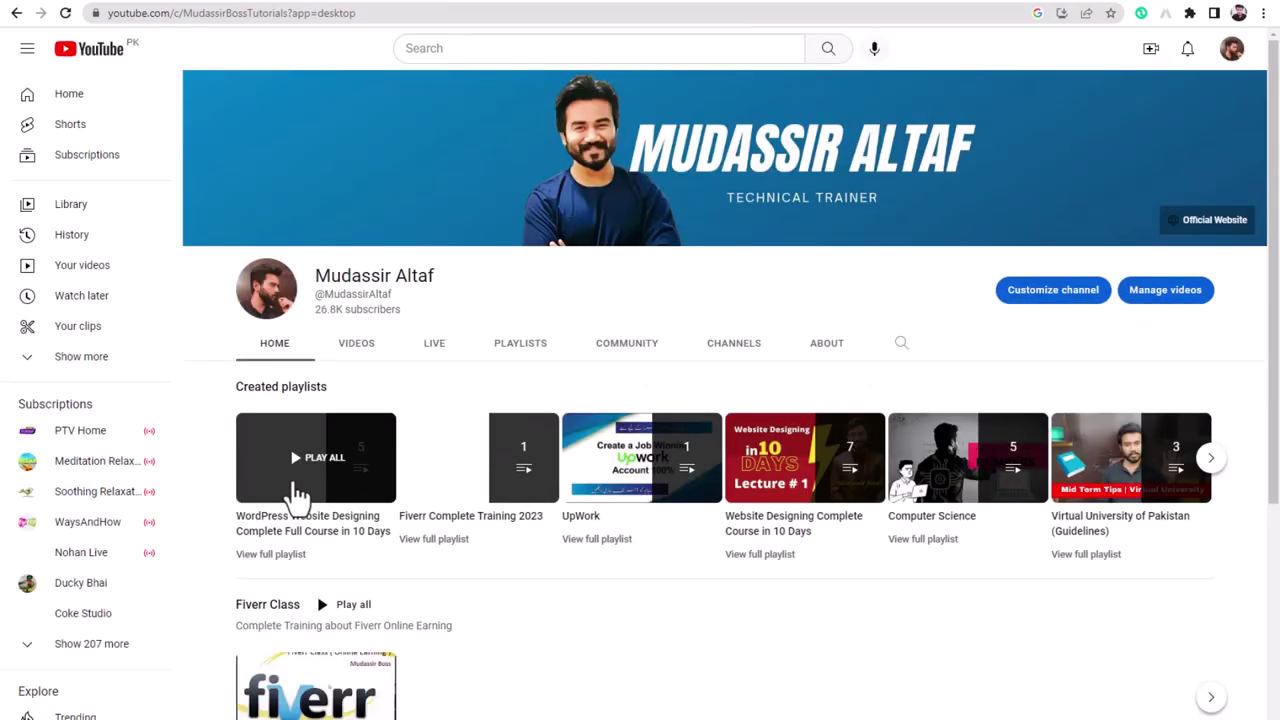
click(297, 486)
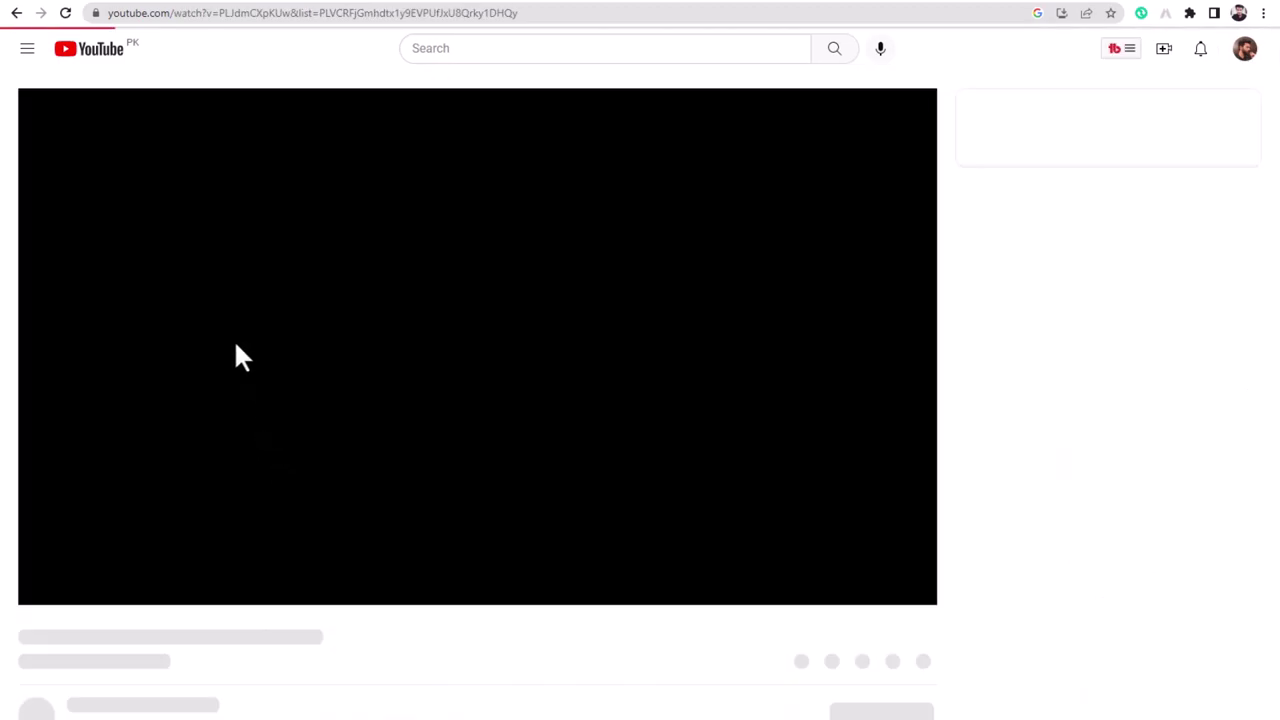
click(262, 313)
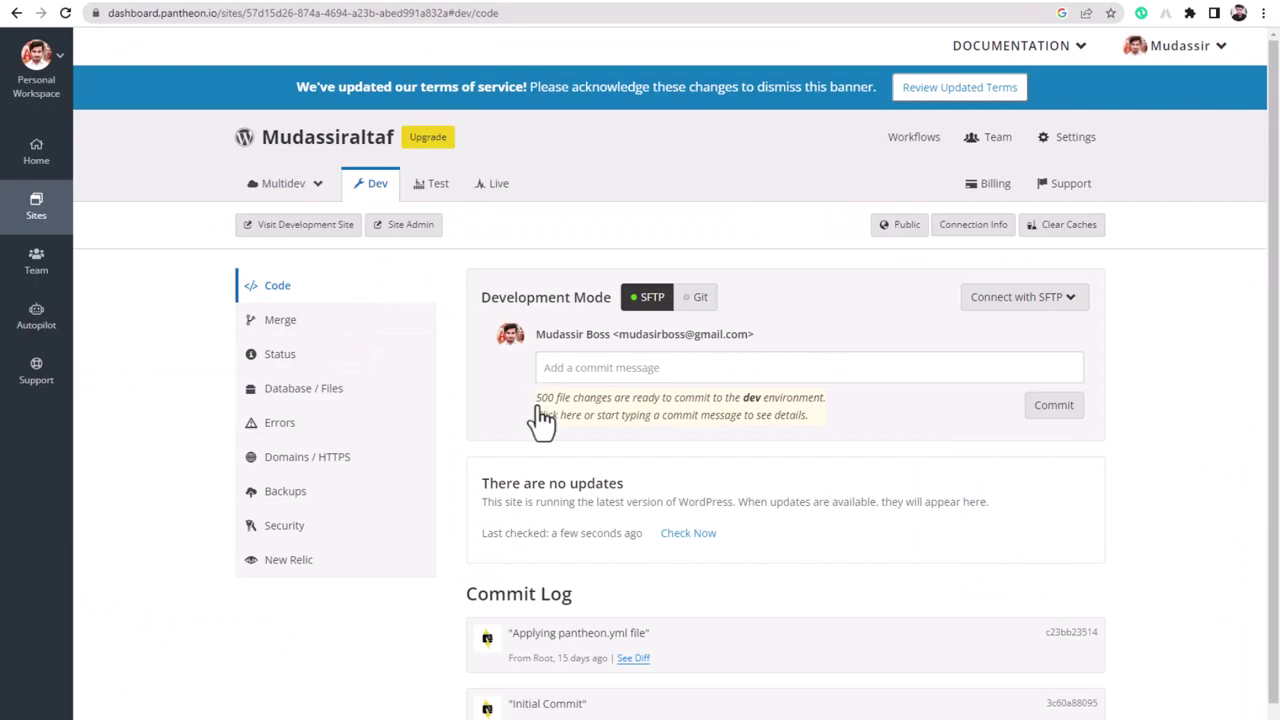
- From the site's WordPress admin, go to Plugins > Add New and bring up the Upload Plugin form
click(405, 226)
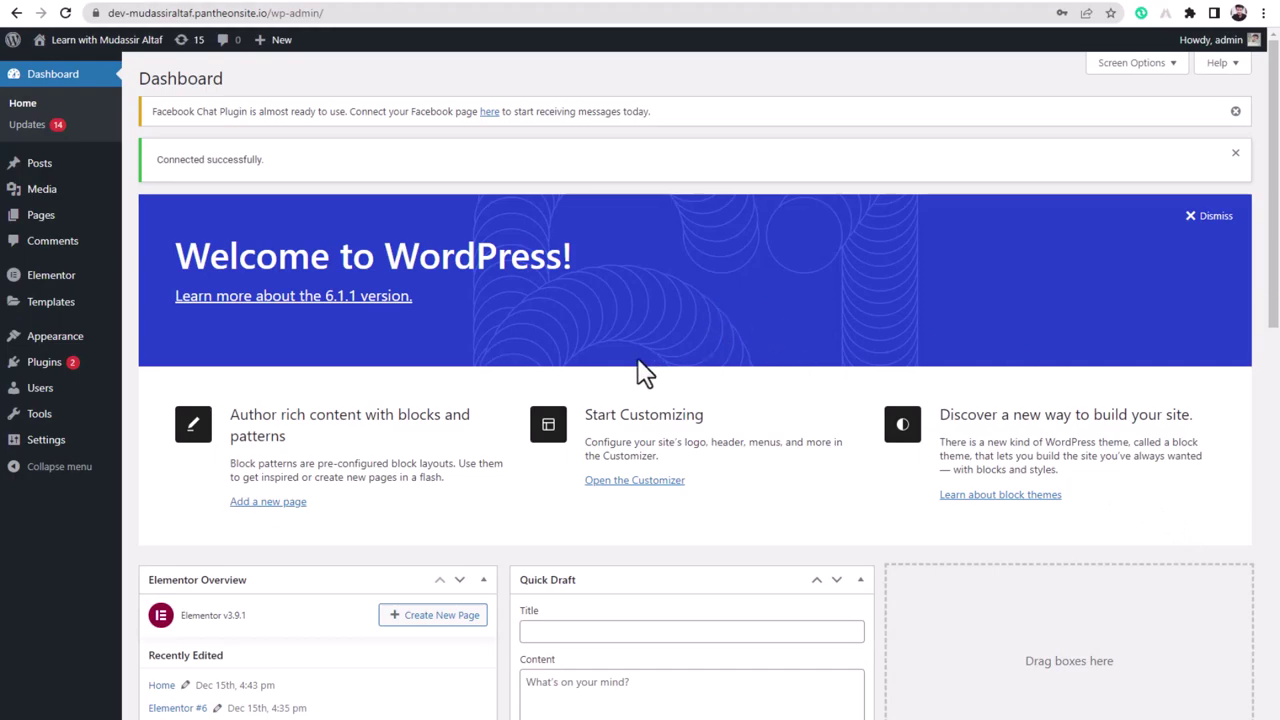
mouse_move(50, 366)
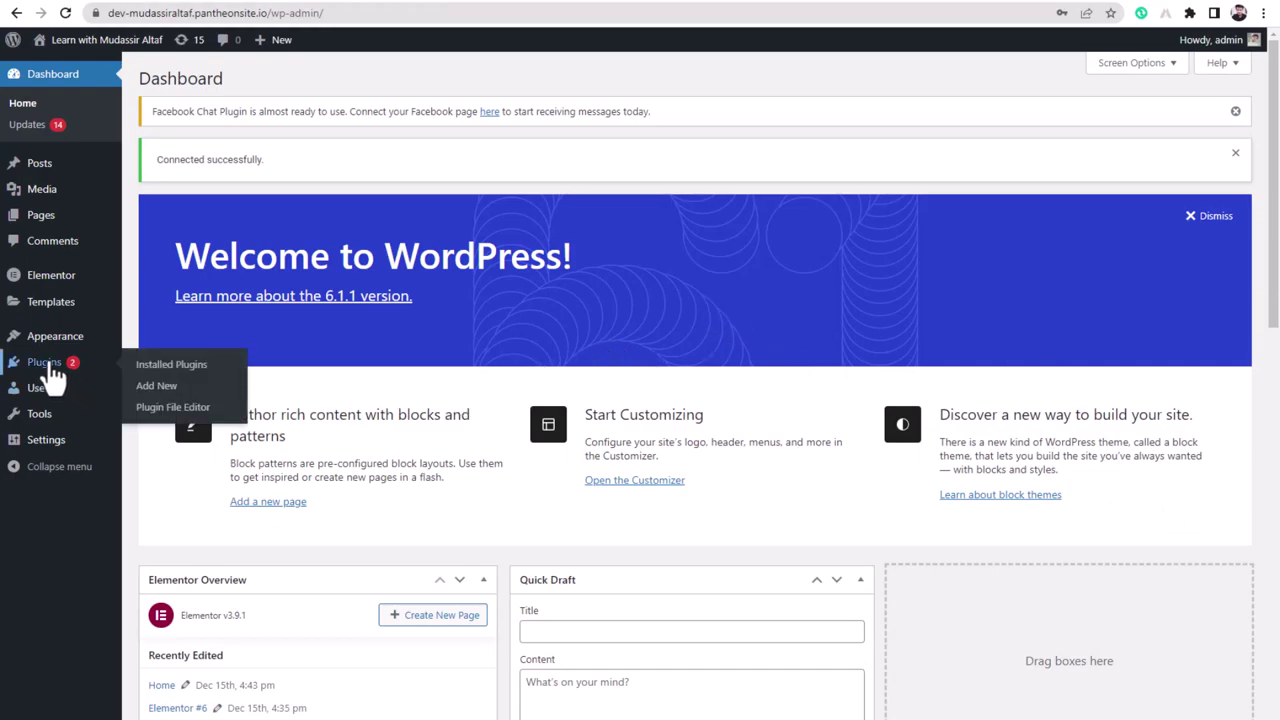
click(158, 387)
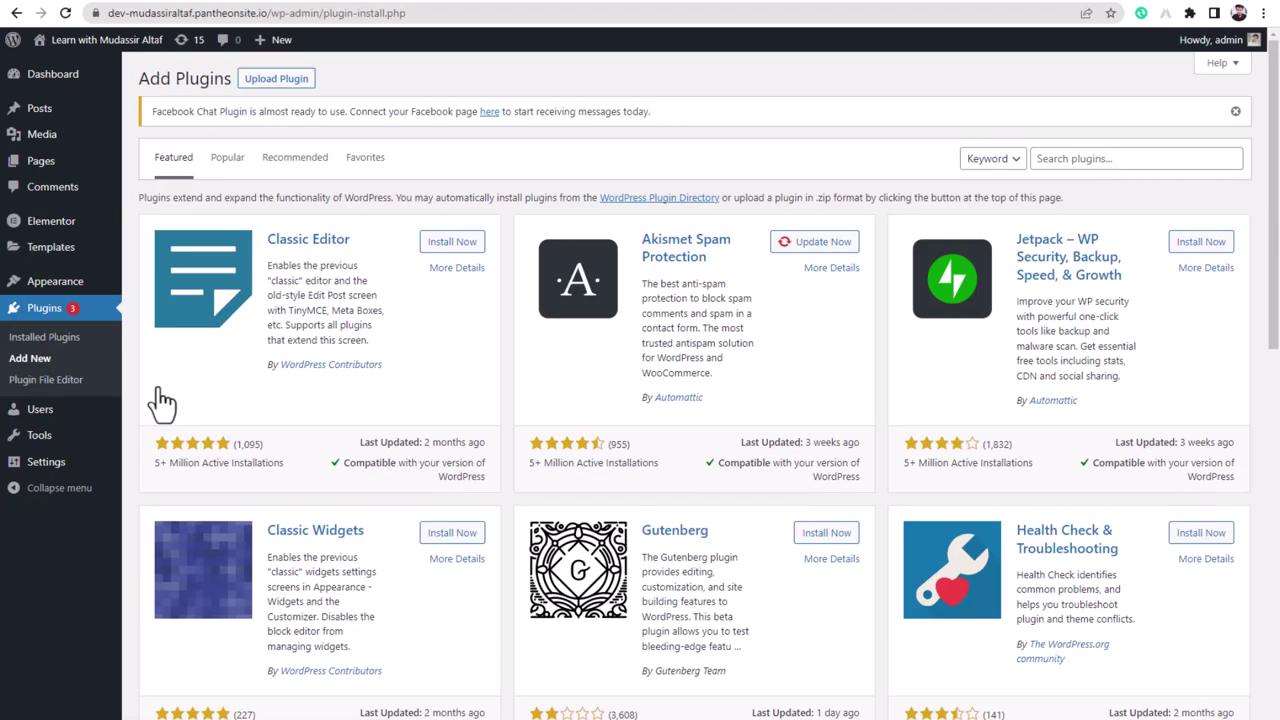
click(290, 88)
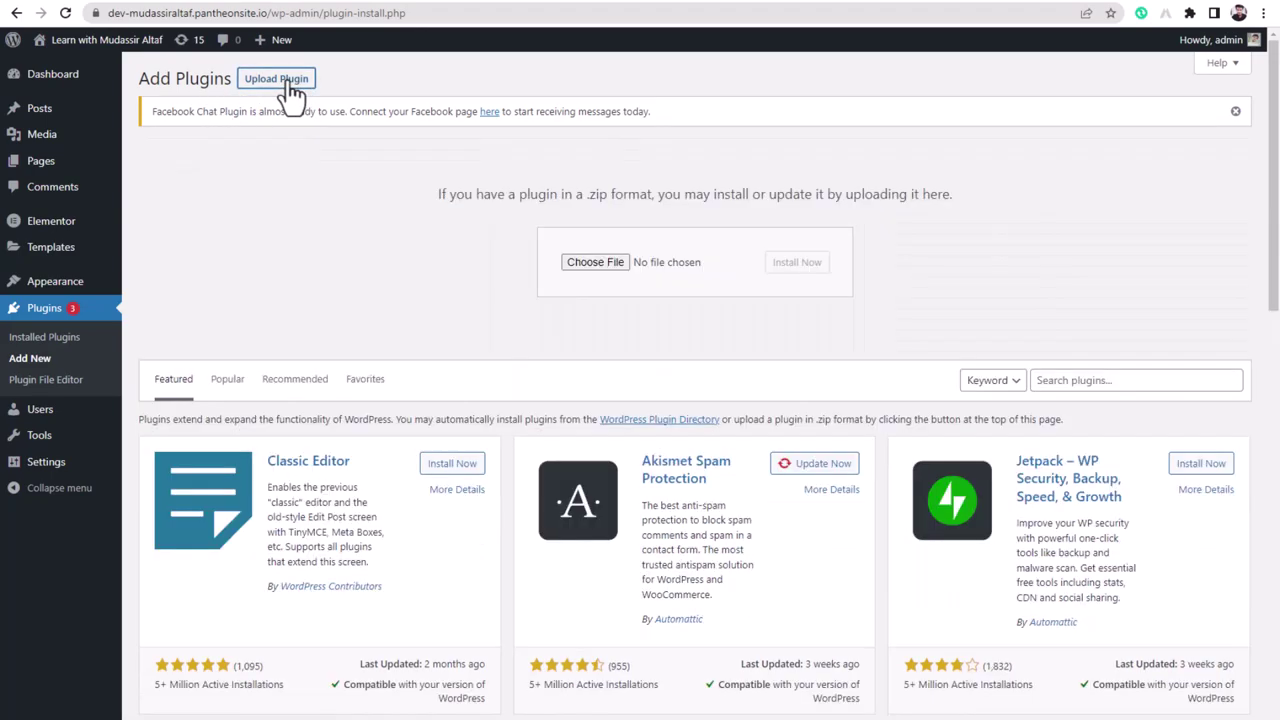
- Upload the Elementor Pro zip from Downloads > Compressed and install it
click(603, 262)
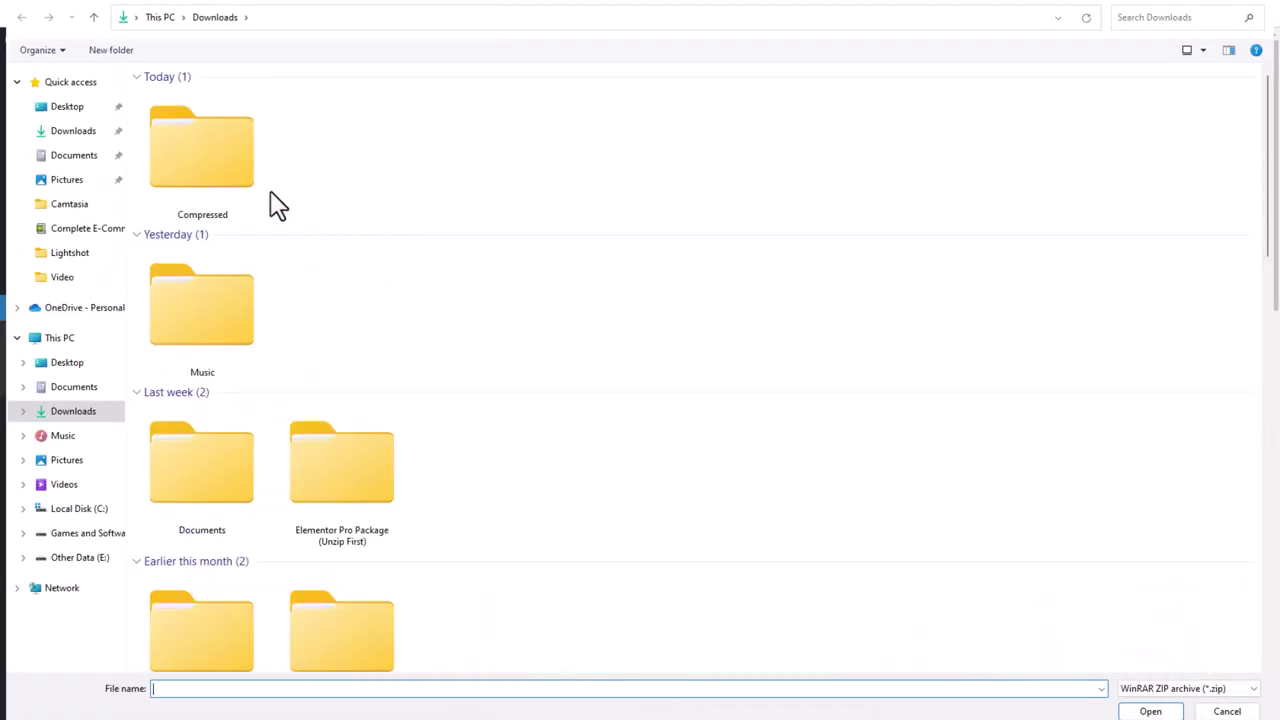
double_click(221, 162)
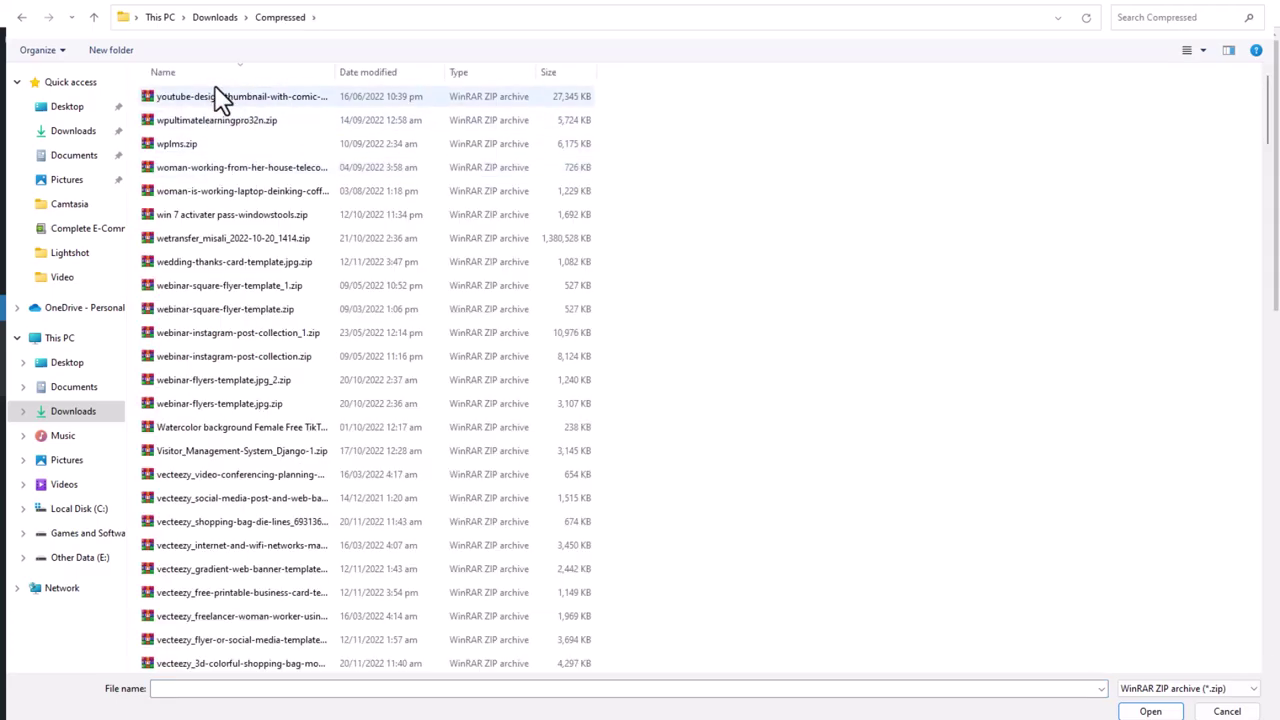
click(401, 74)
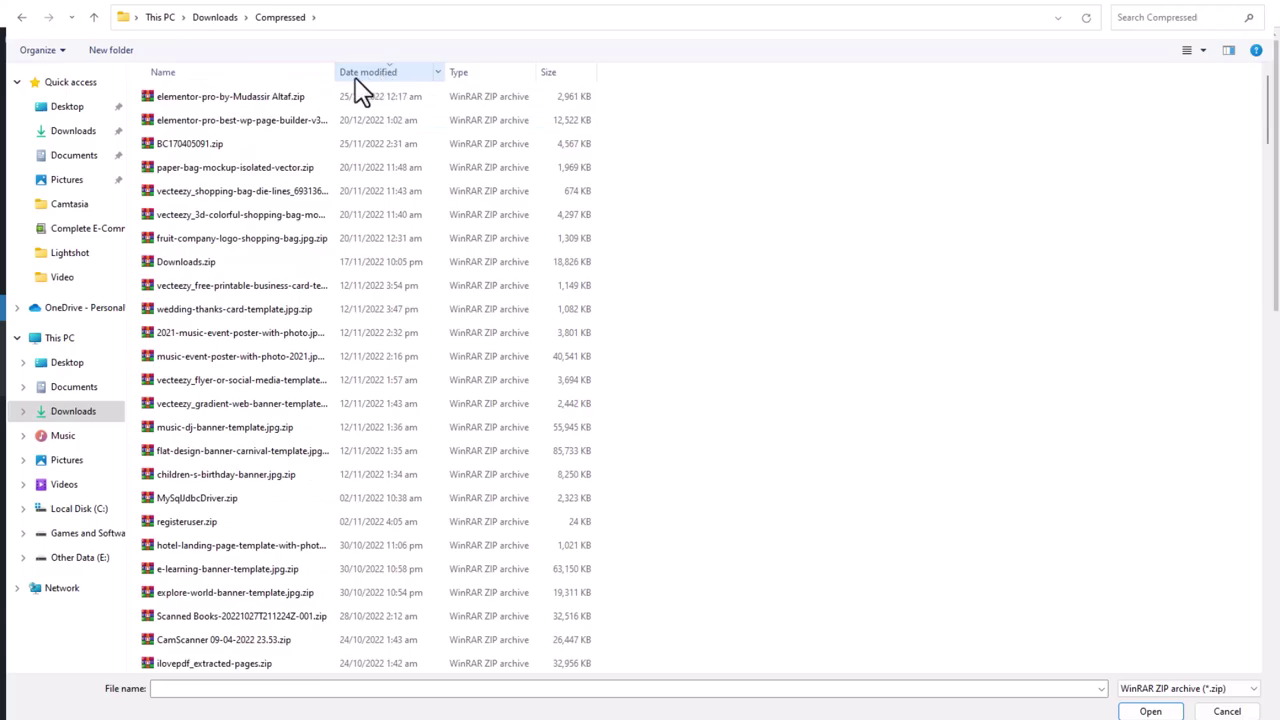
double_click(251, 100)
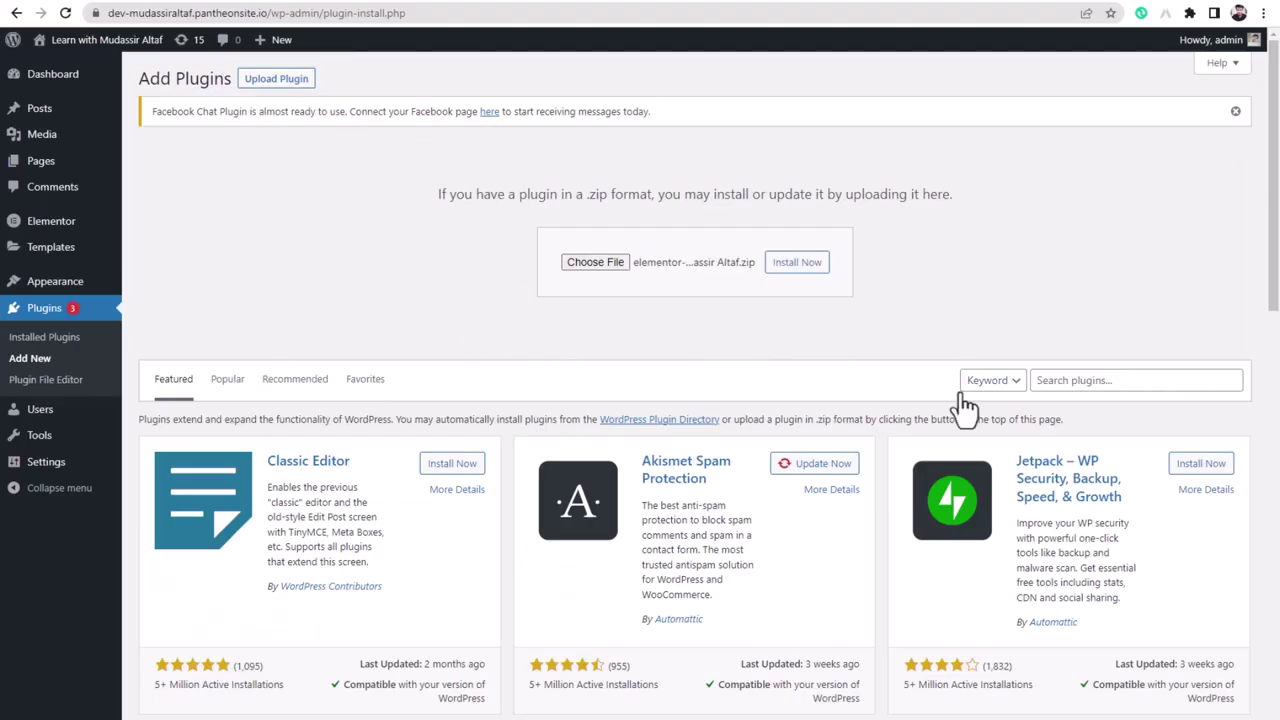
click(796, 266)
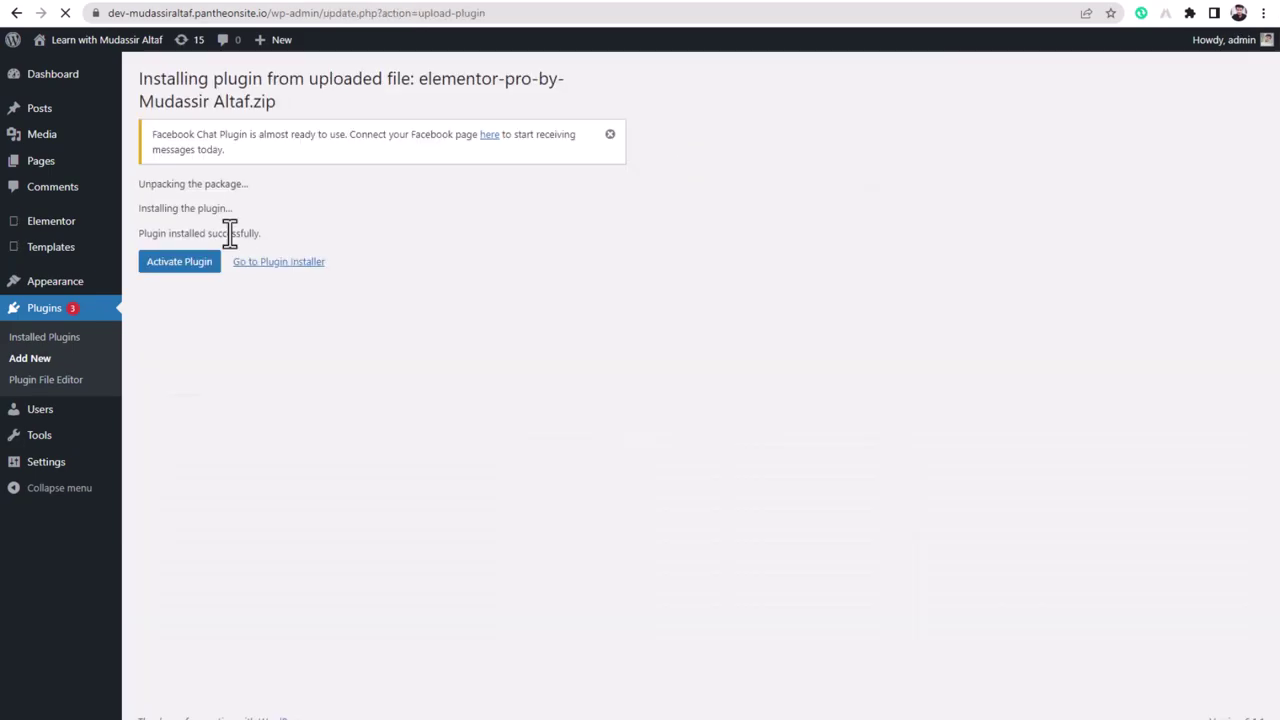
- Activate Elementor Pro, then return to the Add Plugins page
click(184, 276)
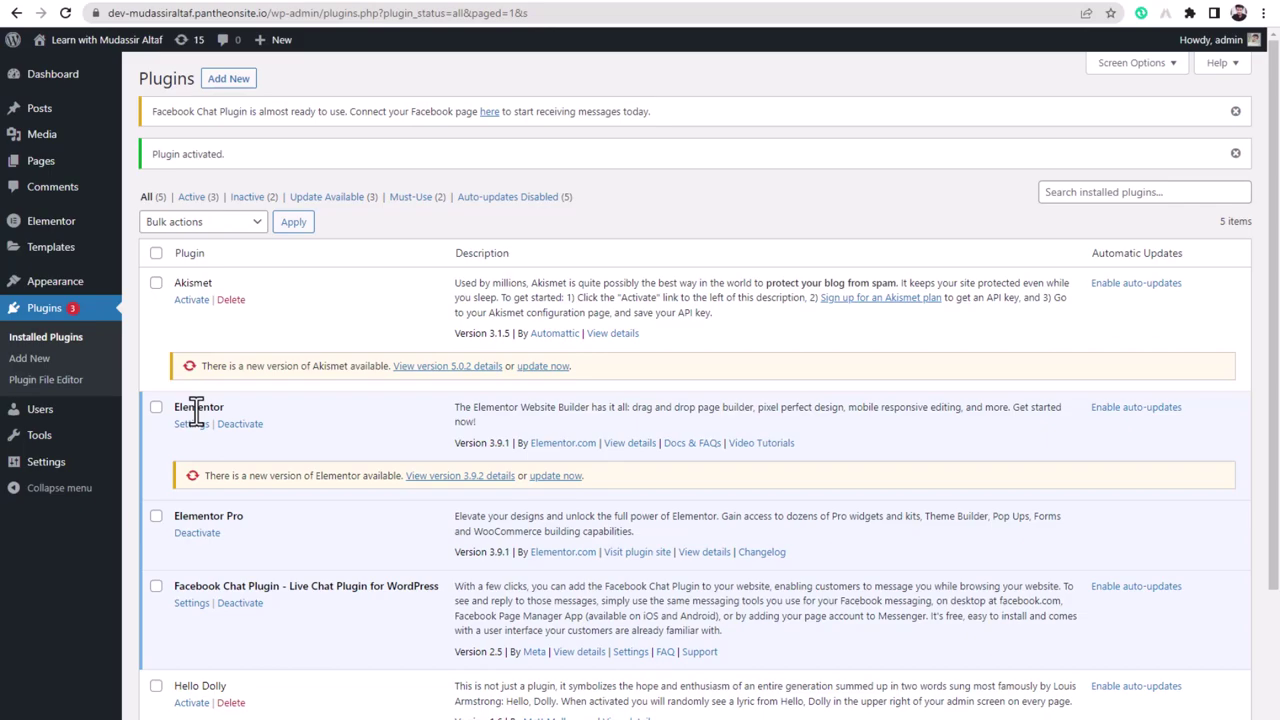
click(221, 84)
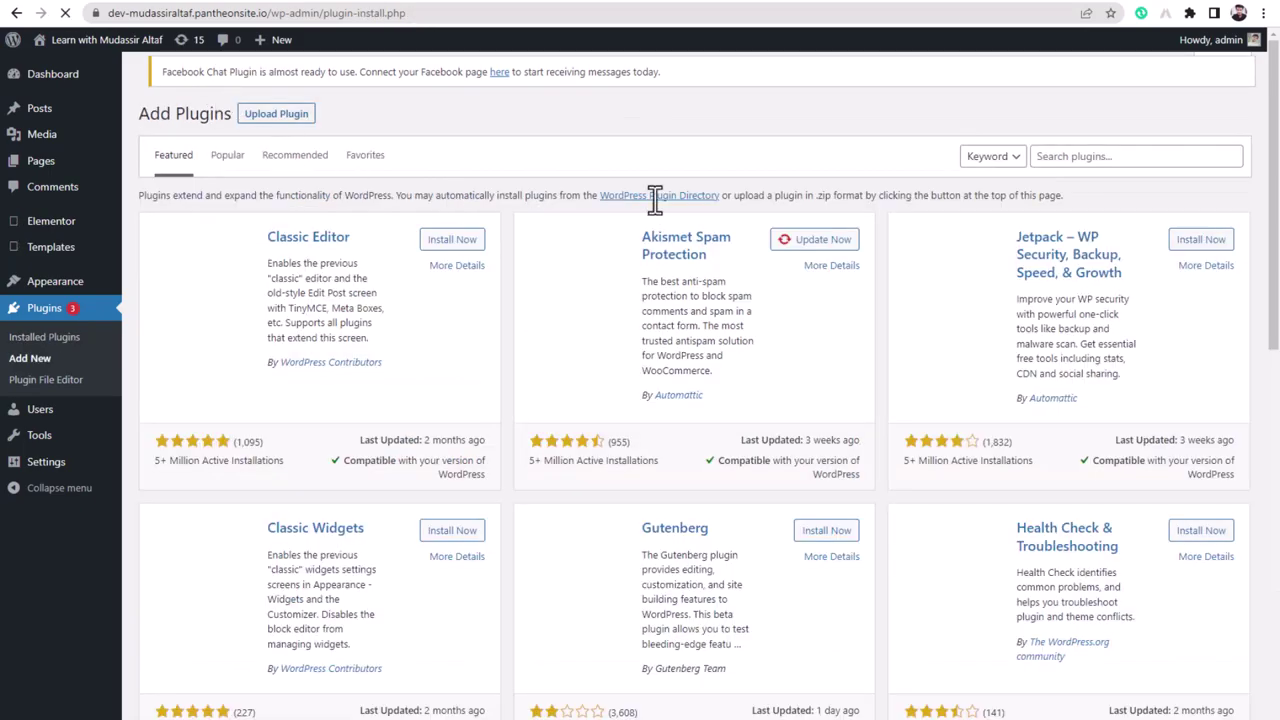
- Search the plugin directory for 'woocommerce', then install and activate WooCommerce
click(1122, 155)
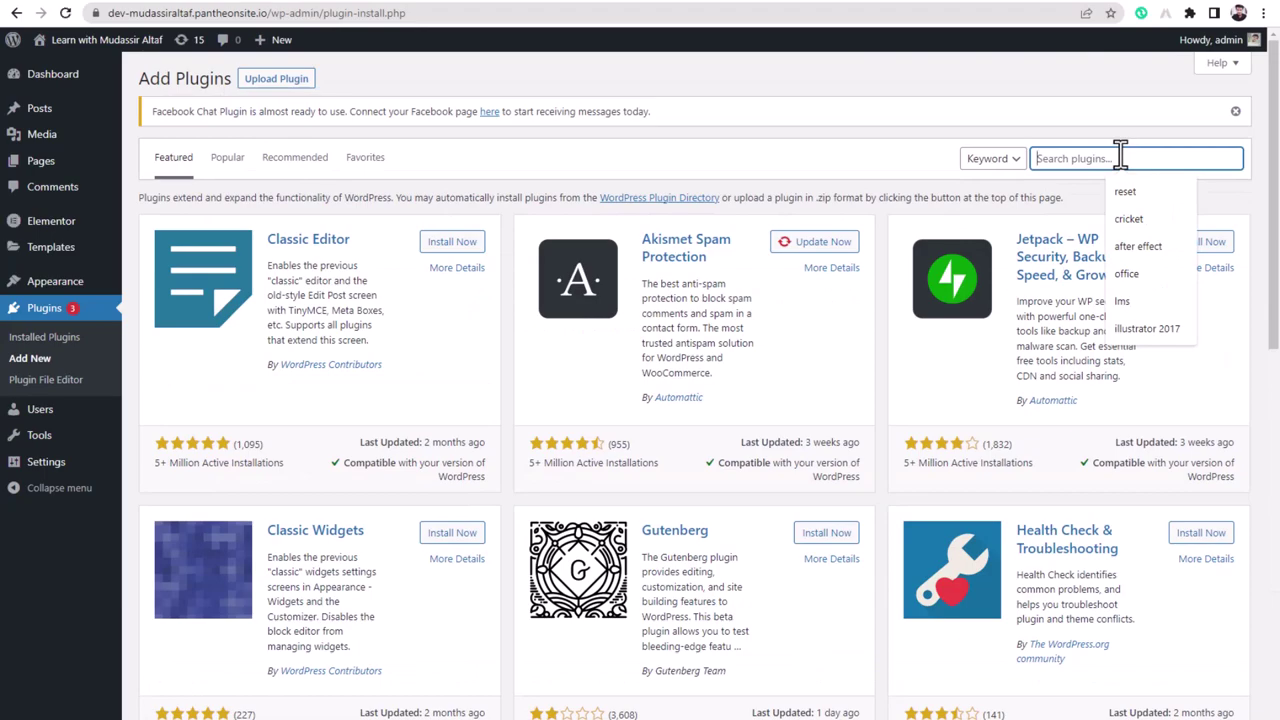
text(woocommerce)
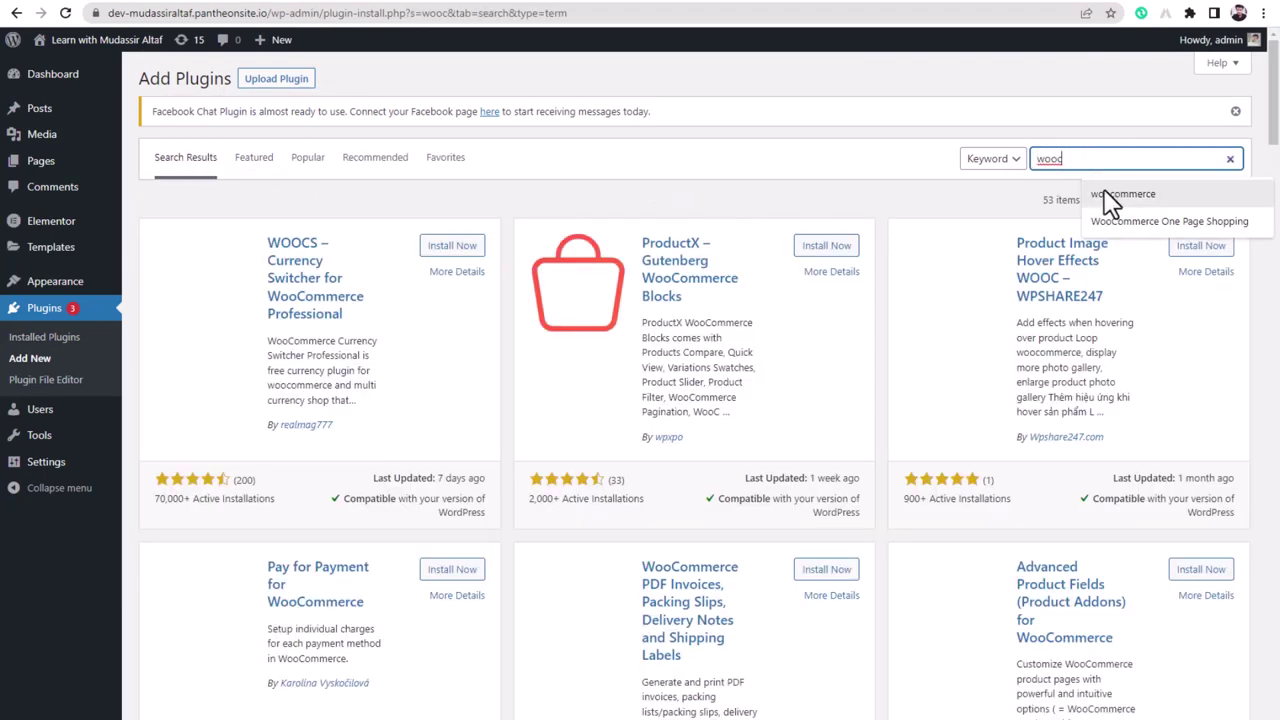
click(1110, 194)
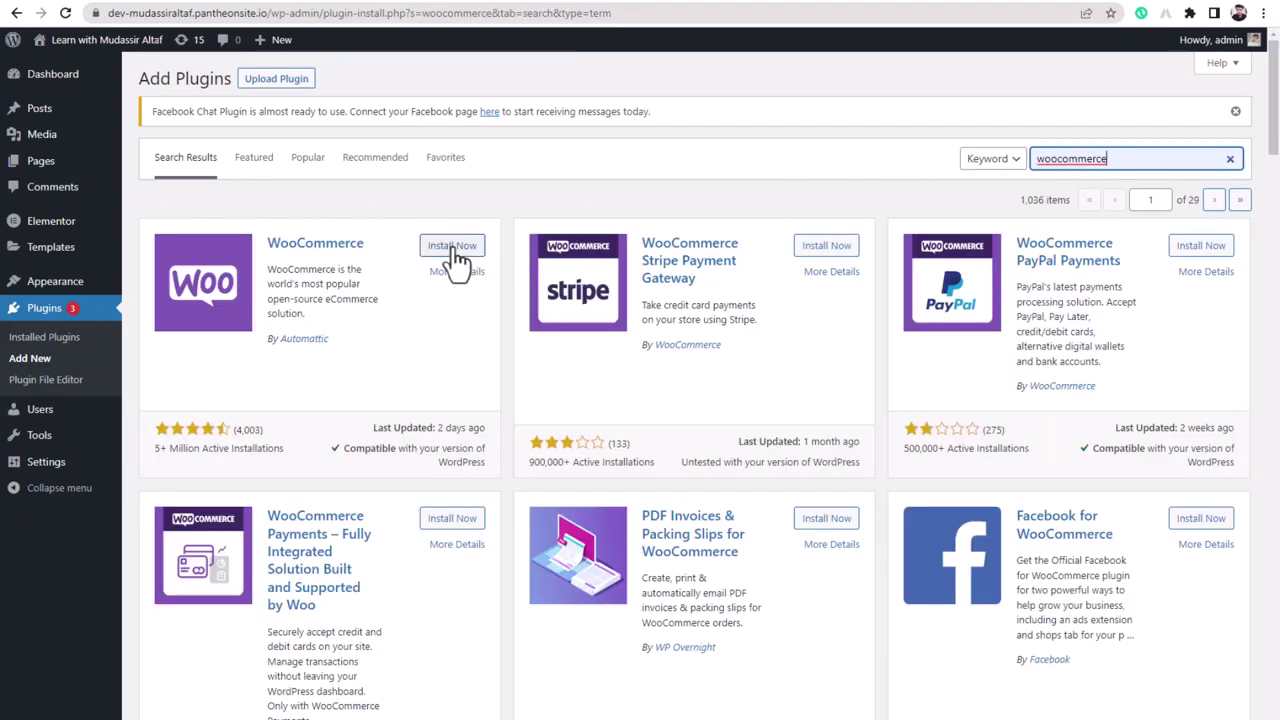
click(452, 247)
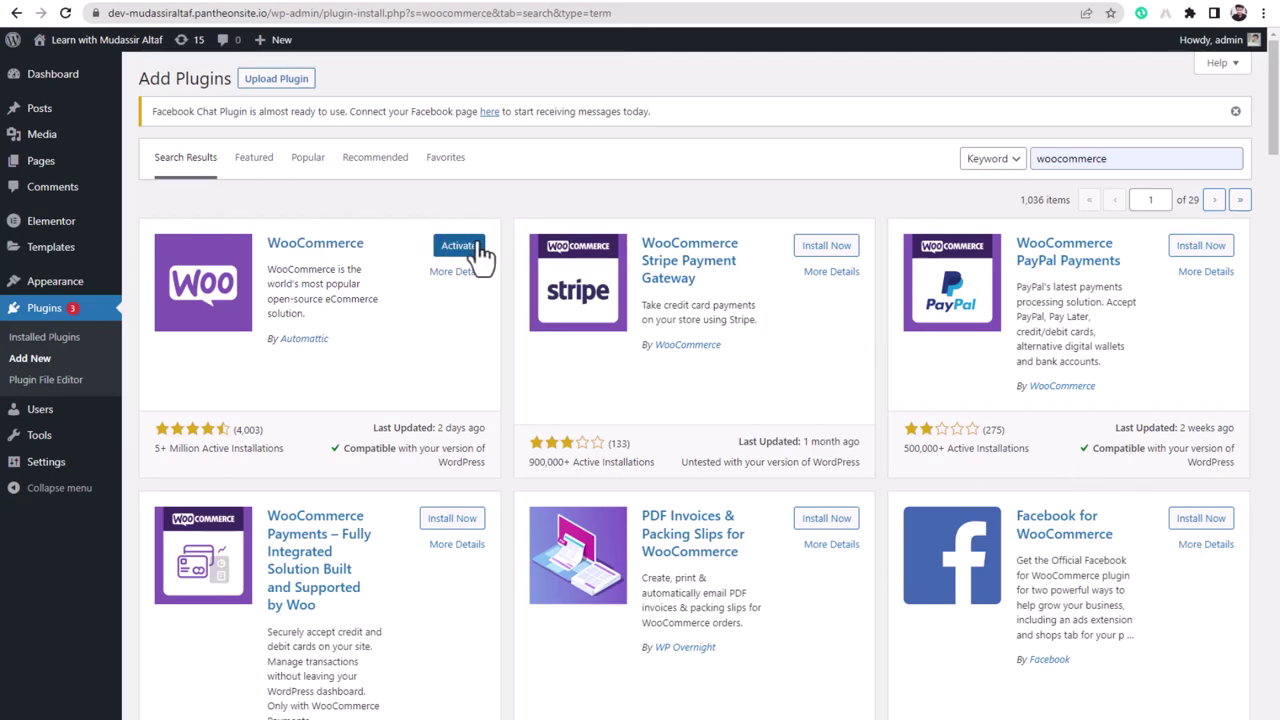
click(478, 256)
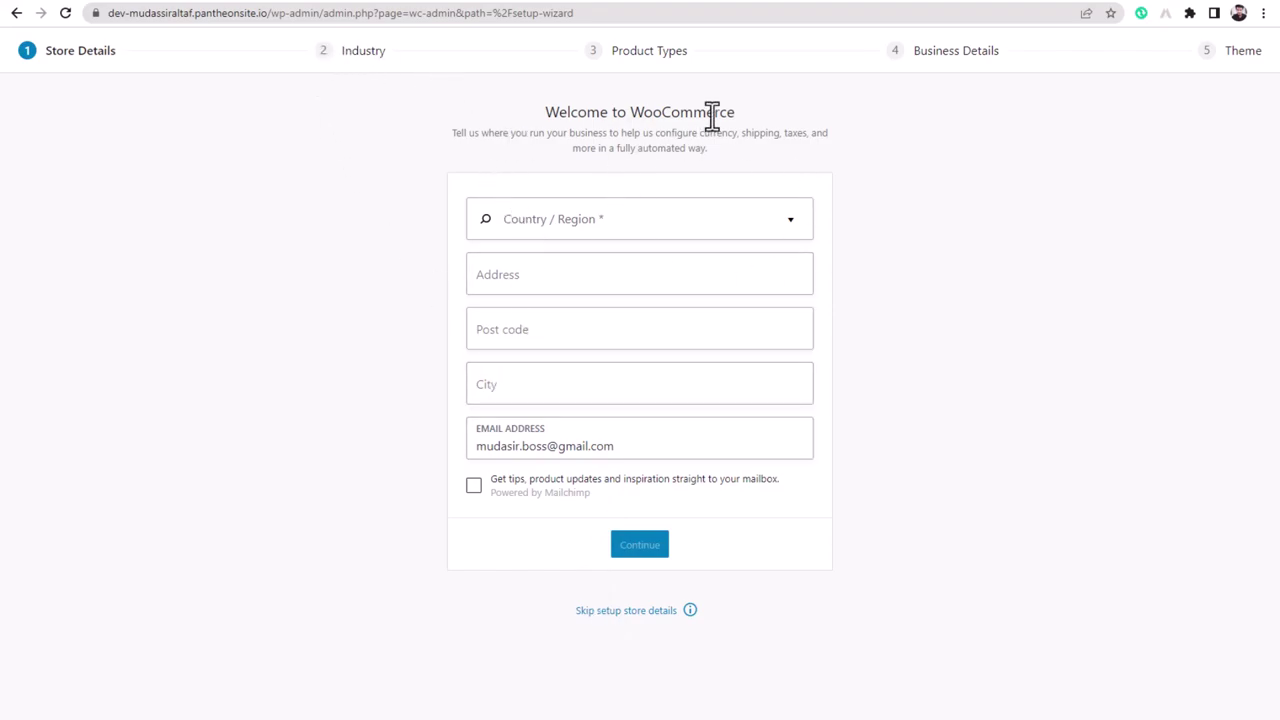
- Skip the WooCommerce store details step and decline usage tracking
click(584, 611)
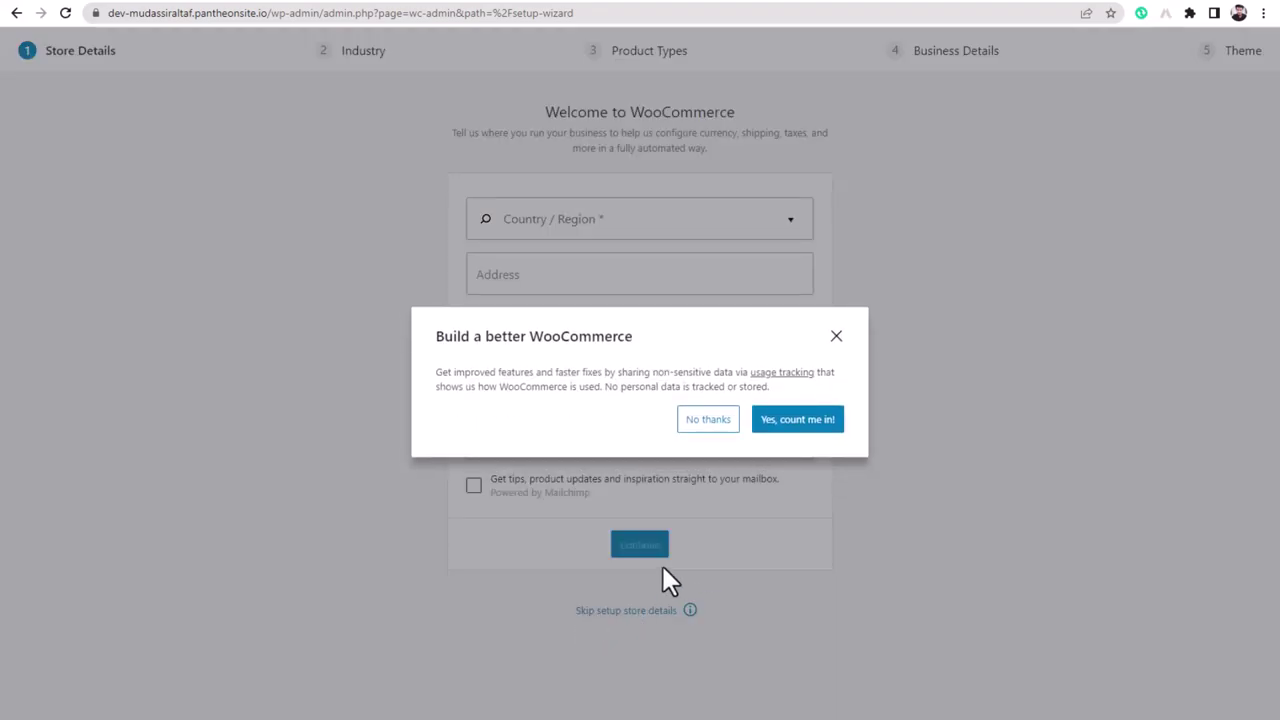
click(708, 430)
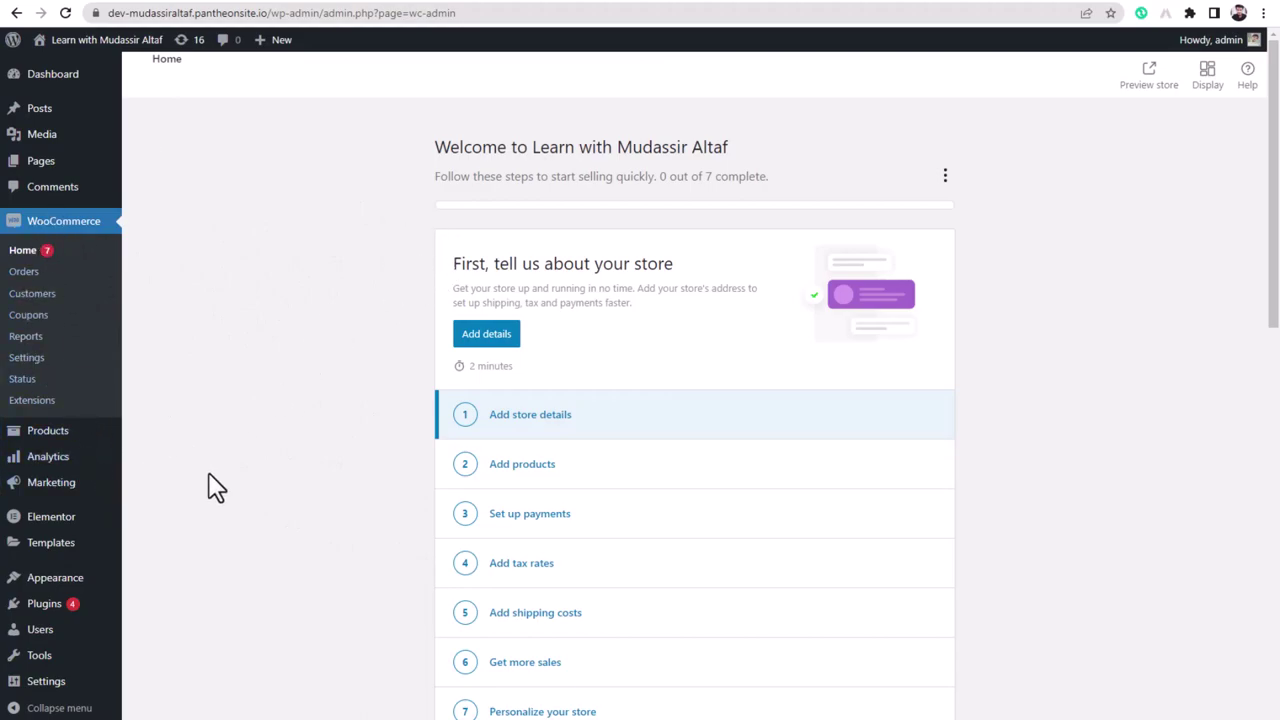
- Leave the WooCommerce settings and go to Products > Add New for a blank product
click(30, 360)
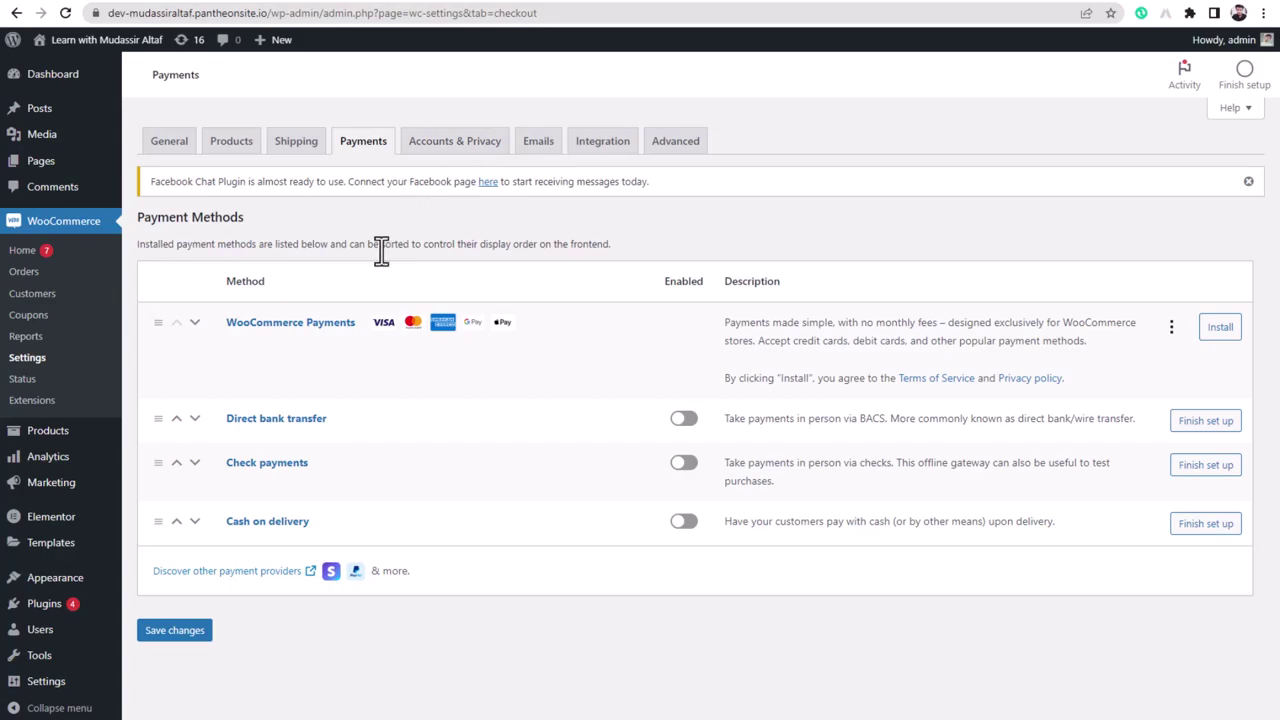
mouse_move(55, 445)
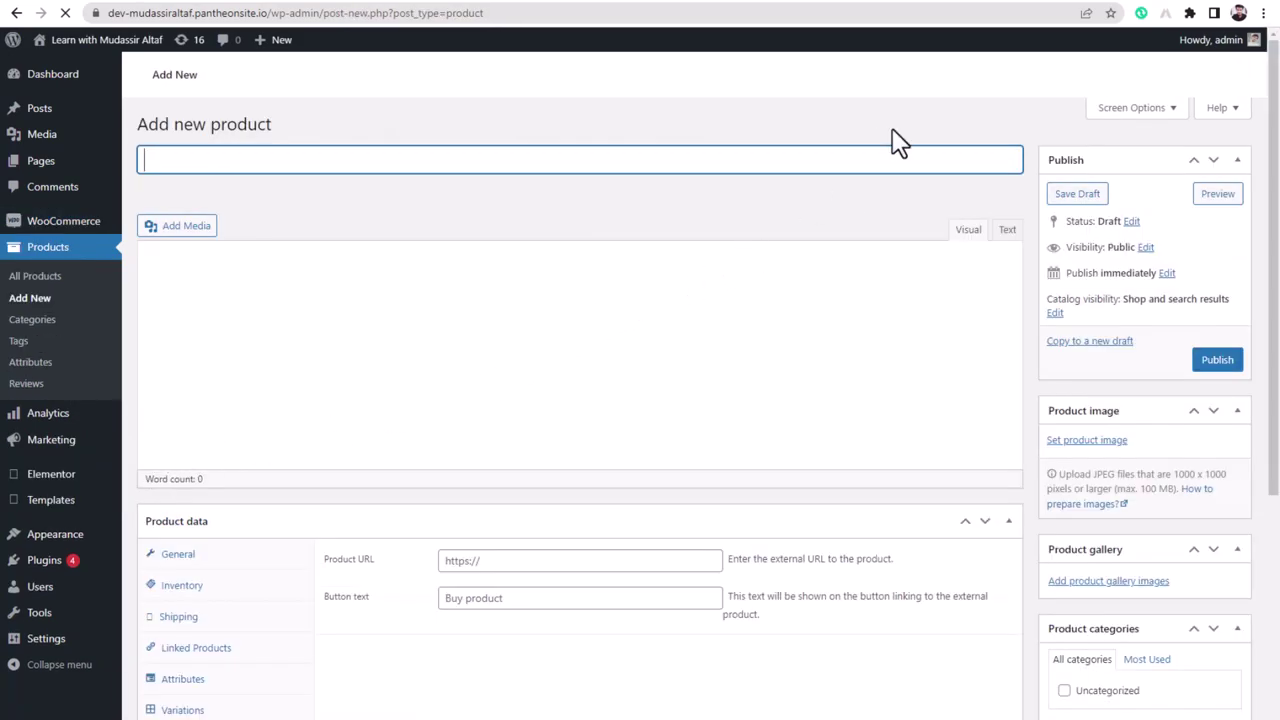
- Open daraz.pk in a new tab and go to the pink wireless headphones product page
key(ctrl+t)
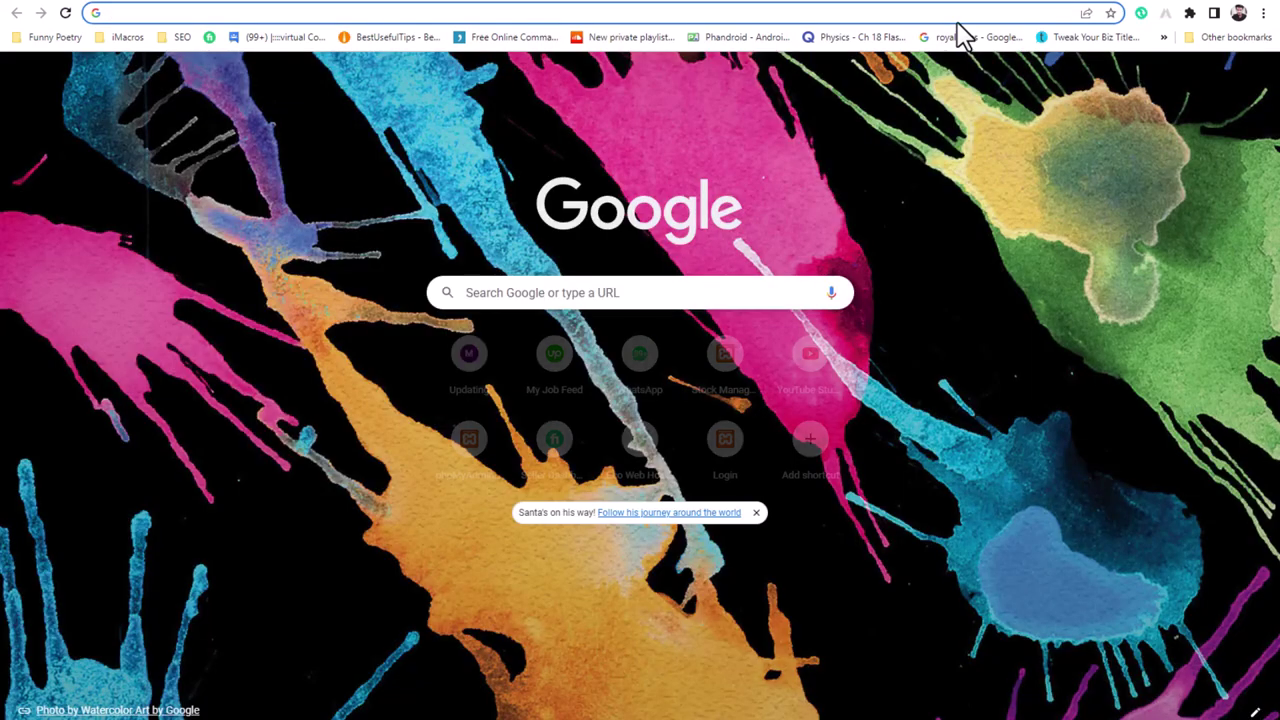
text(daraz.pk)
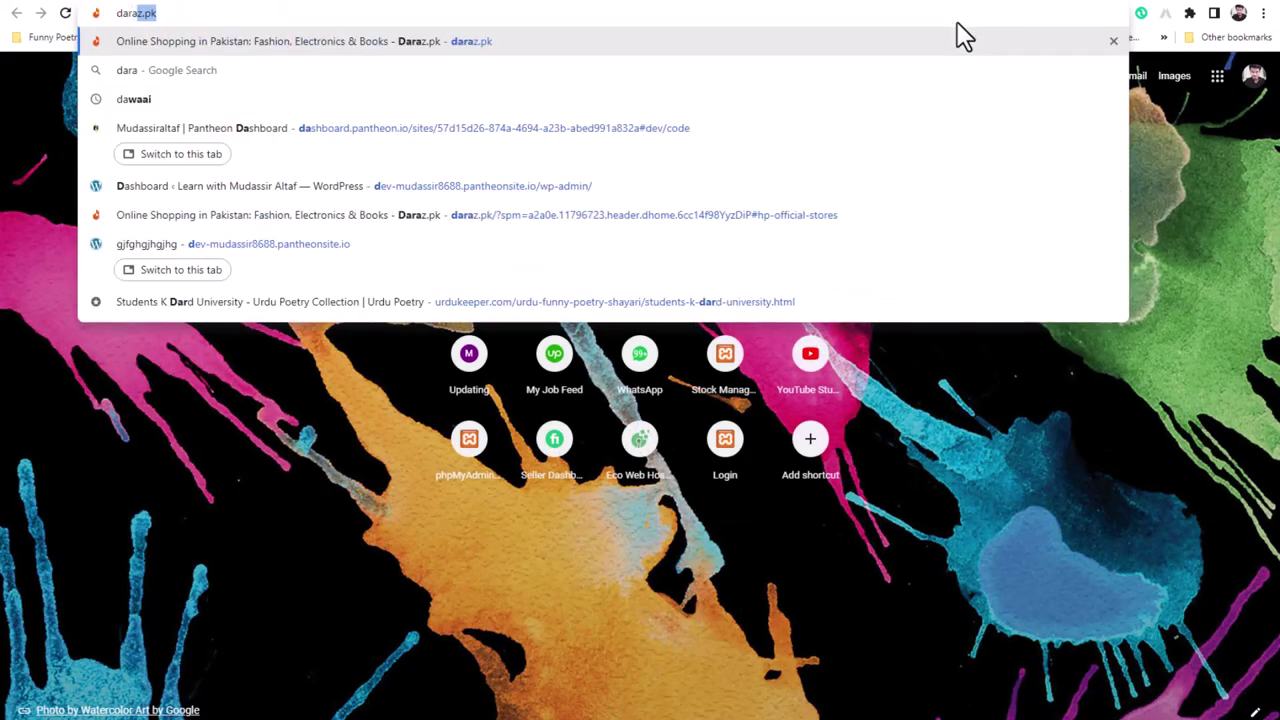
key(Return)
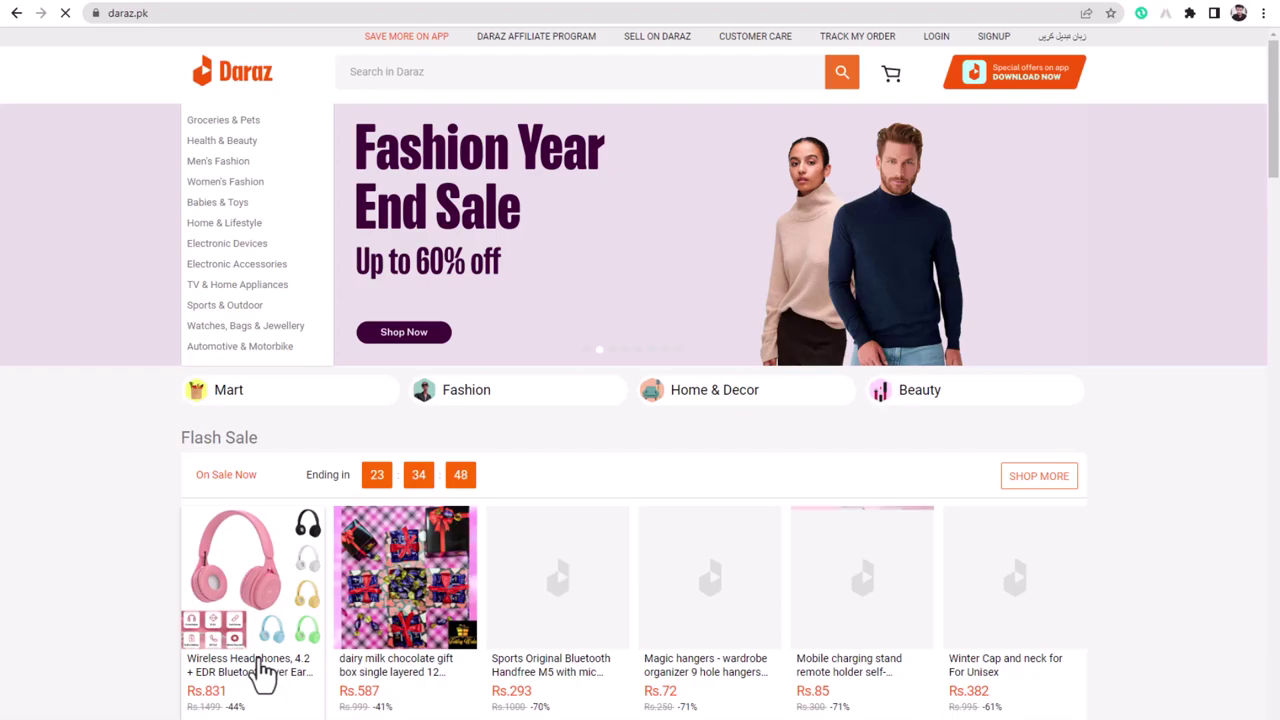
click(260, 664)
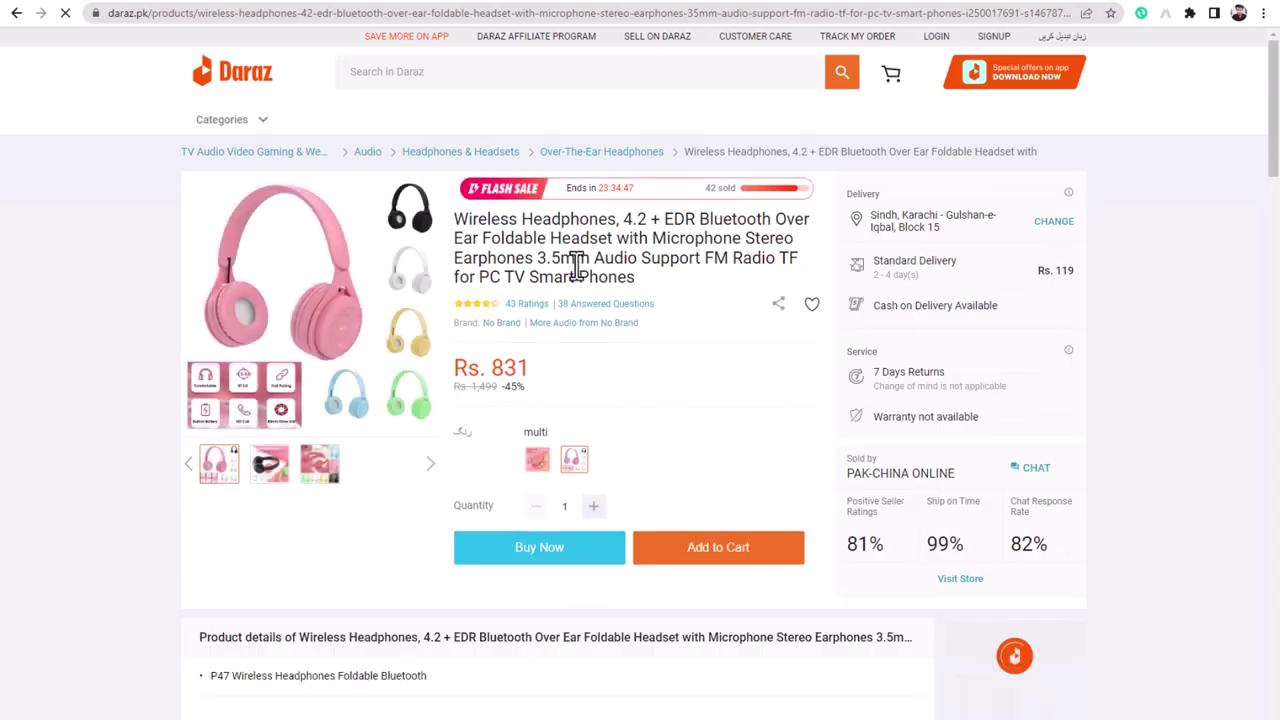
- Copy the headphones' full Daraz title into the WordPress Product name field
drag(454, 220, 634, 277)
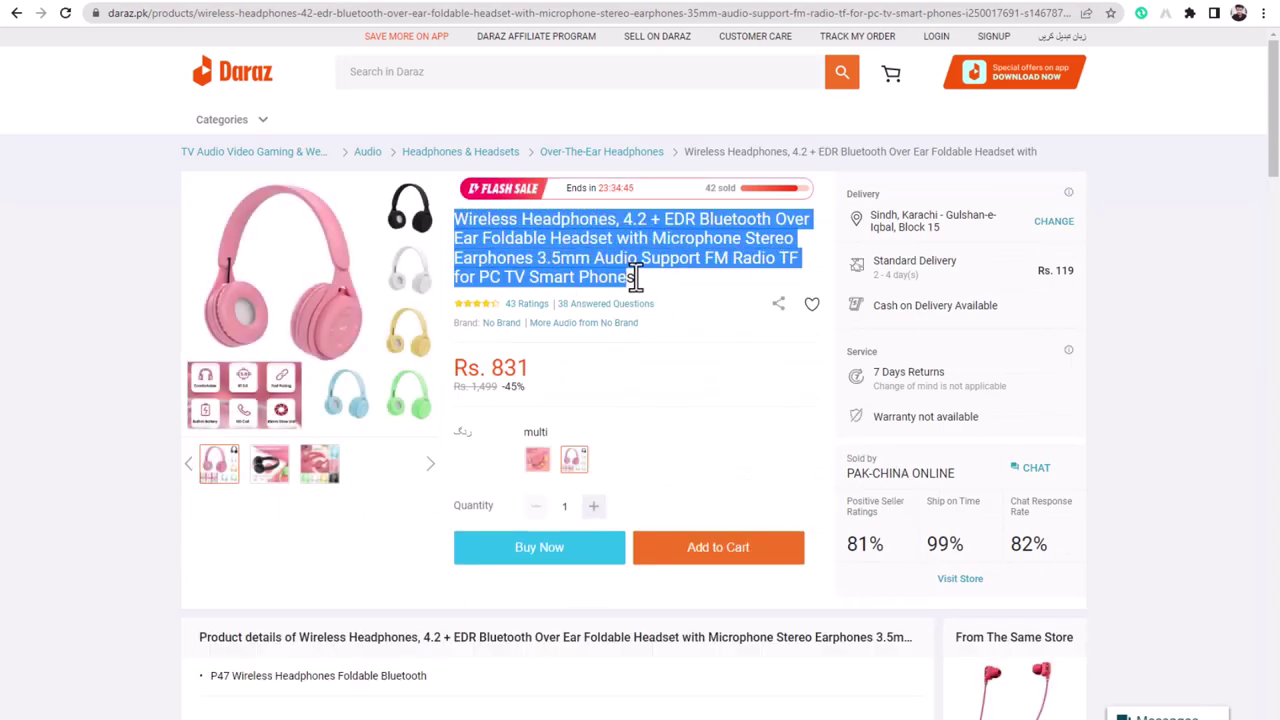
right_click(585, 243)
click(596, 252)
key(alt+Tab)
right_click(394, 212)
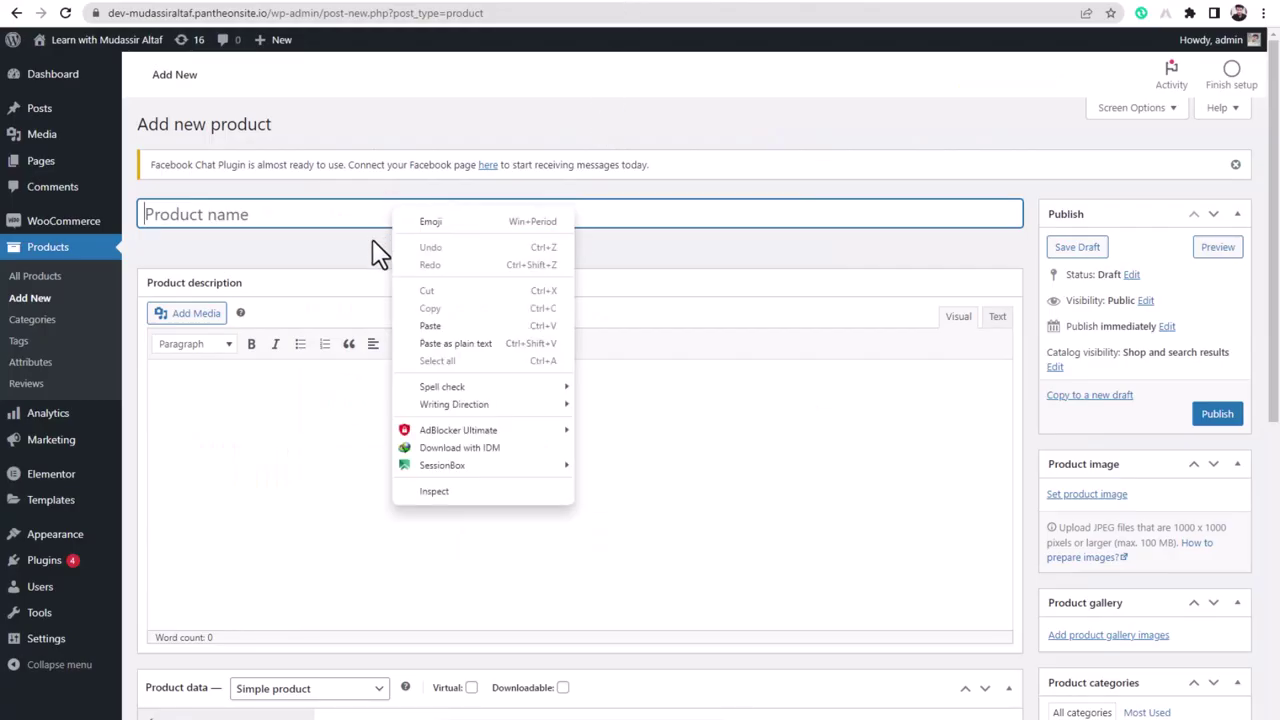
click(430, 325)
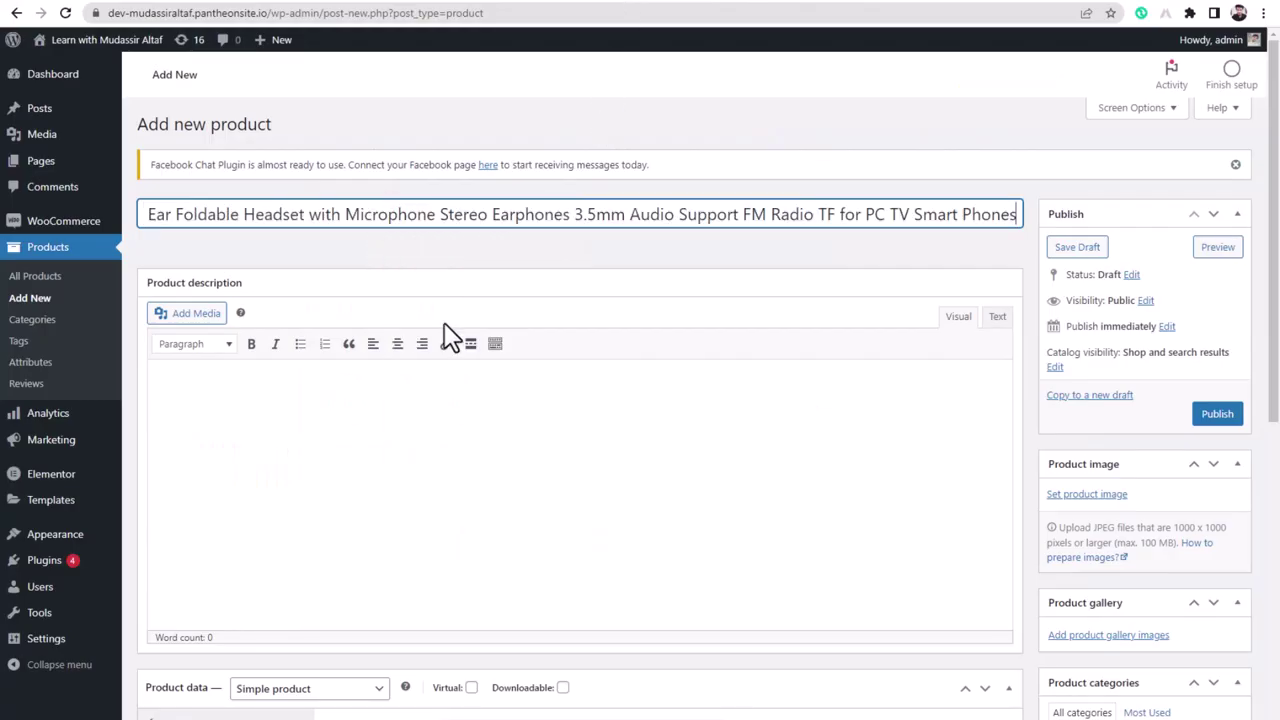
click(498, 458)
key(alt+Tab)
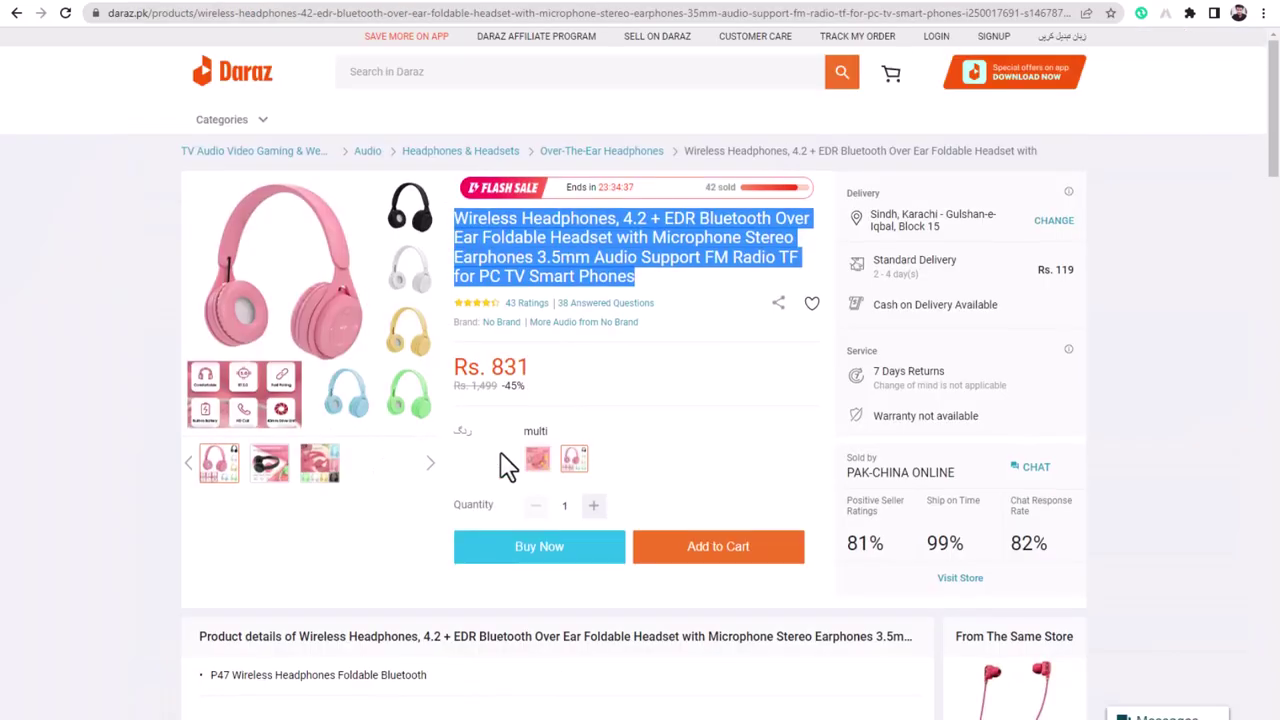
scroll(430, 450, down, 4)
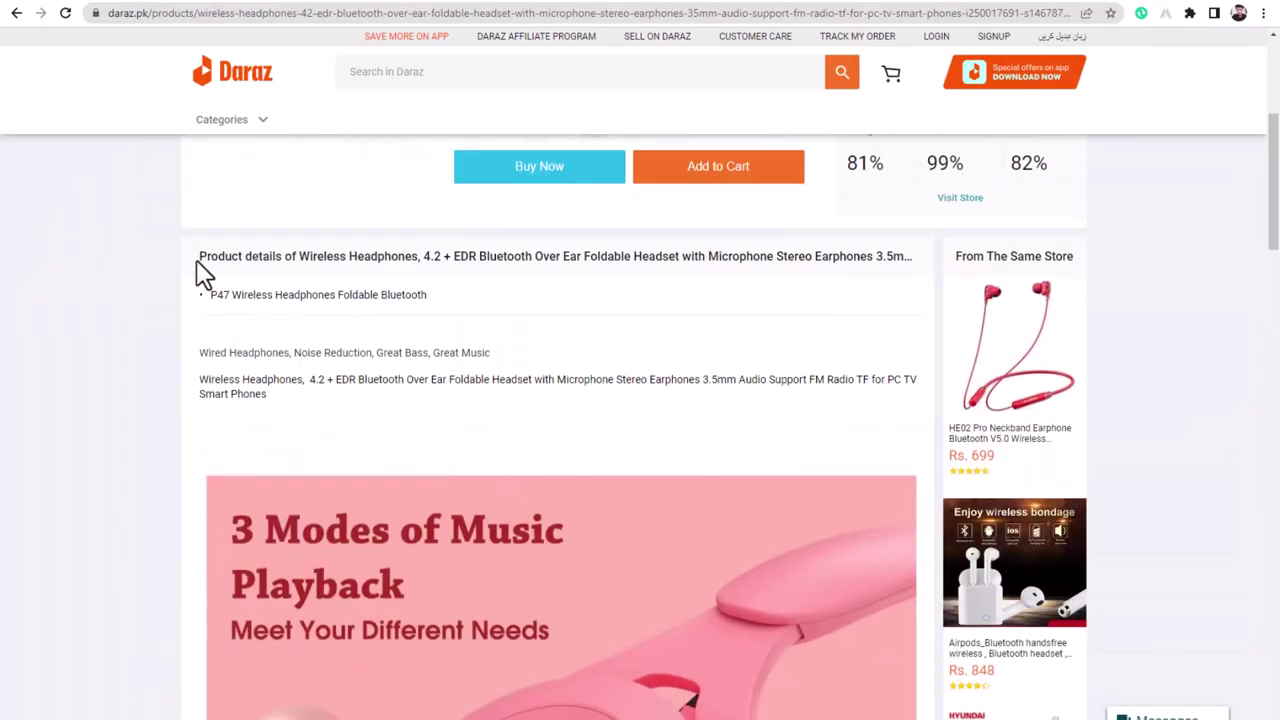
- Copy the P47 line and two descriptive paragraphs from the Daraz Product details section
scroll(212, 360, down, 6)
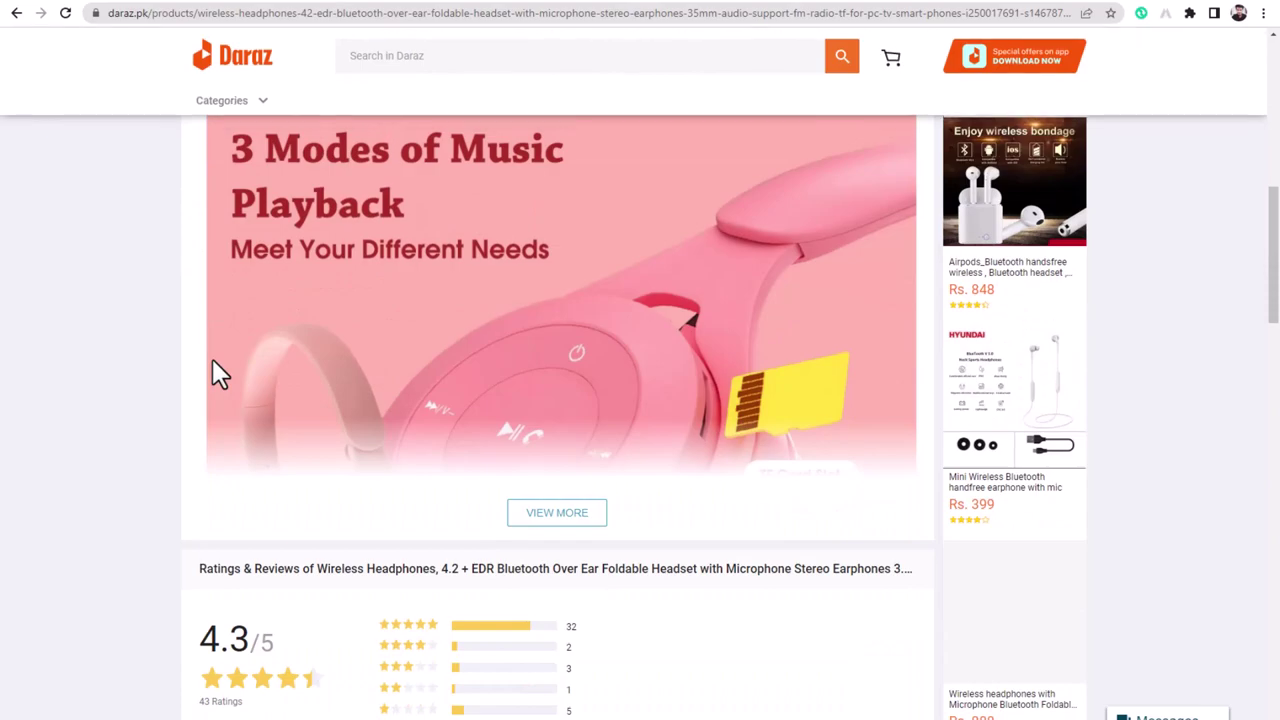
scroll(214, 368, up, 9)
scroll(224, 370, down, 2)
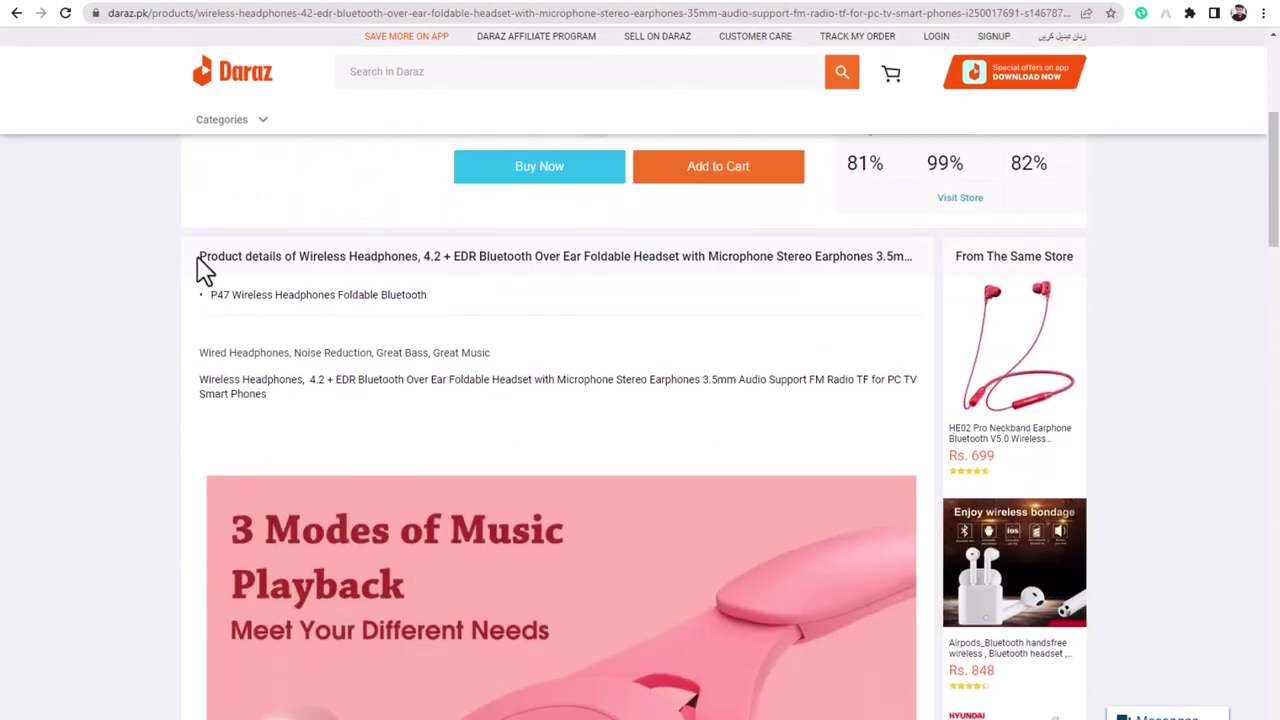
drag(212, 294, 345, 410)
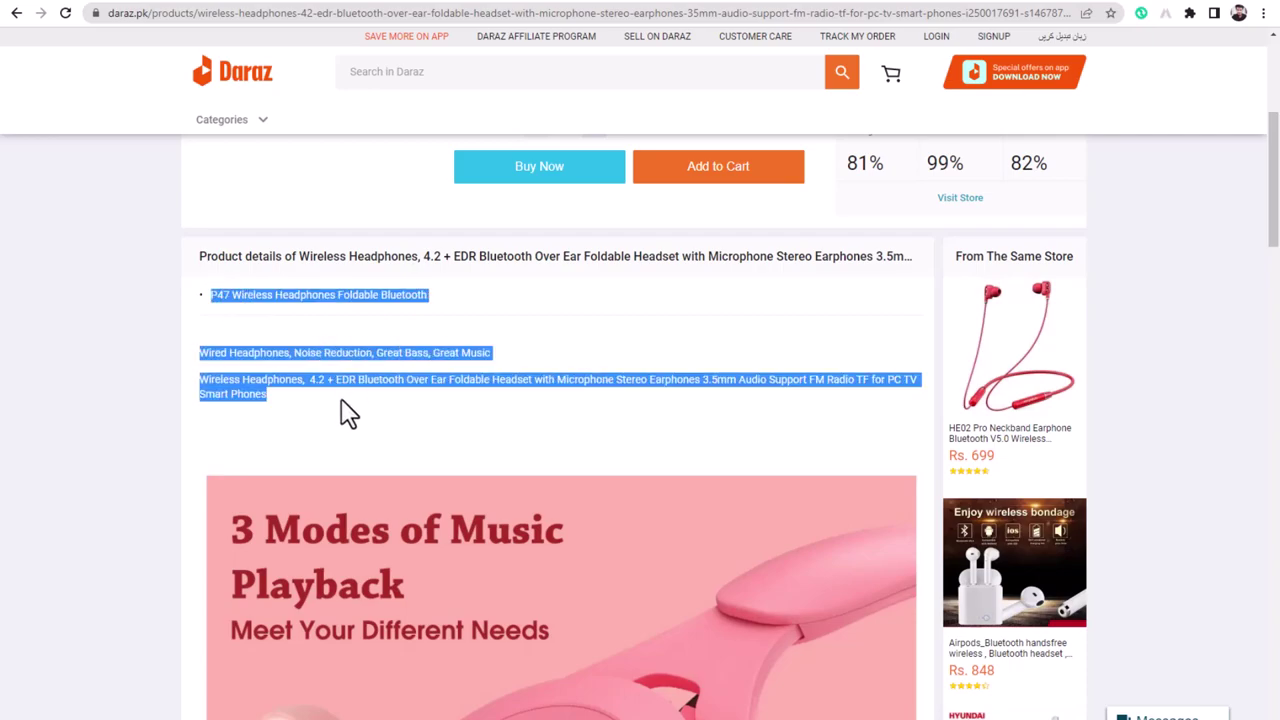
right_click(276, 361)
click(286, 370)
key(alt+Tab)
- Paste the P47 line and two headphone paragraphs into the WordPress product description
right_click(346, 408)
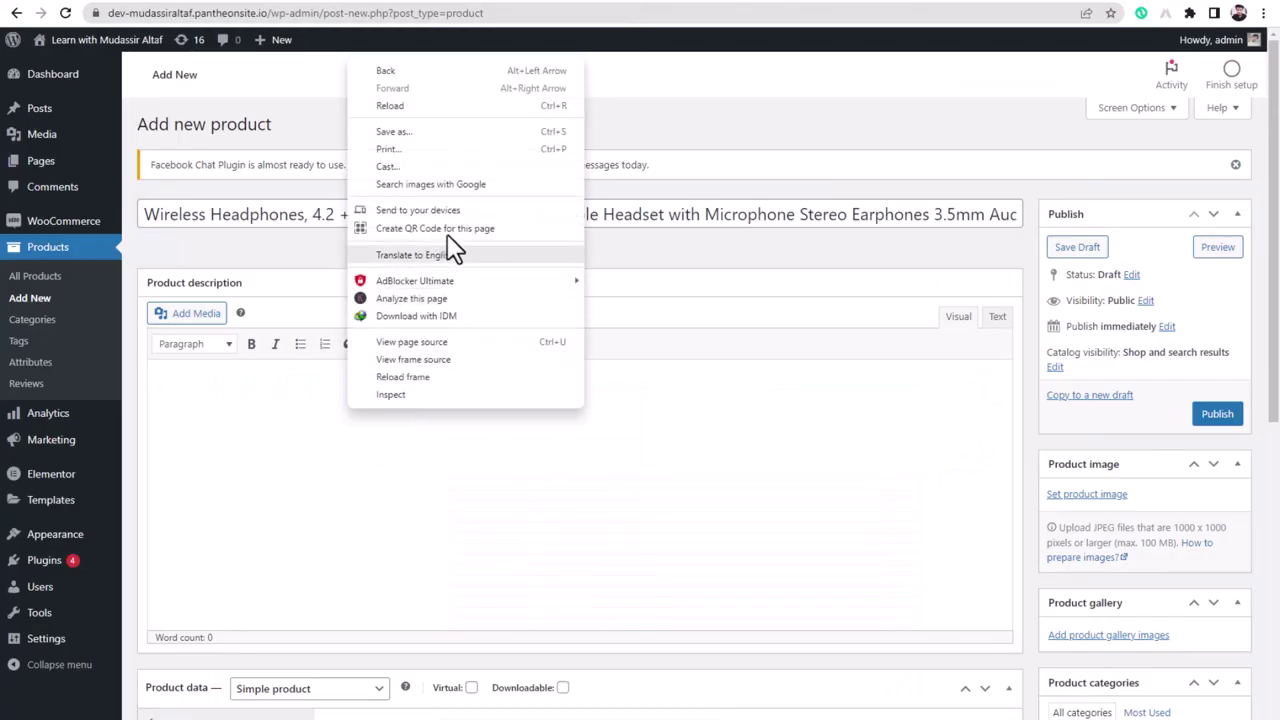
click(171, 400)
right_click(175, 390)
click(209, 509)
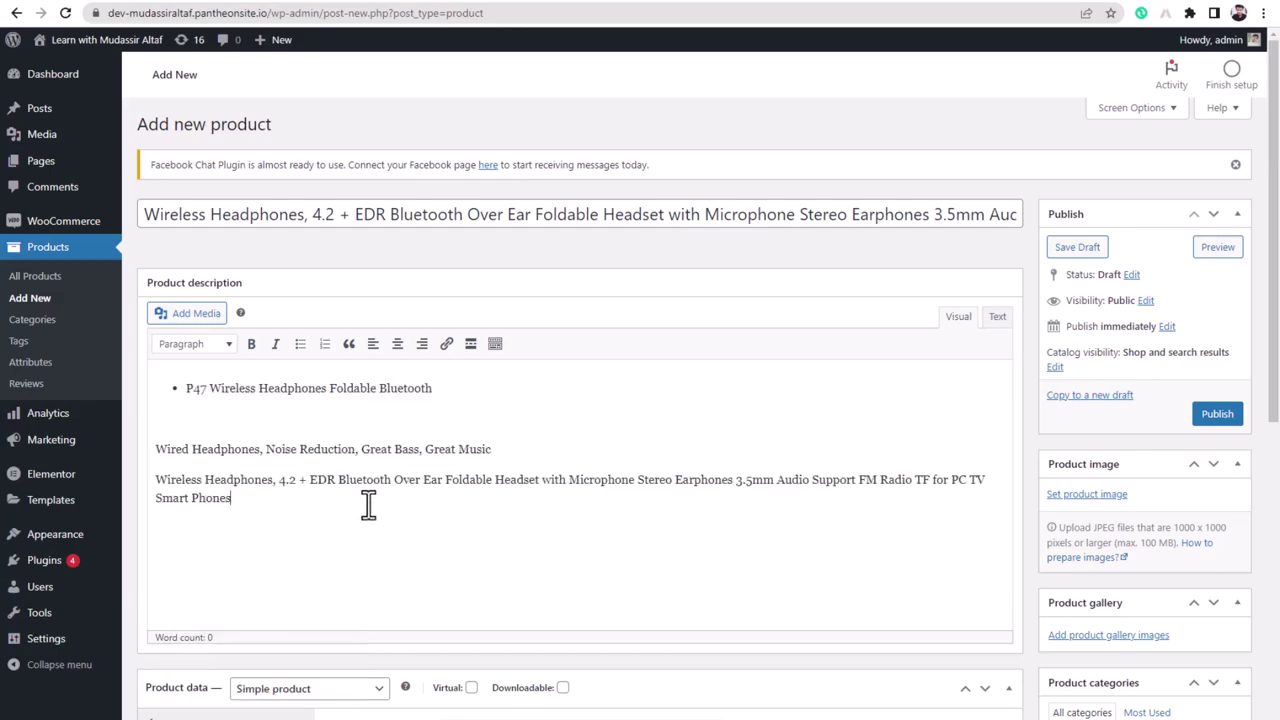
scroll(419, 504, down, 1)
scroll(419, 504, down, 3)
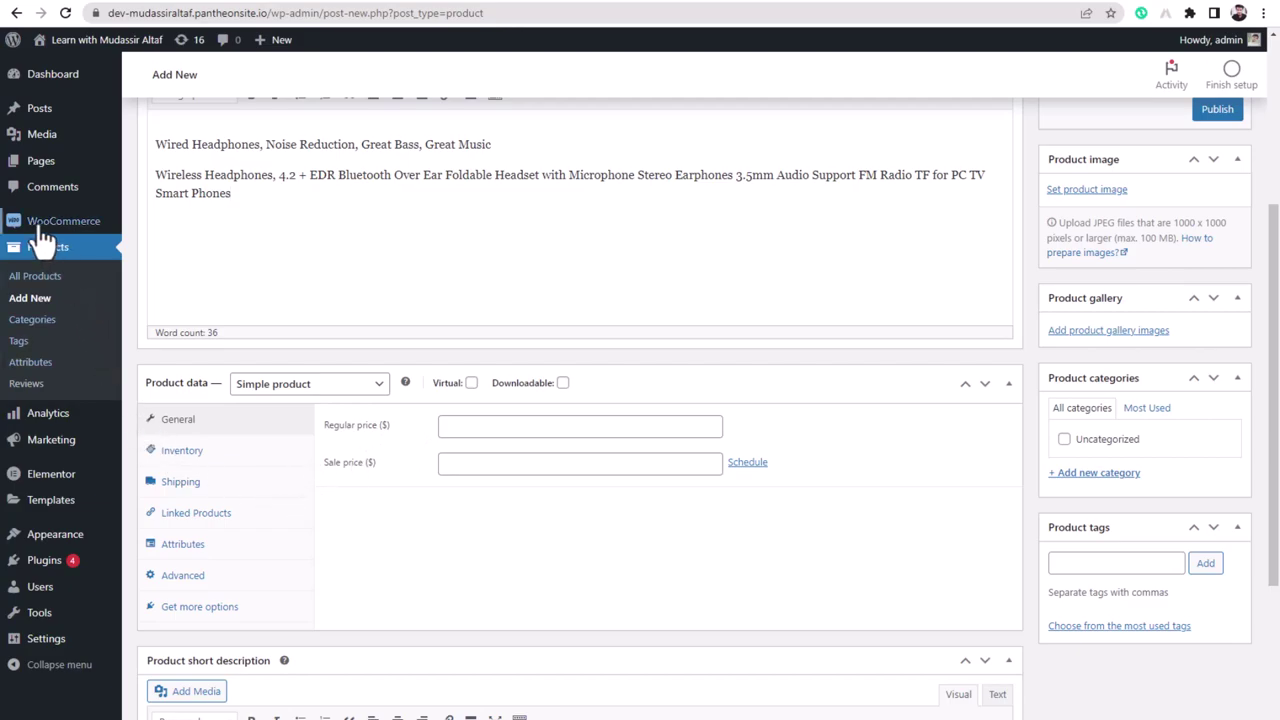
mouse_move(40, 225)
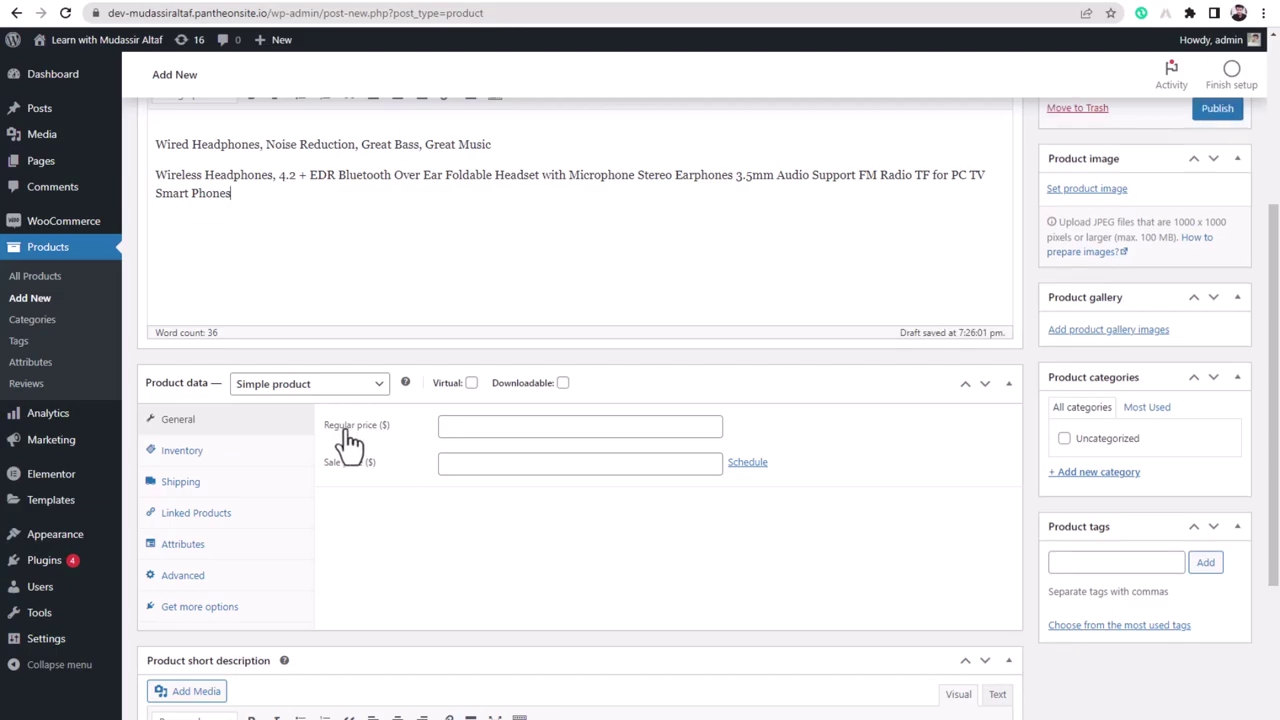
- Enter a regular price of 12 and a sale price of 10, then view the Inventory settings
click(480, 428)
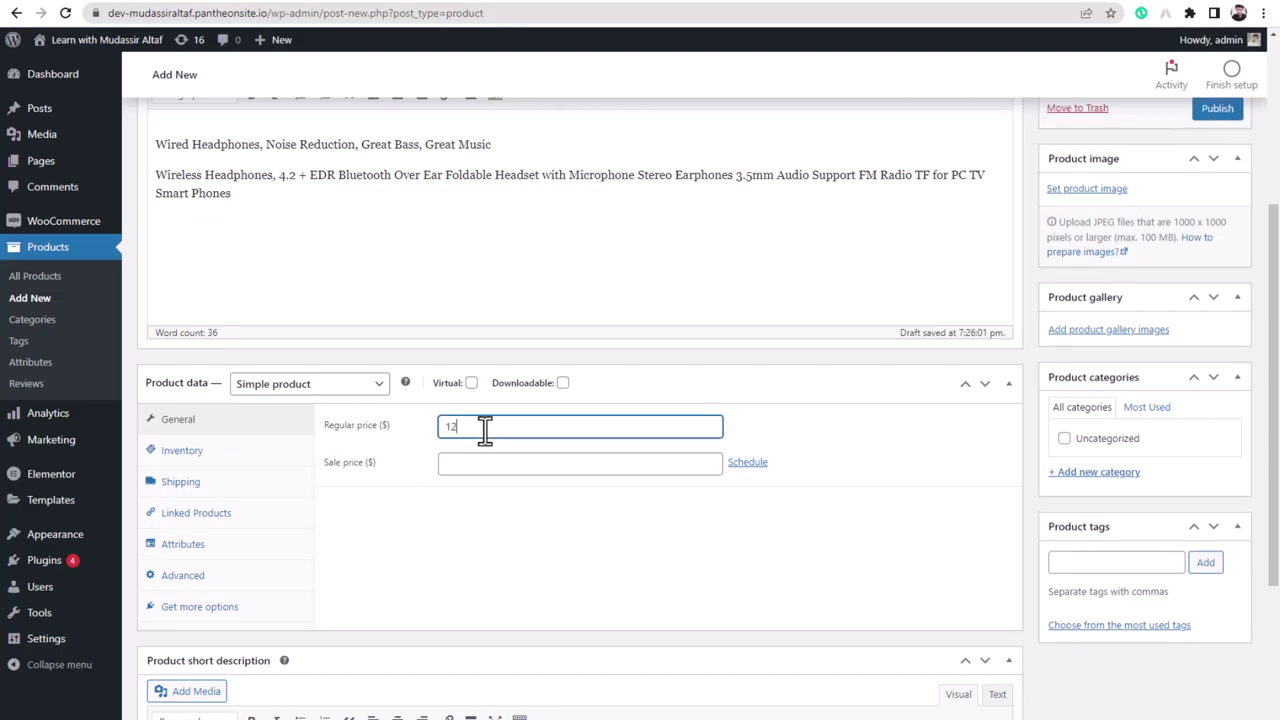
click(468, 464)
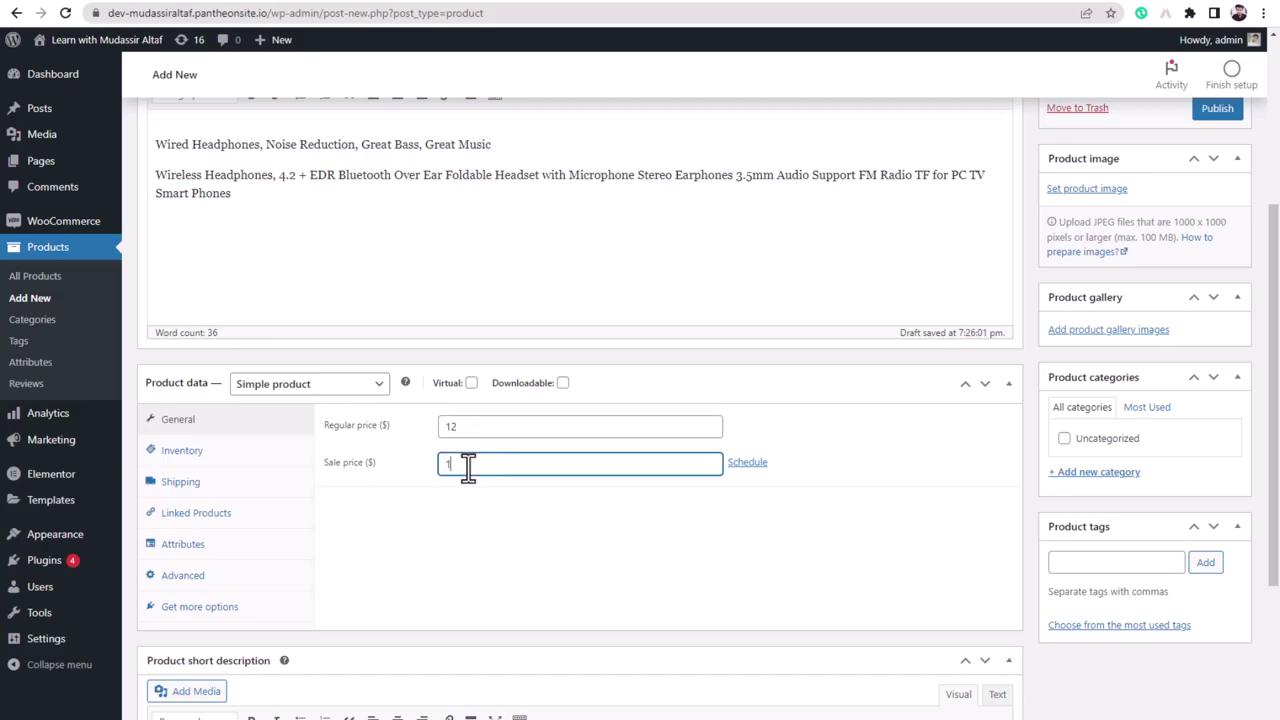
click(437, 516)
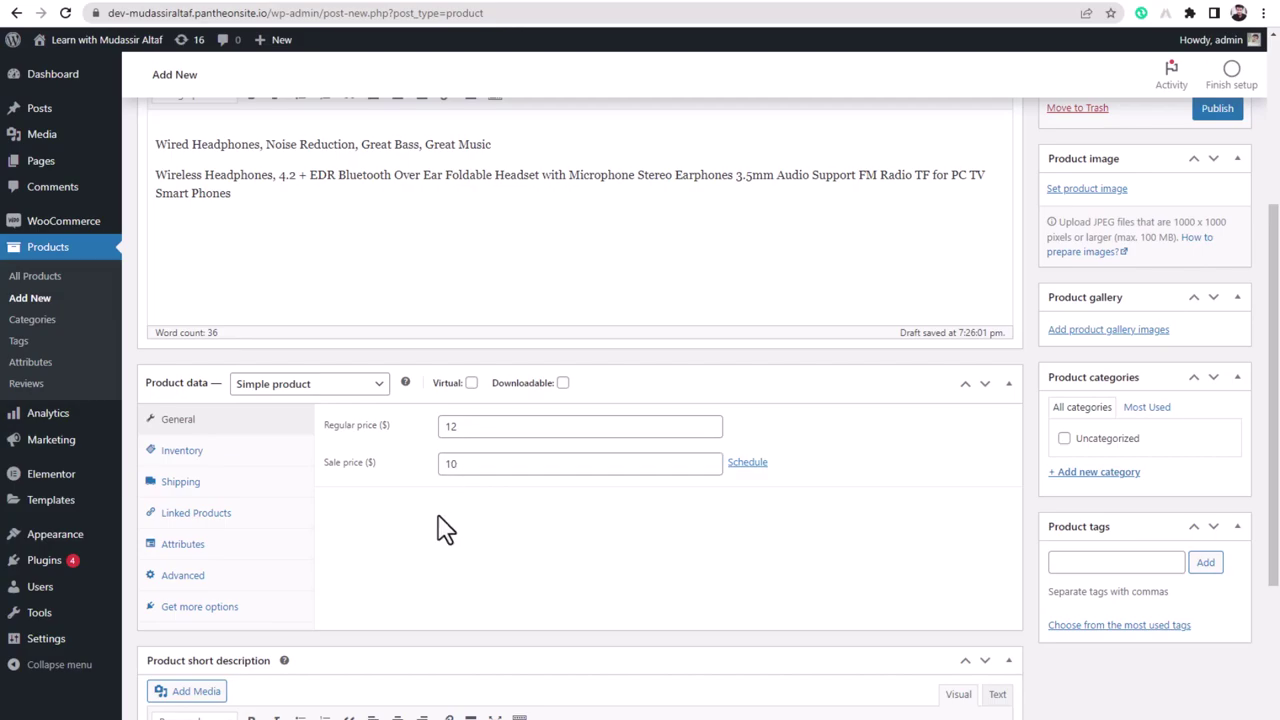
click(210, 462)
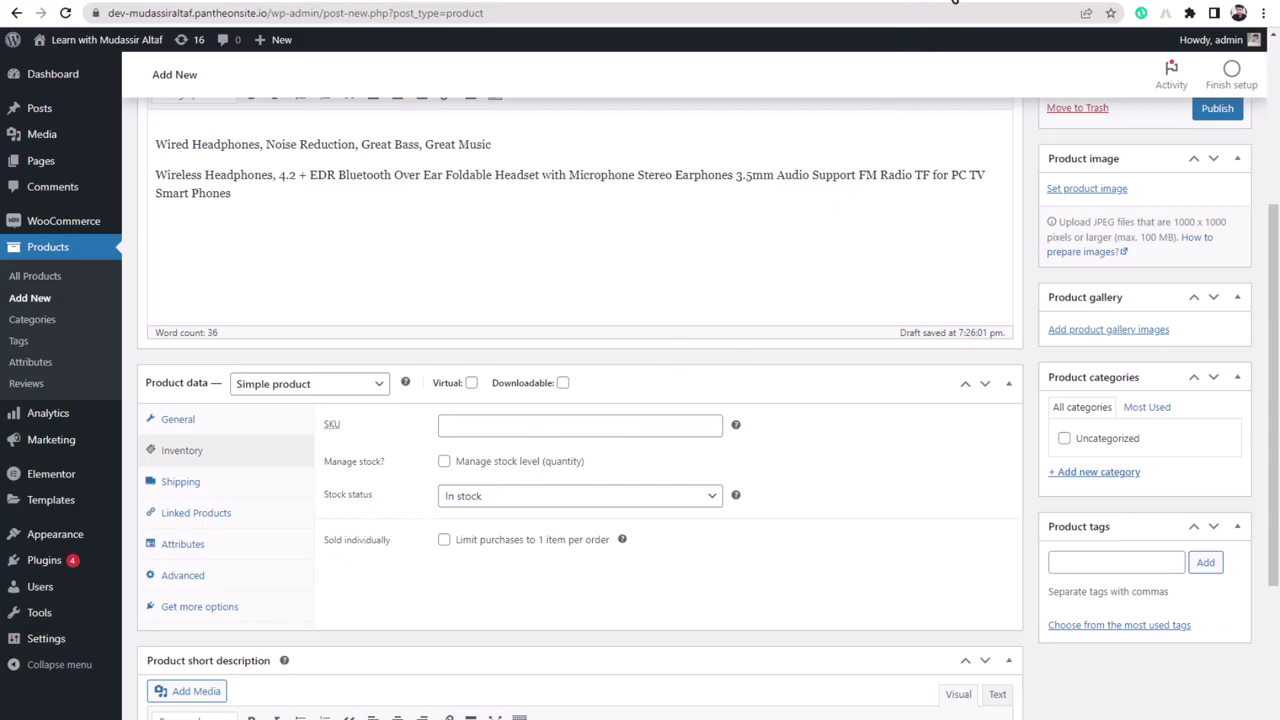
- Review the product's Shipping settings while checking the Daraz product page for details
click(841, 2)
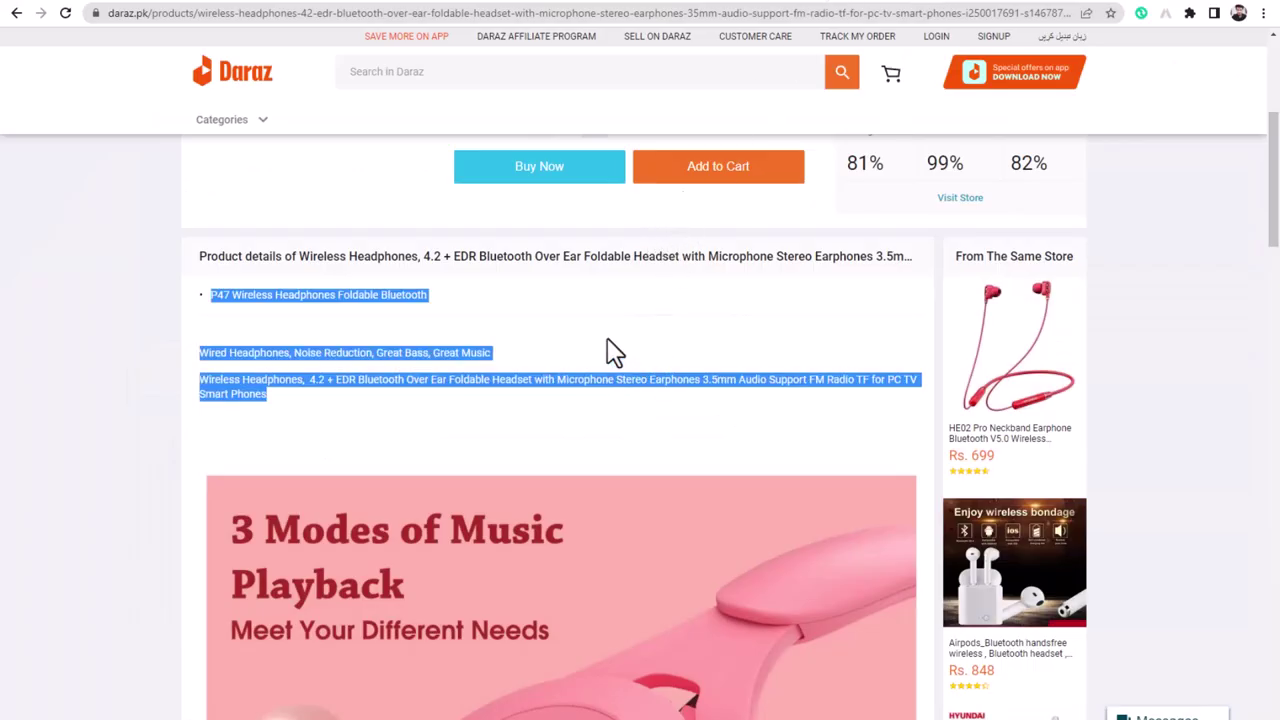
click(618, 3)
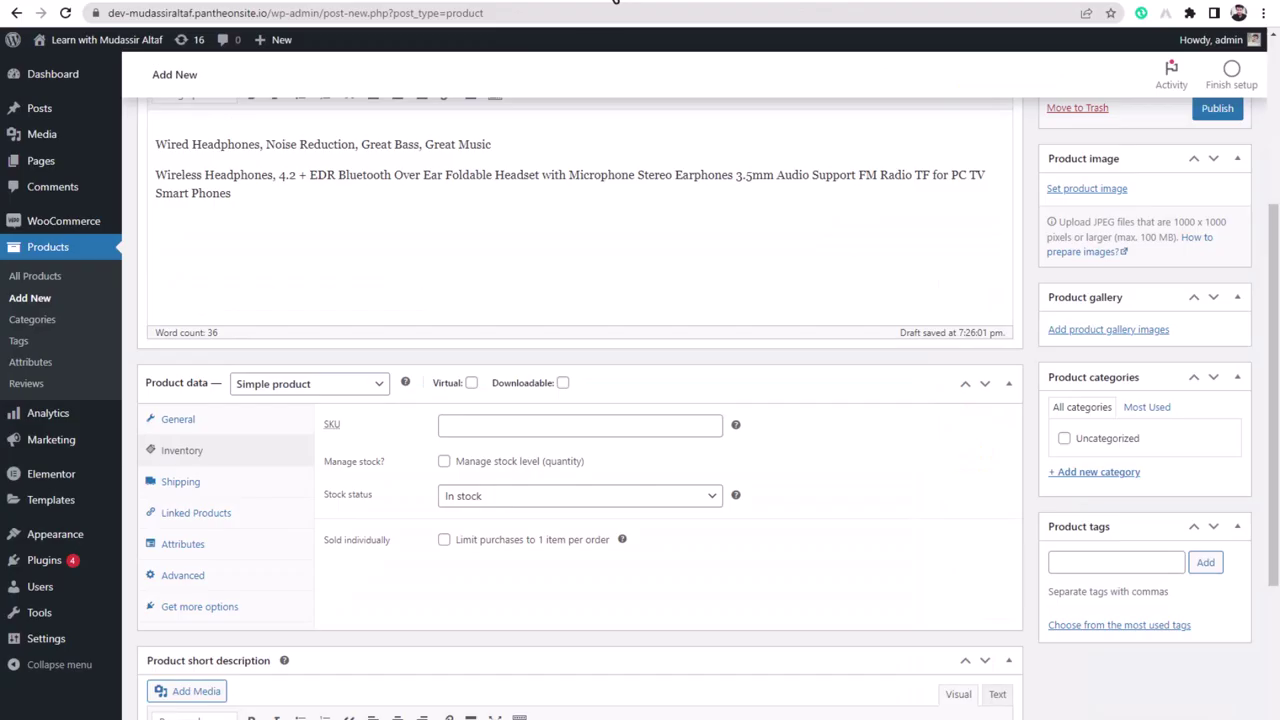
click(197, 483)
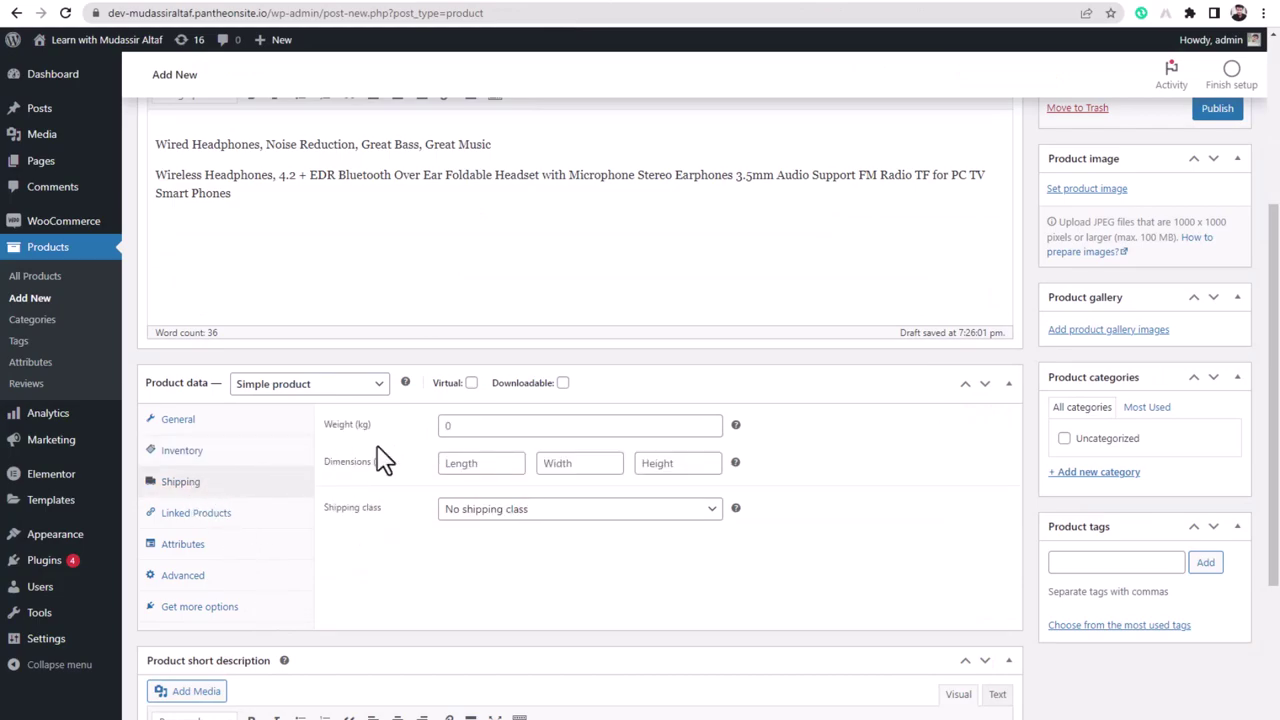
click(485, 429)
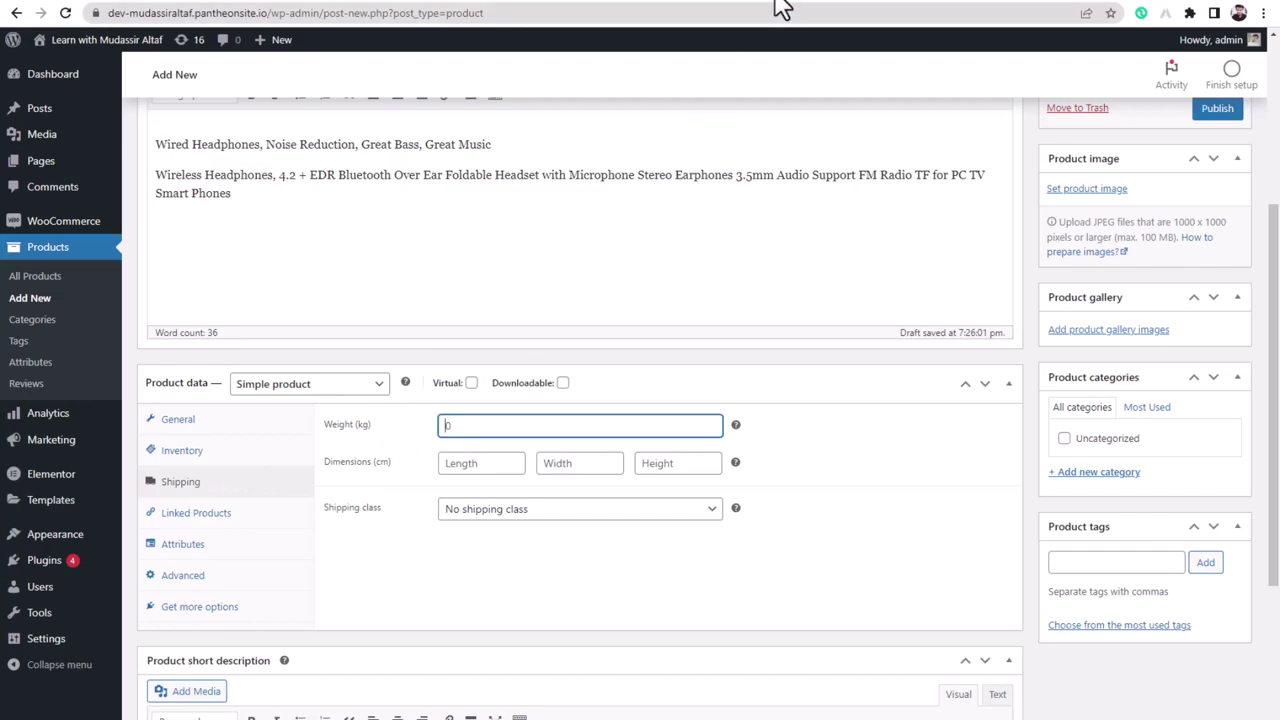
click(778, 12)
scroll(518, 591, up, 3)
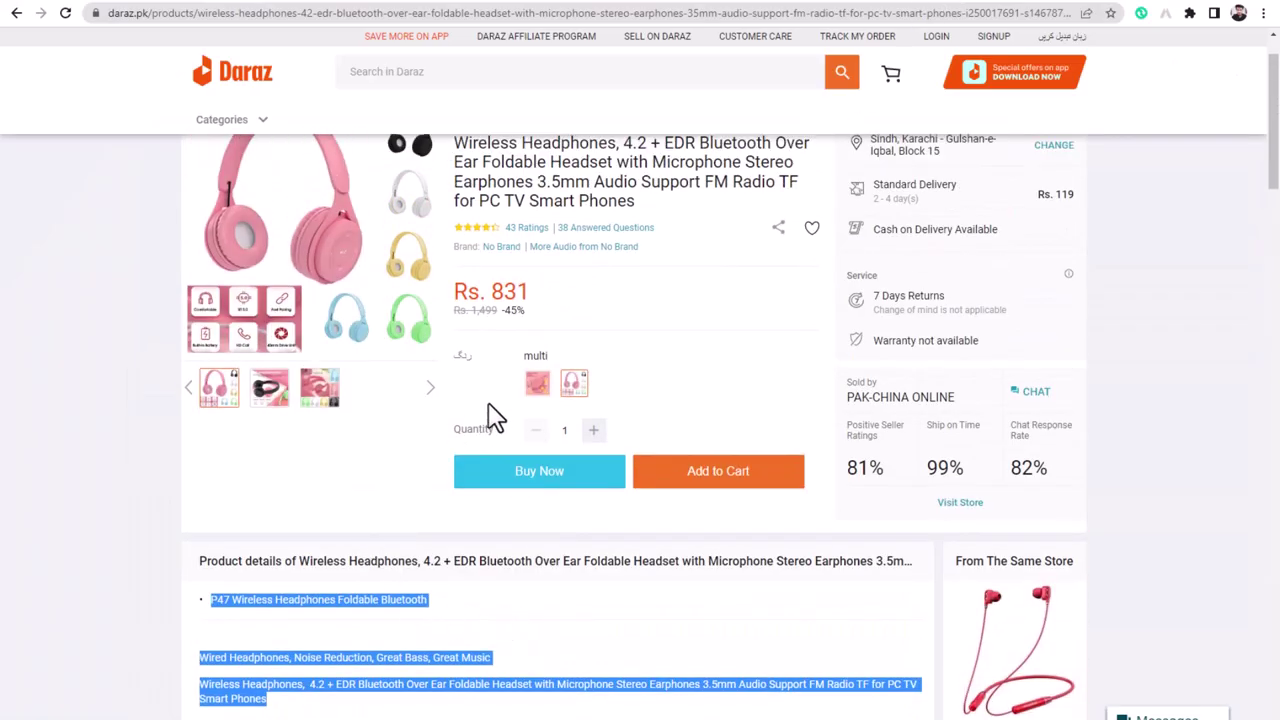
scroll(495, 418, up, 1)
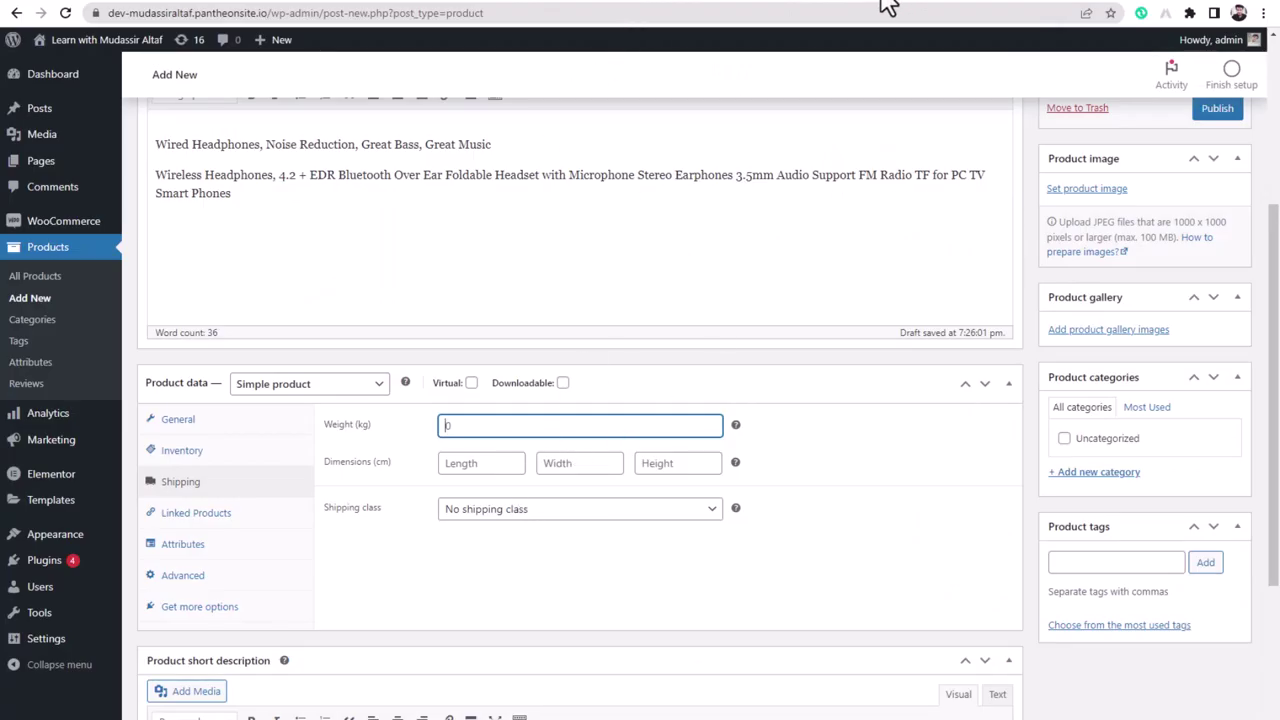
- Look through the Linked Products, Attributes and Advanced product settings
click(195, 521)
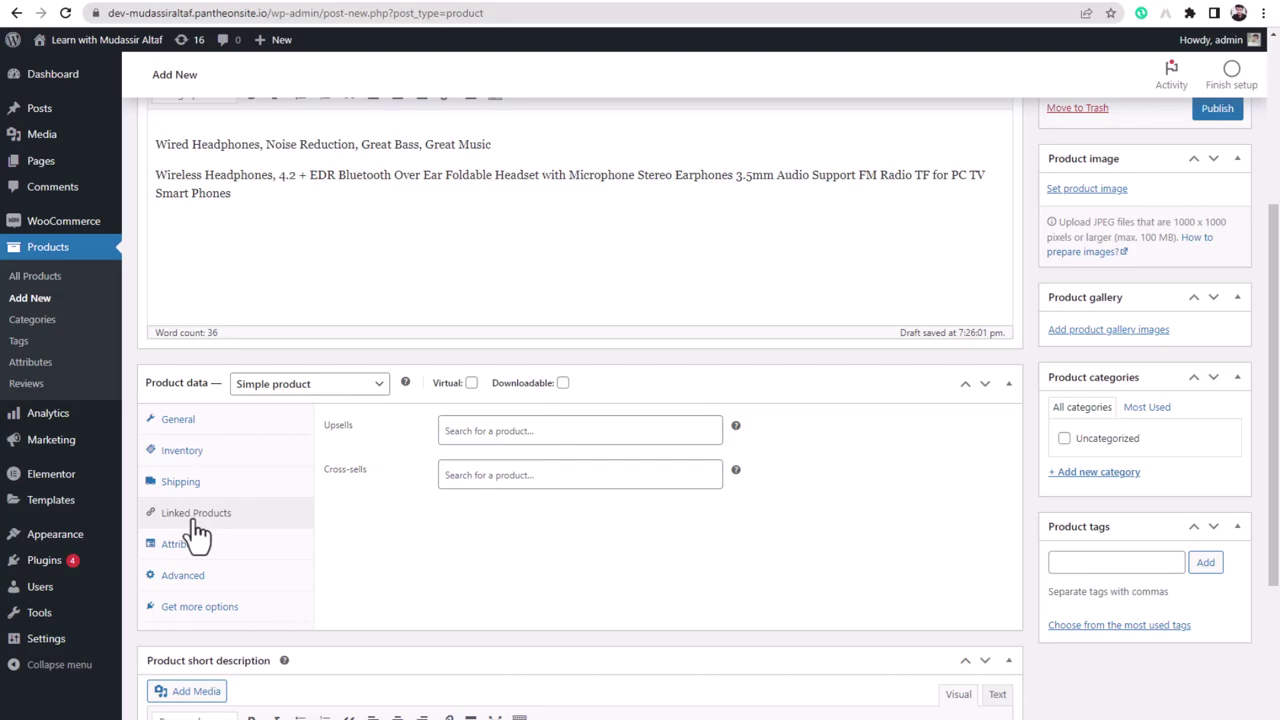
click(195, 553)
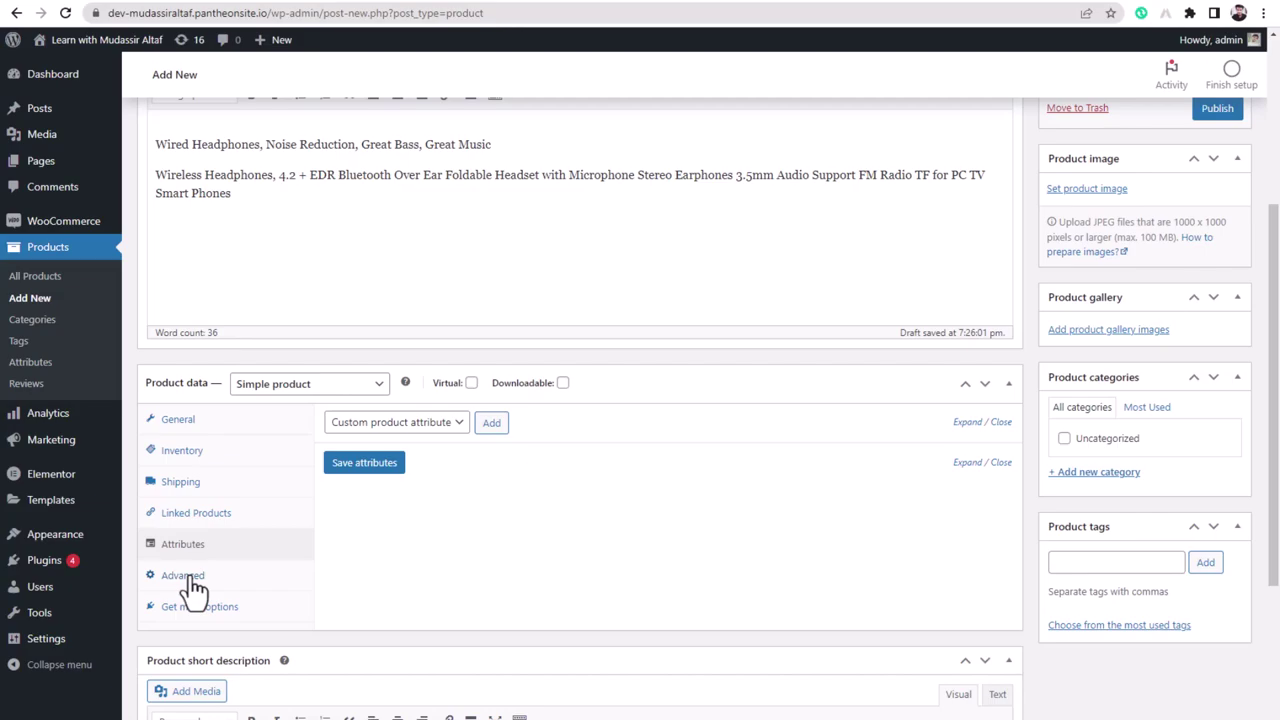
click(185, 585)
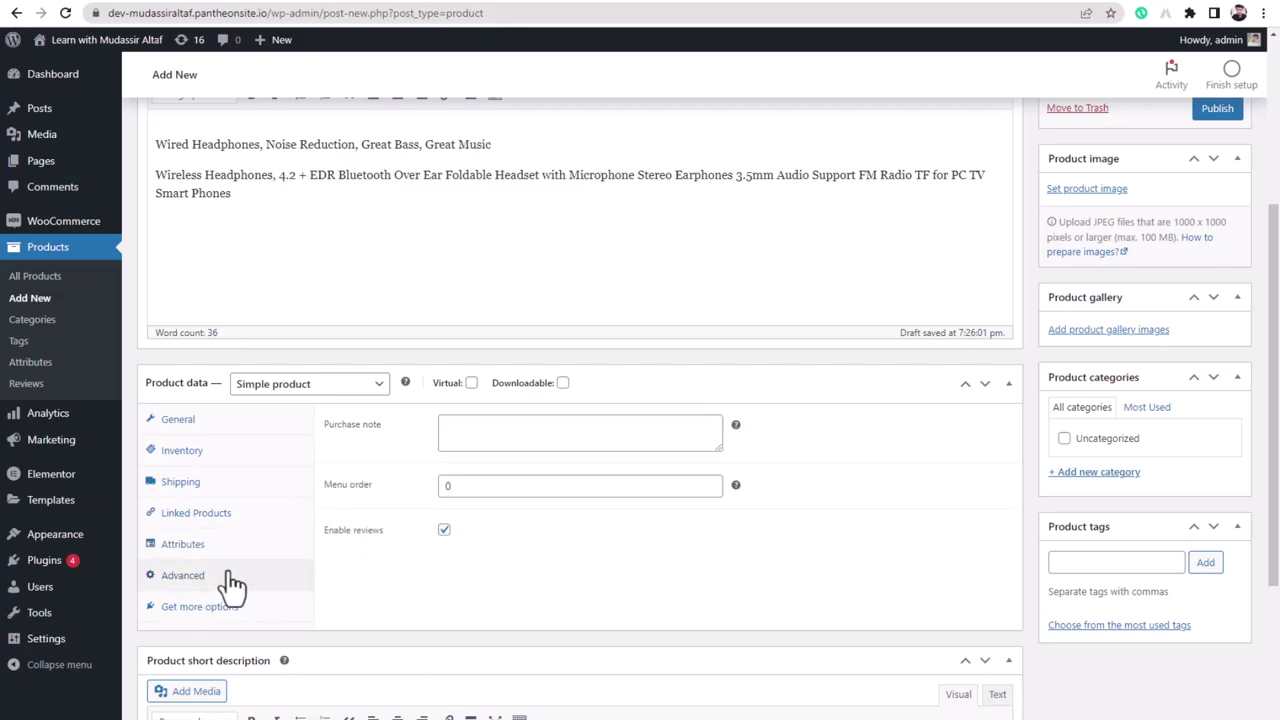
scroll(228, 586, down, 3)
scroll(290, 560, up, 6)
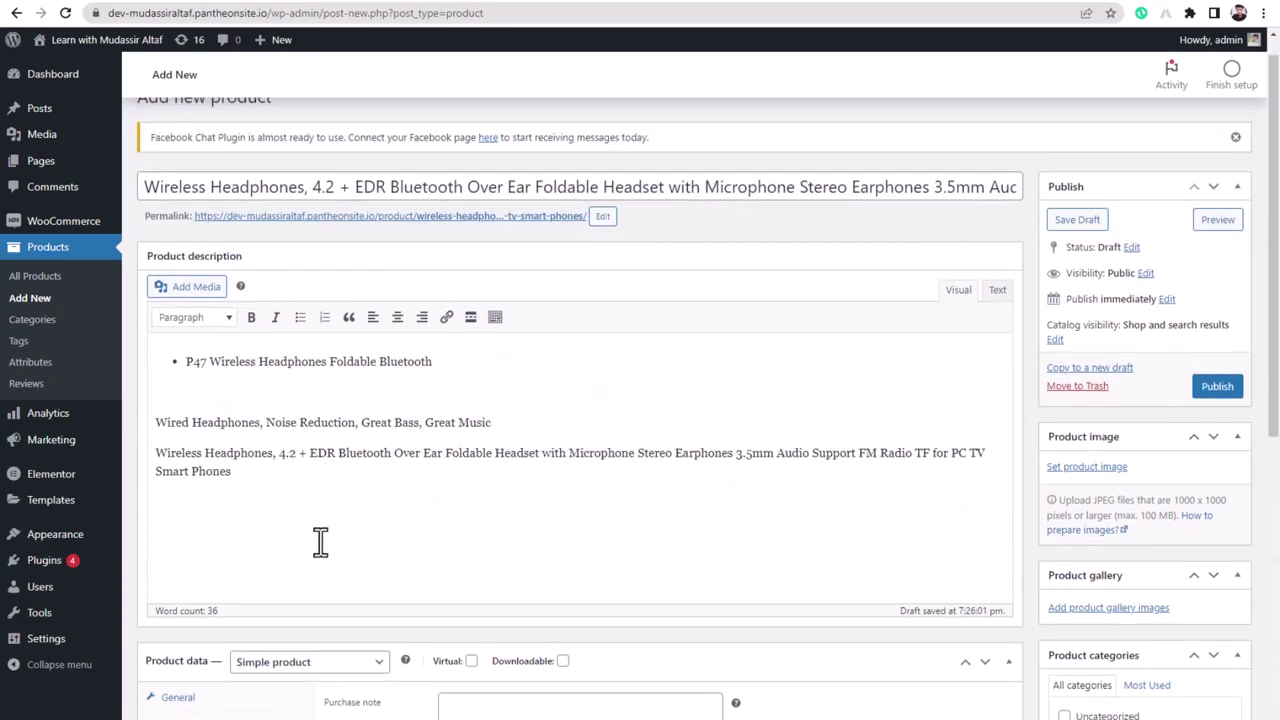
- Select and copy the main product description text
scroll(316, 520, down, 6)
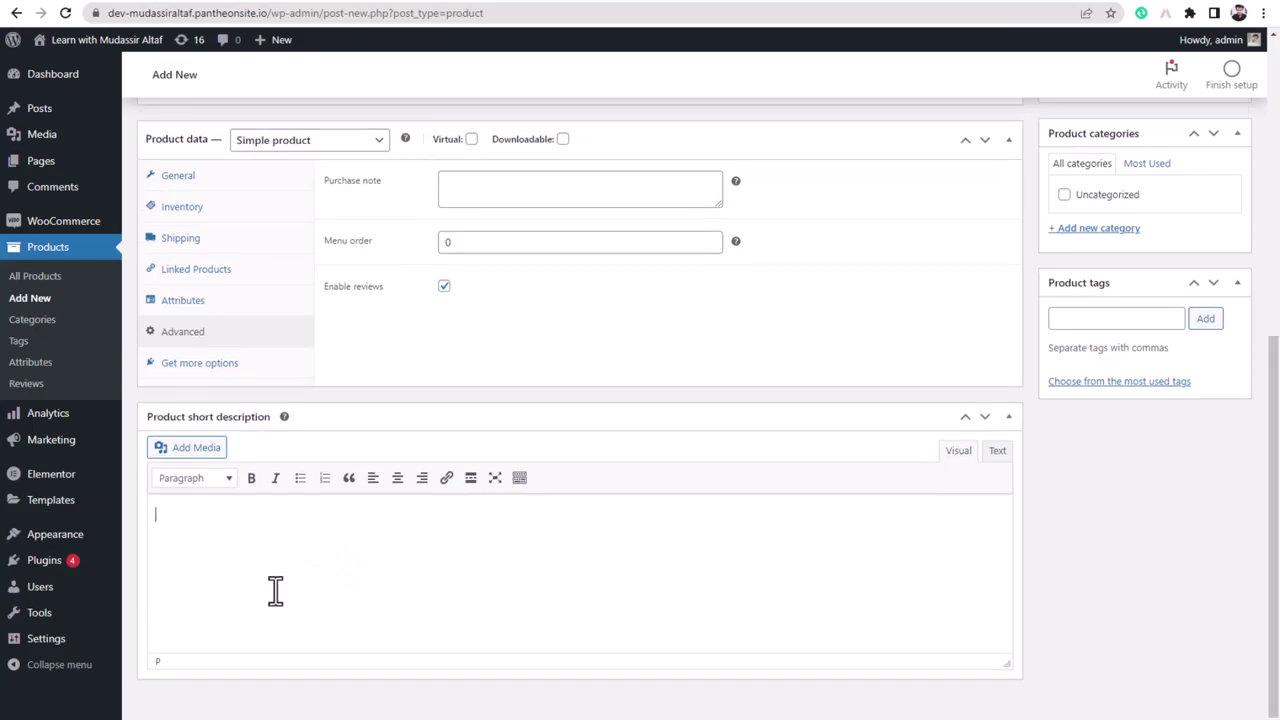
scroll(274, 591, up, 6)
drag(232, 499, 157, 388)
right_click(226, 455)
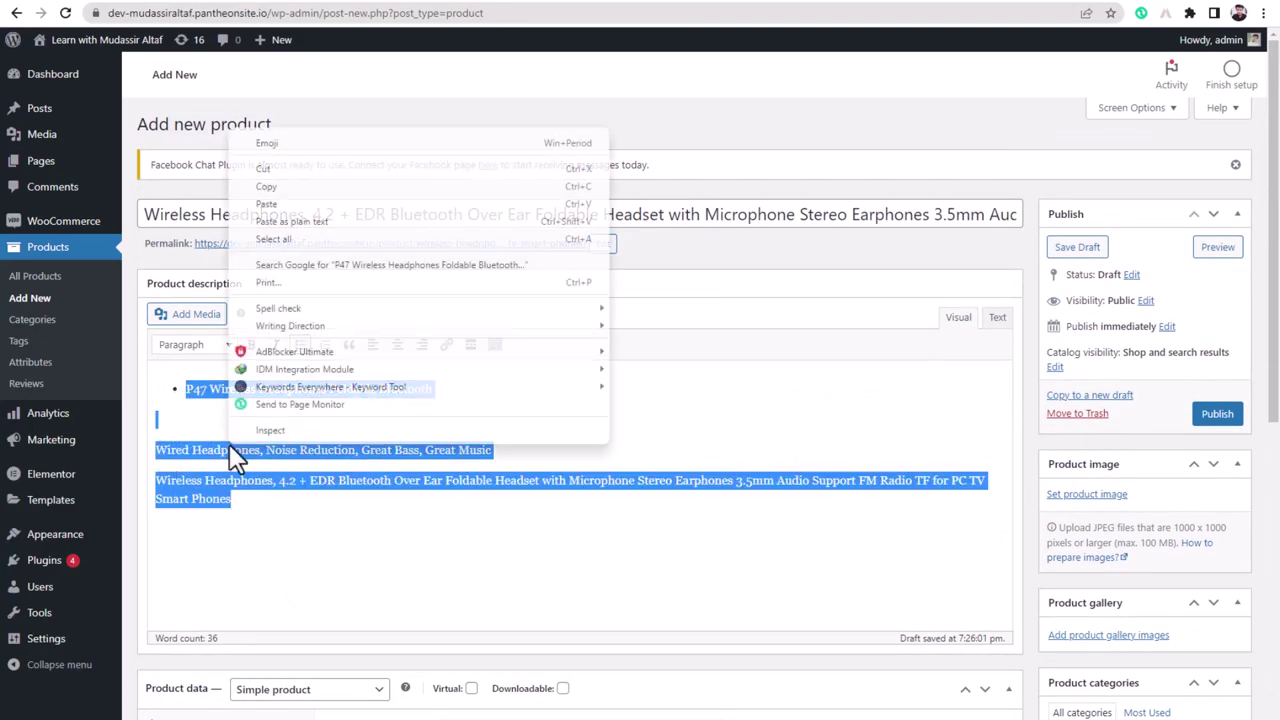
click(300, 190)
- Paste the copied headphone text into the Product short description editor
scroll(400, 622, down, 1)
scroll(400, 622, down, 5)
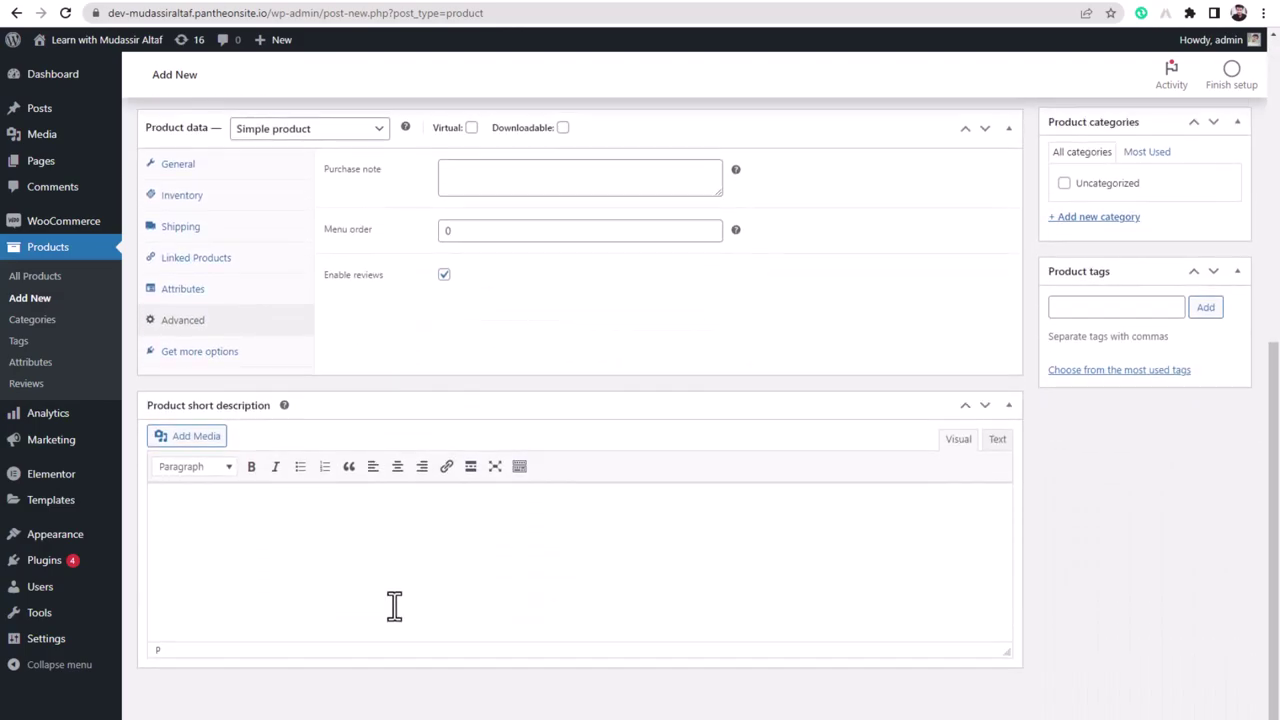
right_click(370, 532)
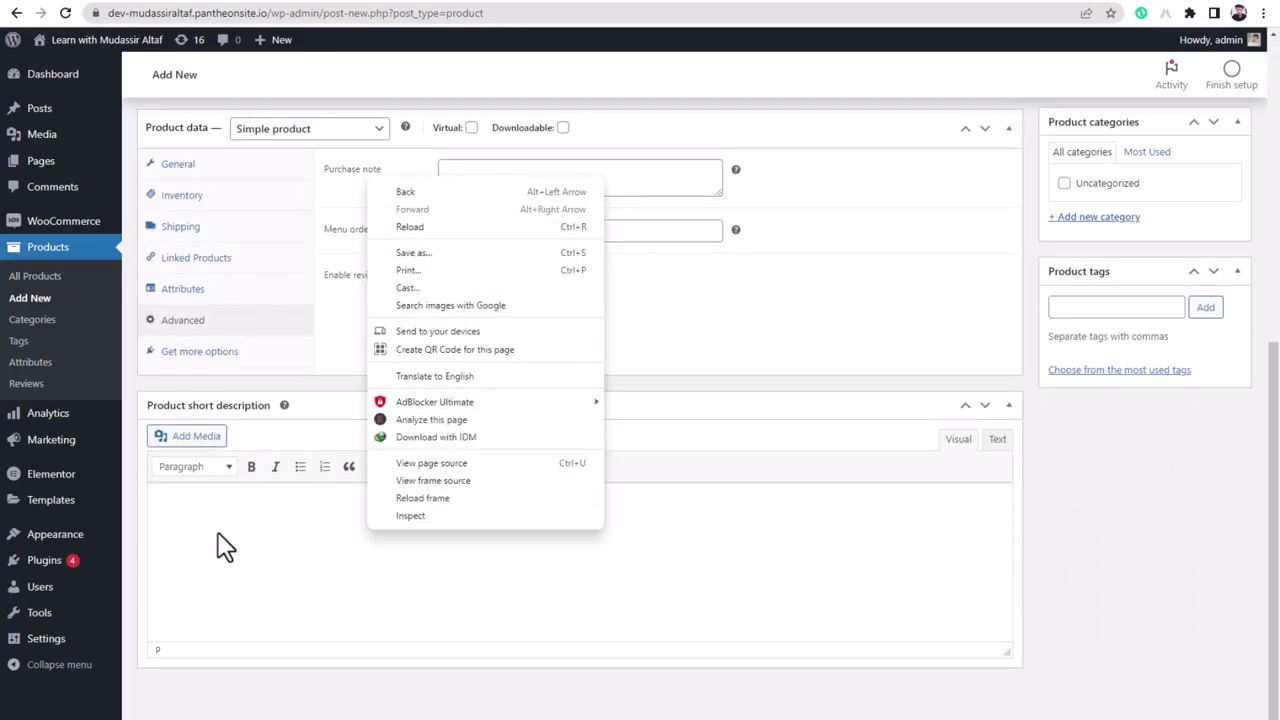
click(183, 509)
right_click(183, 509)
click(246, 330)
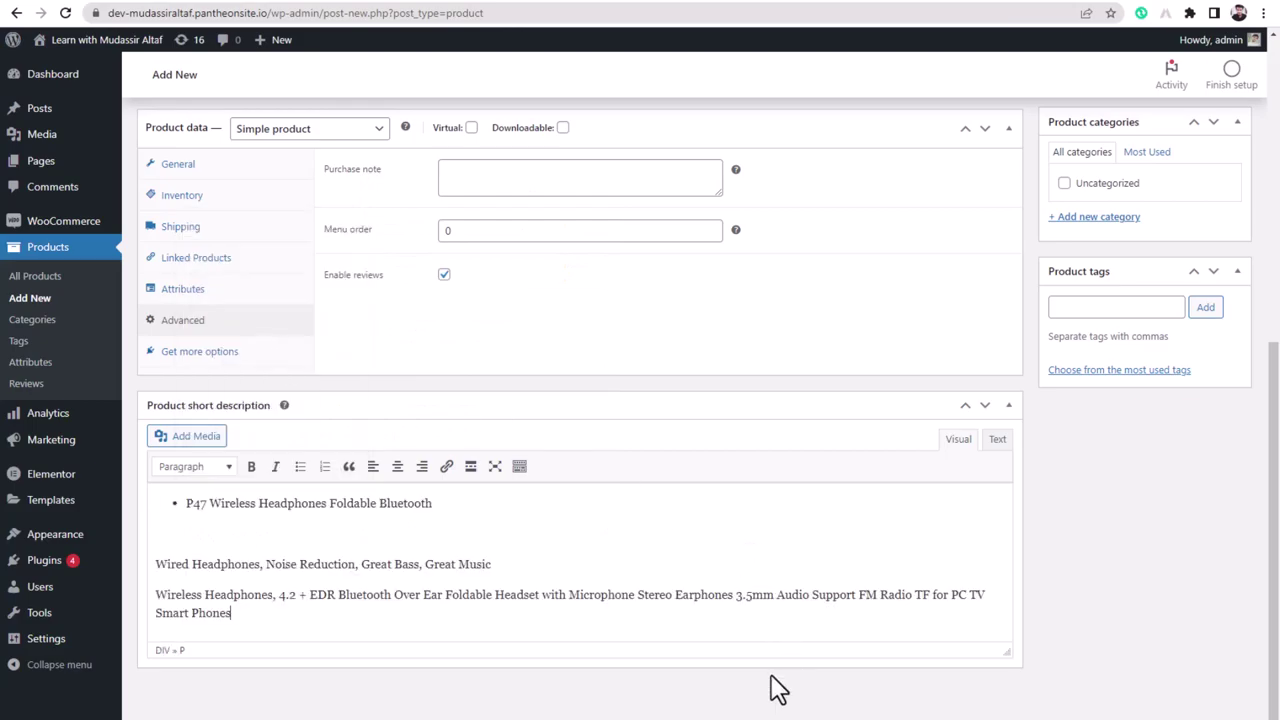
click(1093, 307)
scroll(1080, 400, up, 2)
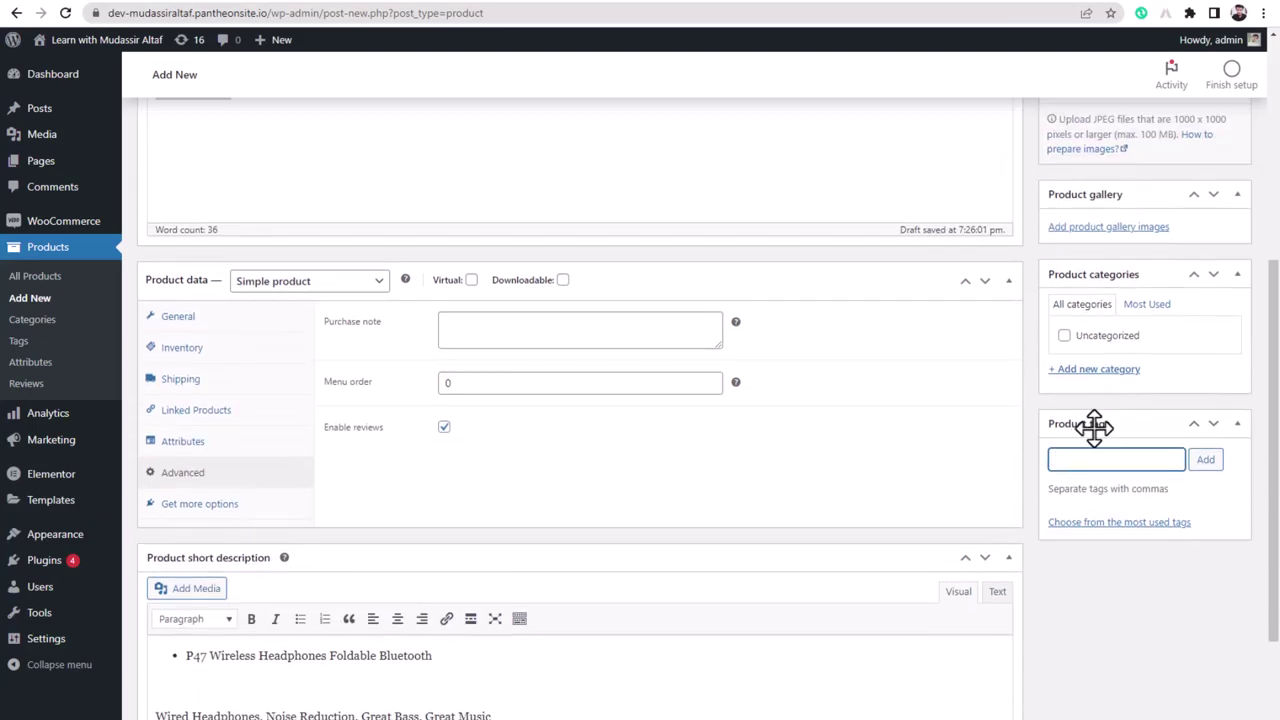
- Add a new product category 'access' to the headphones product and return to the Daraz page
click(1097, 372)
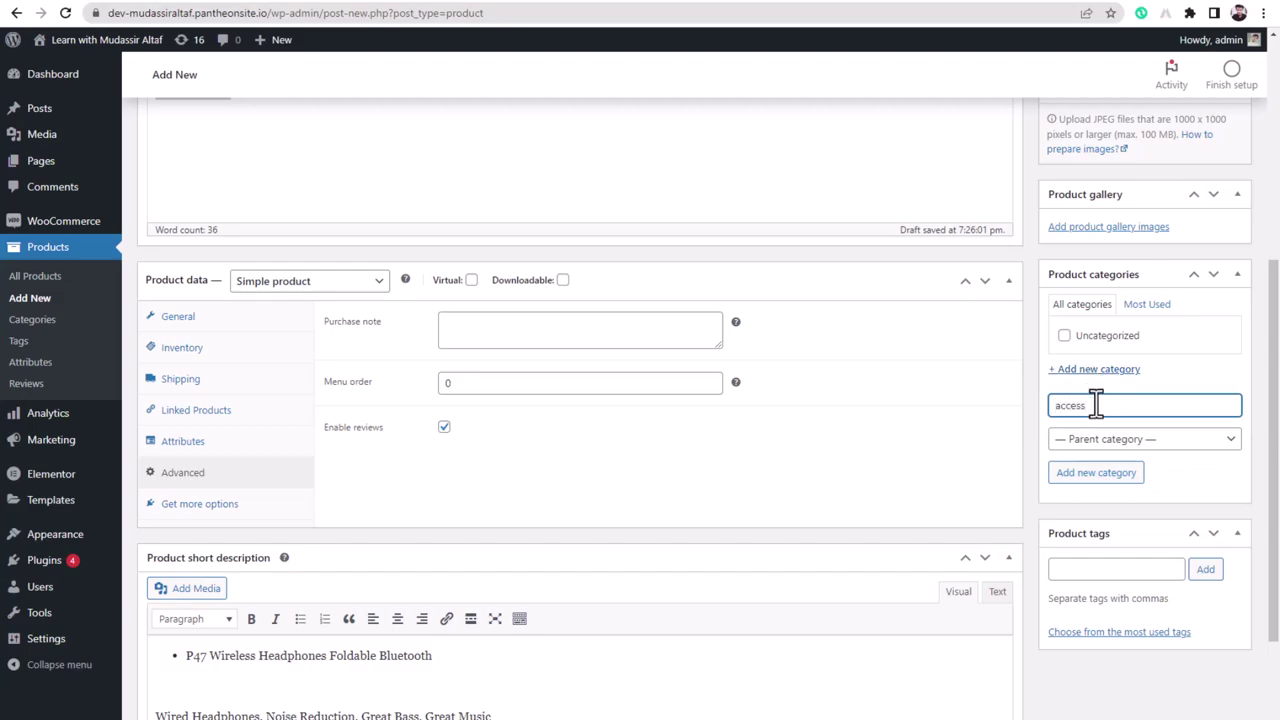
click(1112, 476)
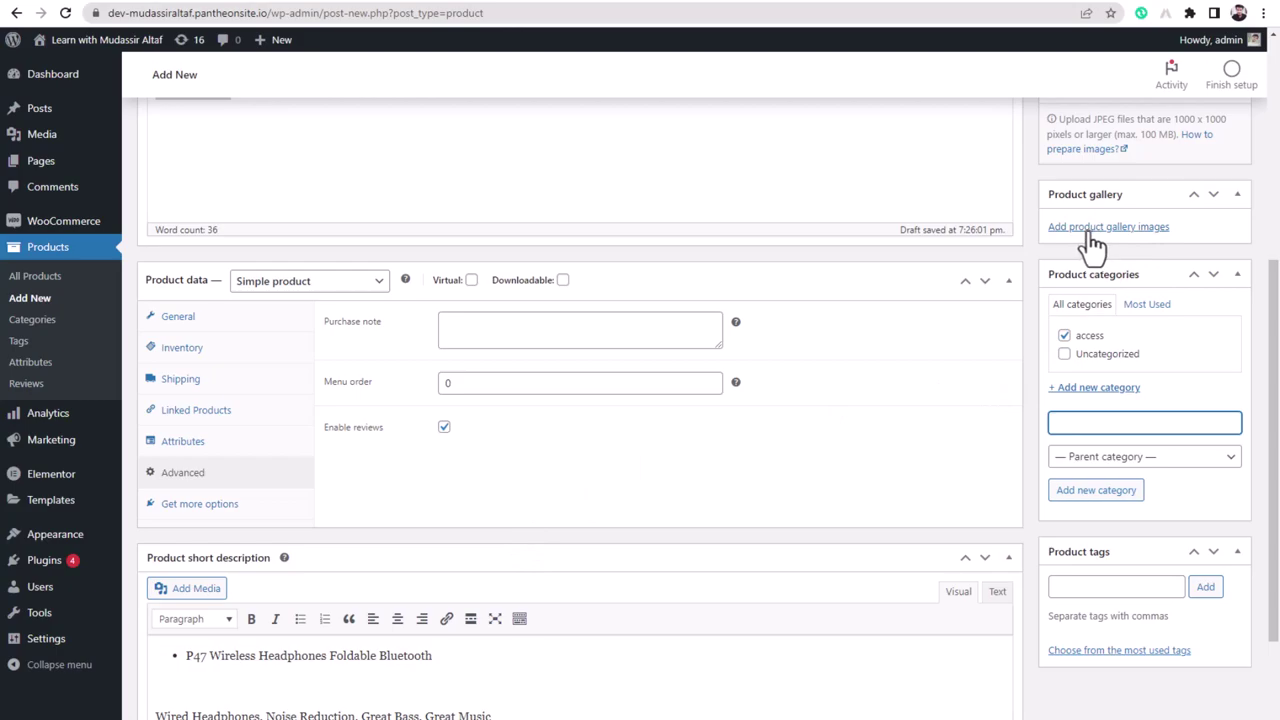
click(766, 5)
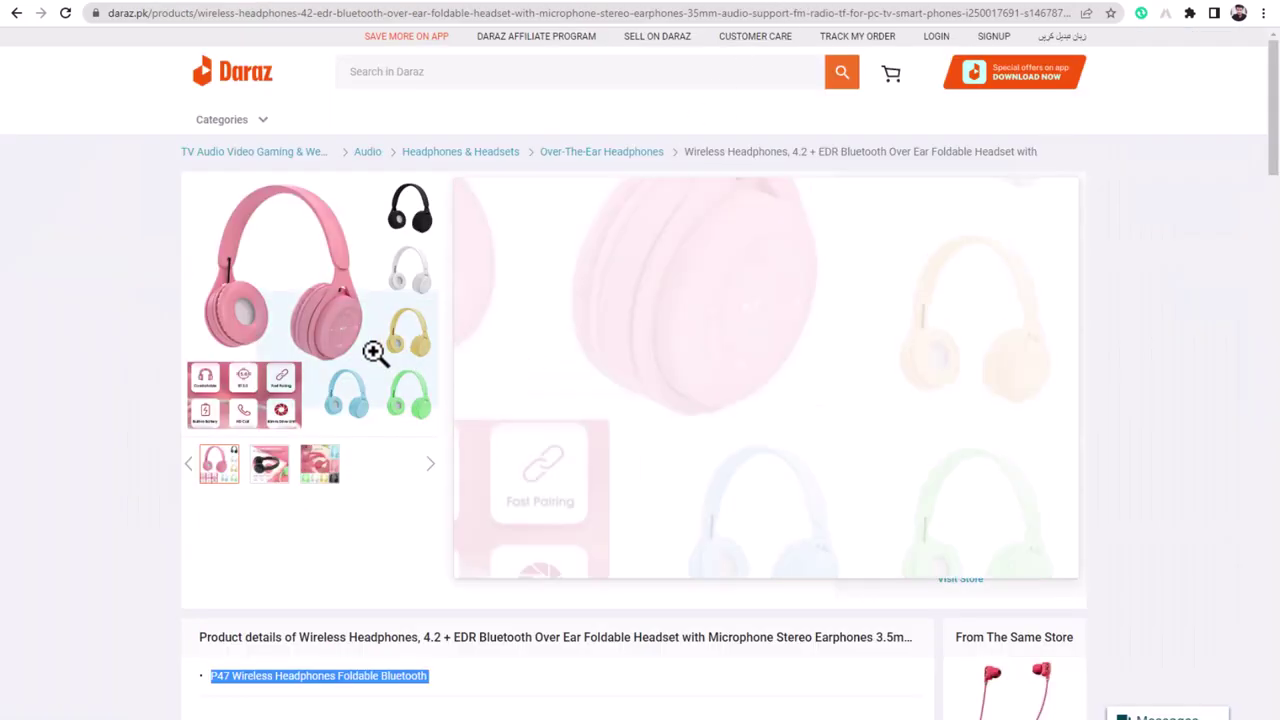
- Inspect the main Daraz product image and save its full-size version to disk
click(286, 306)
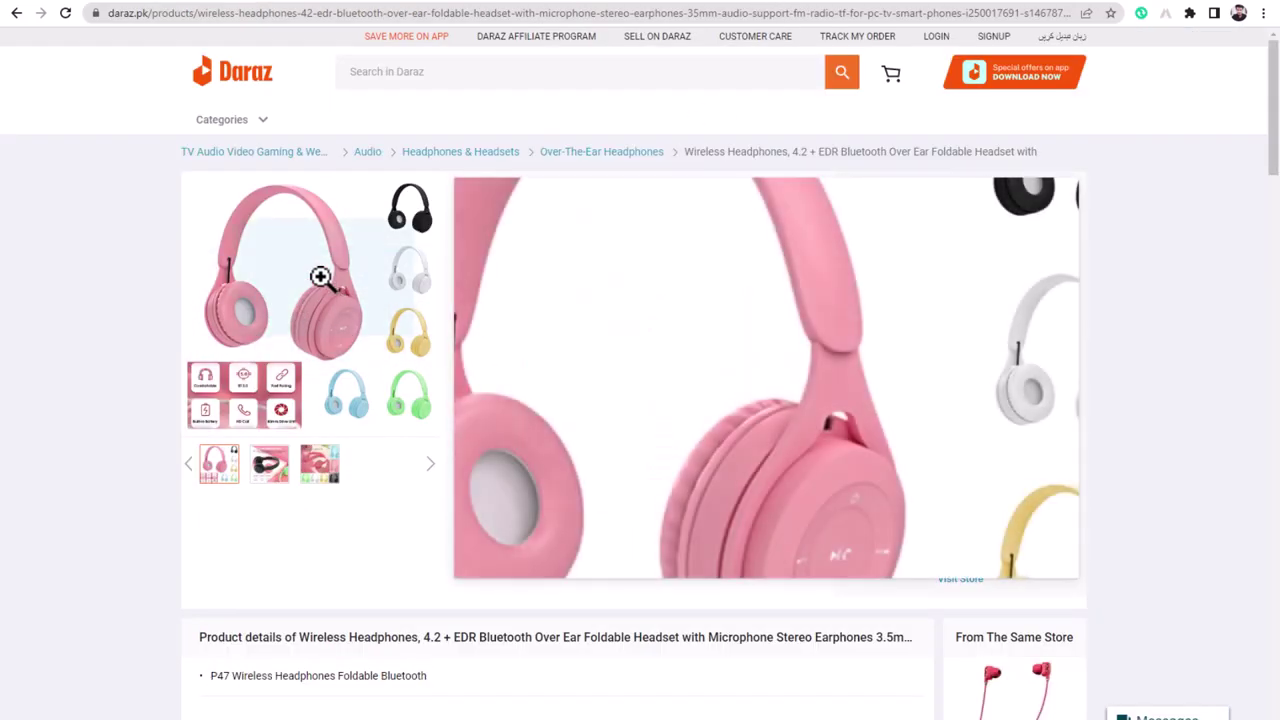
right_click(320, 277)
click(290, 312)
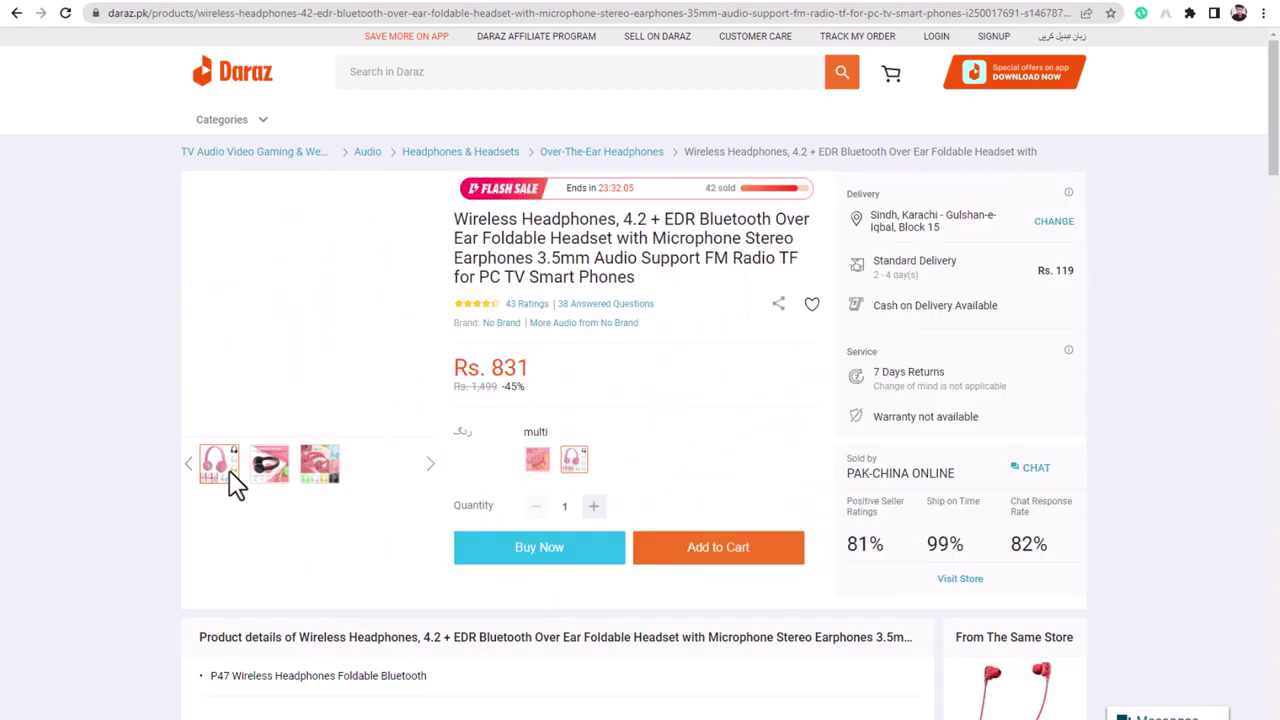
right_click(297, 277)
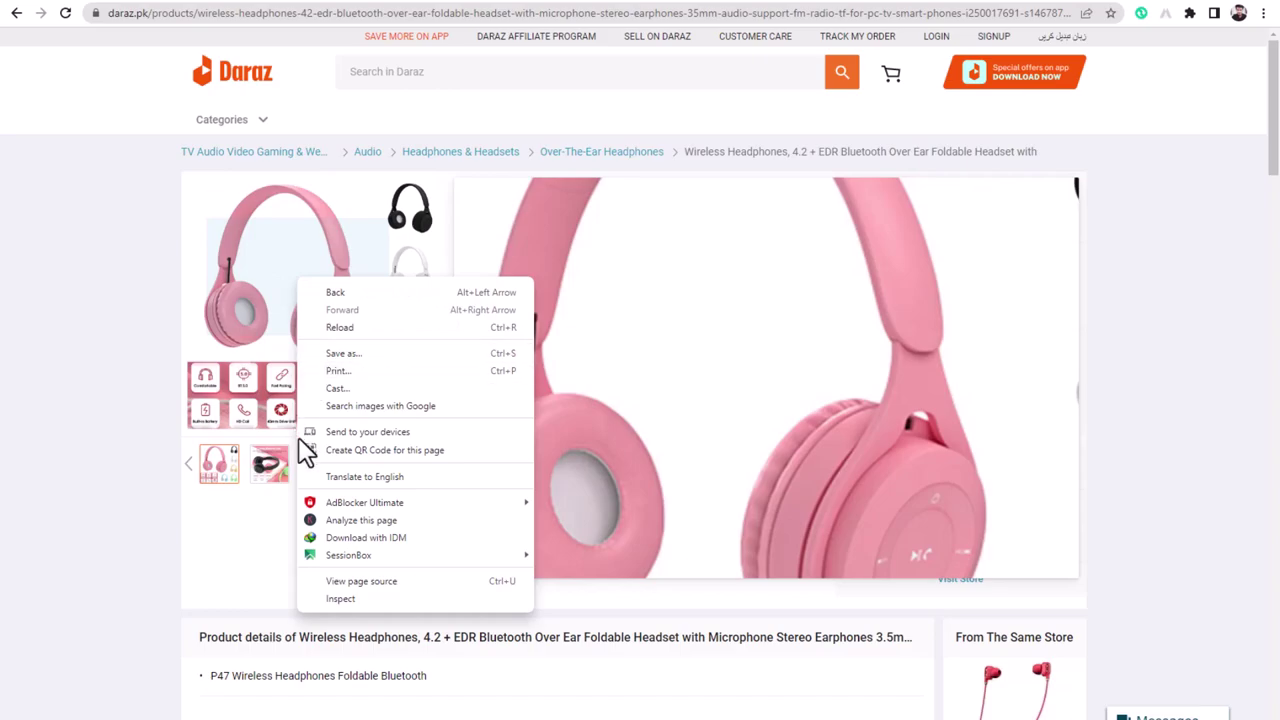
click(440, 600)
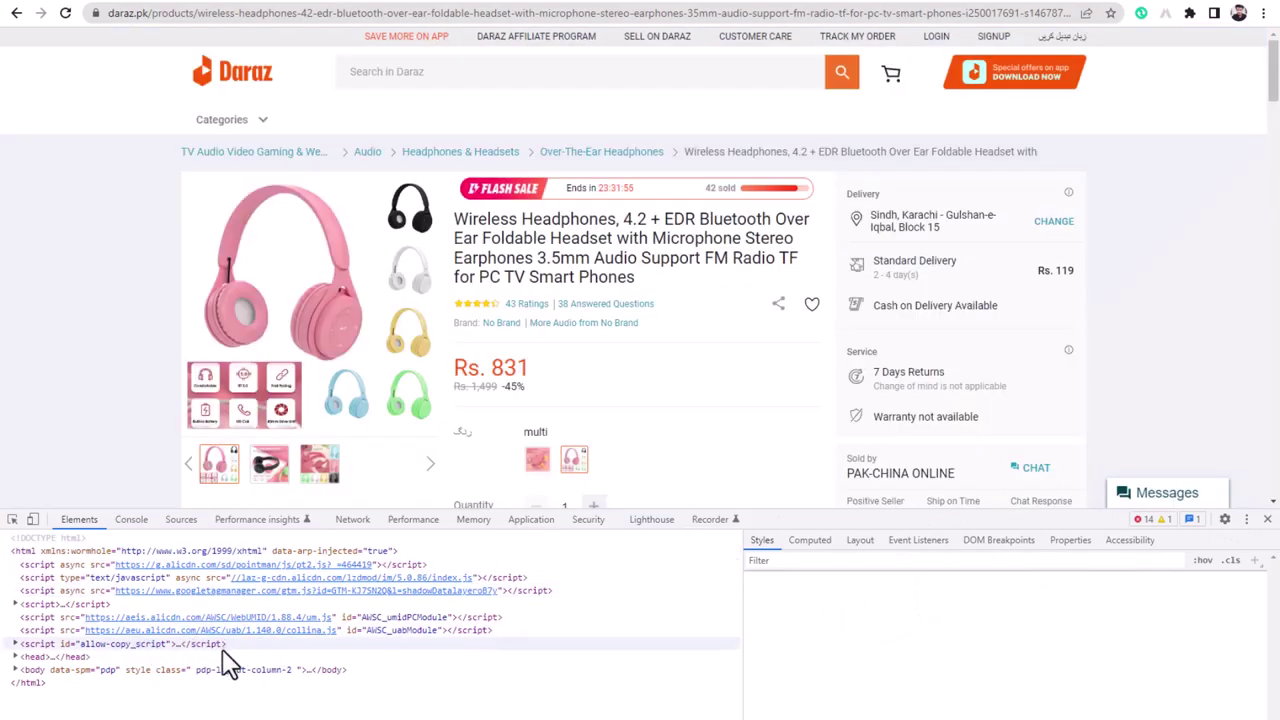
click(12, 520)
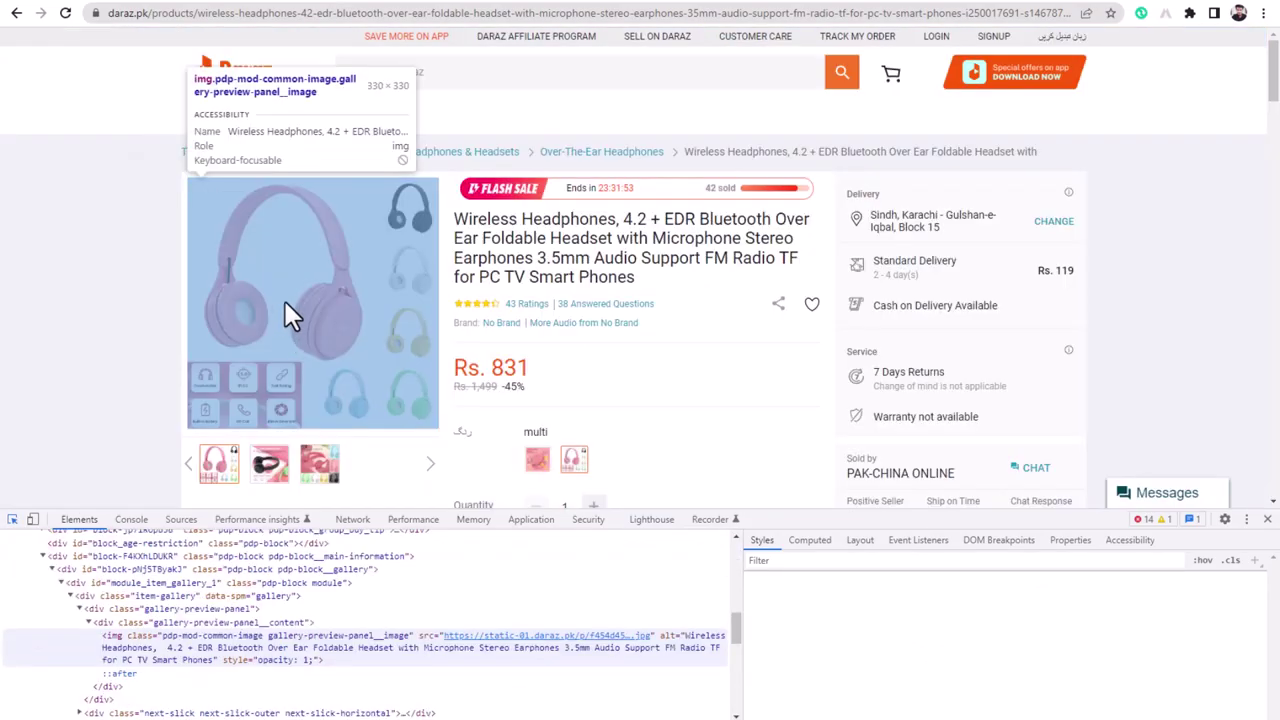
click(285, 301)
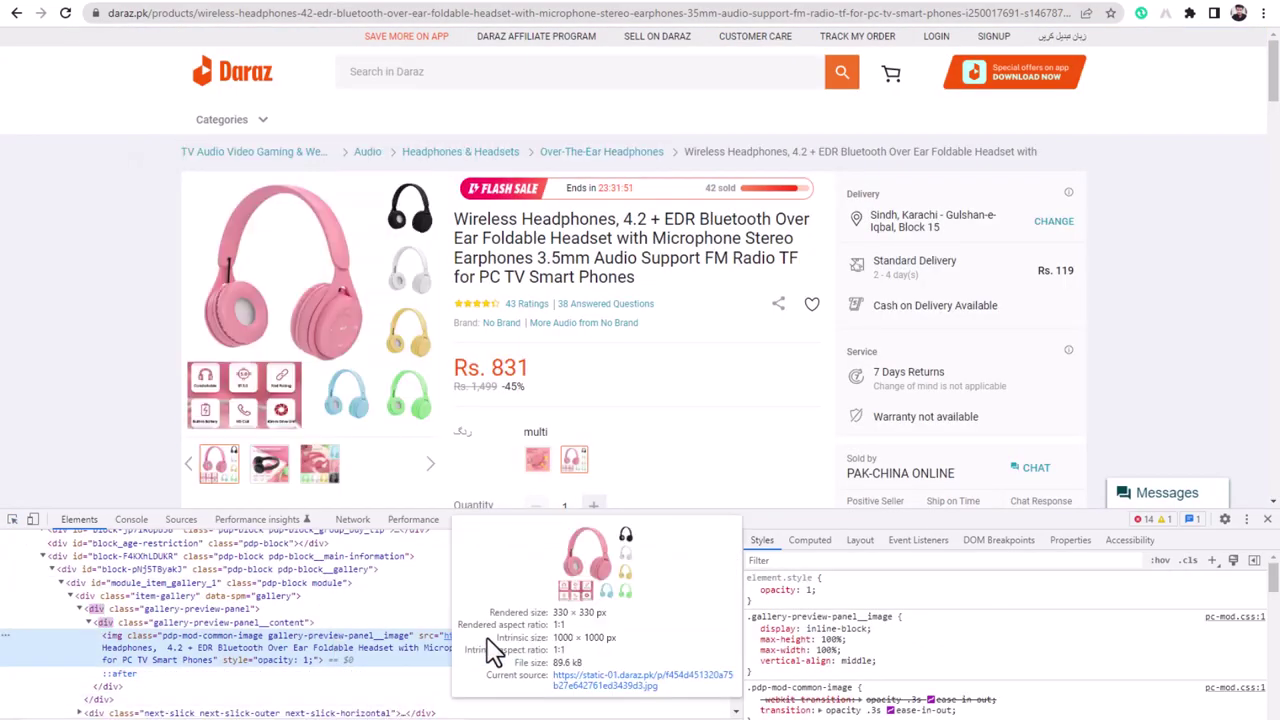
right_click(451, 638)
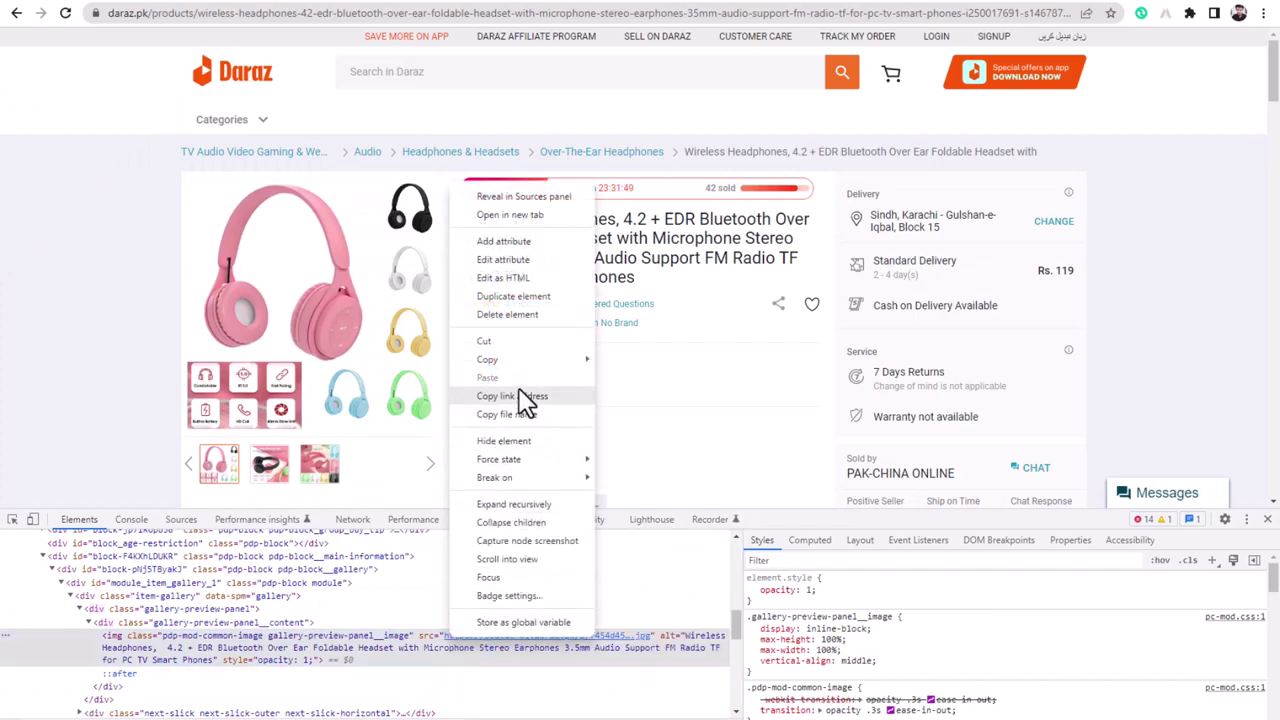
click(524, 222)
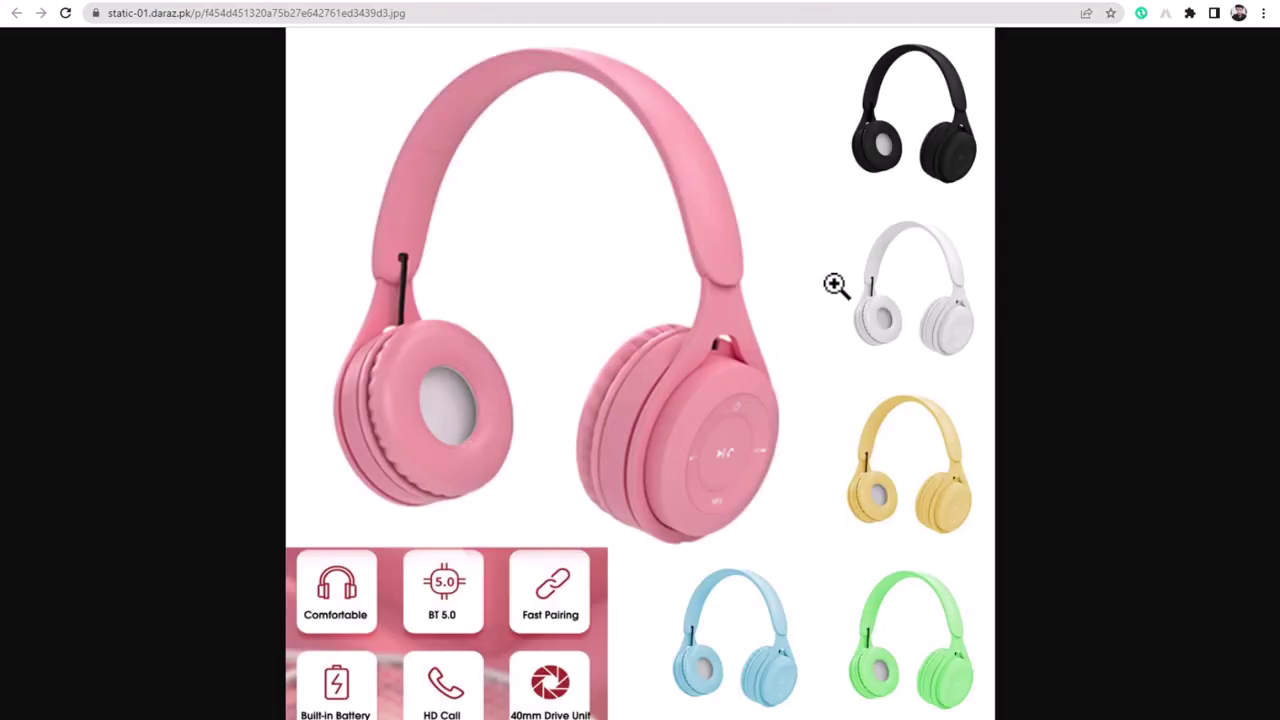
right_click(424, 247)
click(460, 281)
key(Return)
key(ctrl+w)
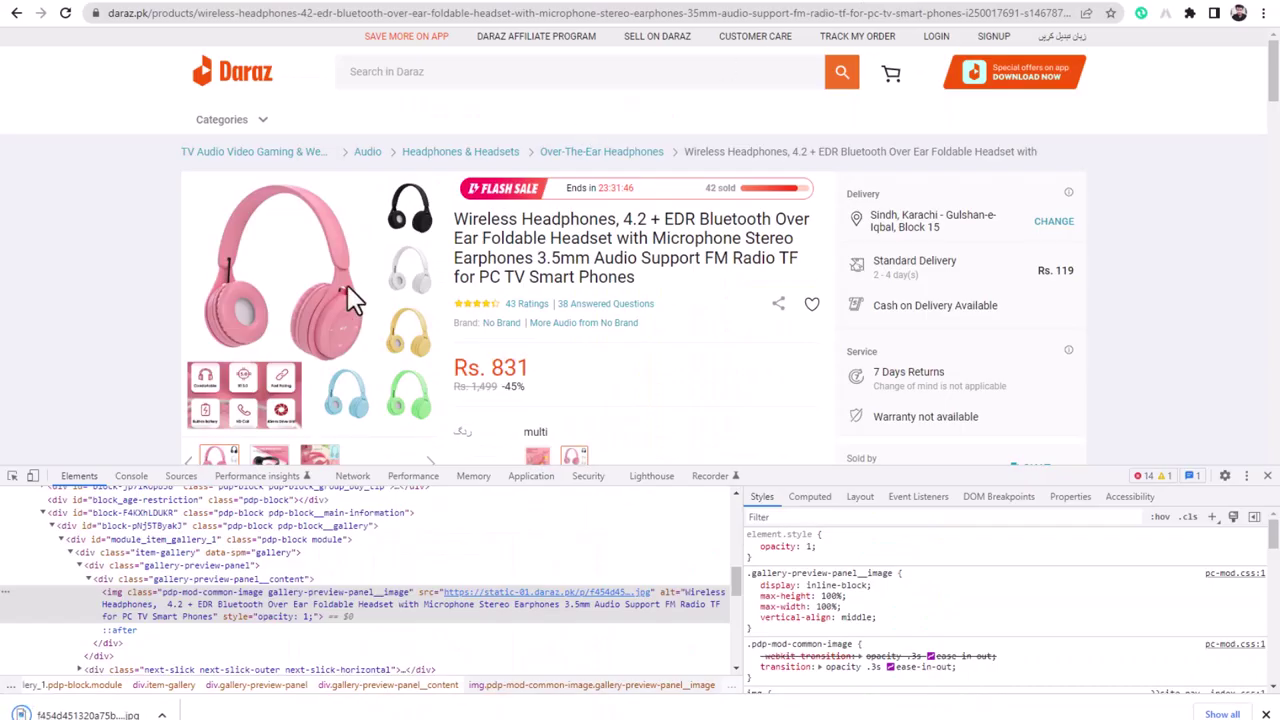
- Save the second headphone gallery image at full size from its source link
scroll(287, 340, down, 2)
mouse_move(273, 315)
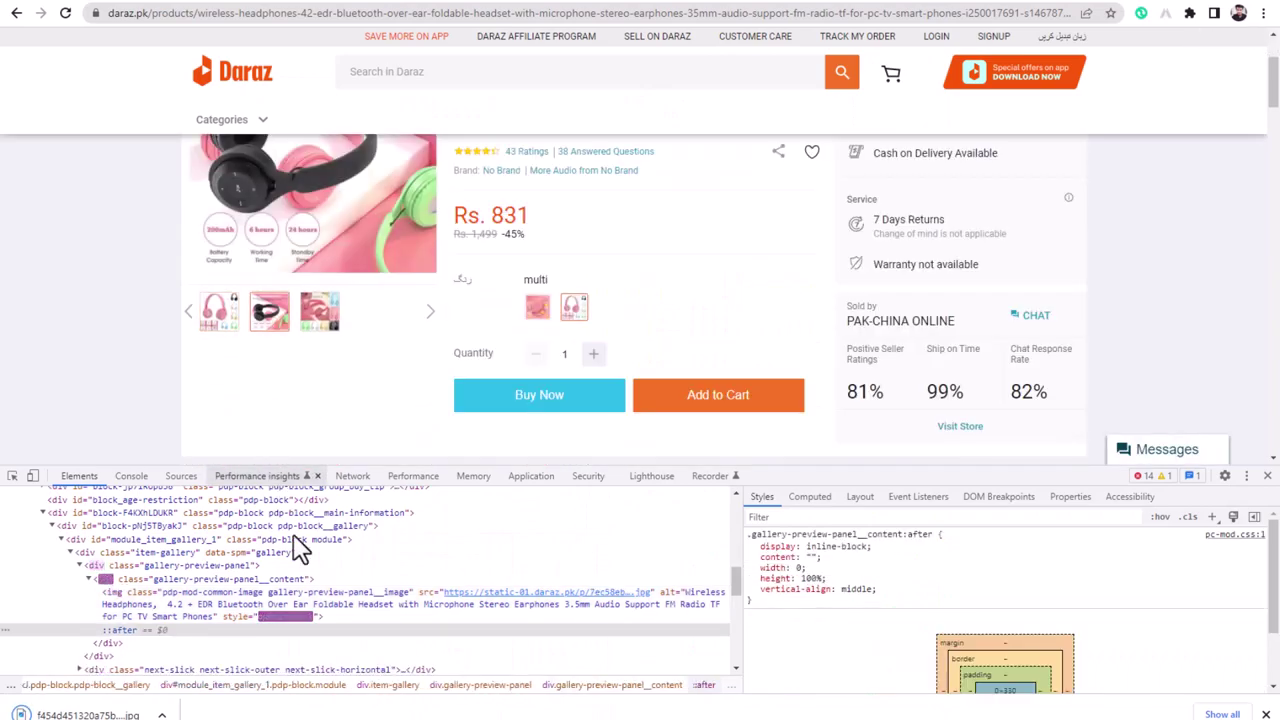
mouse_move(504, 591)
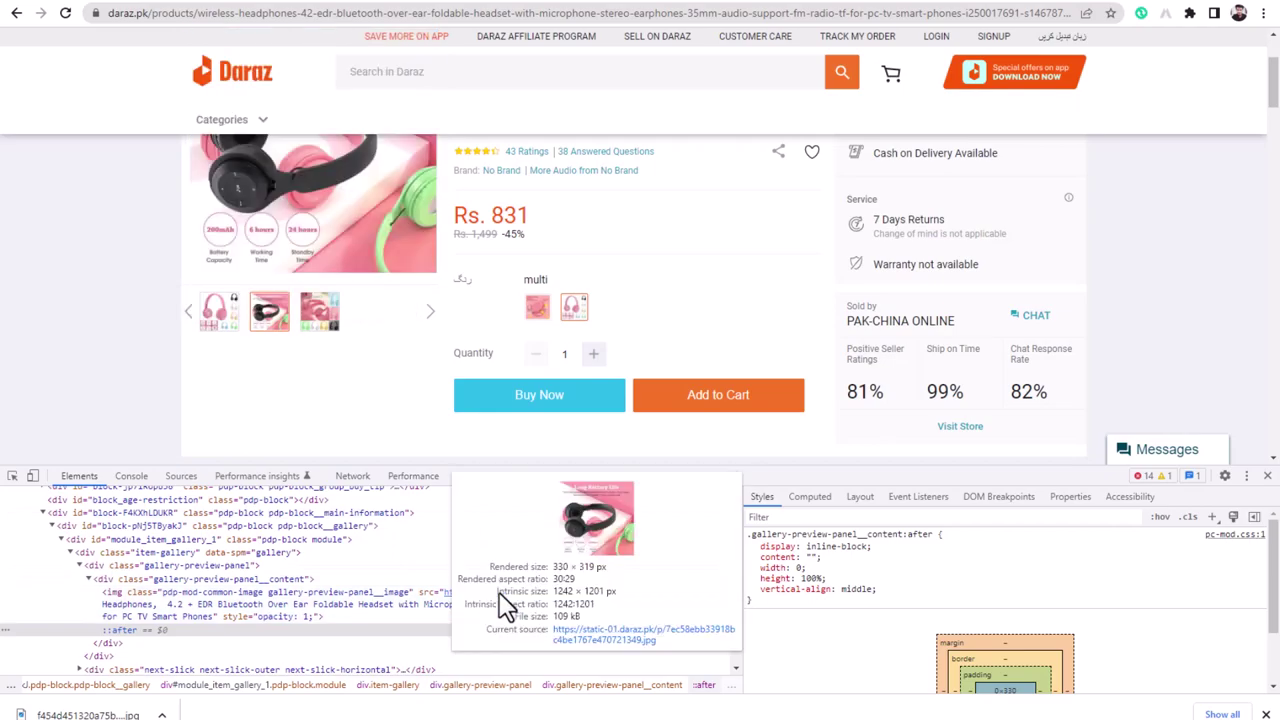
right_click(450, 605)
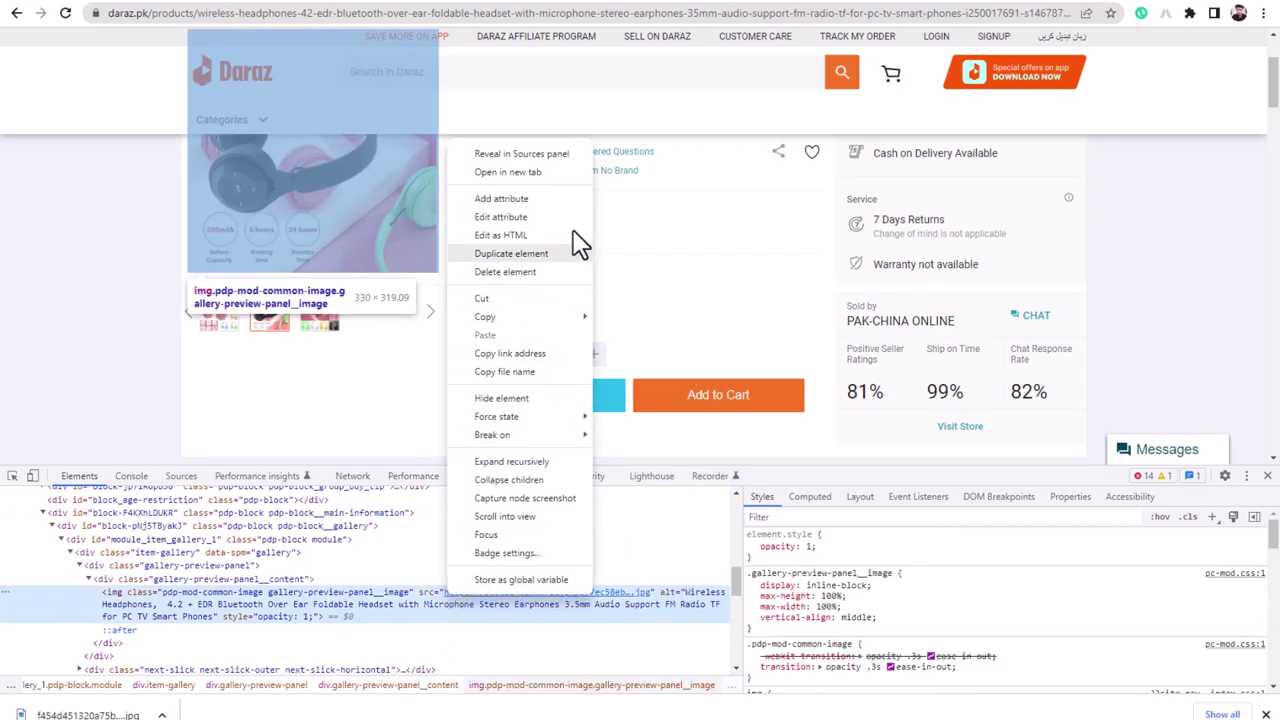
click(800, 107)
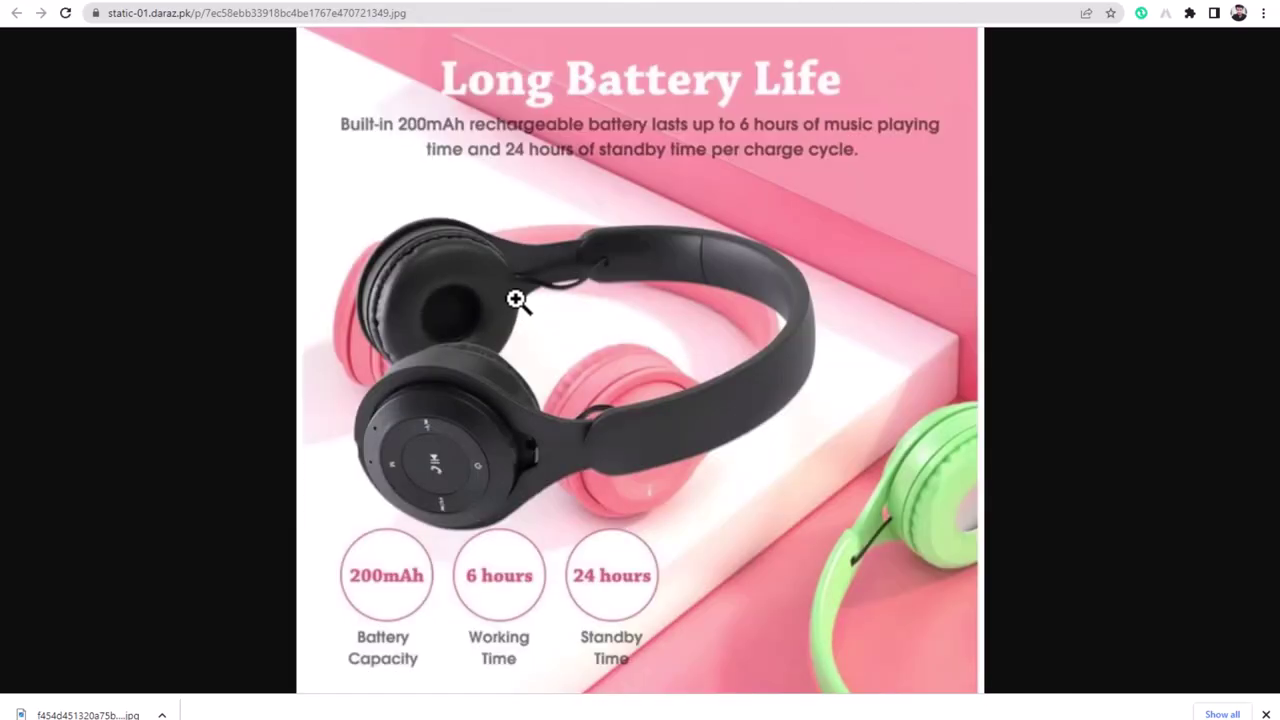
right_click(516, 297)
click(536, 331)
key(Return)
key(alt+Left)
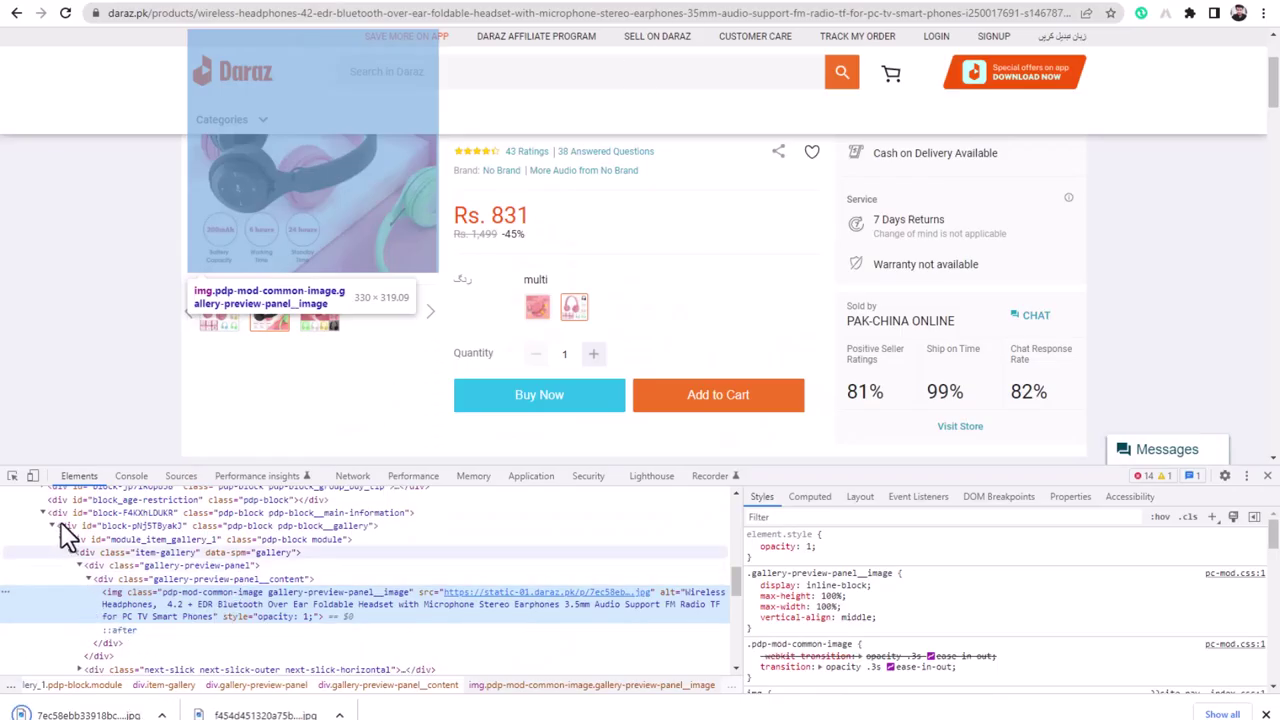
- Save the third, MACARON headphone image at full size
scroll(320, 340, up, 2)
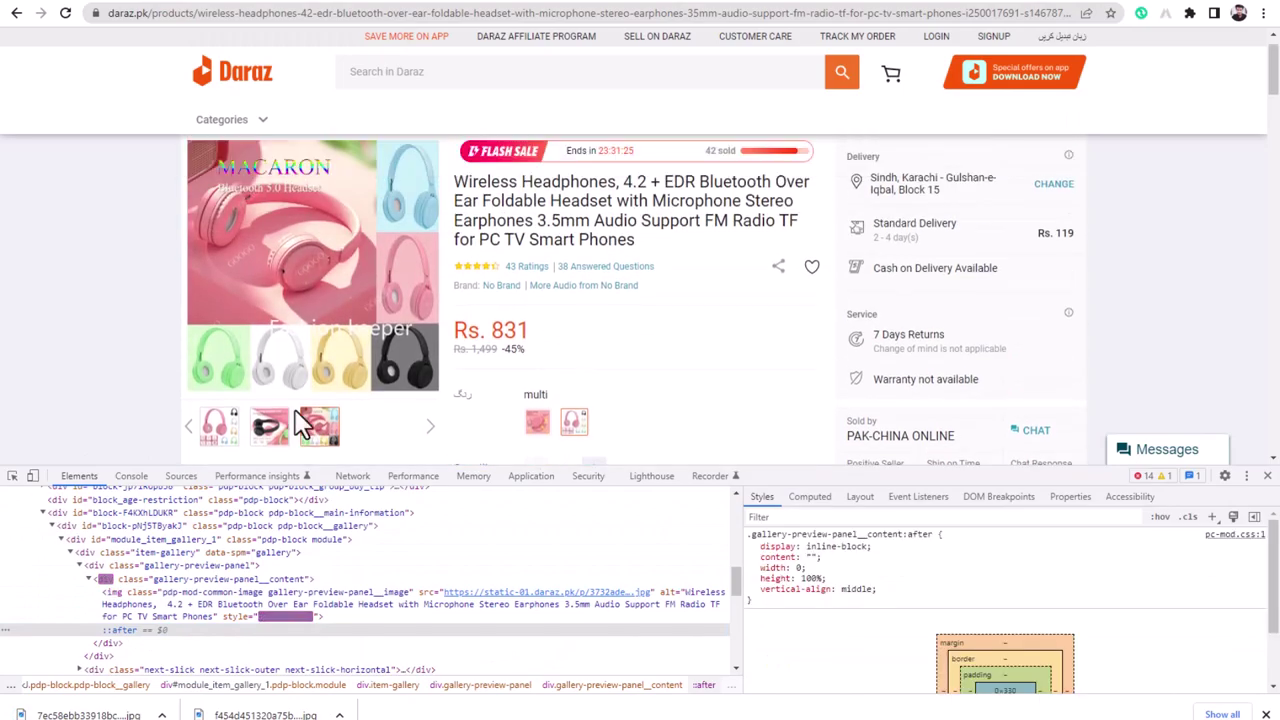
click(12, 477)
click(241, 345)
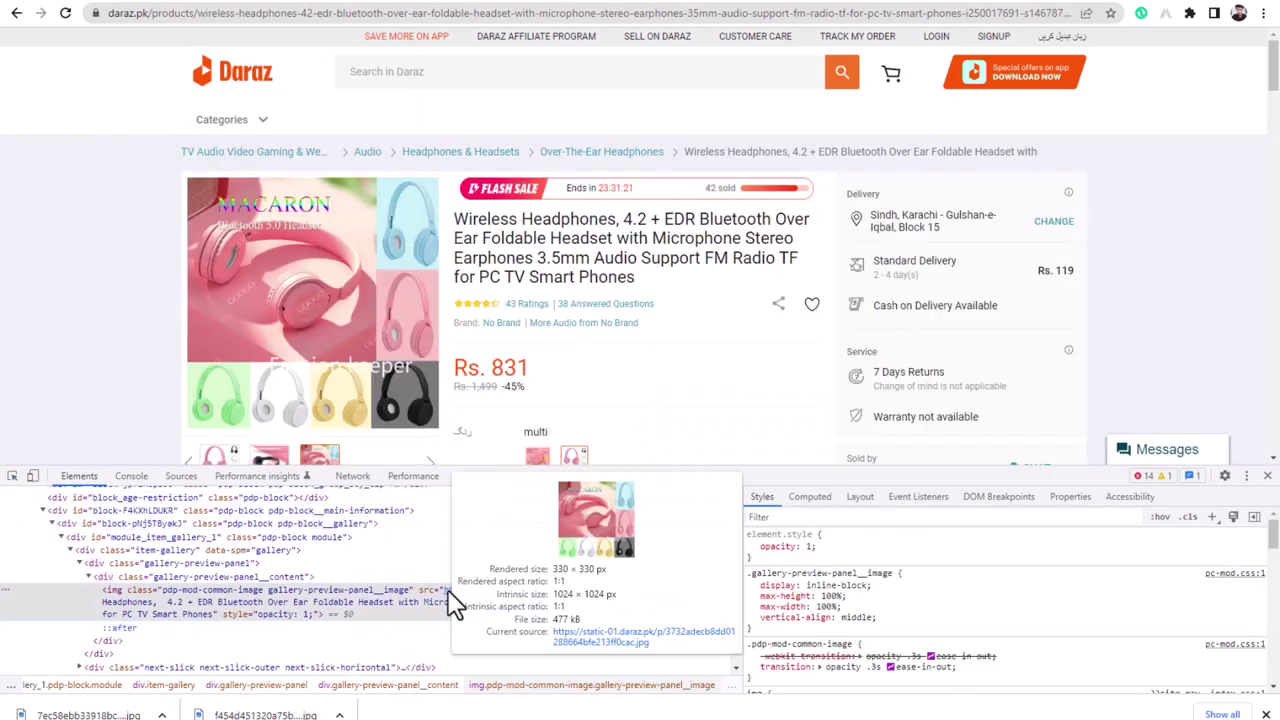
right_click(455, 600)
click(520, 166)
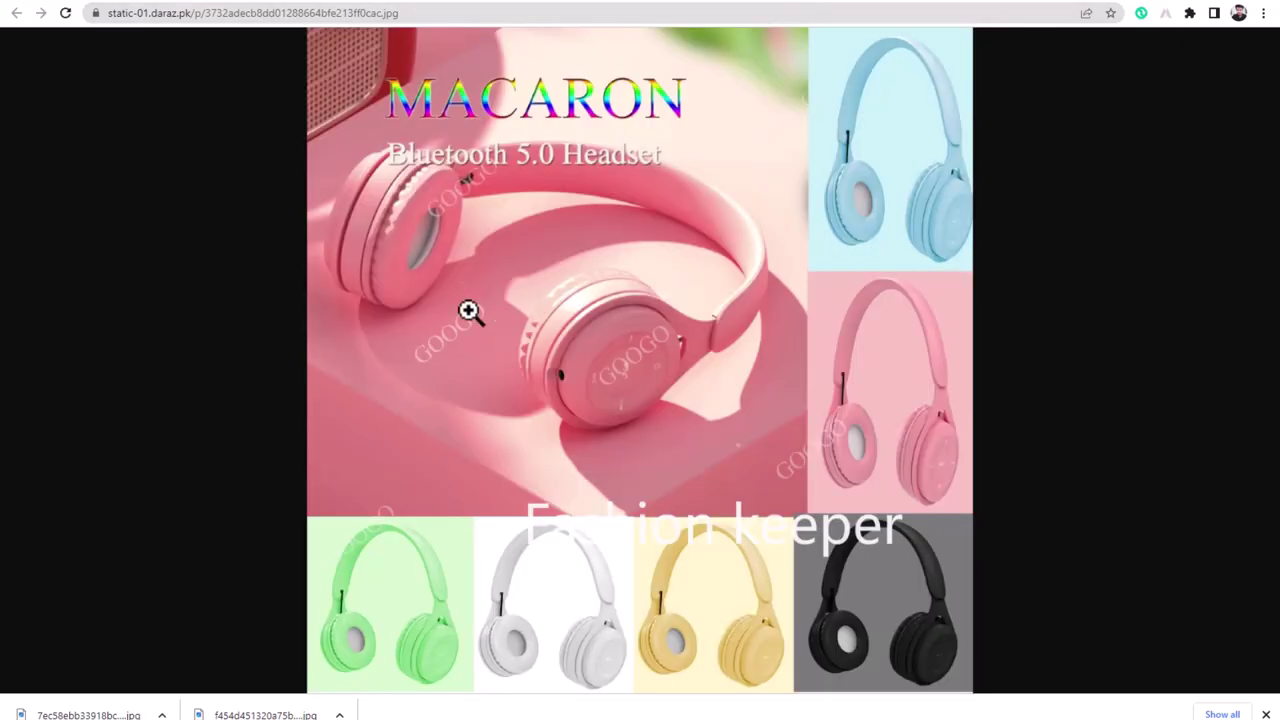
right_click(470, 311)
click(541, 344)
key(Return)
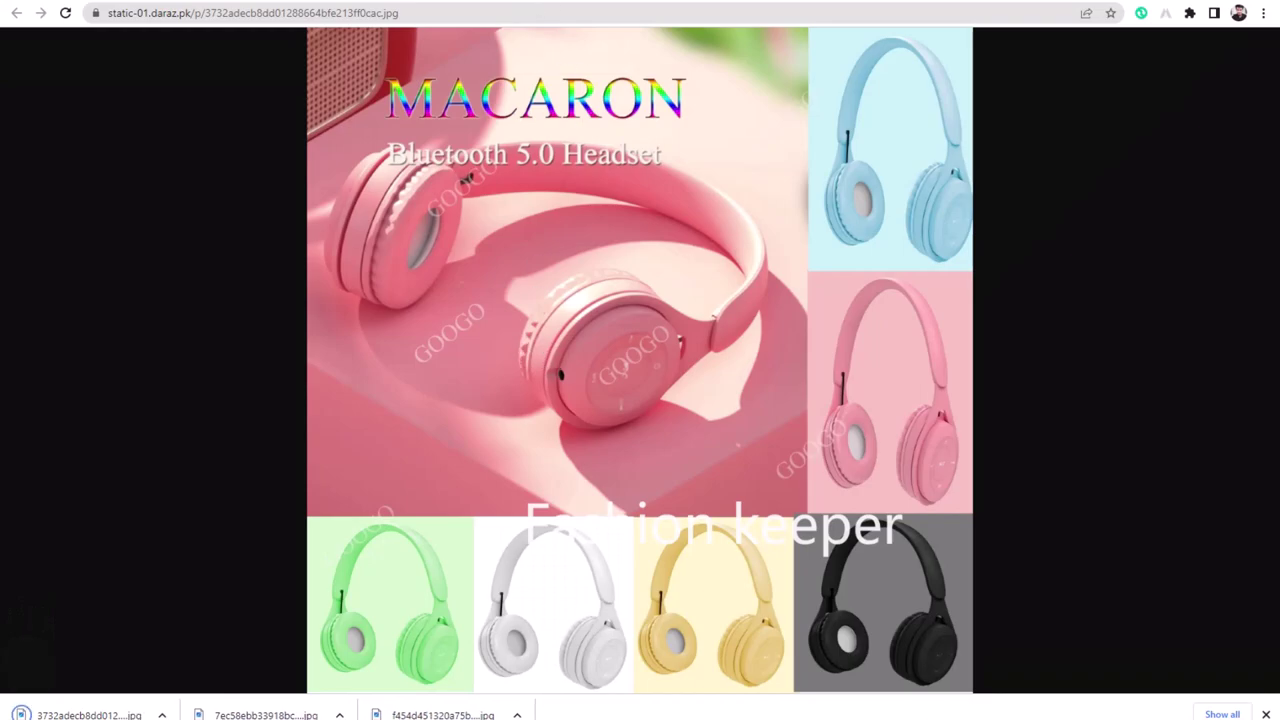
click(517, 2)
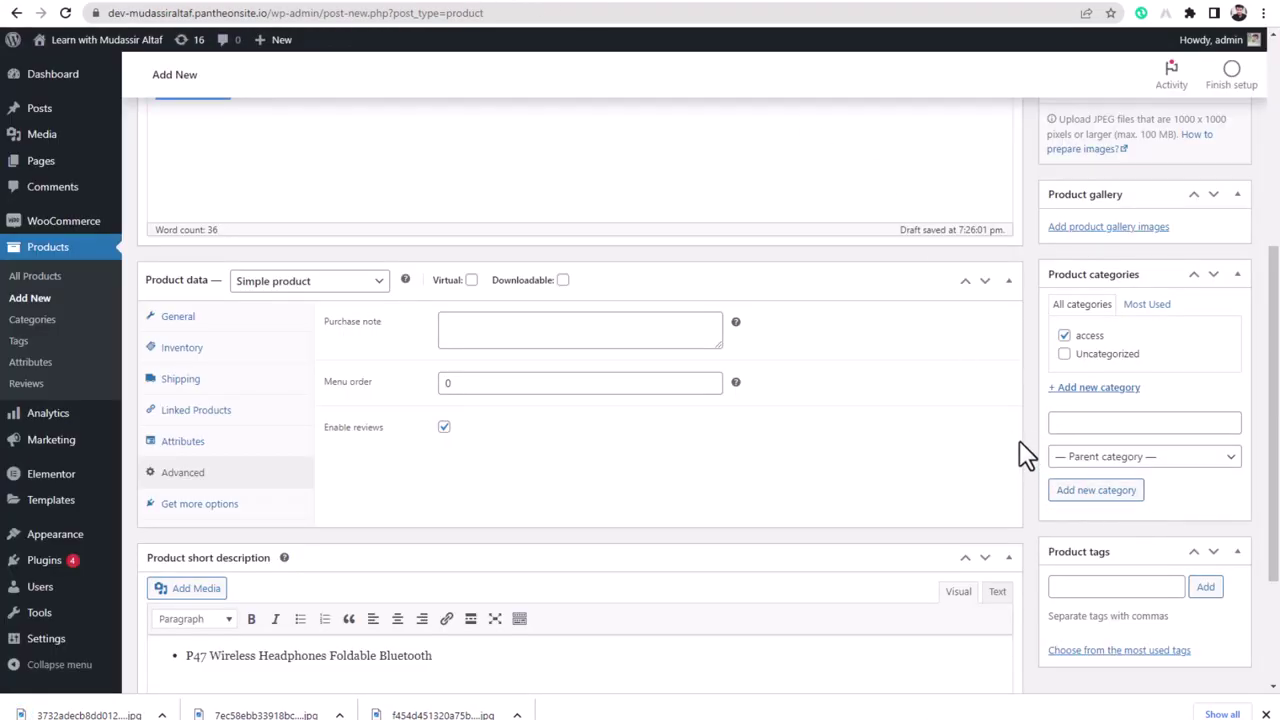
- Add the three downloaded headphone images to the product gallery
scroll(1000, 440, up, 4)
scroll(977, 394, down, 4)
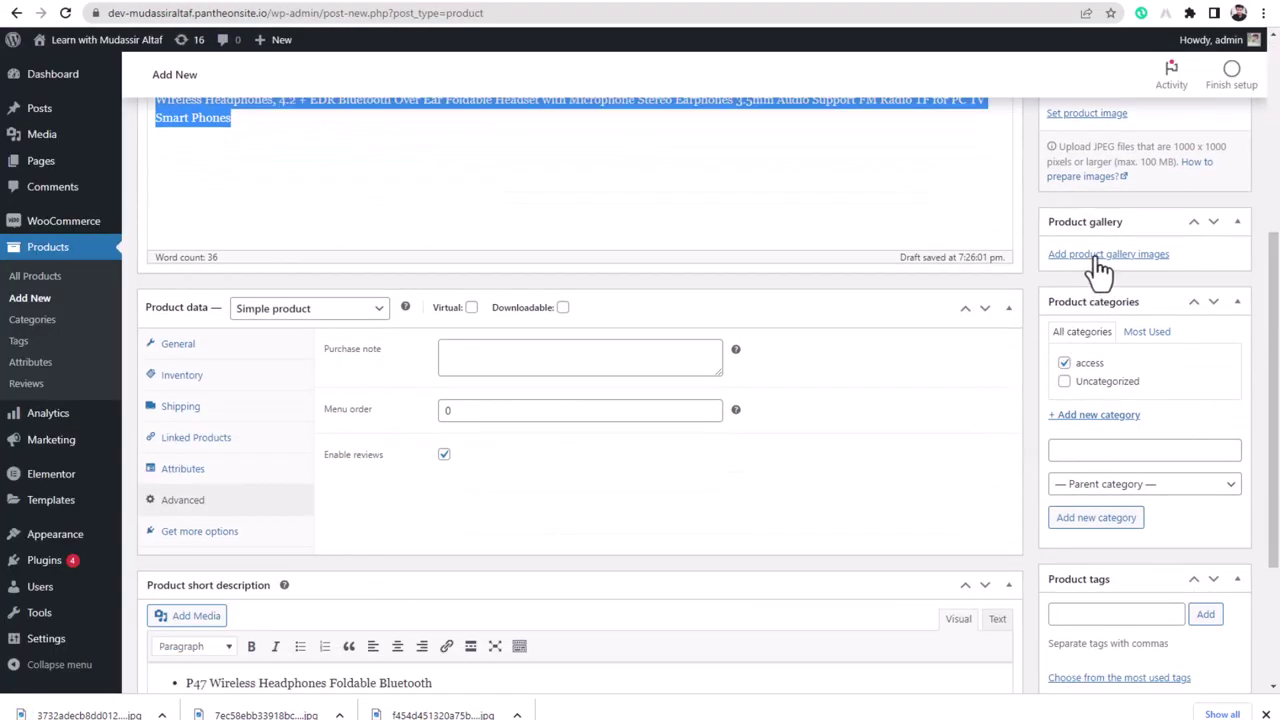
click(1094, 258)
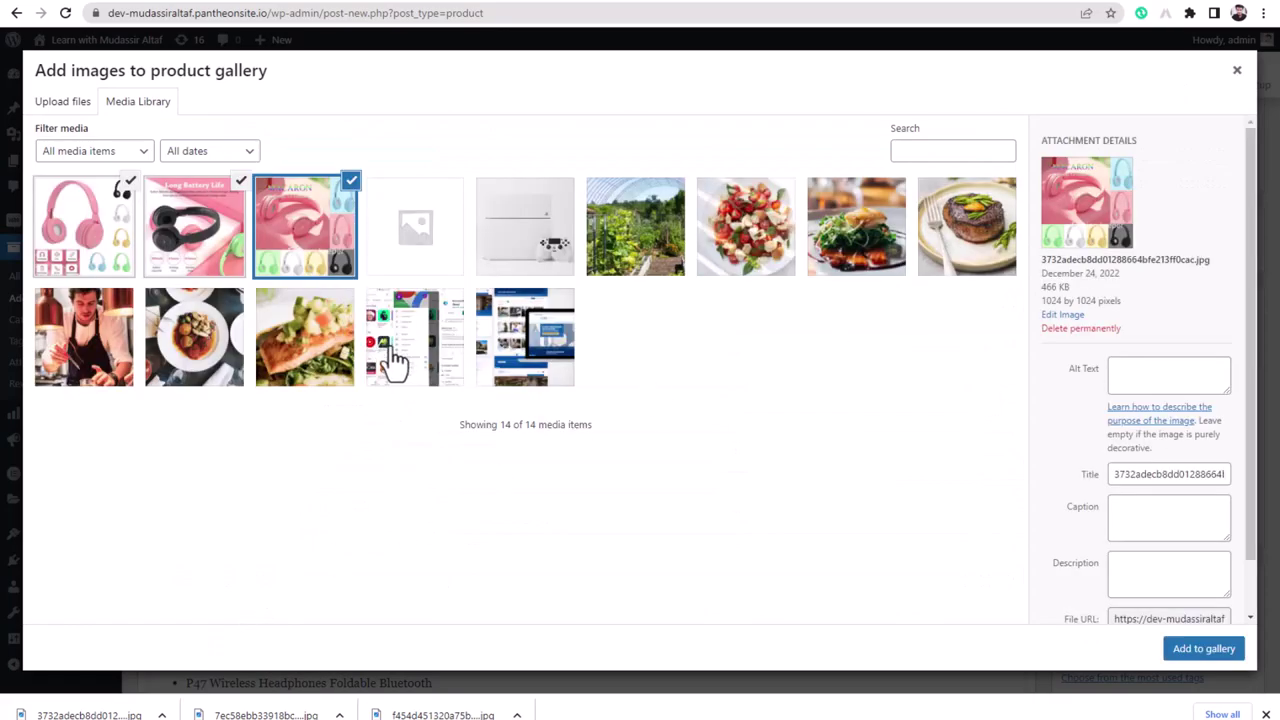
click(1190, 650)
scroll(1087, 333, up, 1)
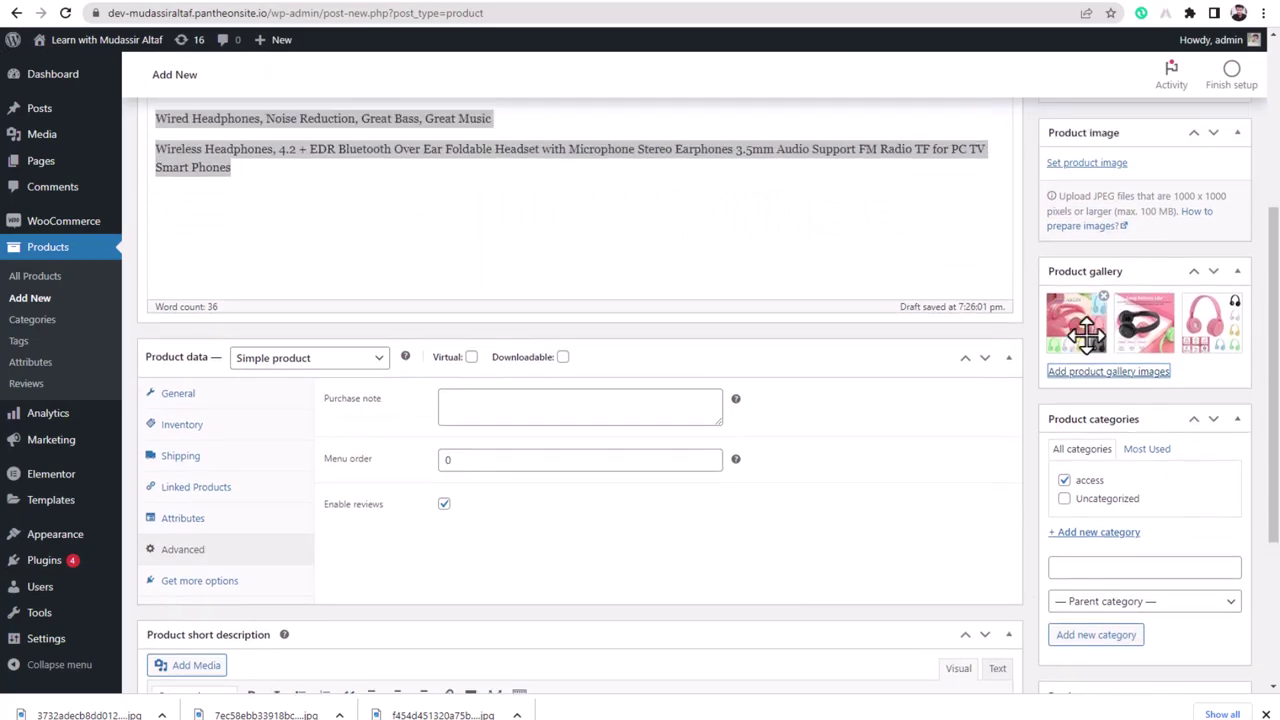
scroll(1087, 333, up, 1)
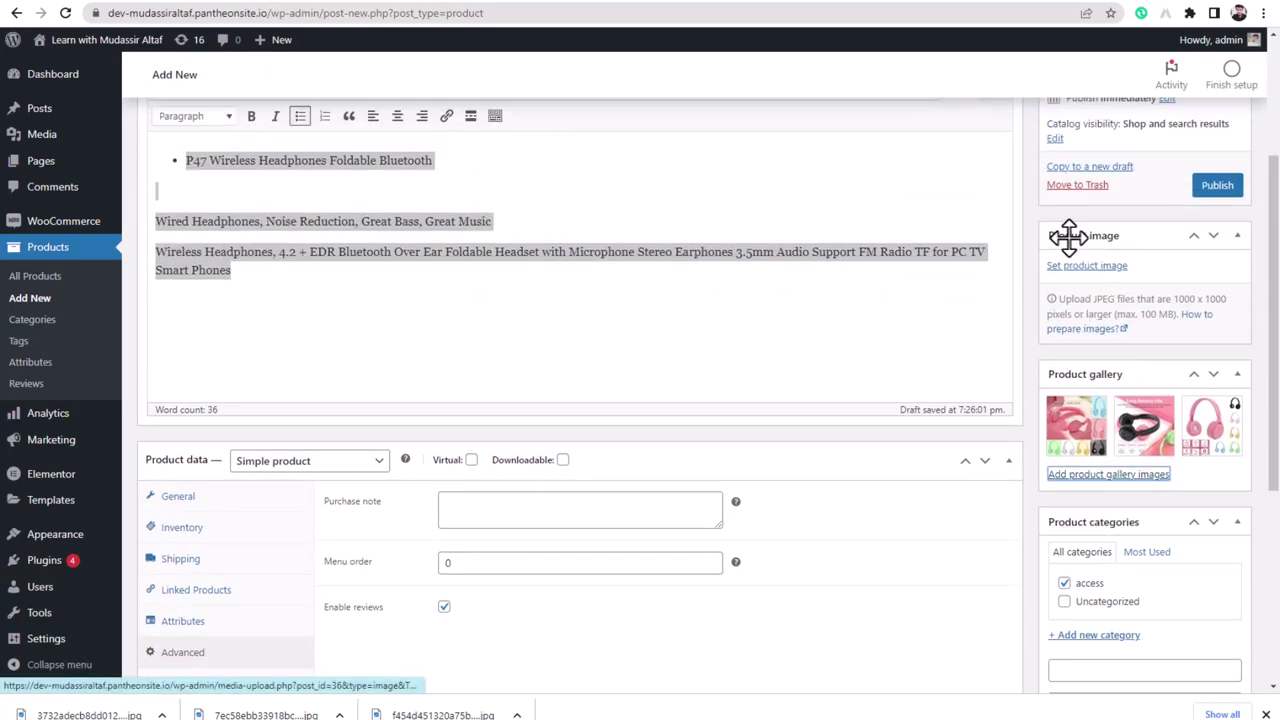
click(648, 3)
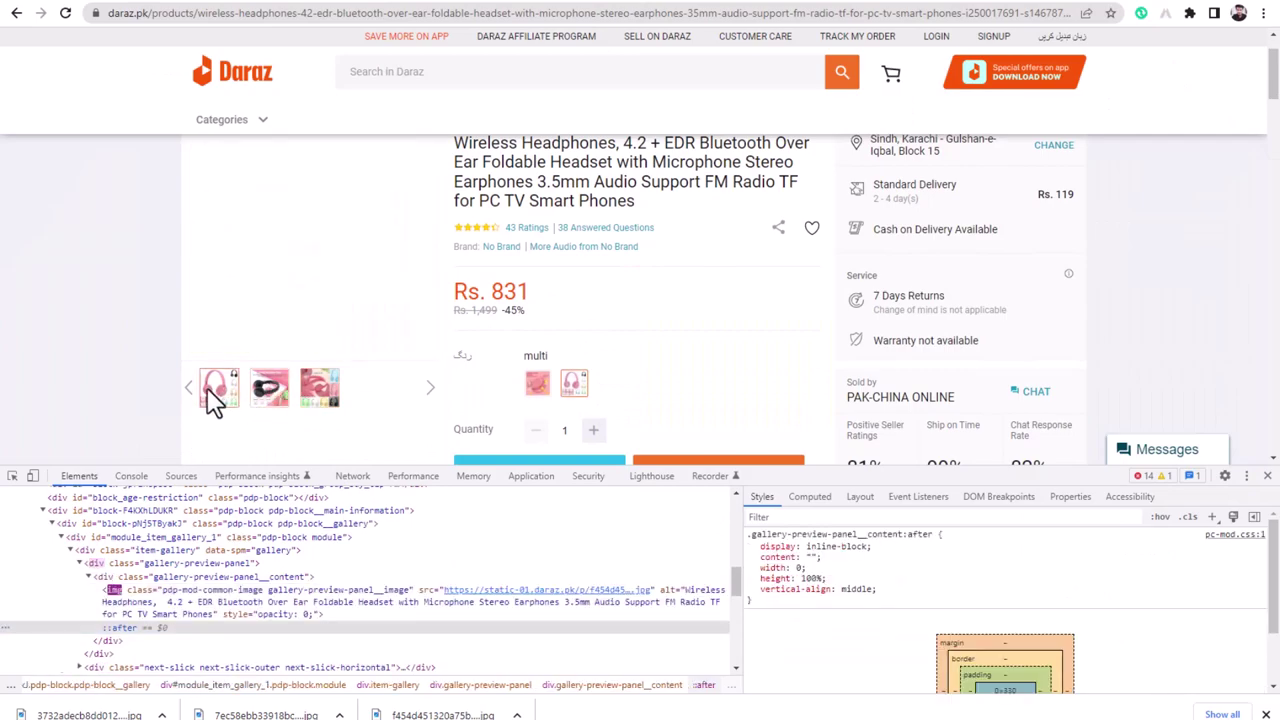
- Go back to the Daraz homepage with DevTools closed, then return to the WordPress product editor
click(14, 14)
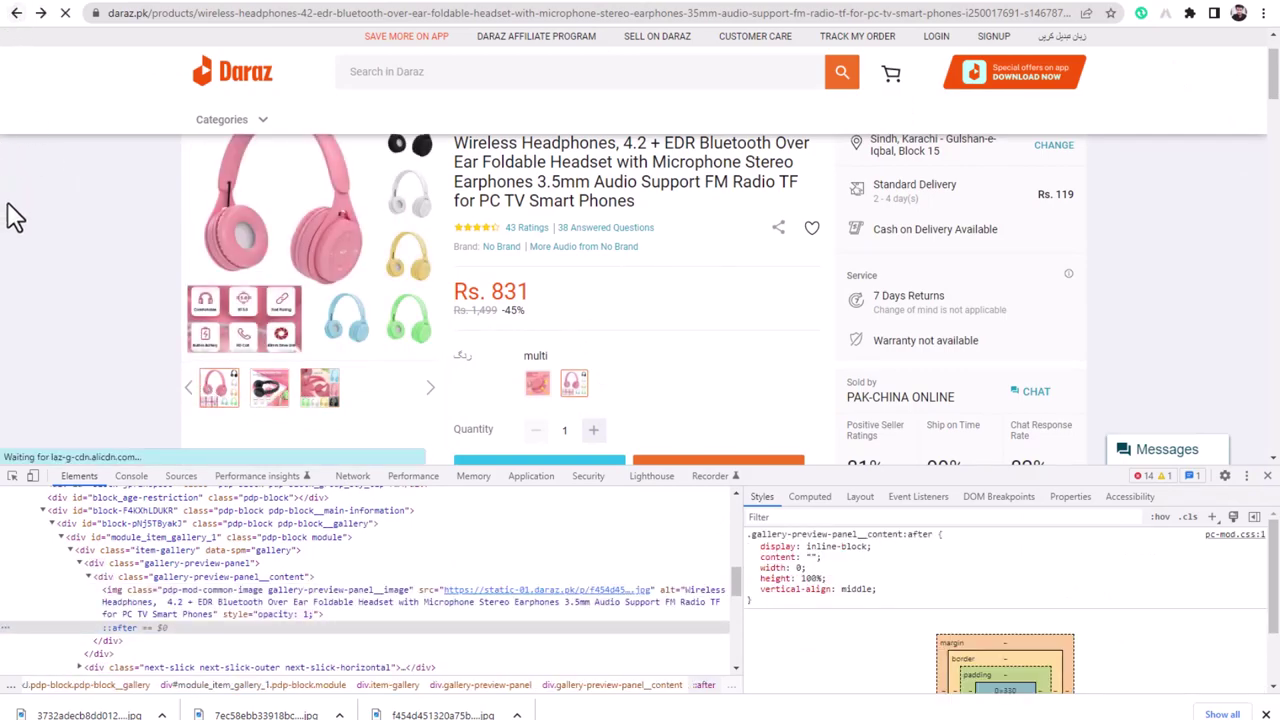
click(1267, 476)
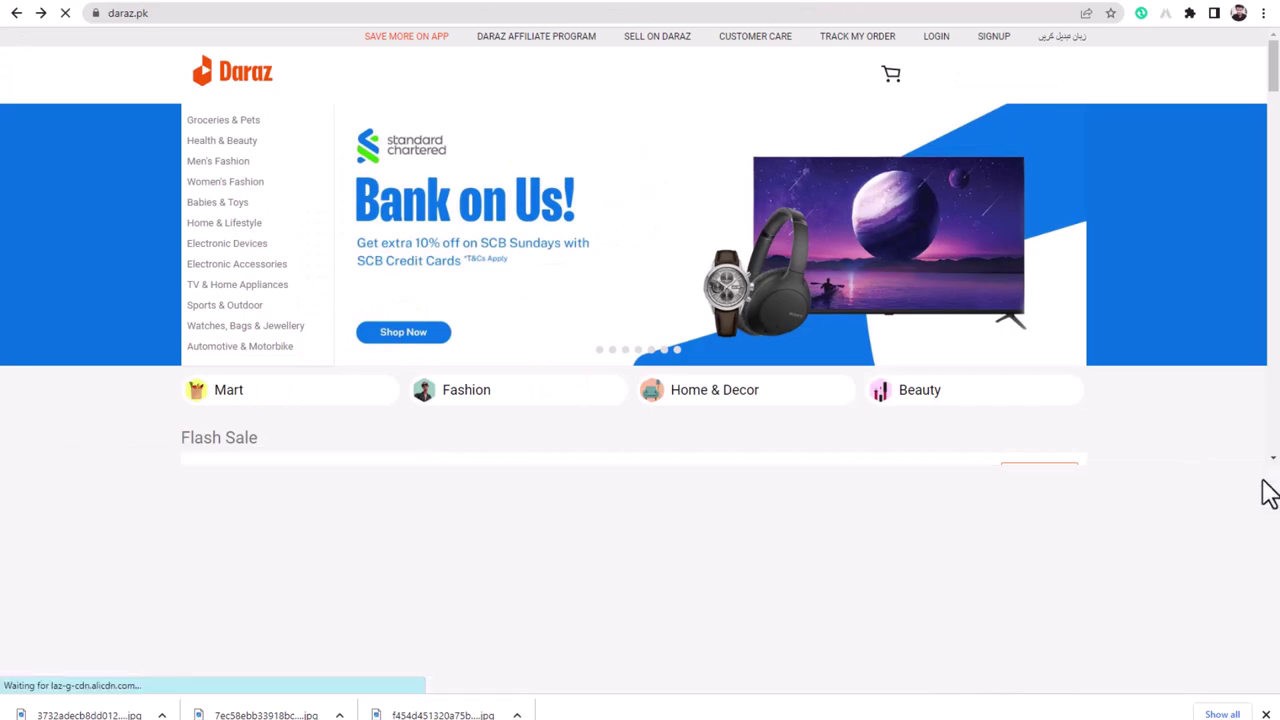
scroll(423, 343, down, 3)
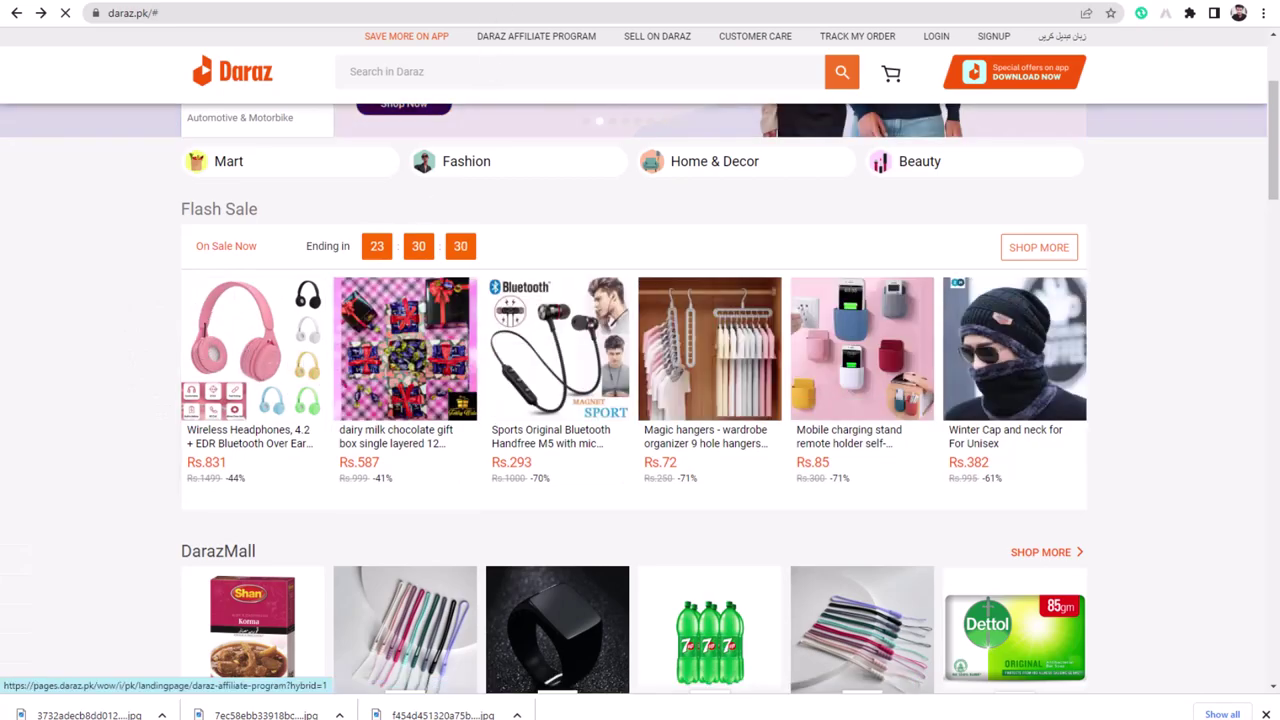
click(526, 5)
- Set the first pink headphones photo as the main product image
click(1088, 268)
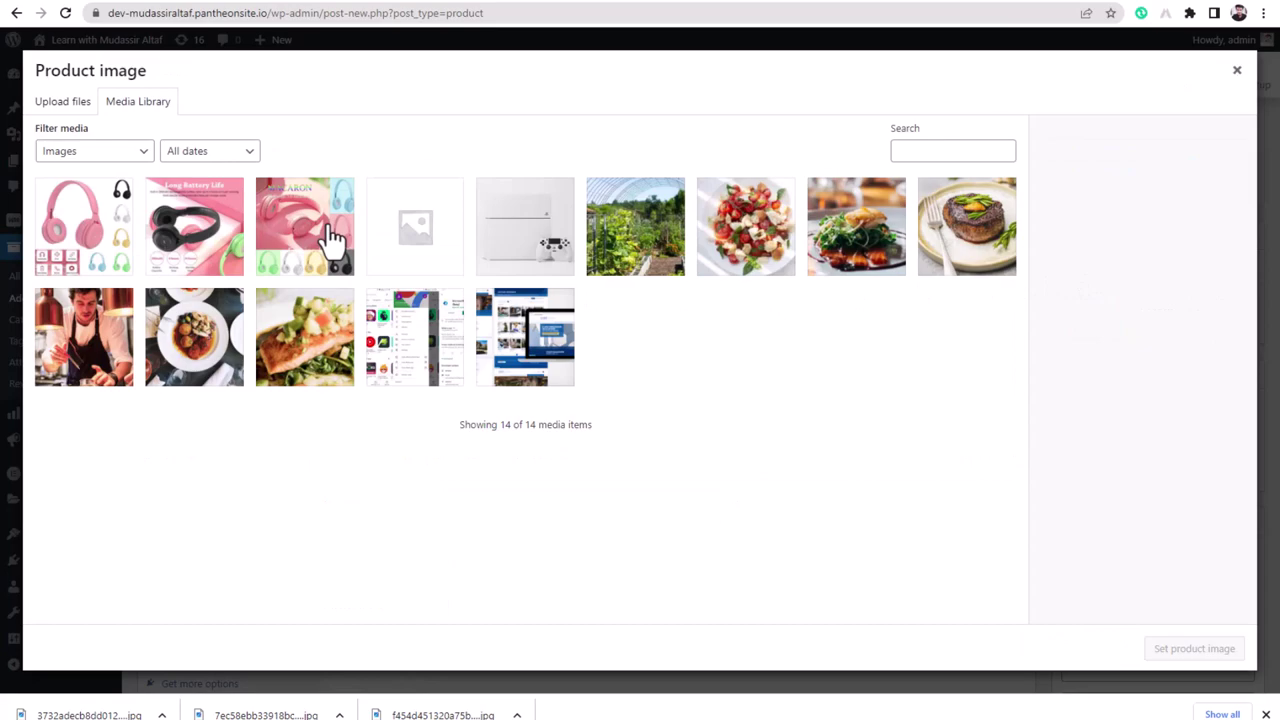
click(330, 228)
click(100, 228)
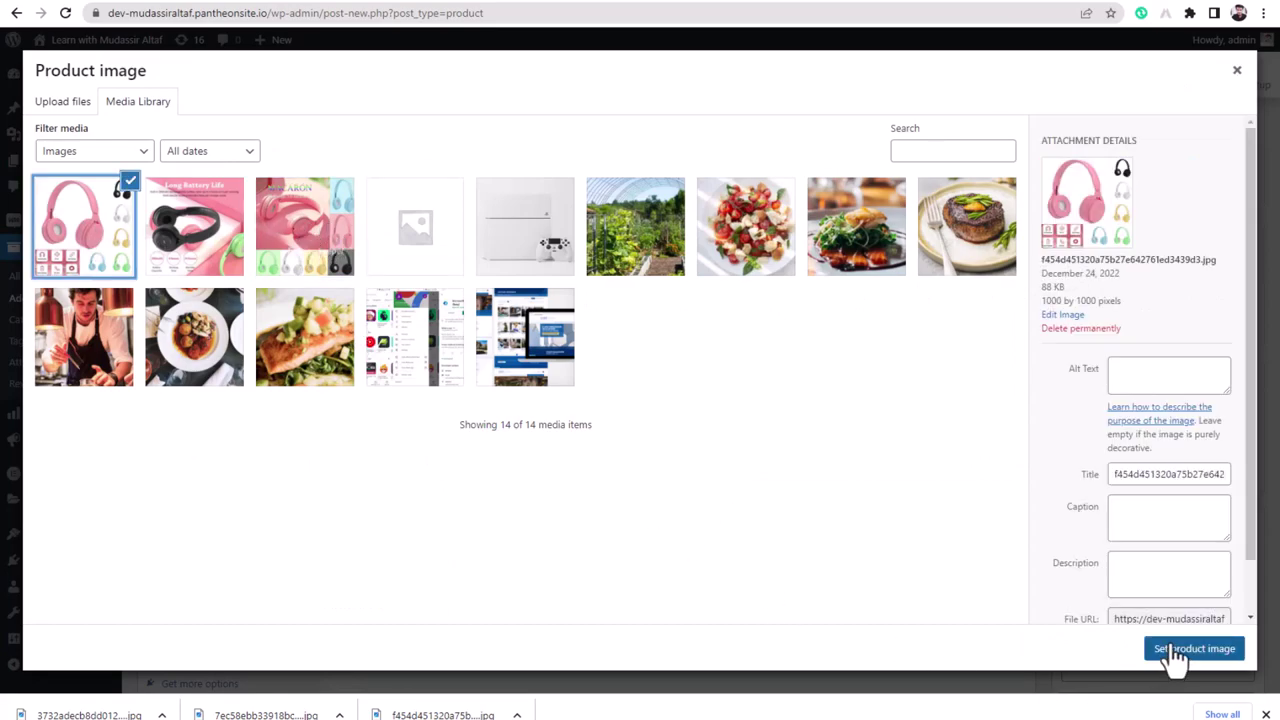
click(1175, 651)
- Publish the headphones product and go to All Products
scroll(874, 383, up, 2)
scroll(874, 383, up, 1)
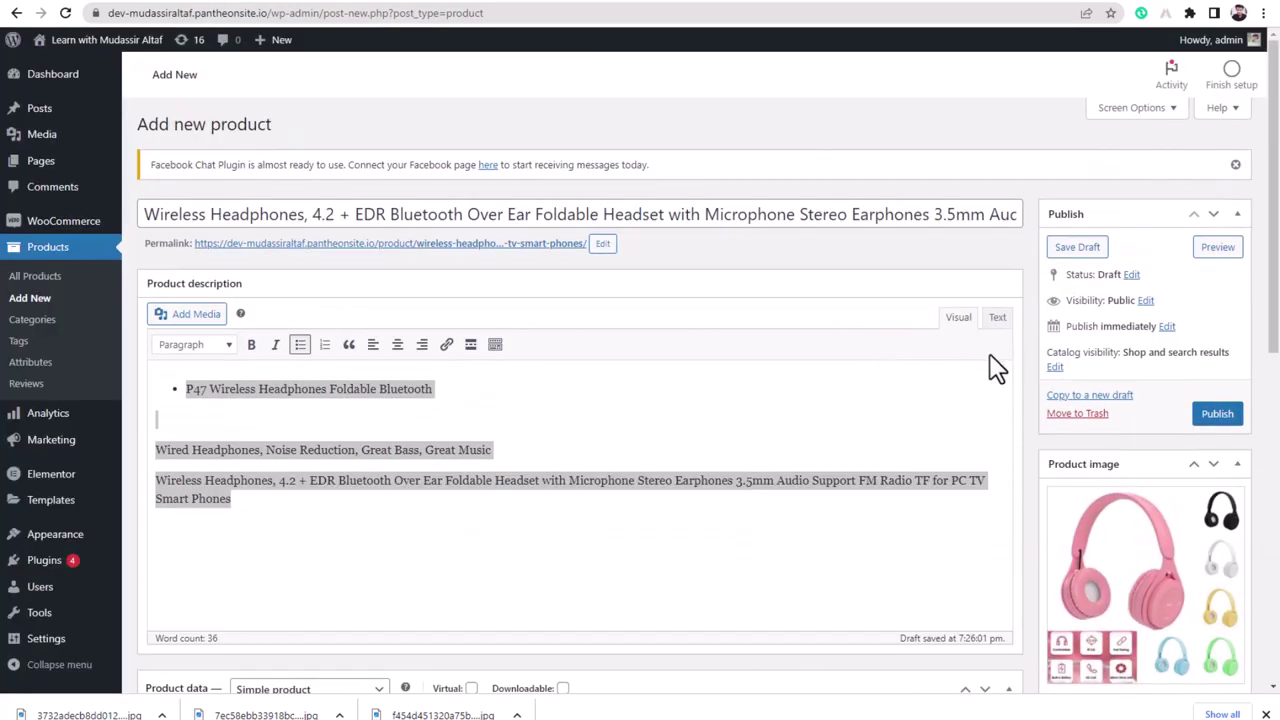
click(1220, 416)
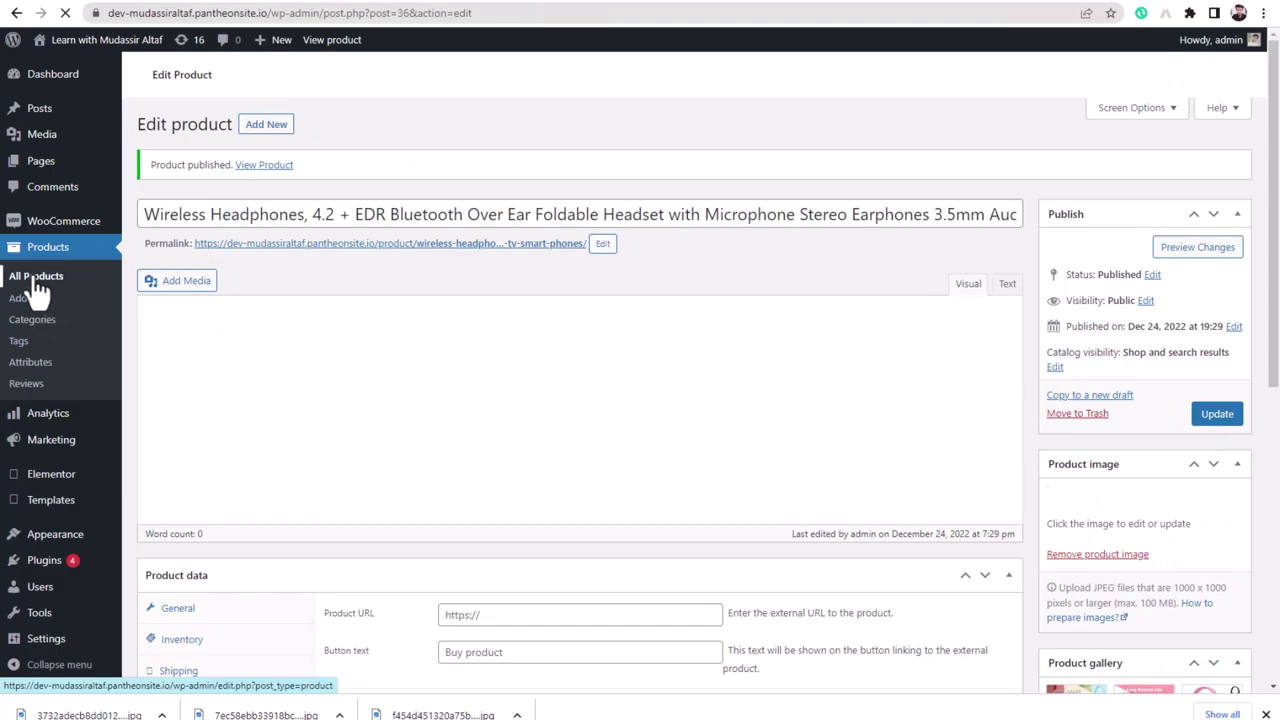
click(38, 289)
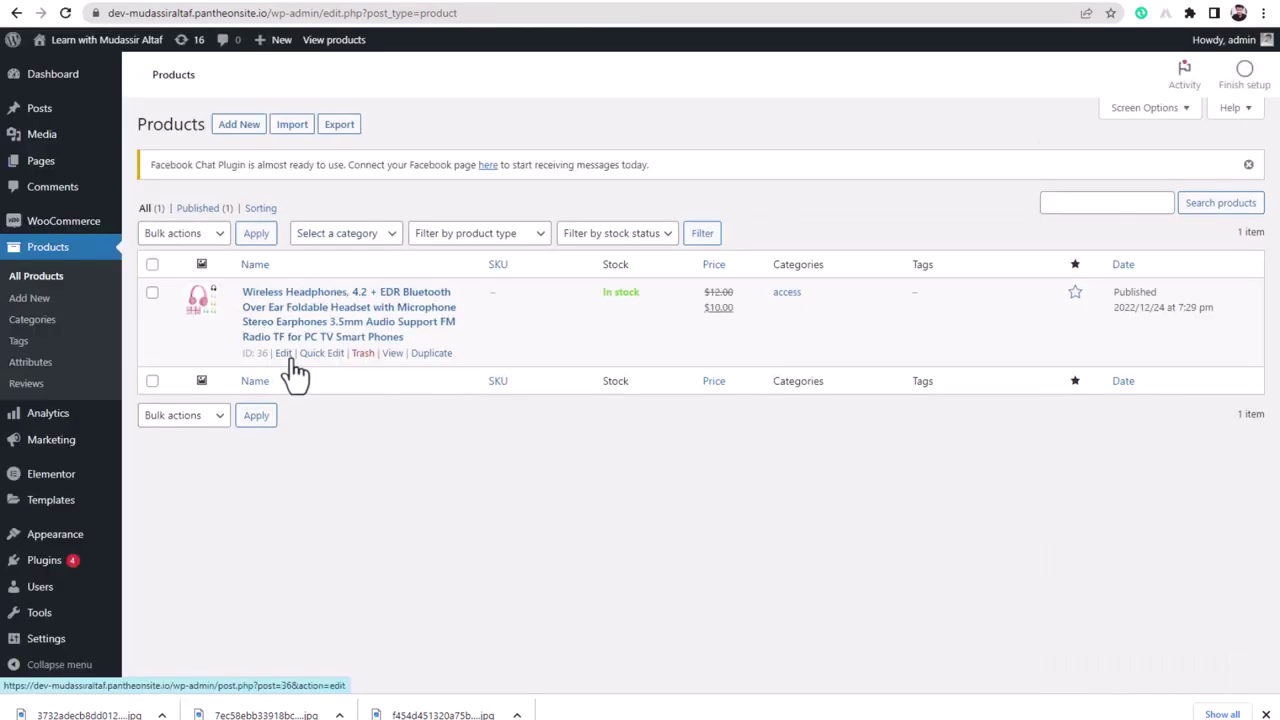
- Open the headphones storefront page in a new tab, browse its gallery images, then return to All Products
right_click(393, 358)
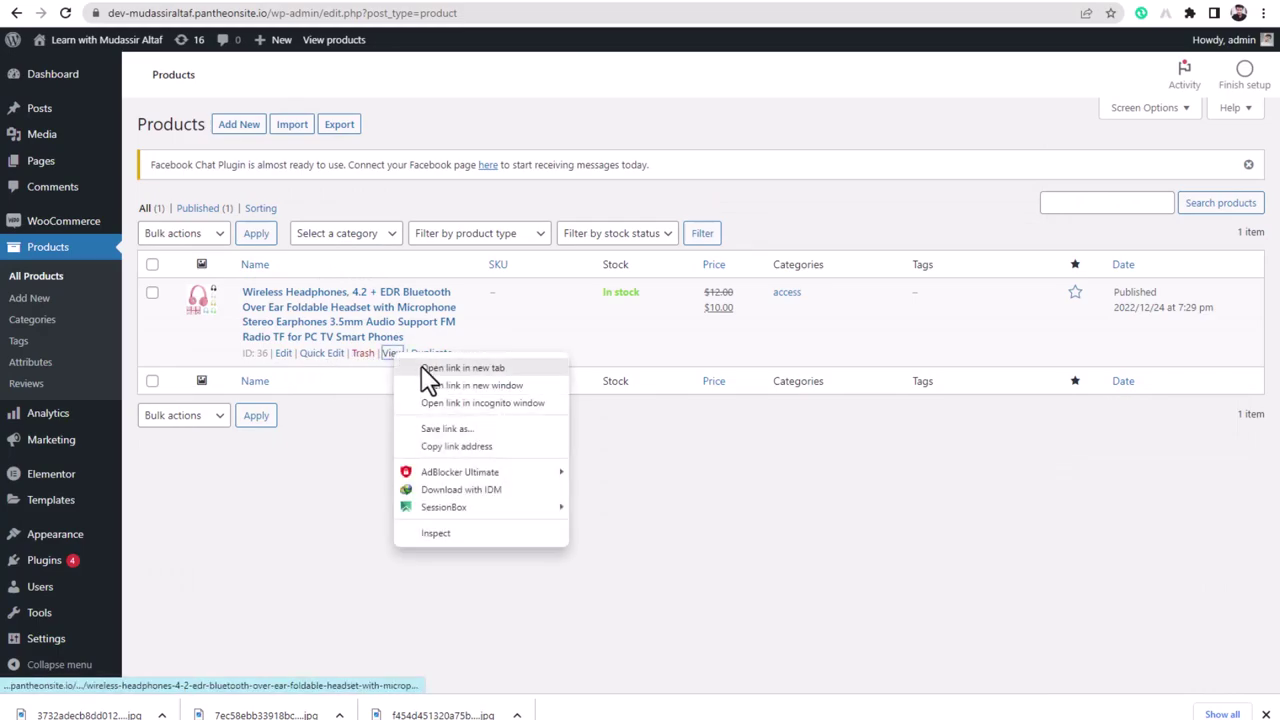
click(428, 370)
click(570, 2)
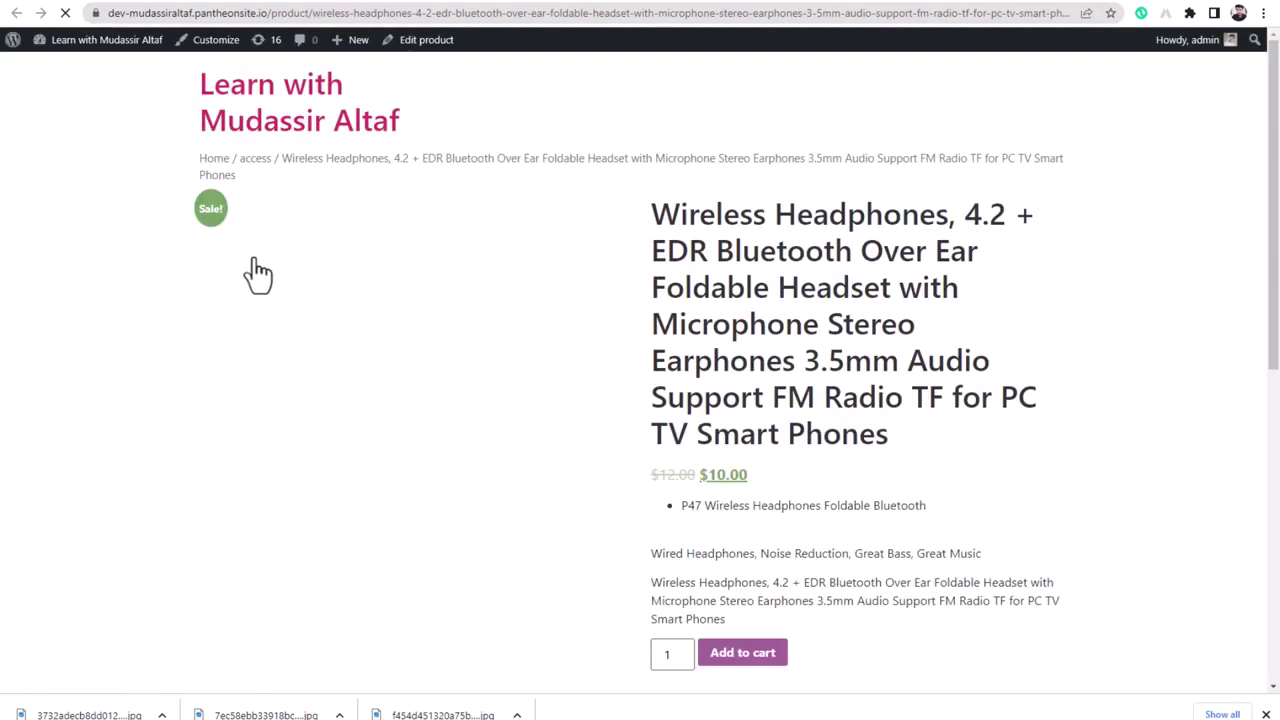
scroll(540, 400, down, 3)
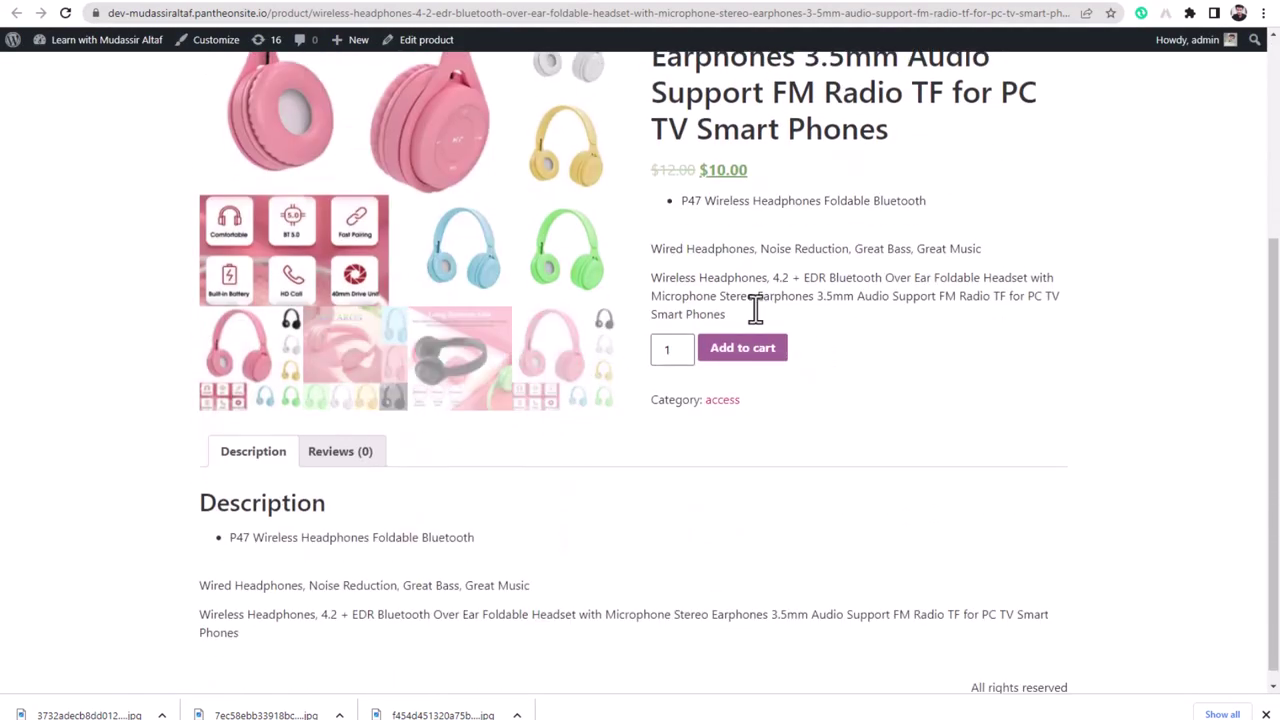
scroll(700, 340, down, 1)
scroll(400, 420, up, 3)
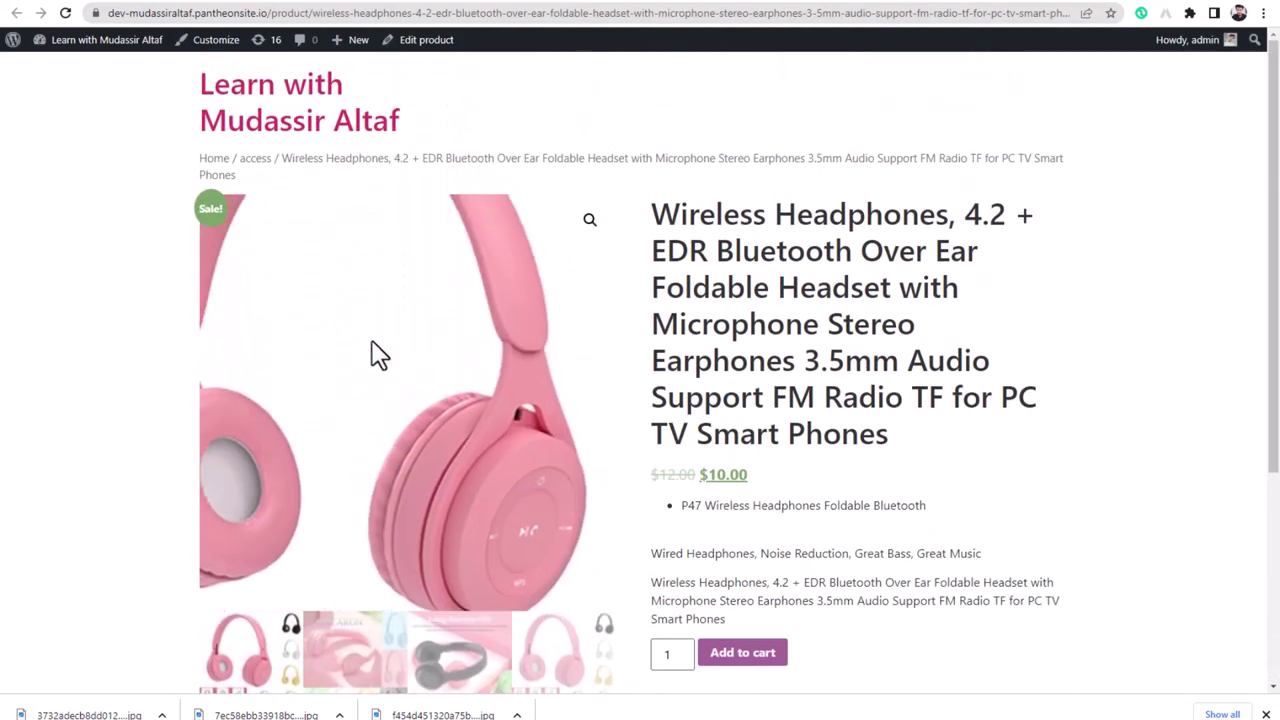
click(589, 222)
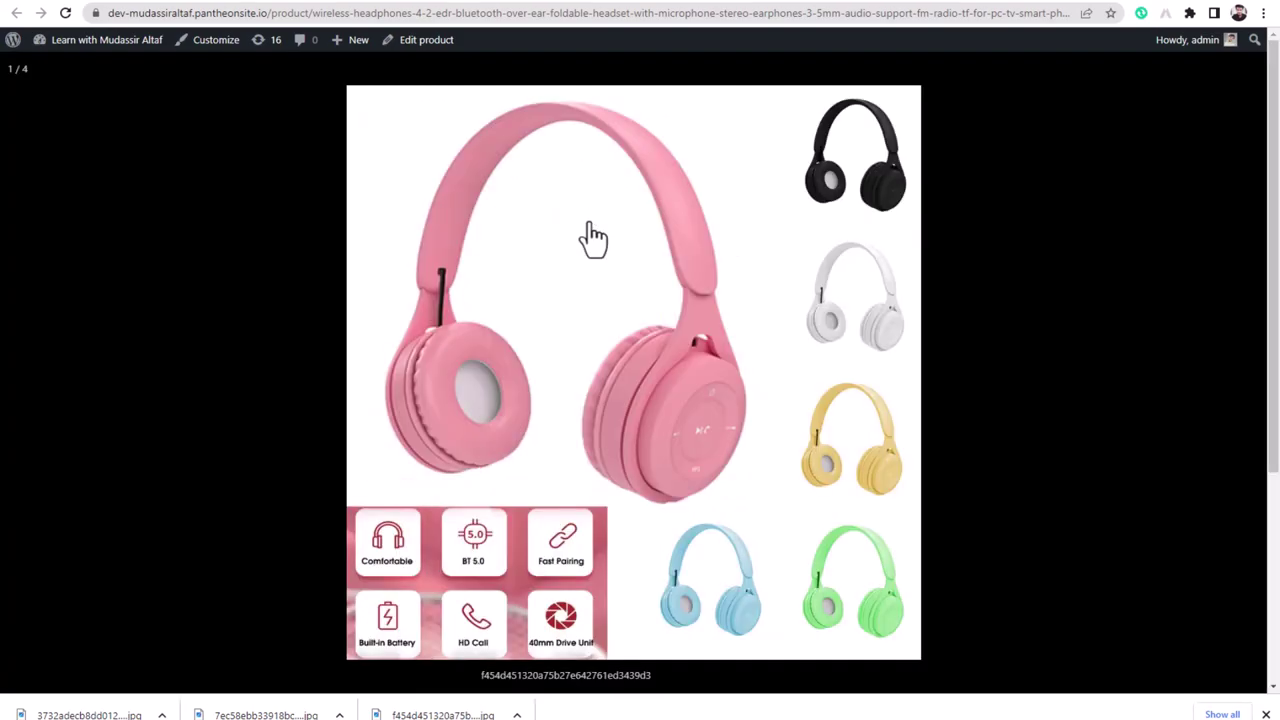
click(466, 354)
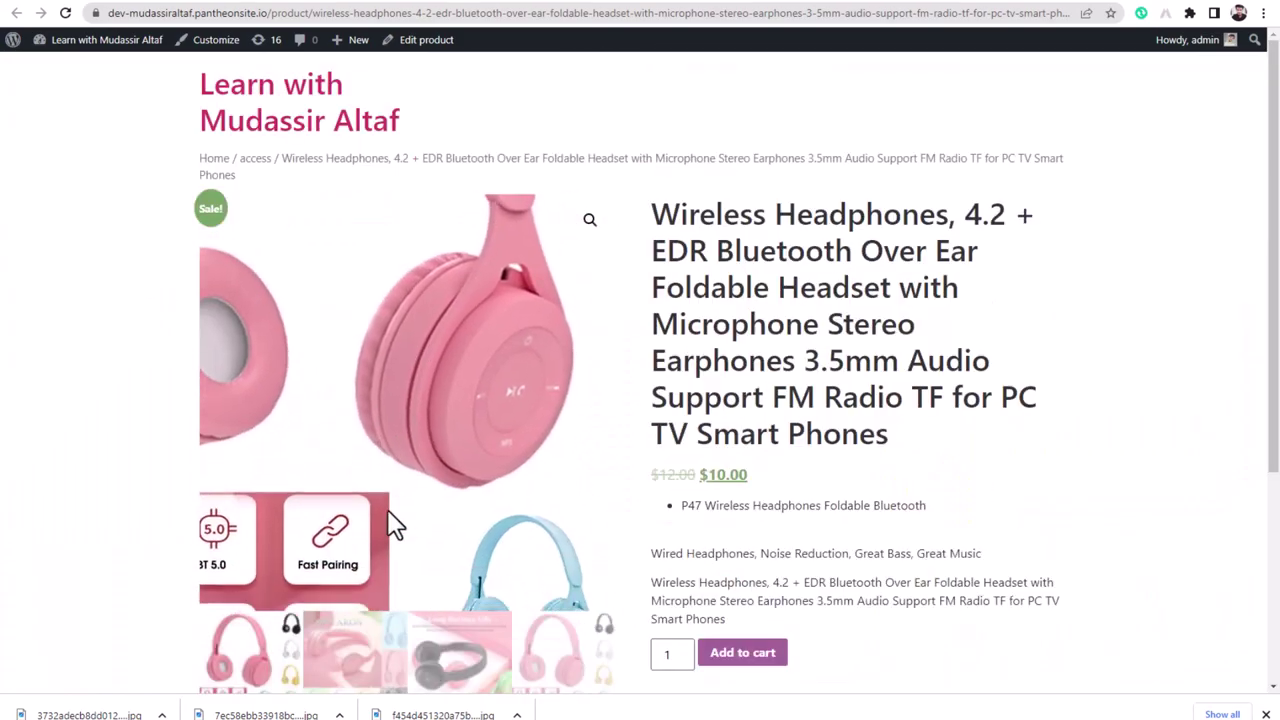
scroll(391, 512, down, 2)
click(343, 529)
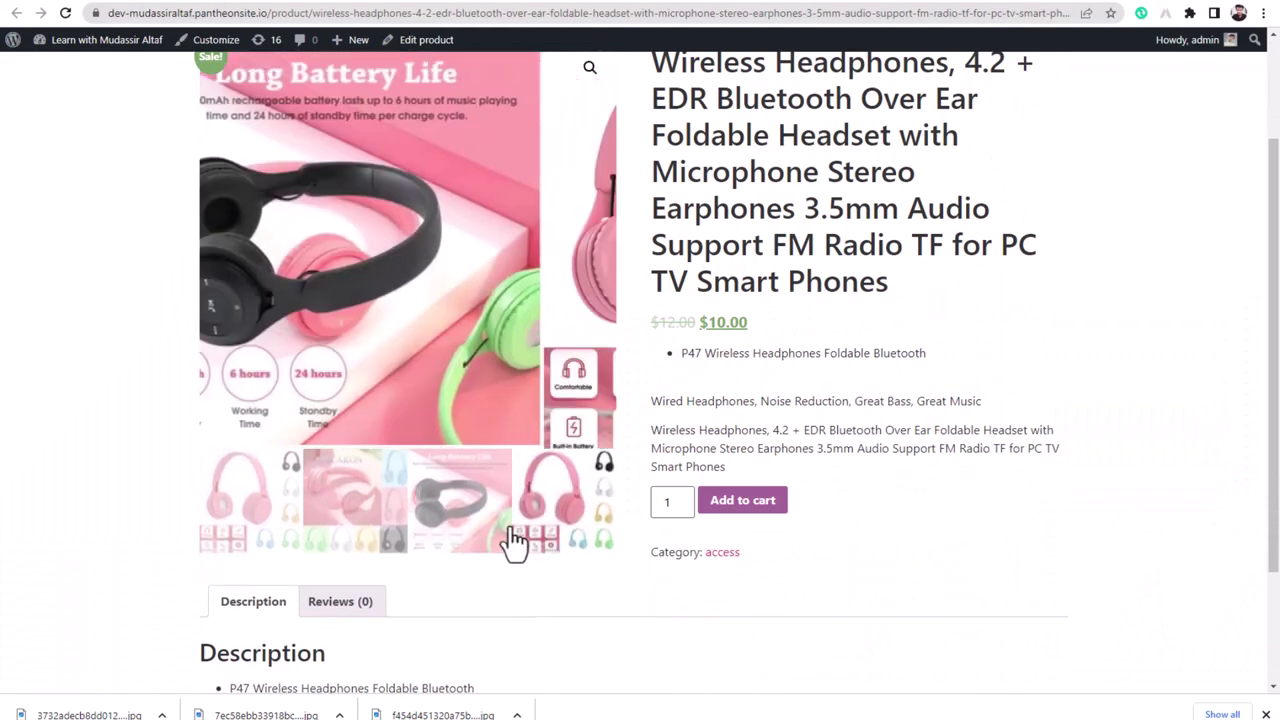
click(245, 522)
scroll(237, 415, up, 2)
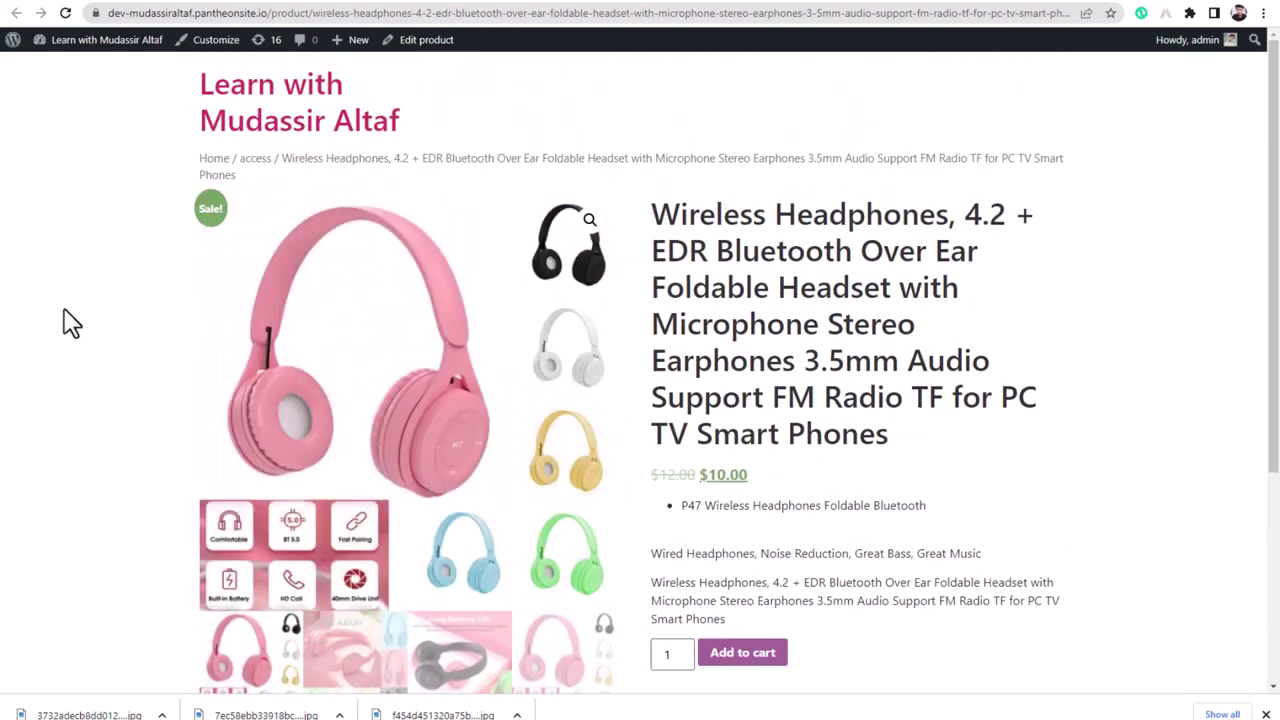
key(alt+Left)
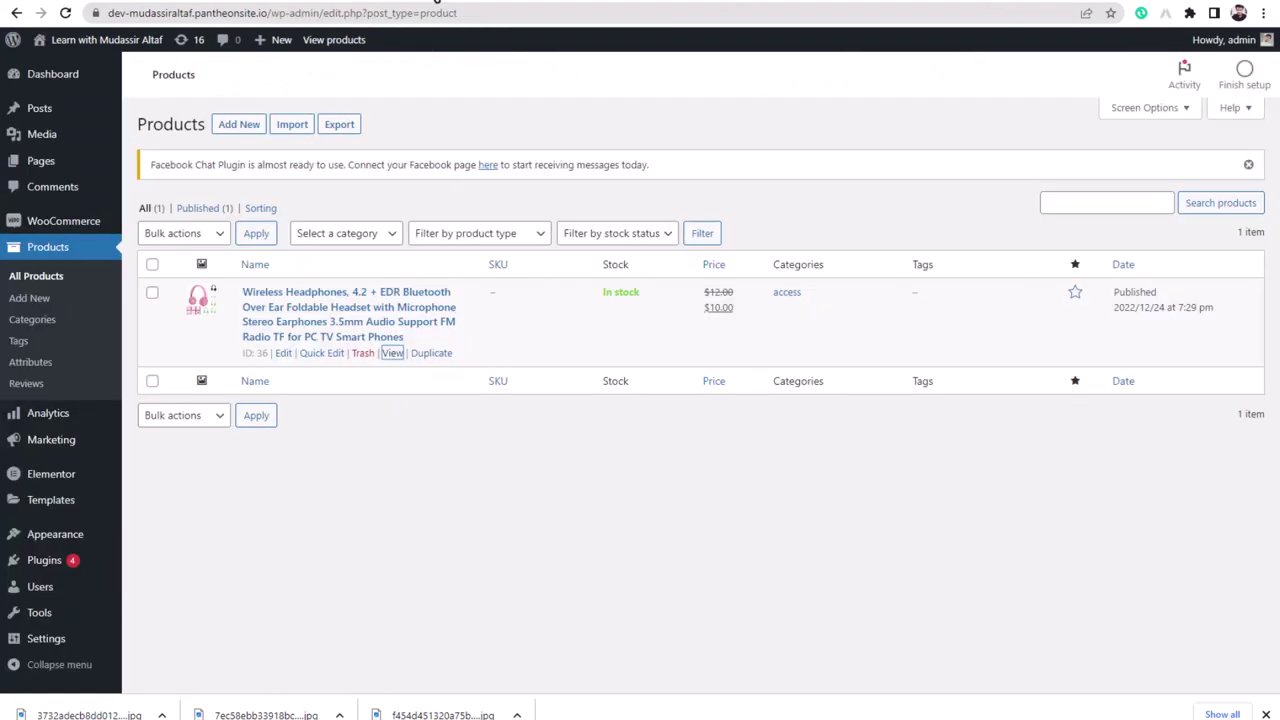
- Duplicate the headphones product and publish the (Copy) version
click(415, 540)
click(438, 355)
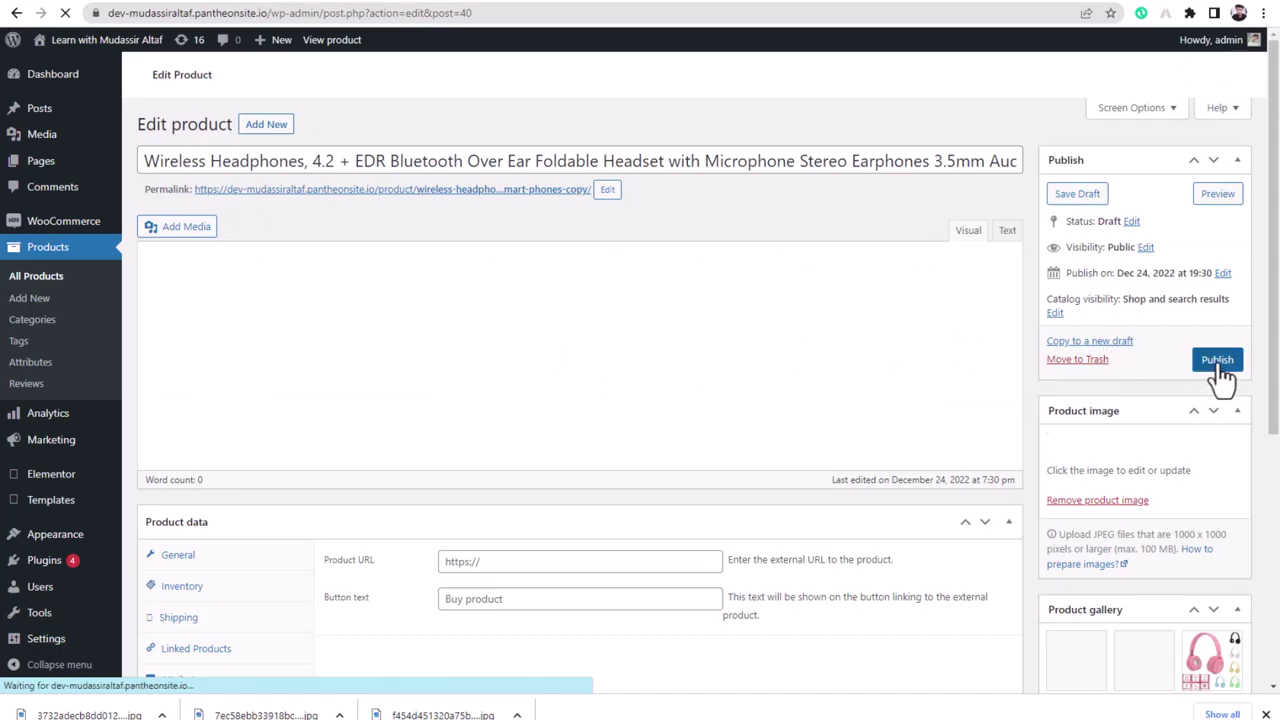
click(1218, 363)
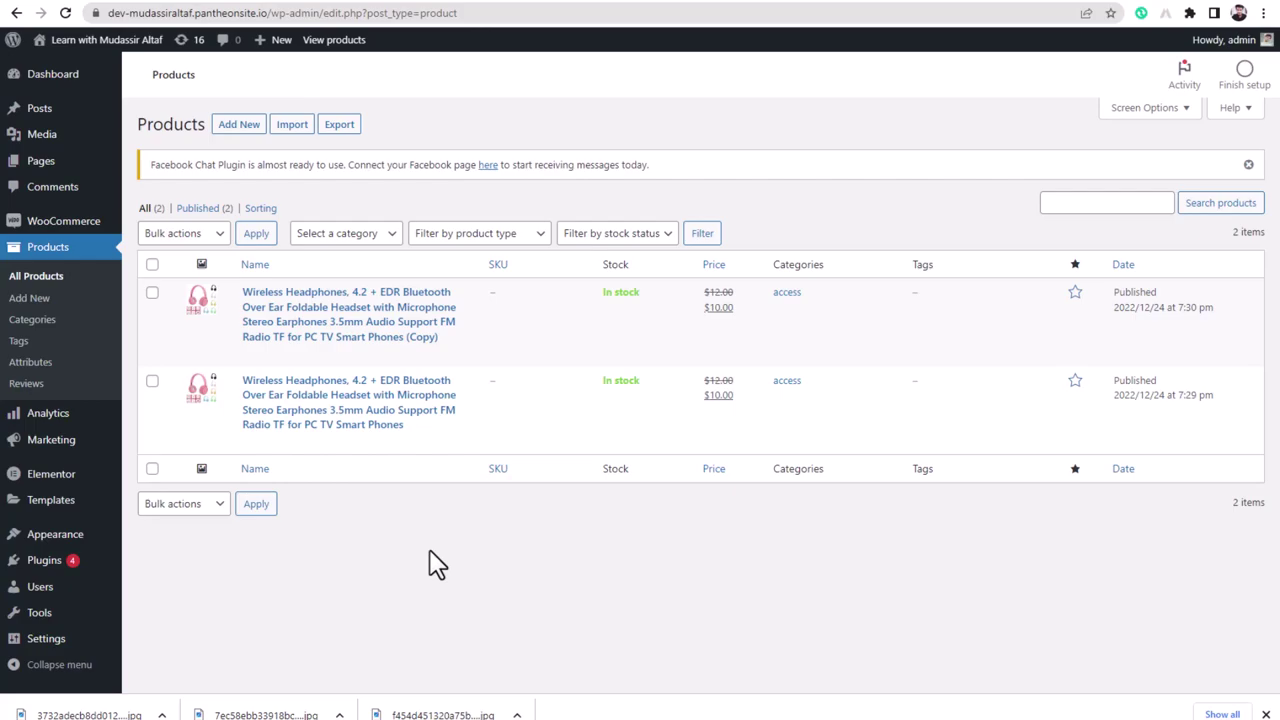
click(45, 168)
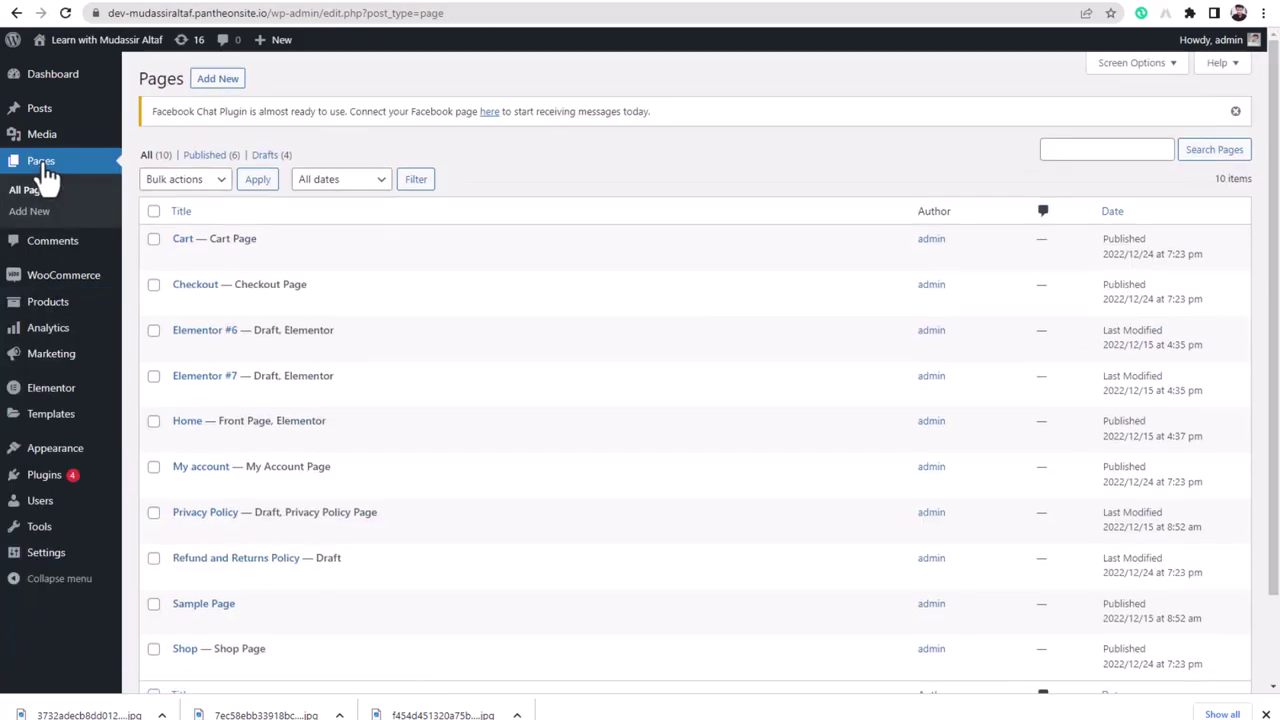
- Create a new page titled 'Product Home' and check its parent page options
click(218, 84)
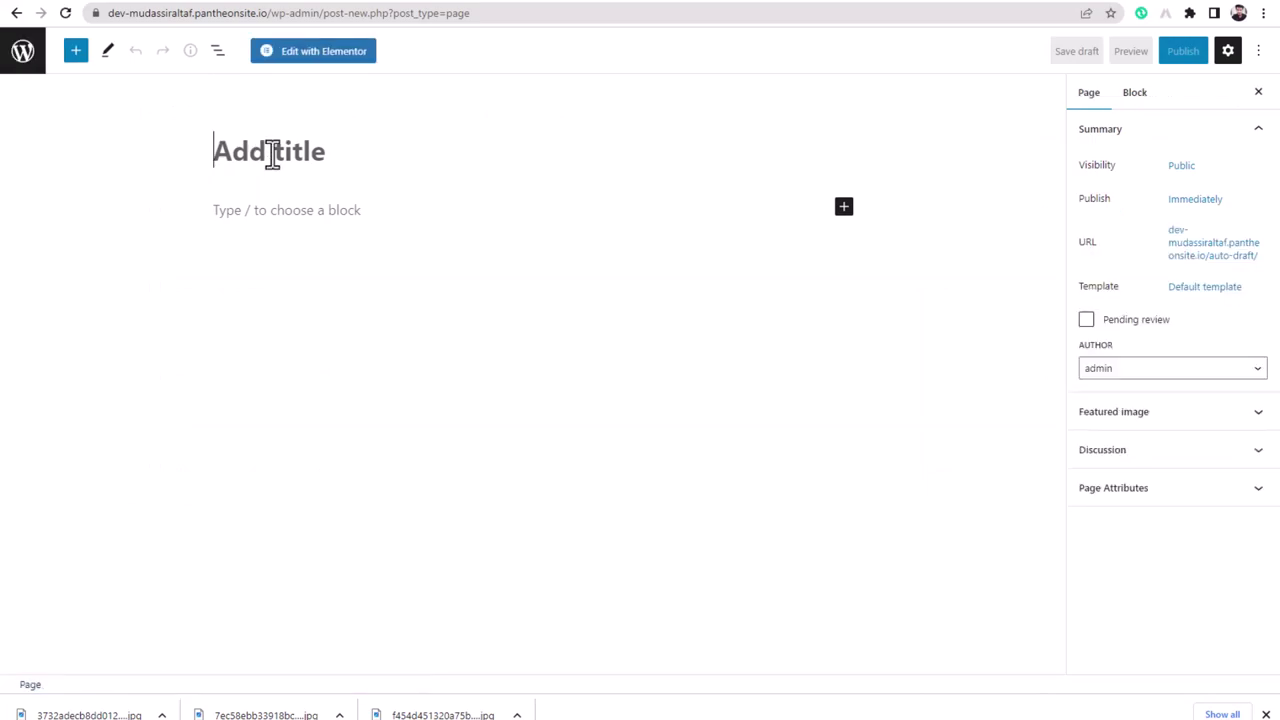
text(P)
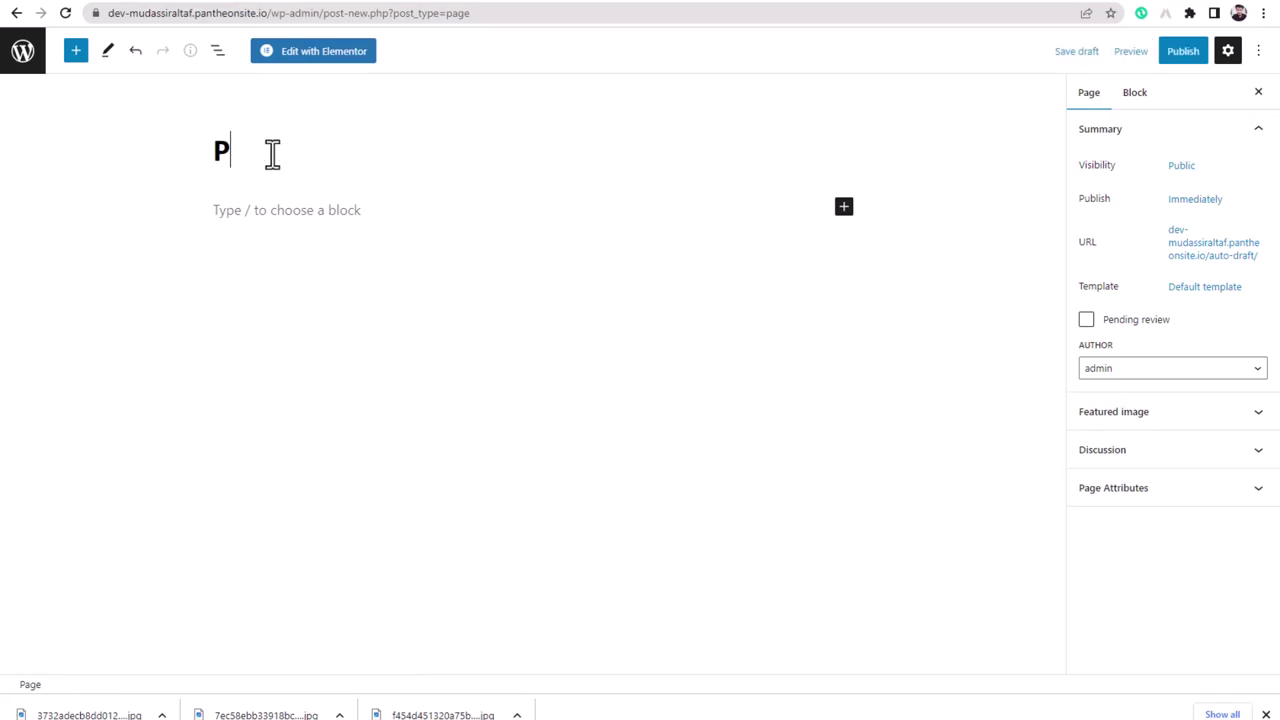
text(roduct Home)
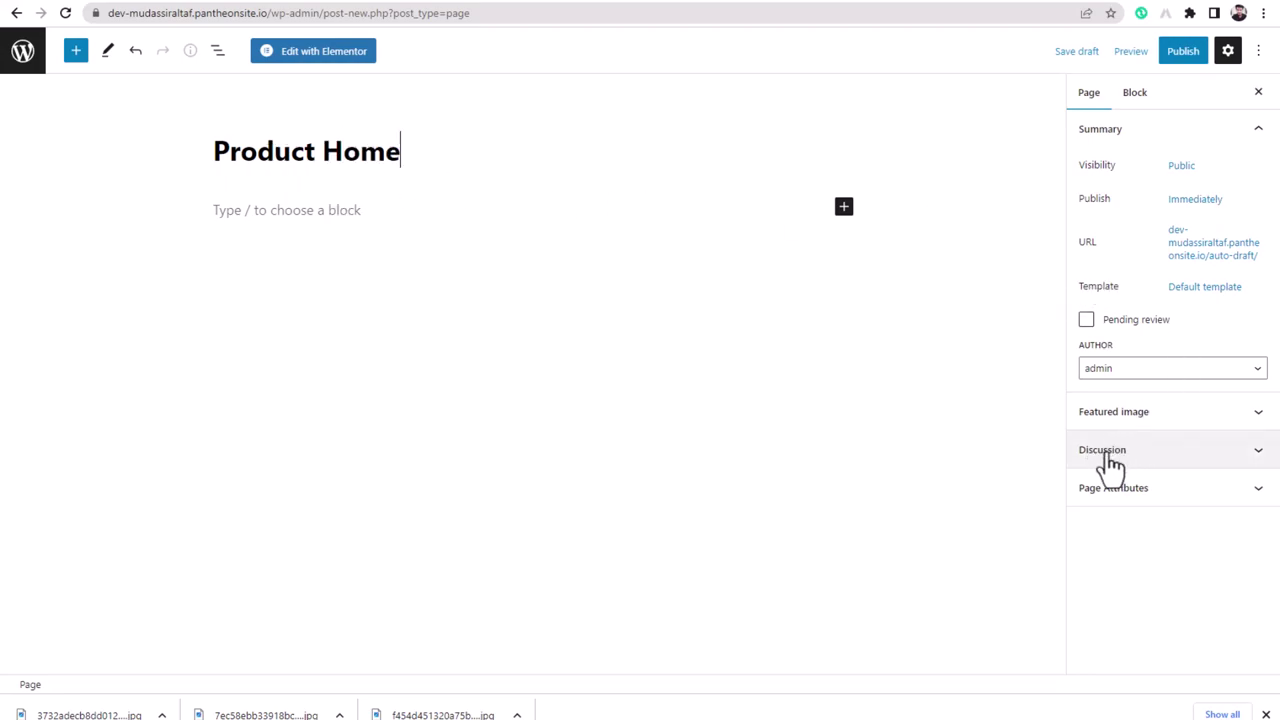
click(1174, 490)
click(1149, 541)
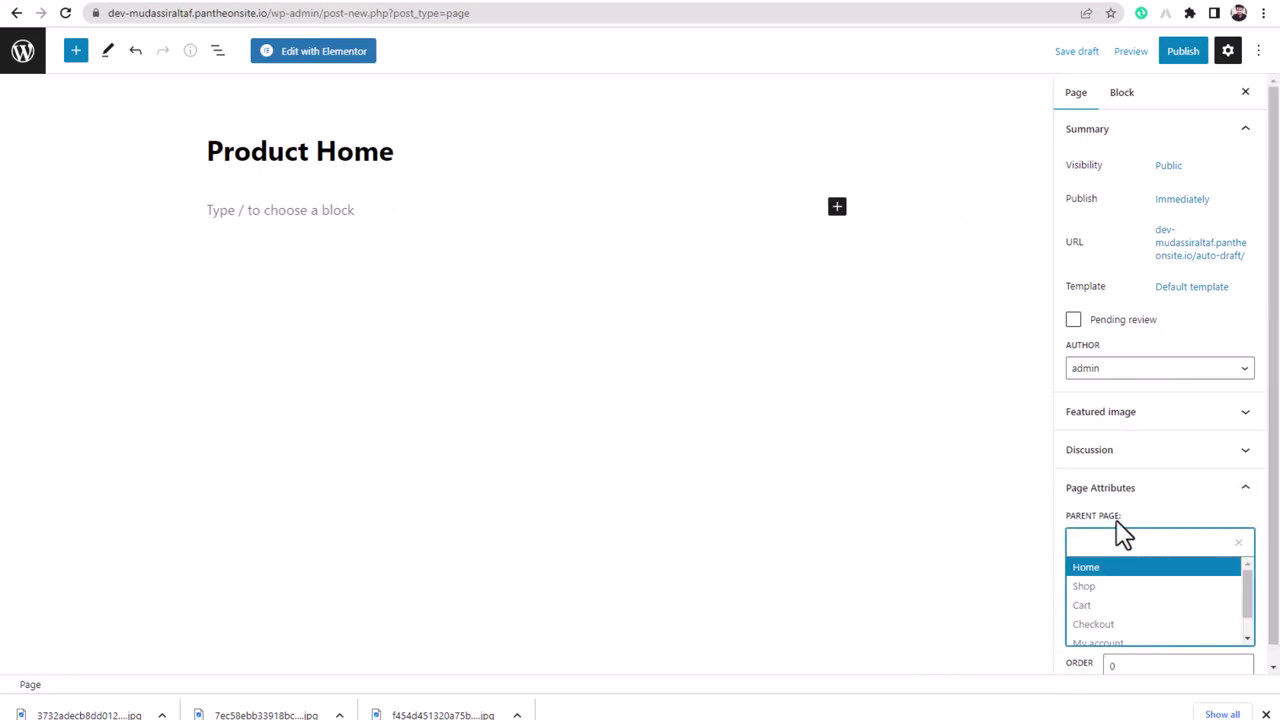
click(1140, 490)
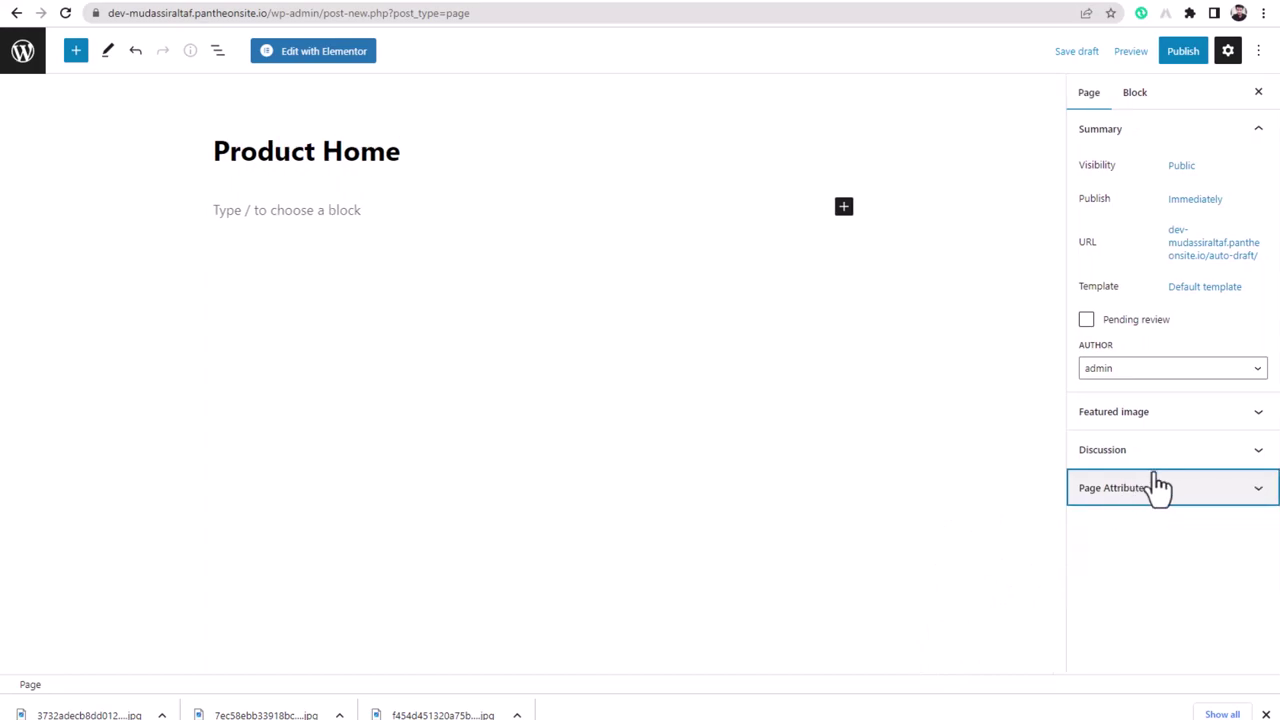
- Review the discussion and featured image settings, then publish the page
click(1148, 458)
click(1150, 450)
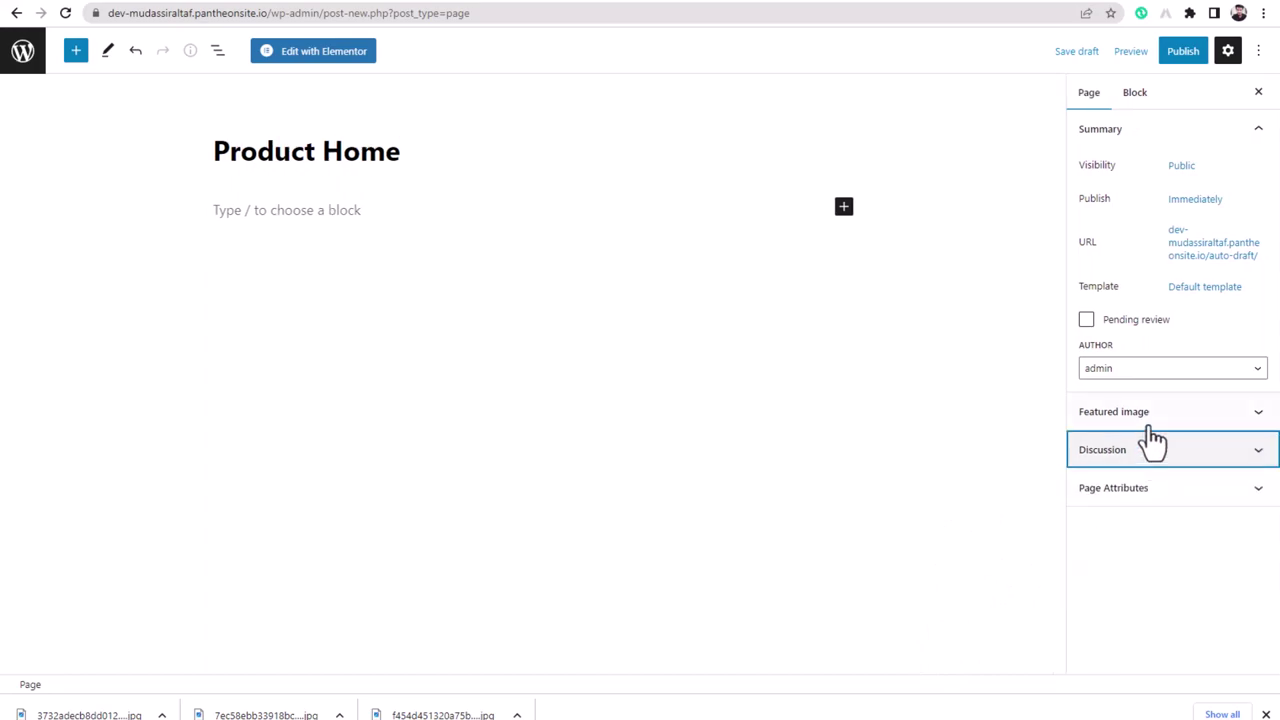
click(1153, 422)
click(1150, 426)
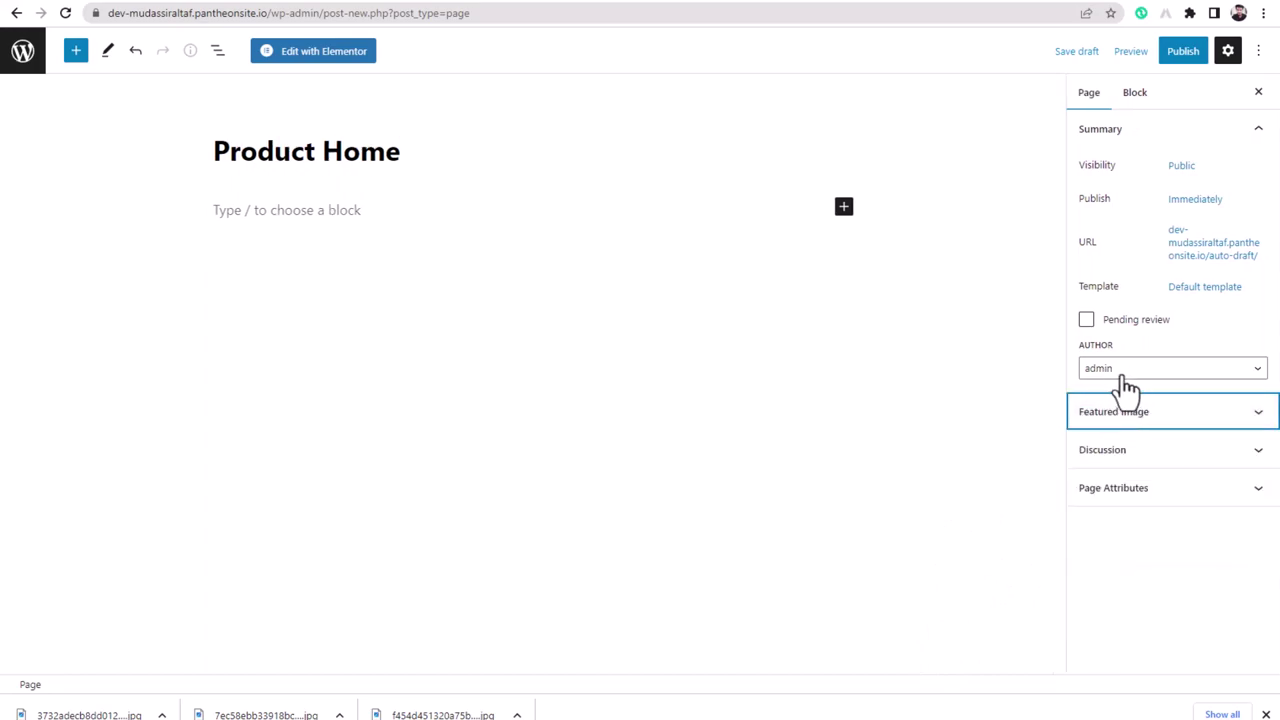
click(1176, 53)
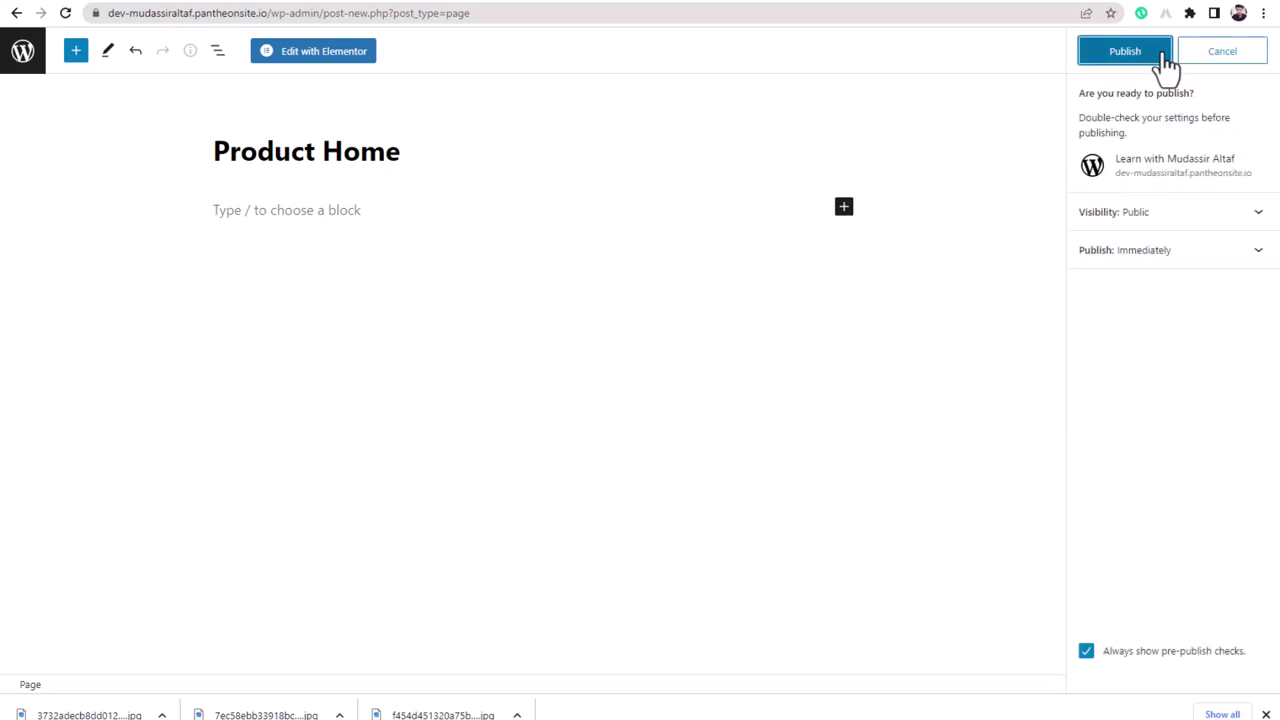
click(1140, 56)
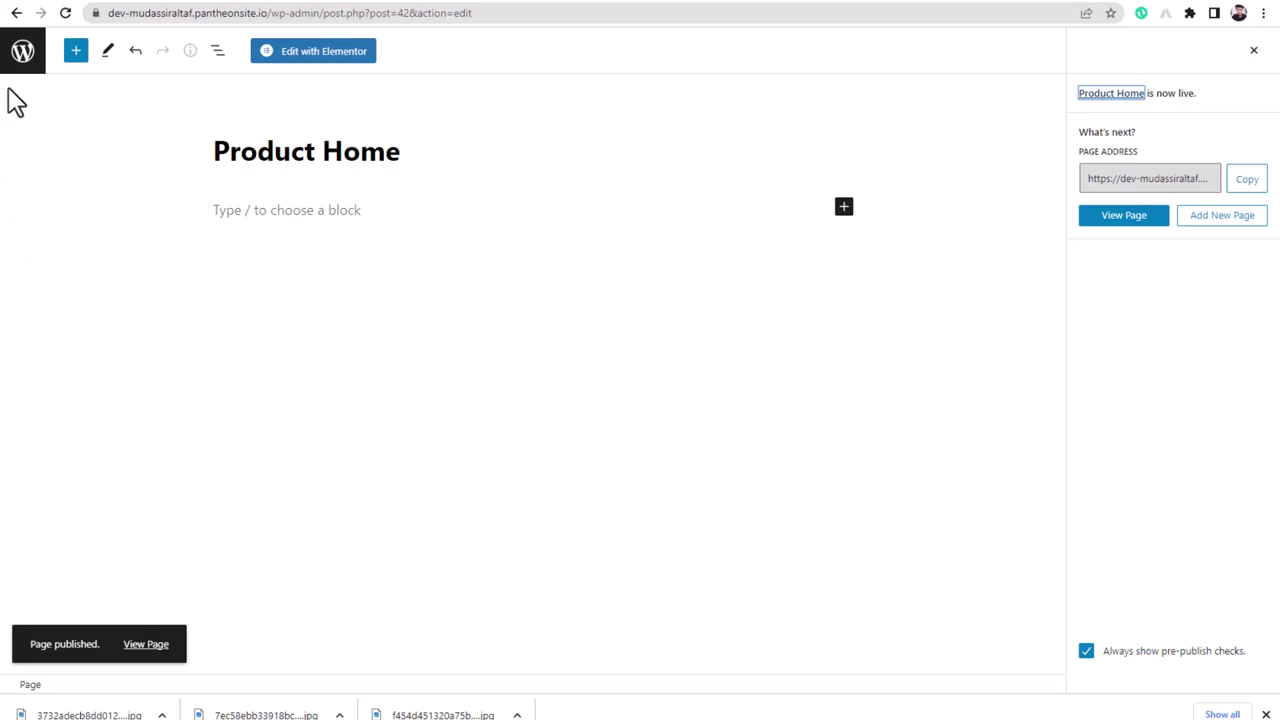
- Open the live site in a new tab from the Dashboard, scroll through it, then close it
click(18, 60)
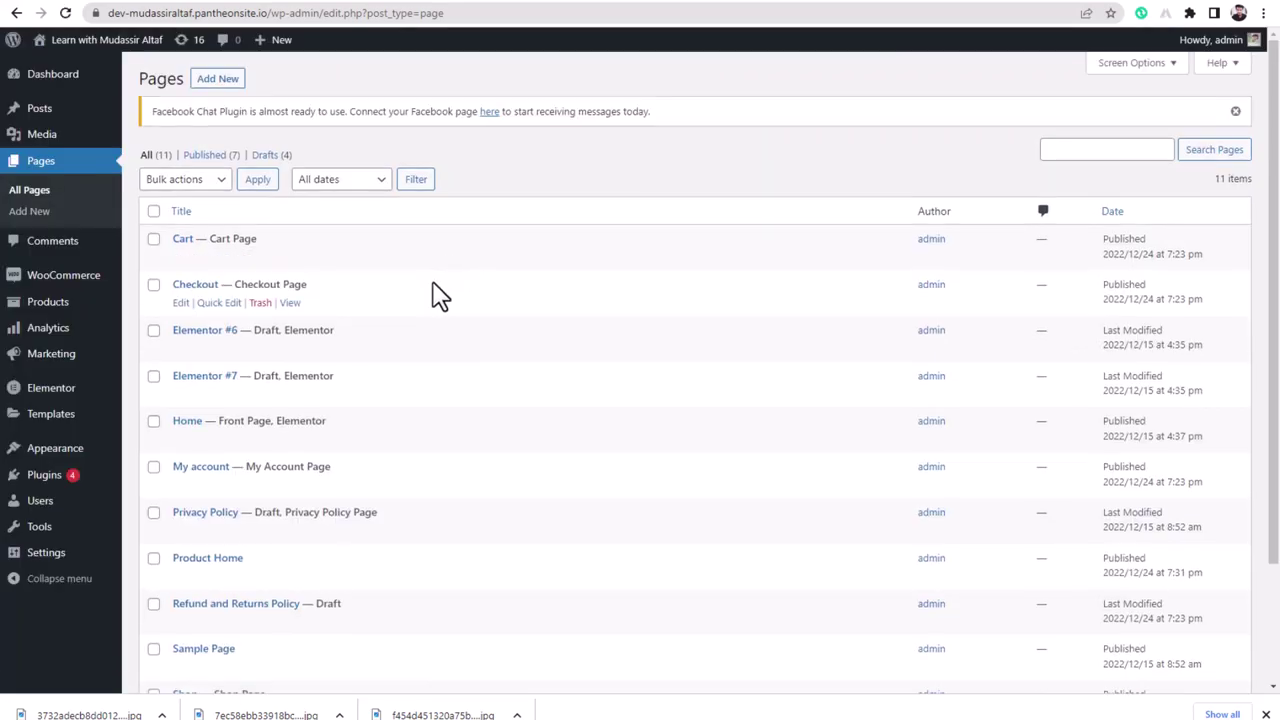
right_click(94, 64)
click(123, 81)
click(603, 2)
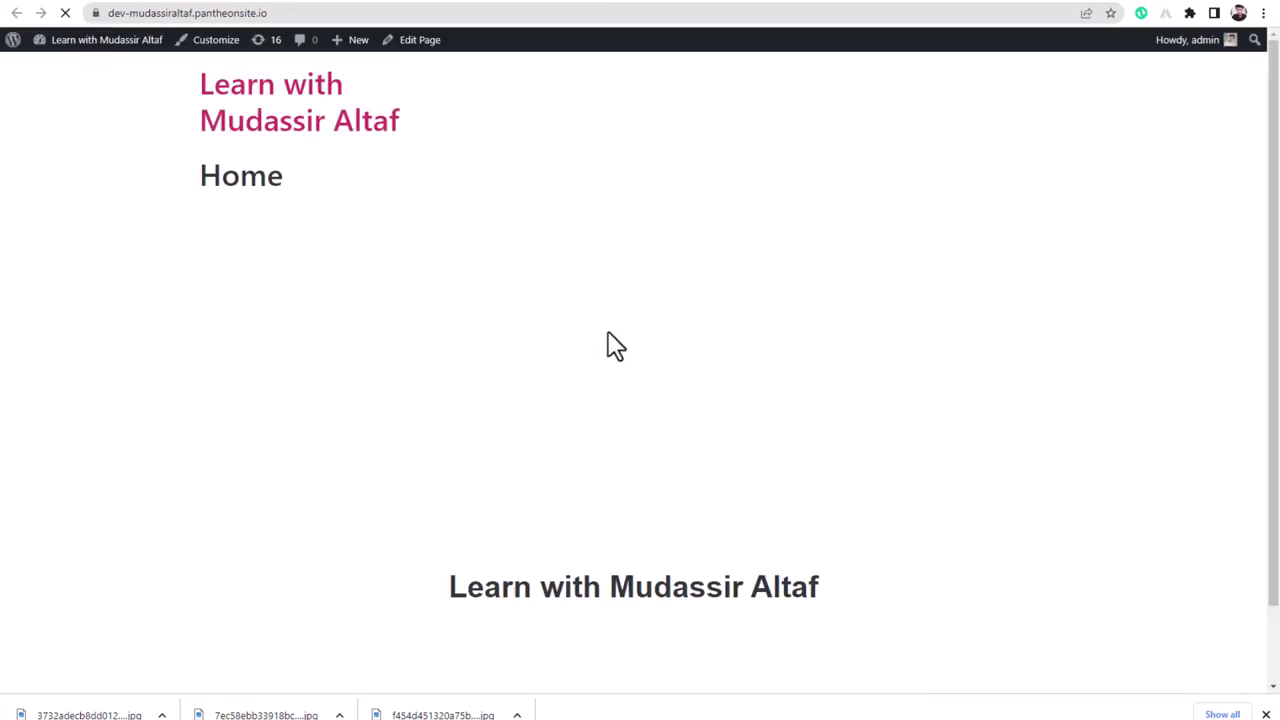
scroll(357, 497, down, 1)
scroll(355, 495, up, 1)
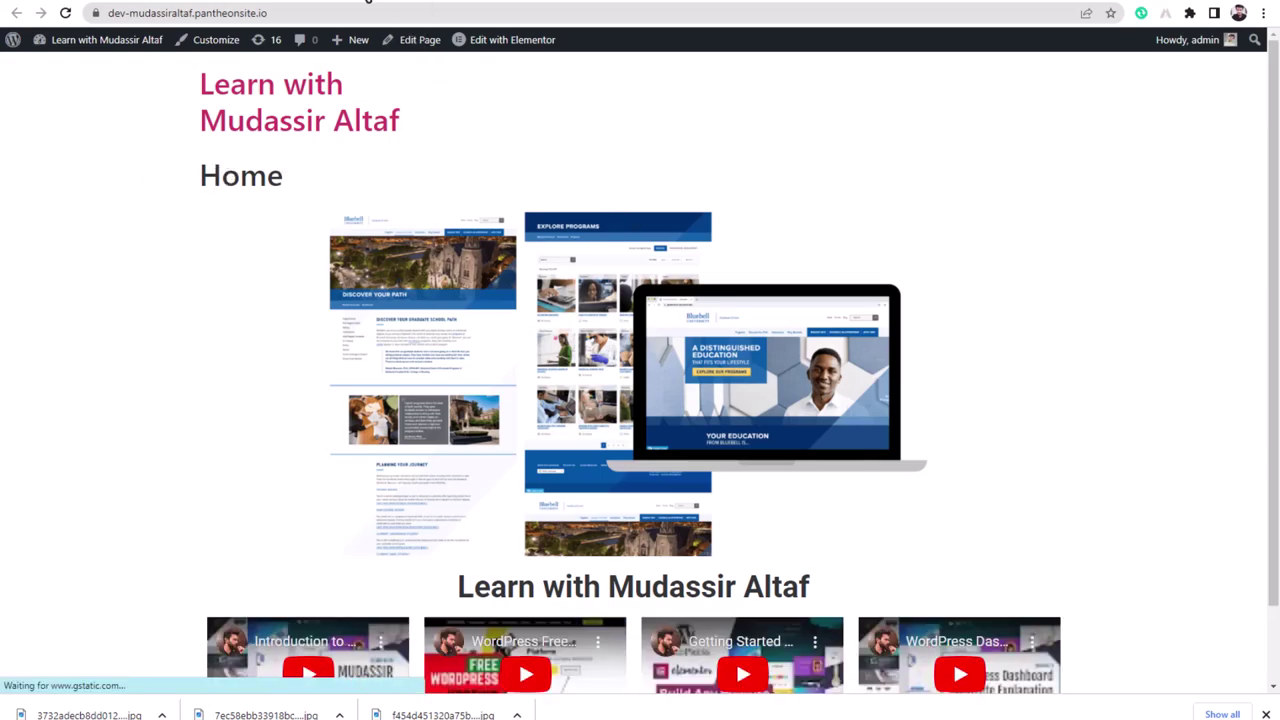
key(ctrl+w)
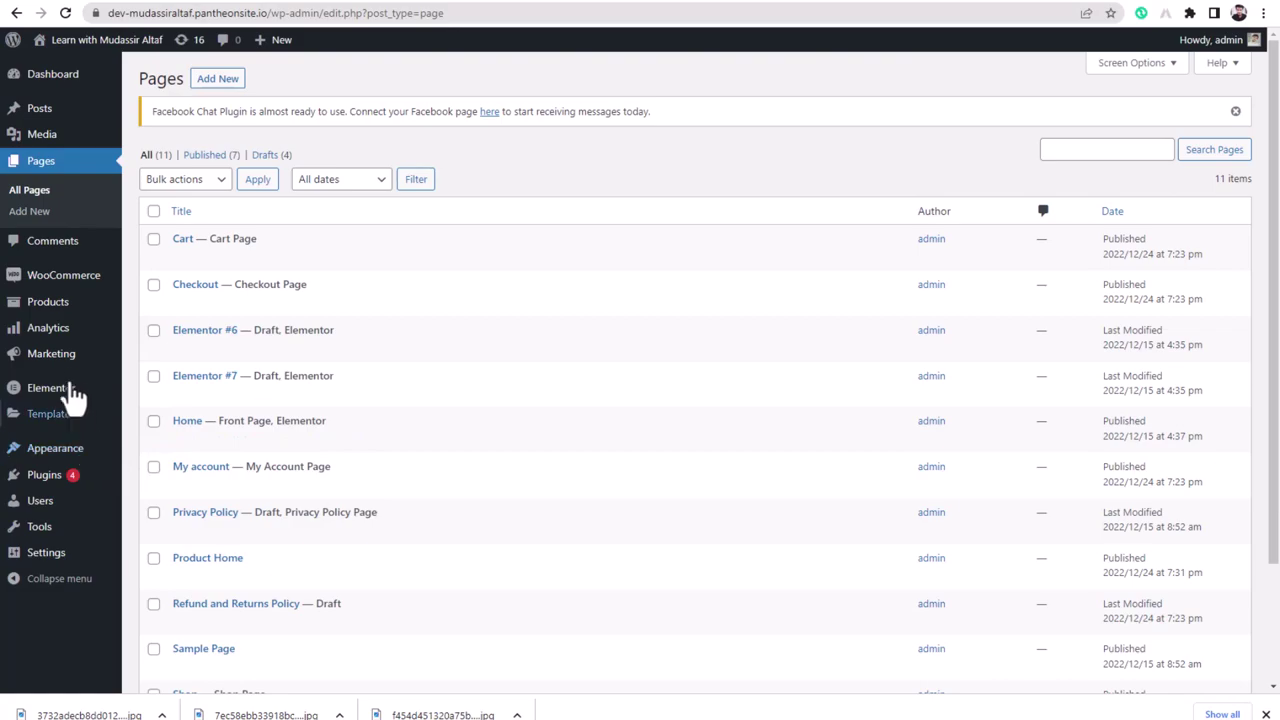
- In the Customizer's Homepage Settings, set the static homepage to Product Home and publish
mouse_move(55, 450)
click(163, 474)
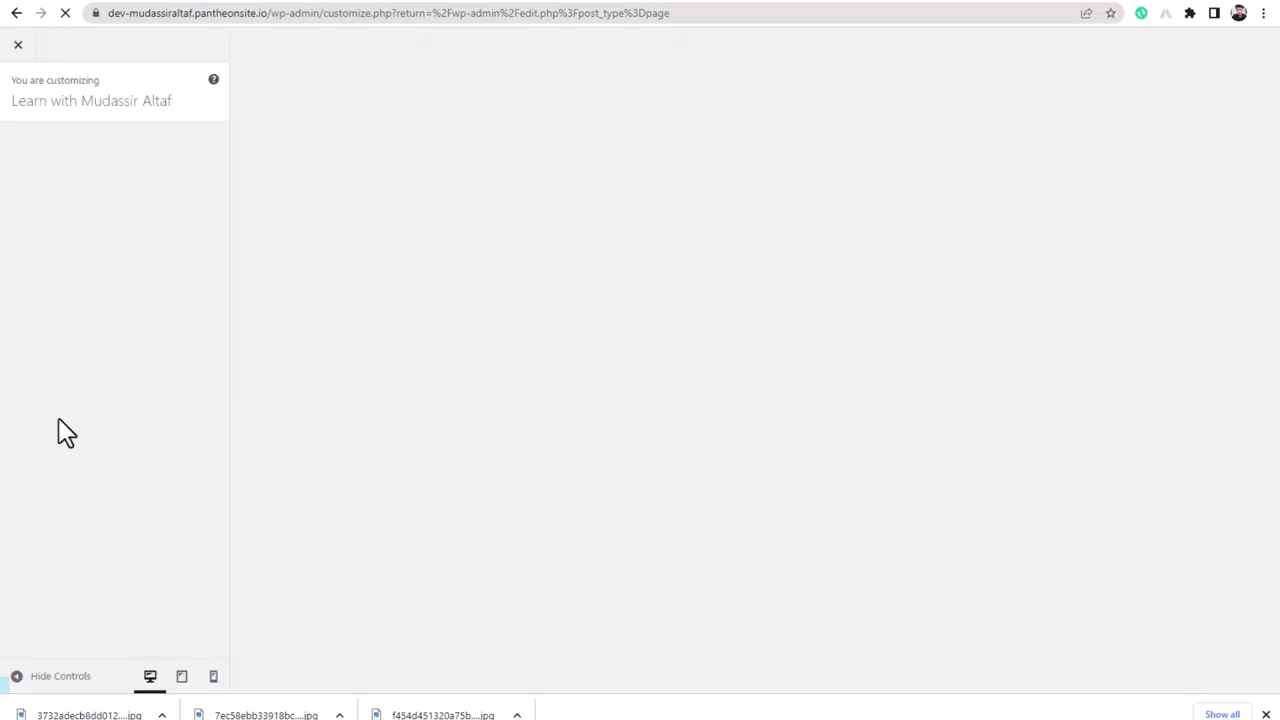
click(80, 290)
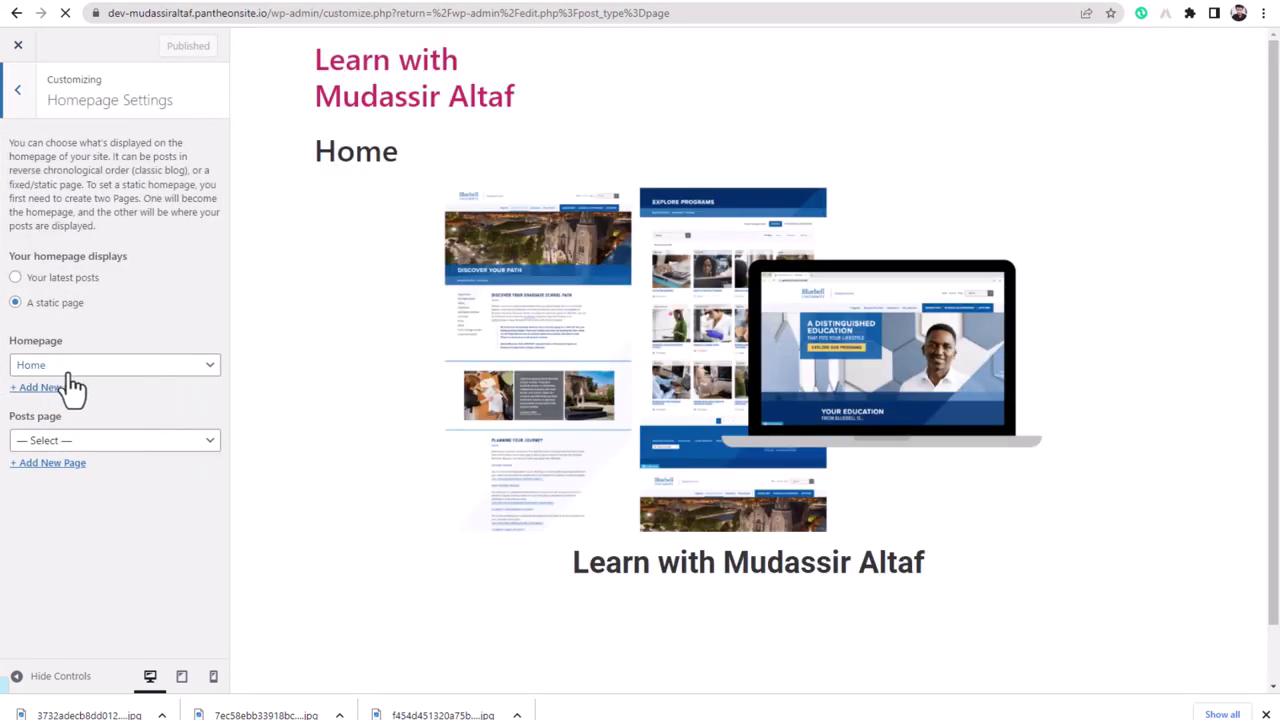
click(86, 366)
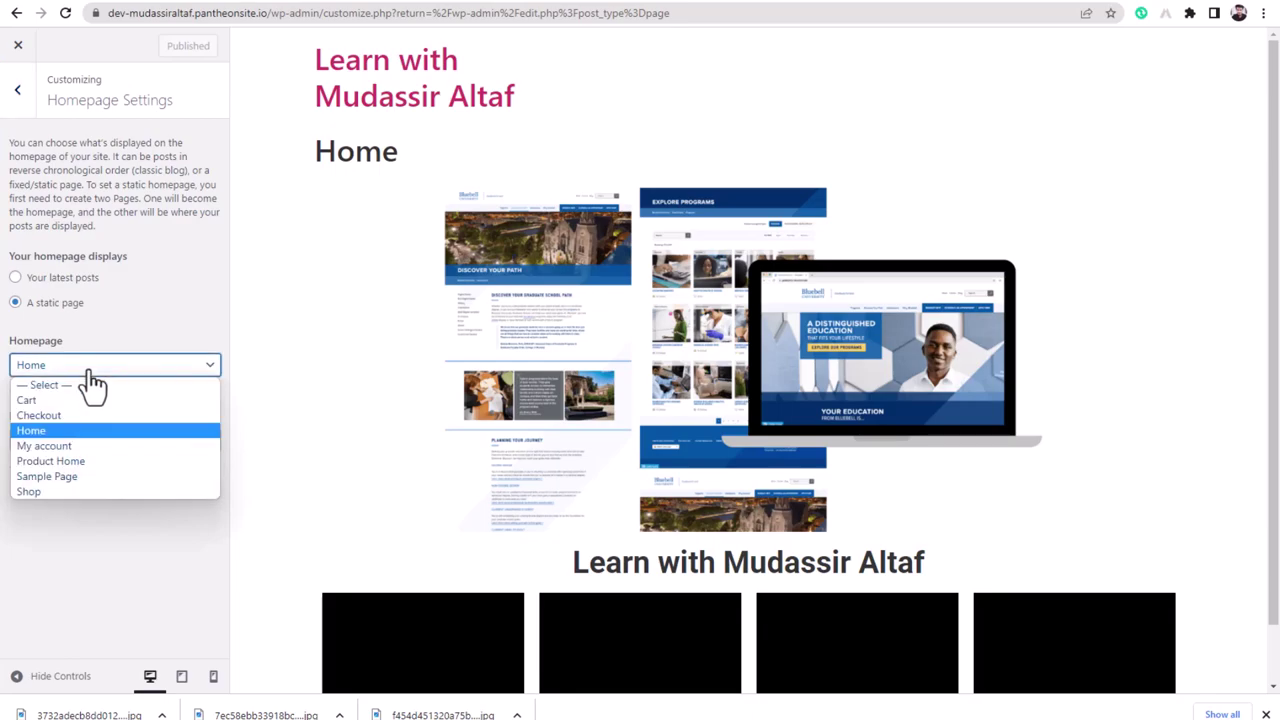
click(66, 462)
click(172, 50)
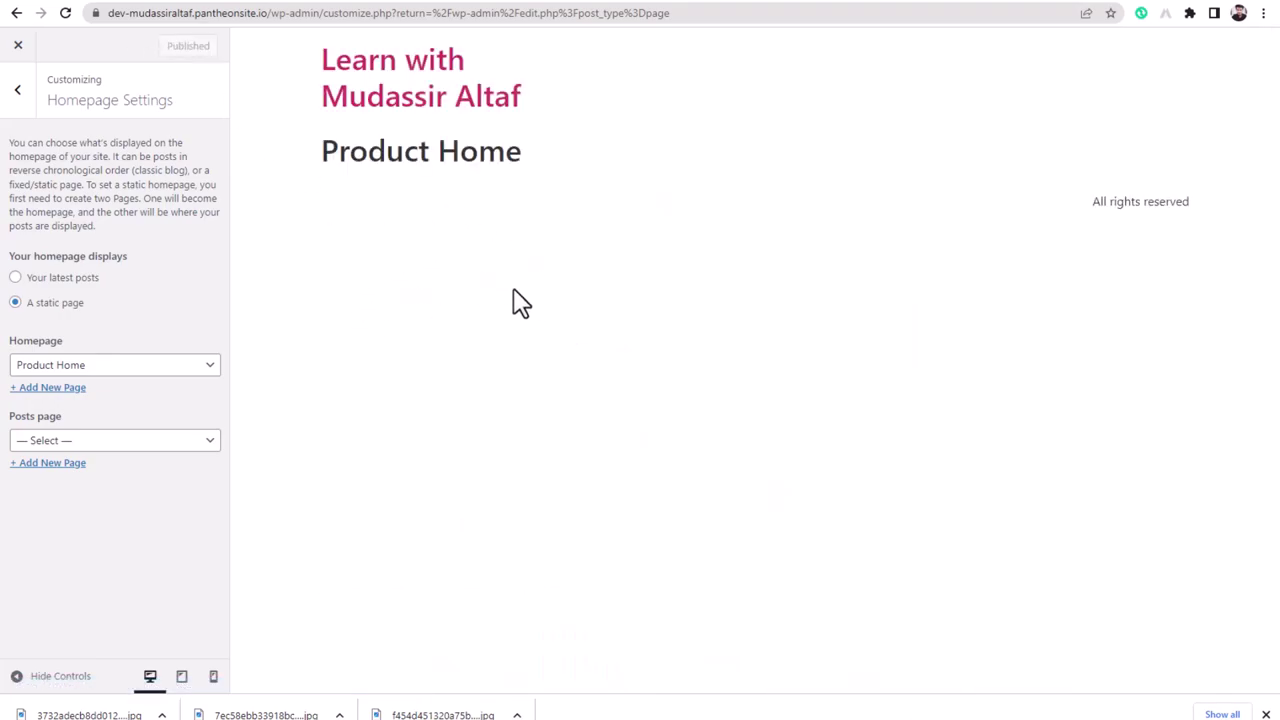
click(18, 47)
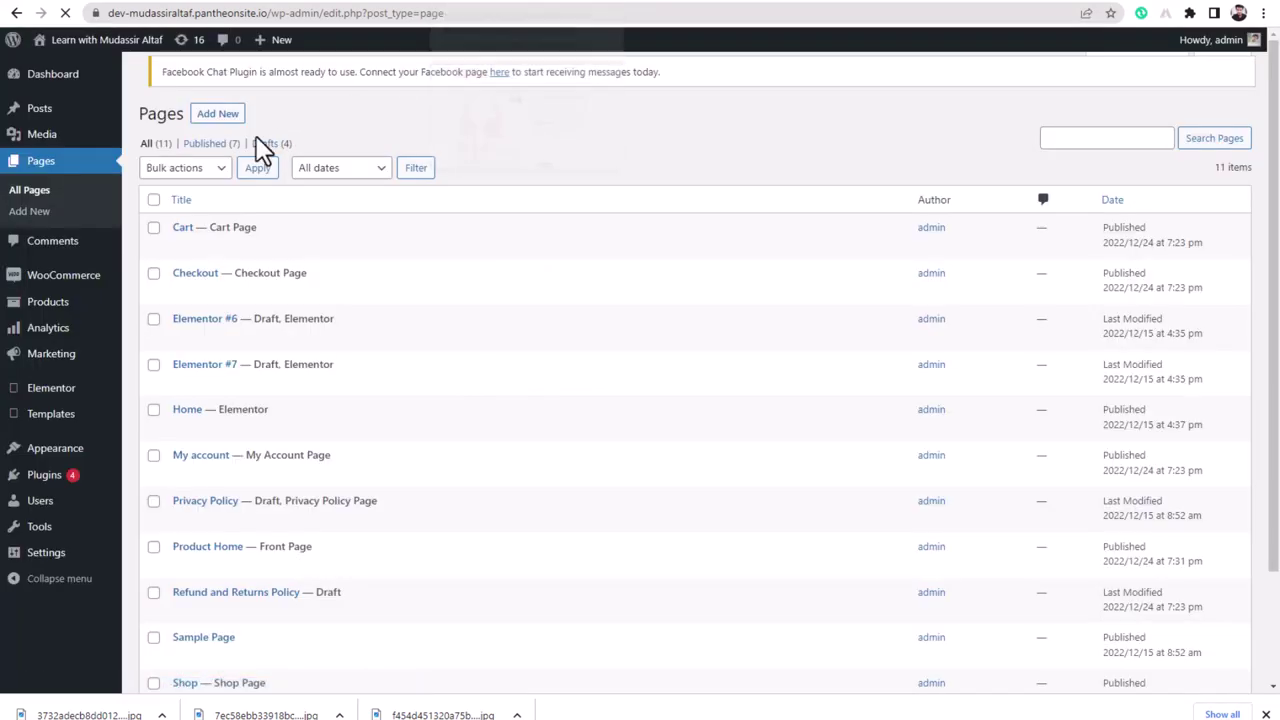
click(97, 47)
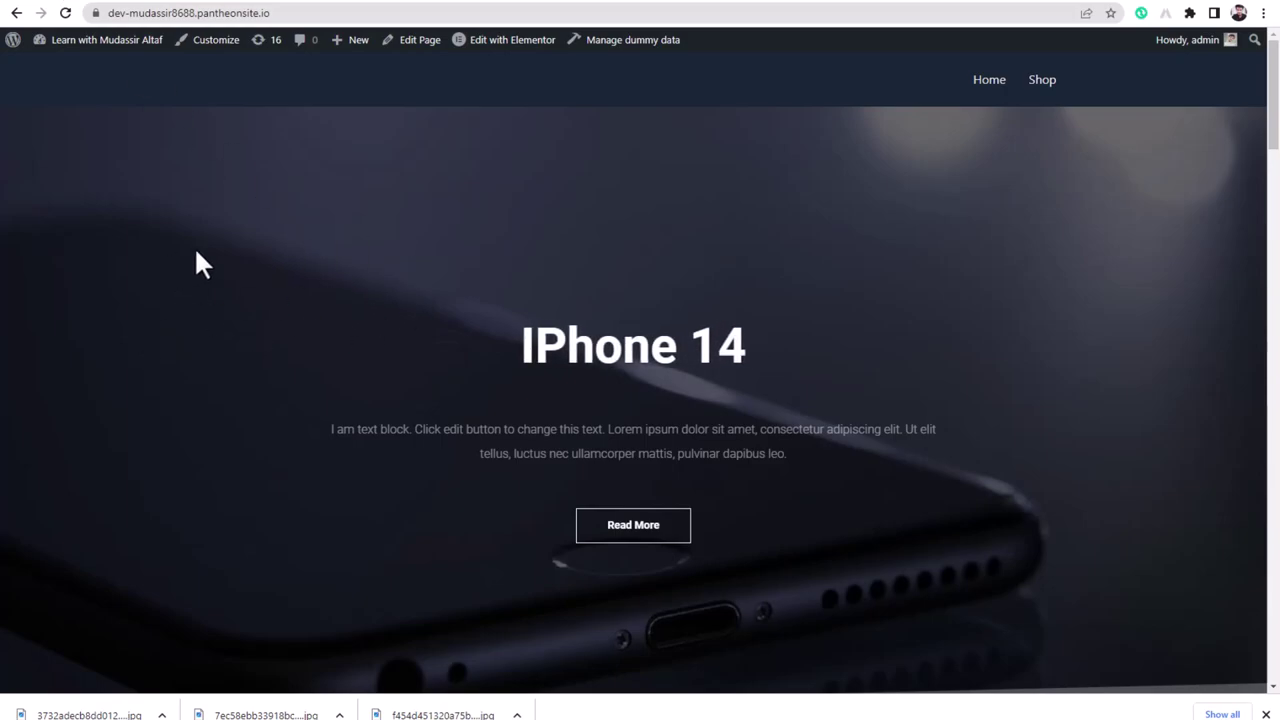
- Scroll through the reference iPhone 14 product site, then return to the Product Home tab
scroll(122, 330, down, 8)
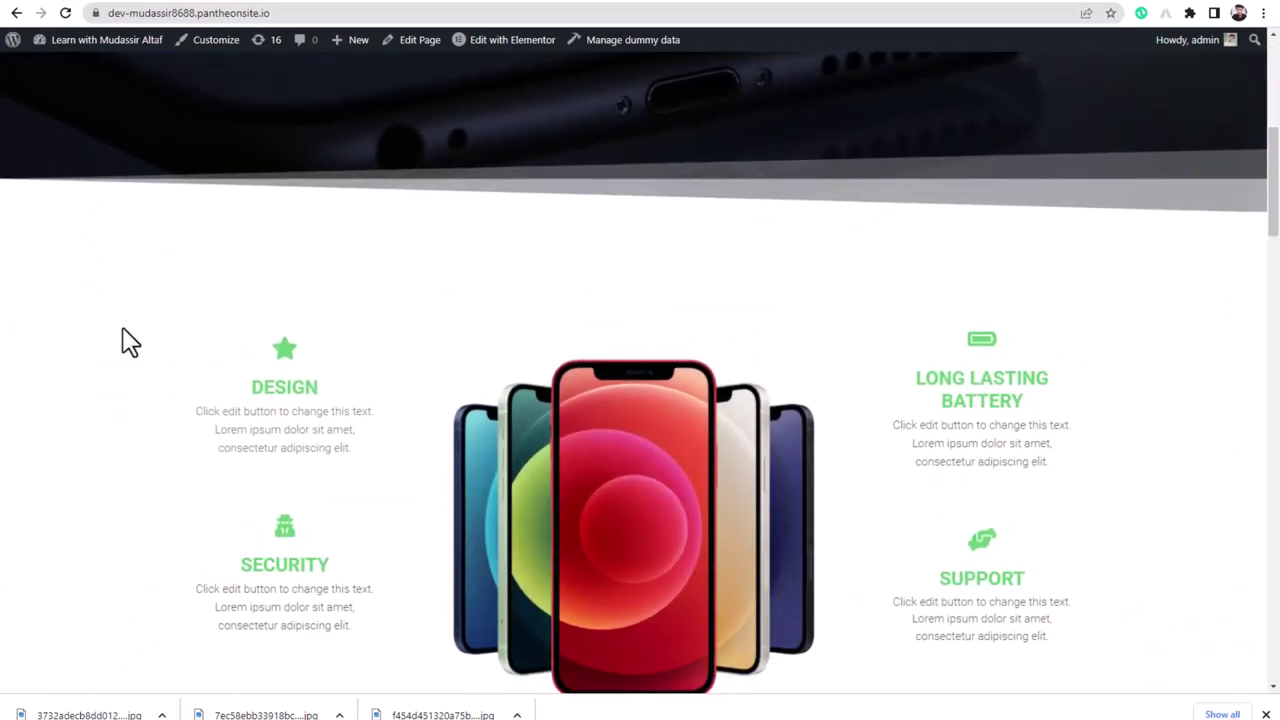
scroll(122, 330, down, 10)
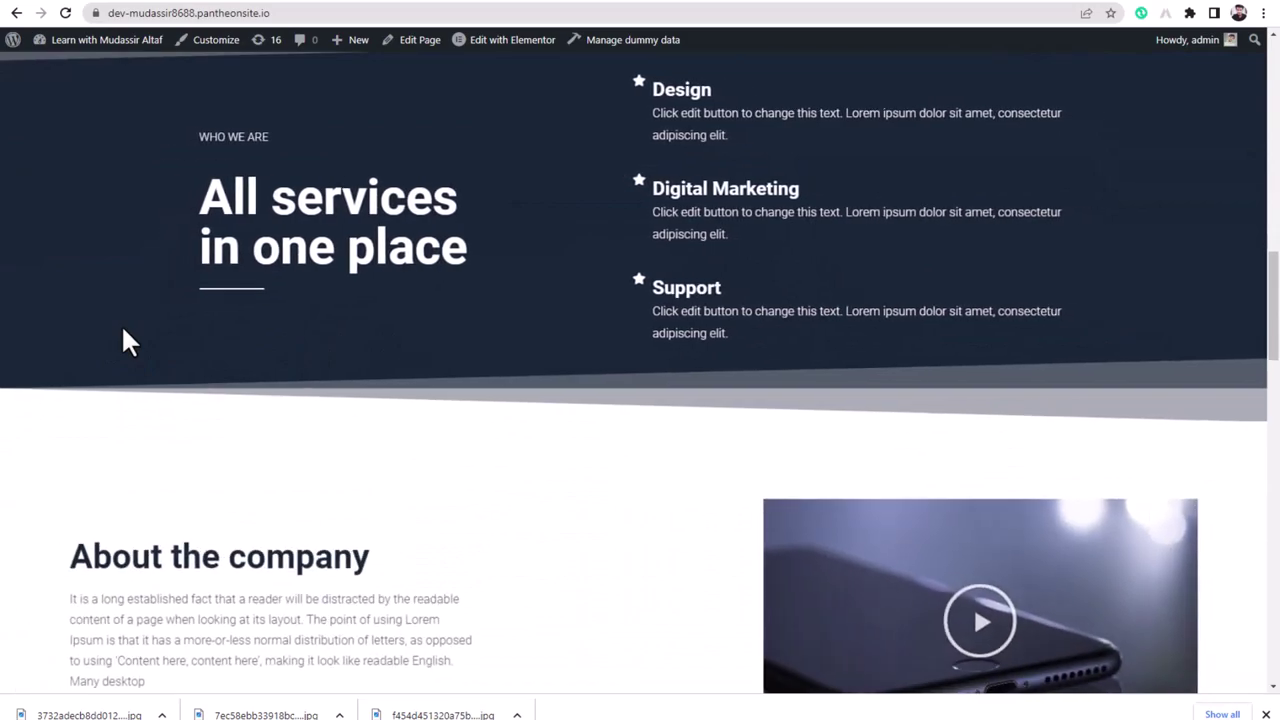
scroll(122, 330, down, 9)
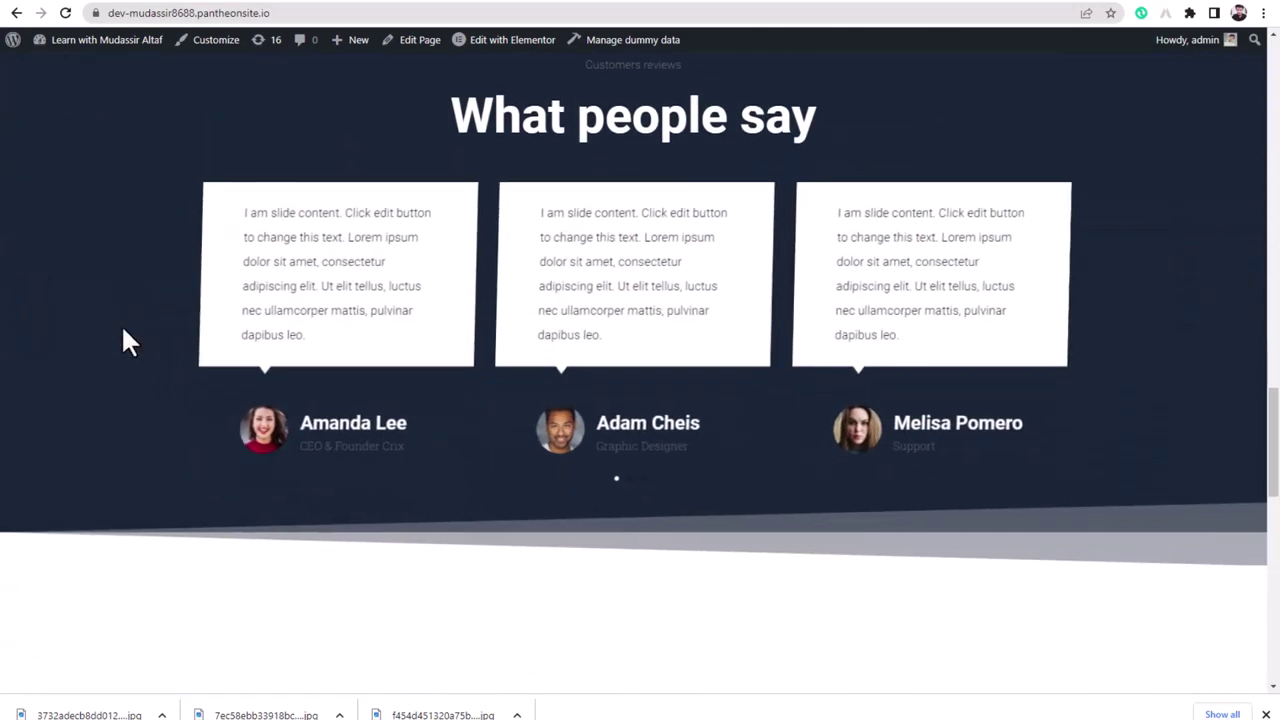
scroll(128, 340, down, 10)
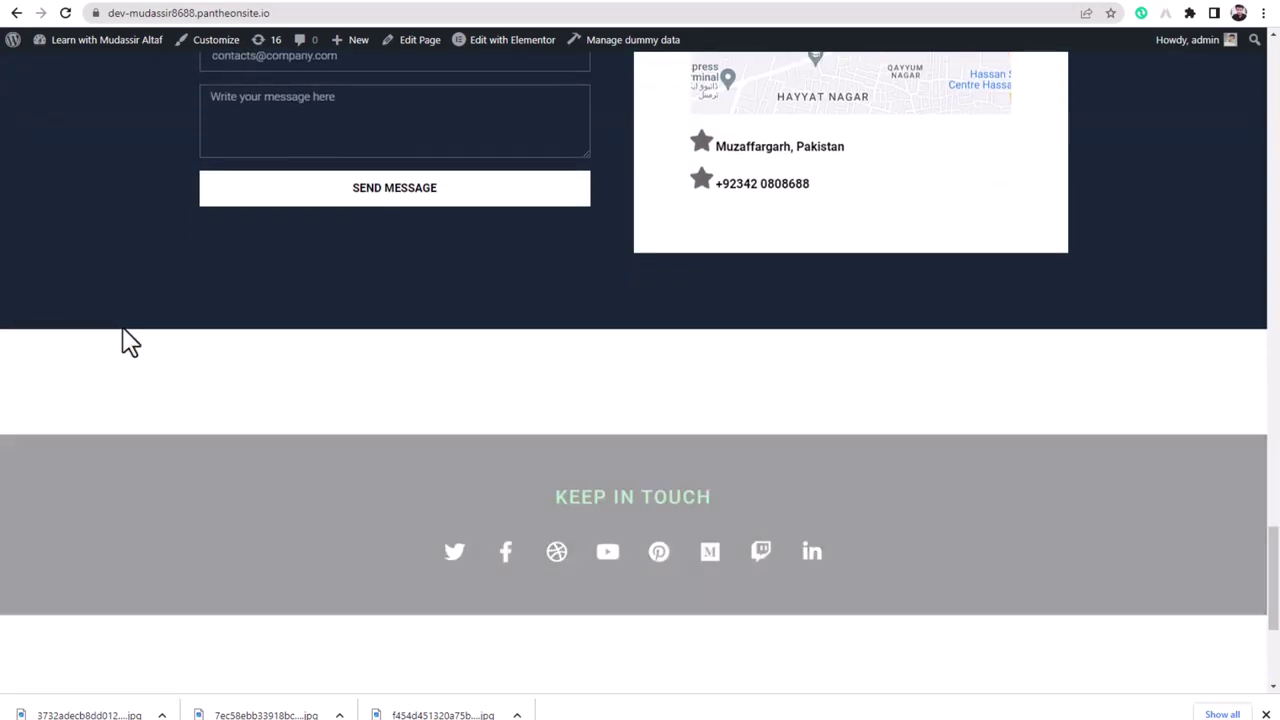
scroll(128, 340, down, 2)
scroll(128, 340, up, 8)
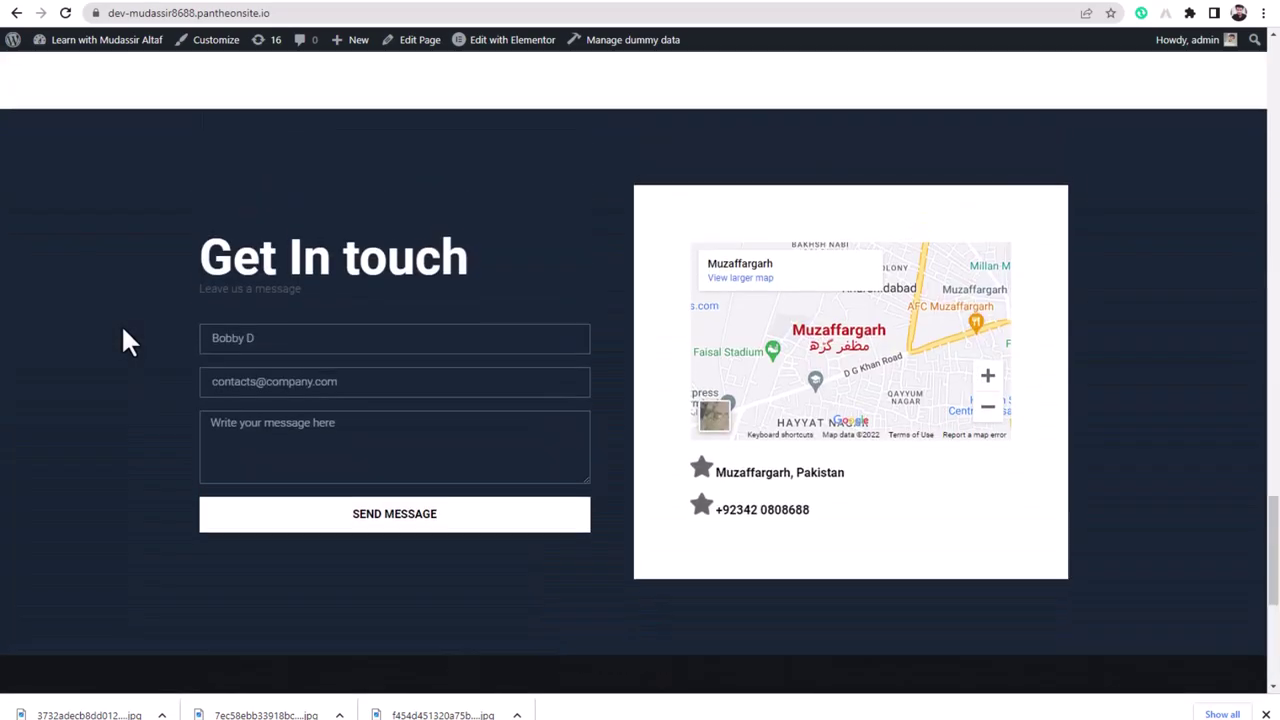
scroll(124, 332, up, 12)
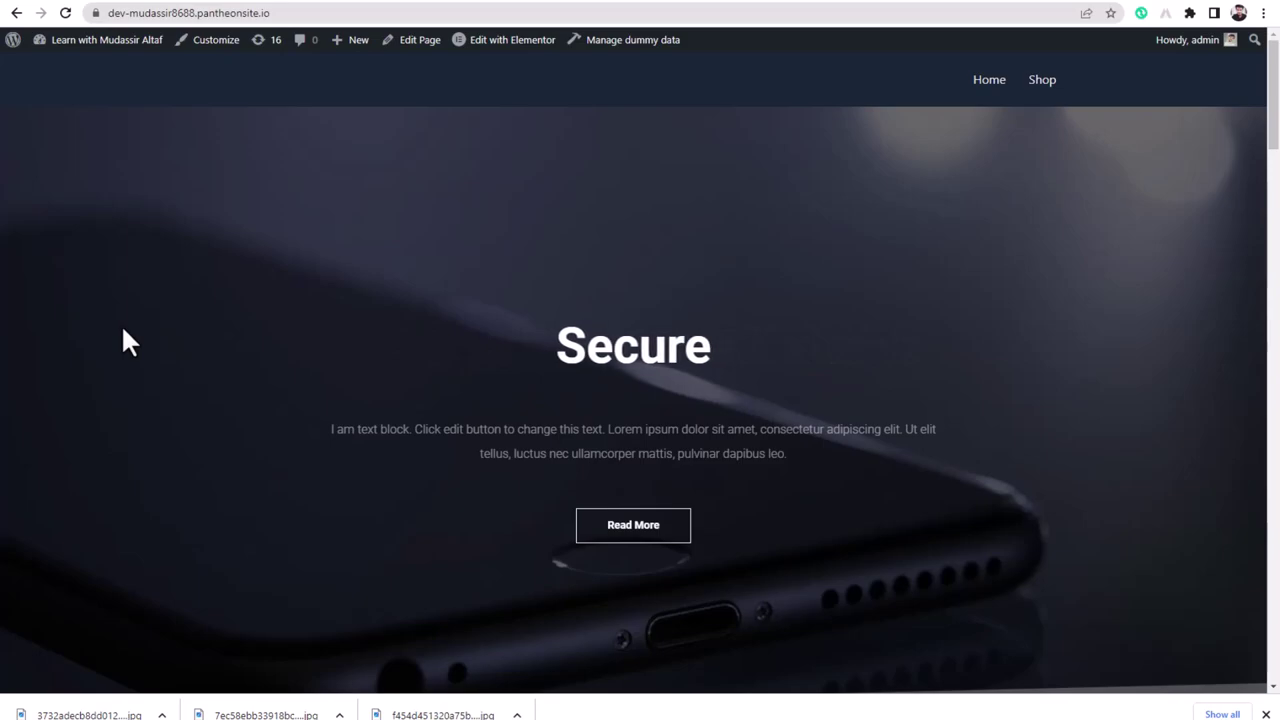
click(362, 2)
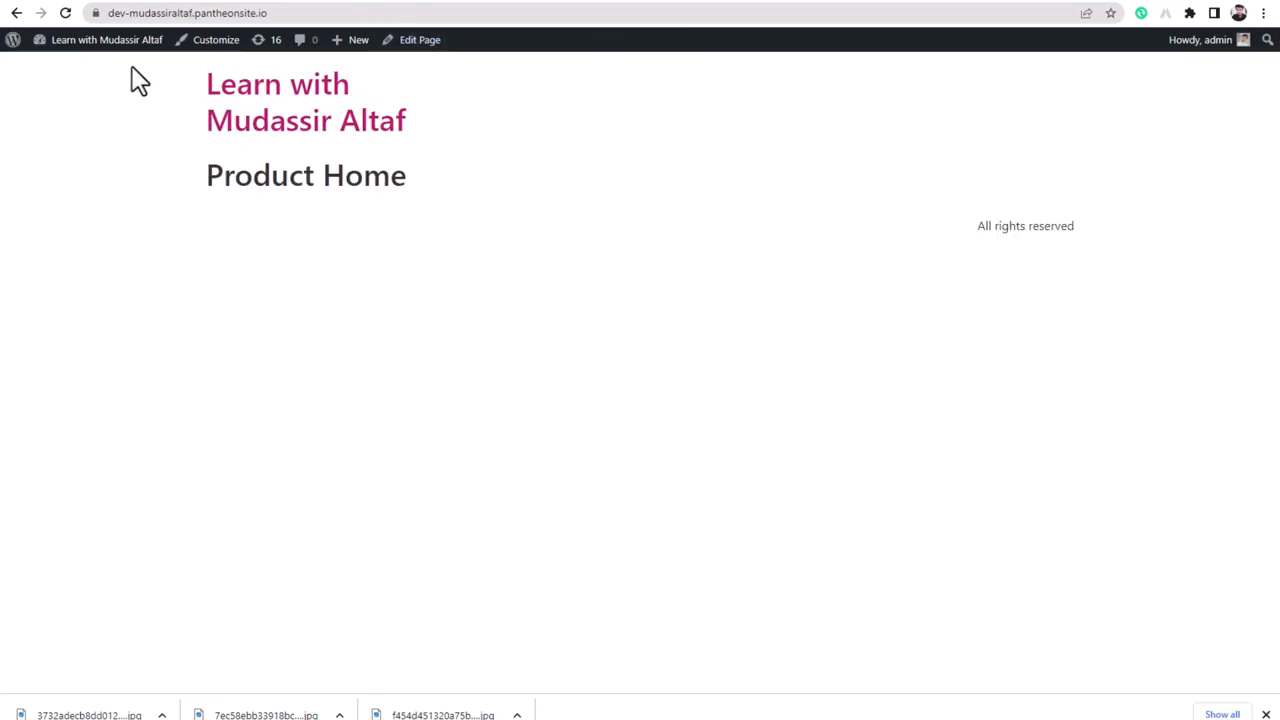
- Open Product Home for editing and launch it in Elementor
mouse_move(110, 62)
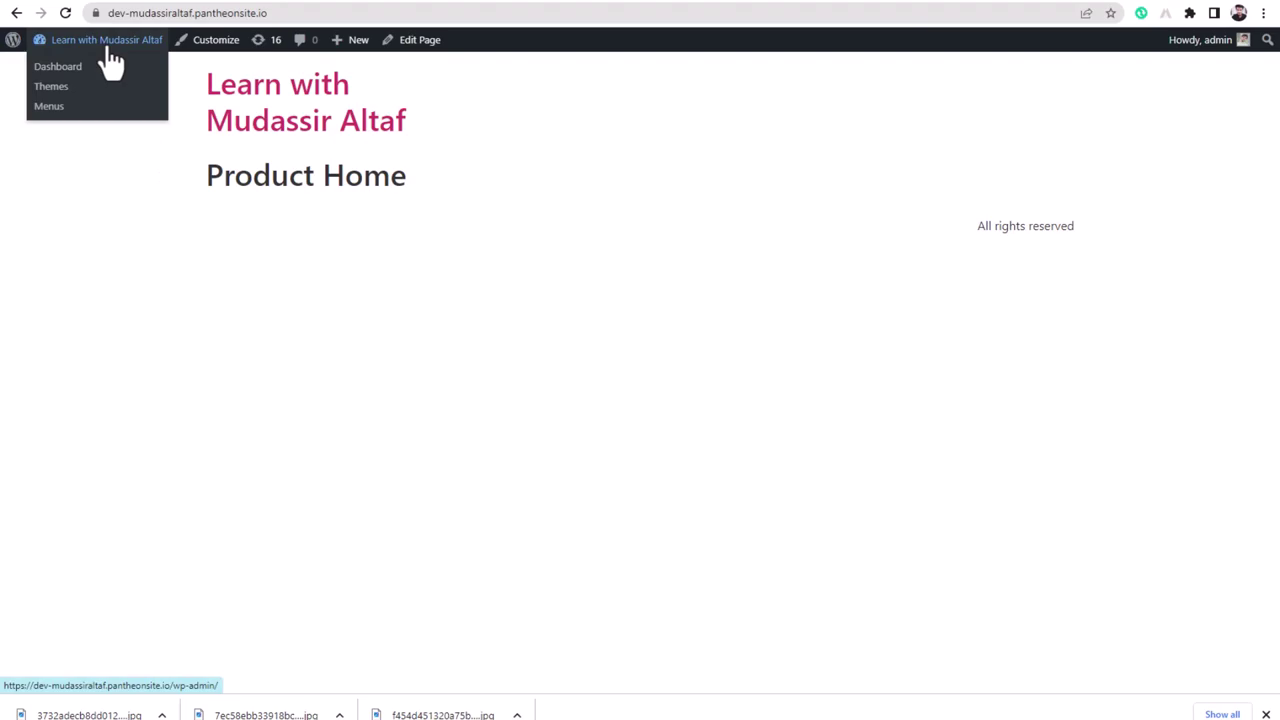
click(412, 44)
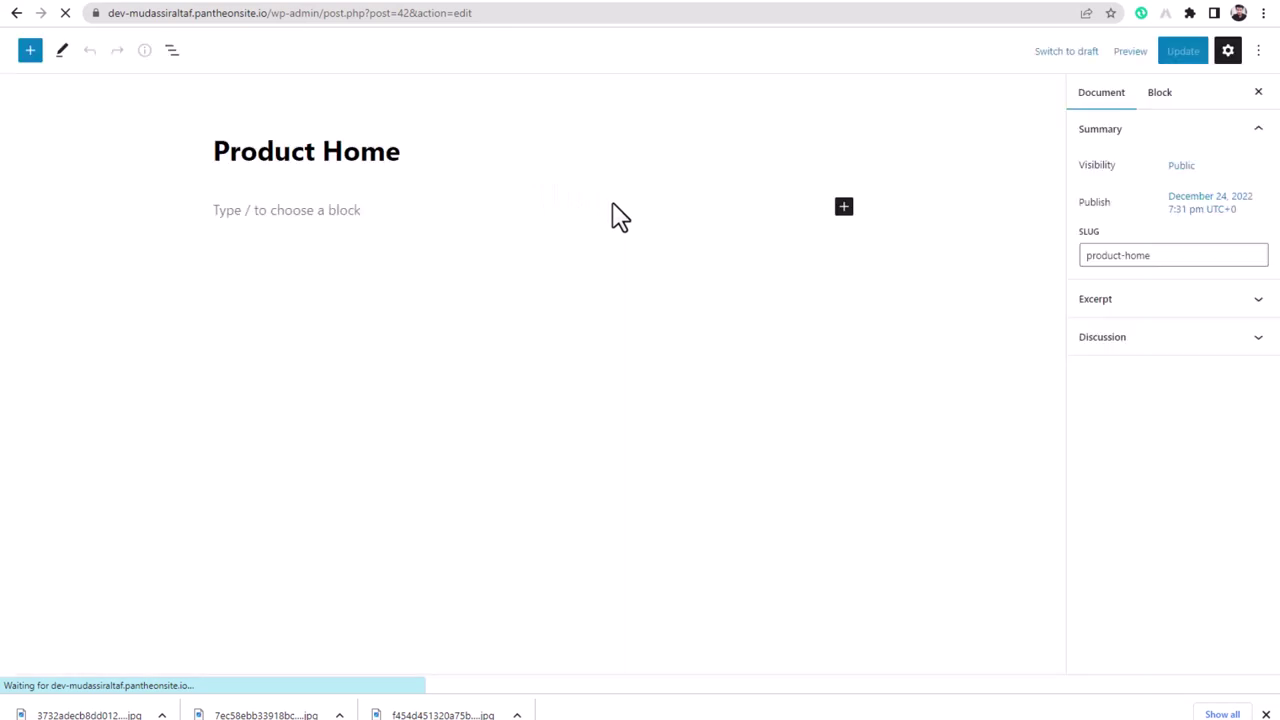
click(305, 52)
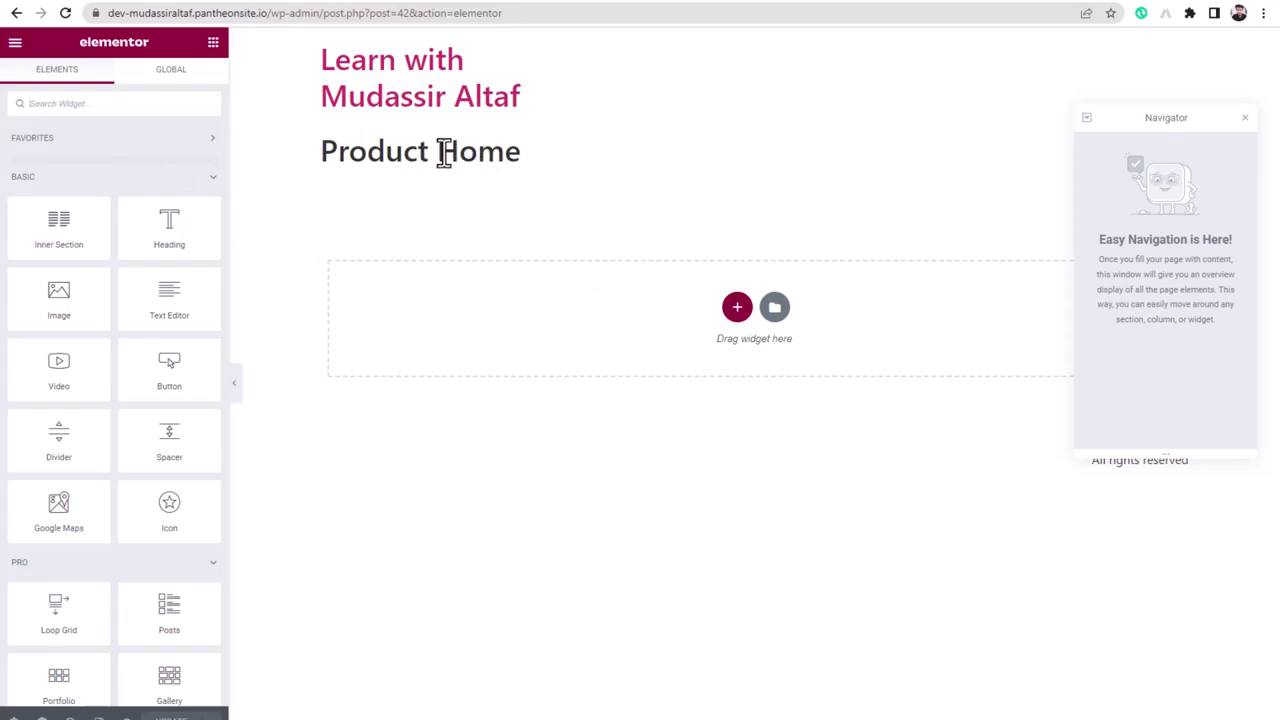
- Open Elementor's Site Settings from the editor's main menu
drag(424, 160, 546, 160)
click(398, 165)
drag(418, 160, 458, 160)
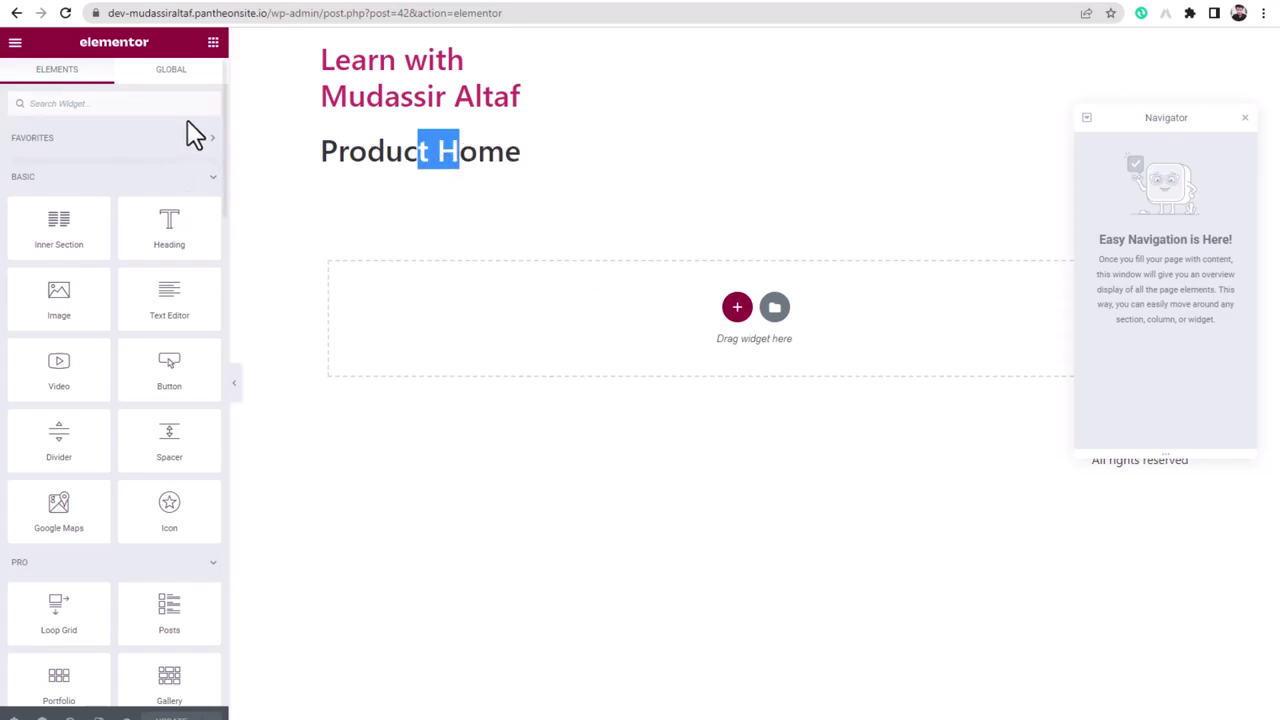
click(15, 50)
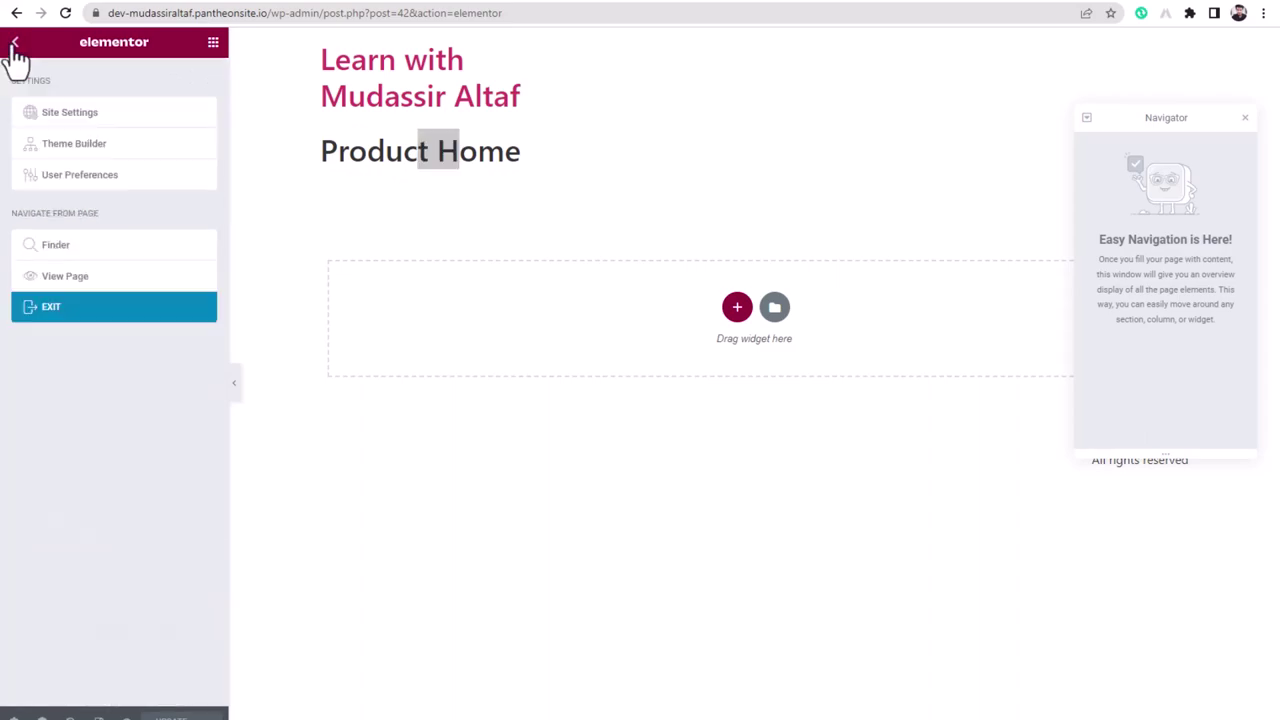
click(80, 125)
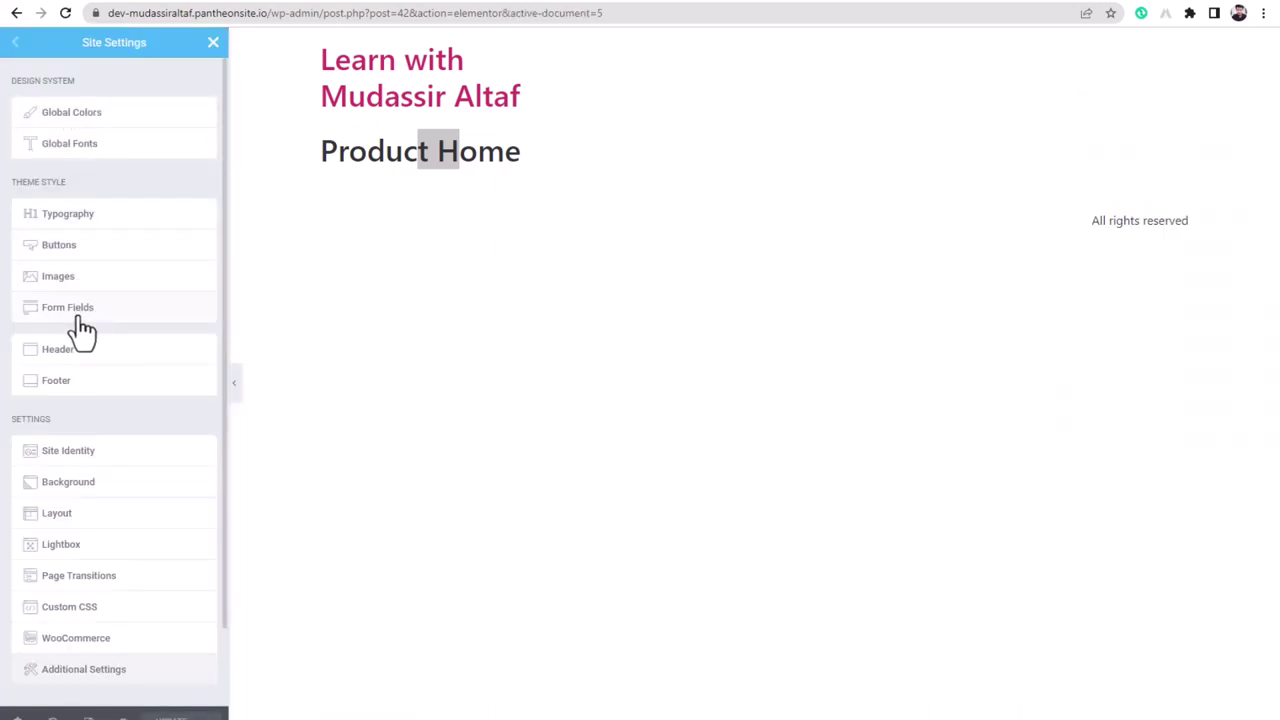
- Hide the header's tagline and logo text and give it a classic Primary blue background
click(55, 352)
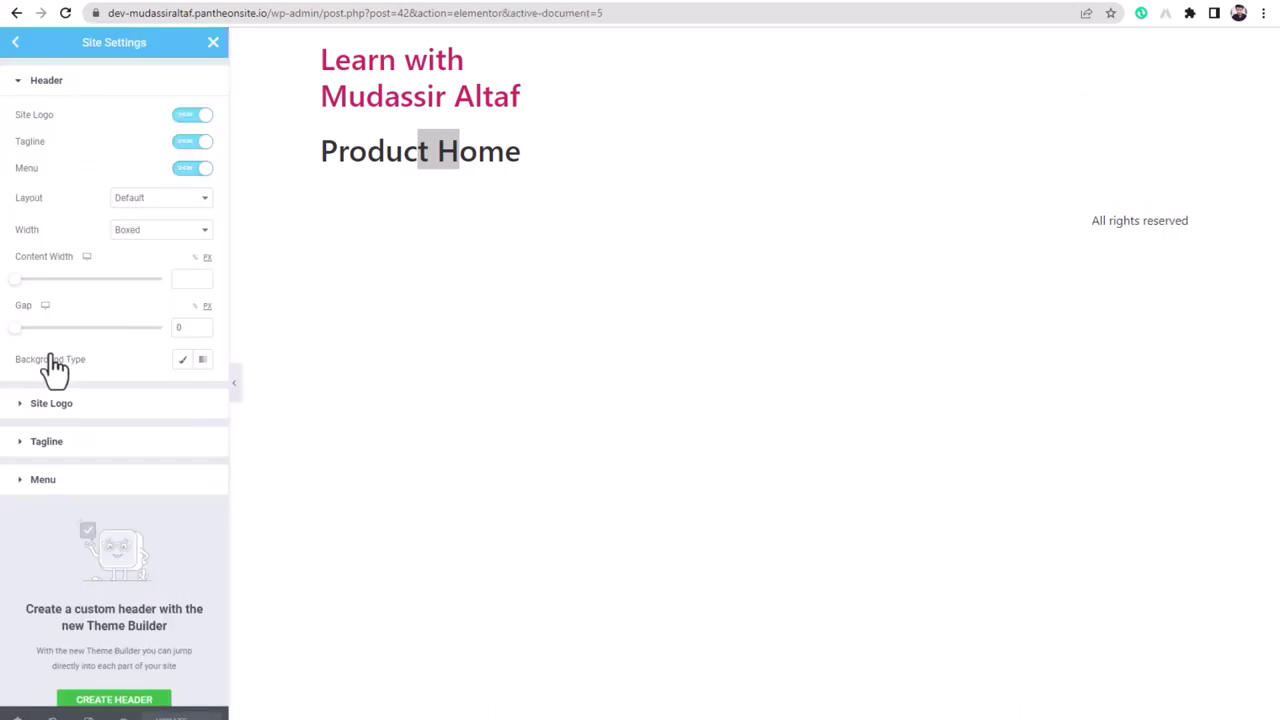
click(188, 143)
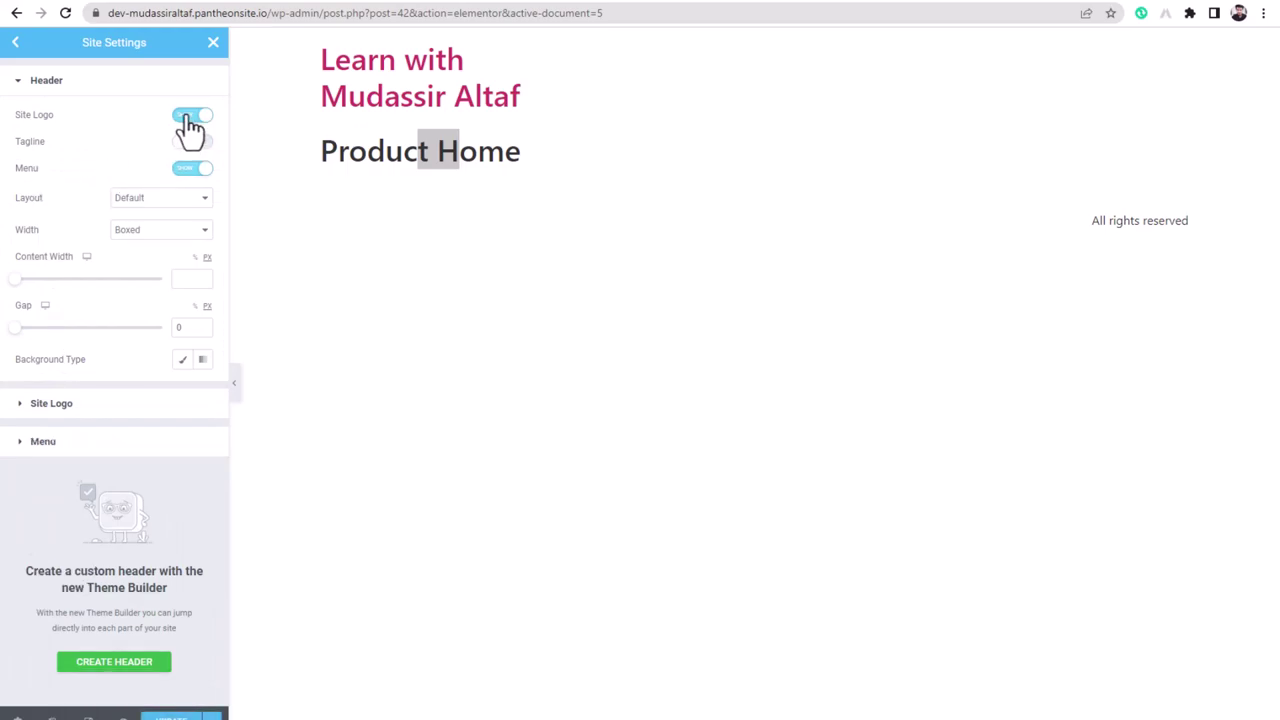
click(190, 118)
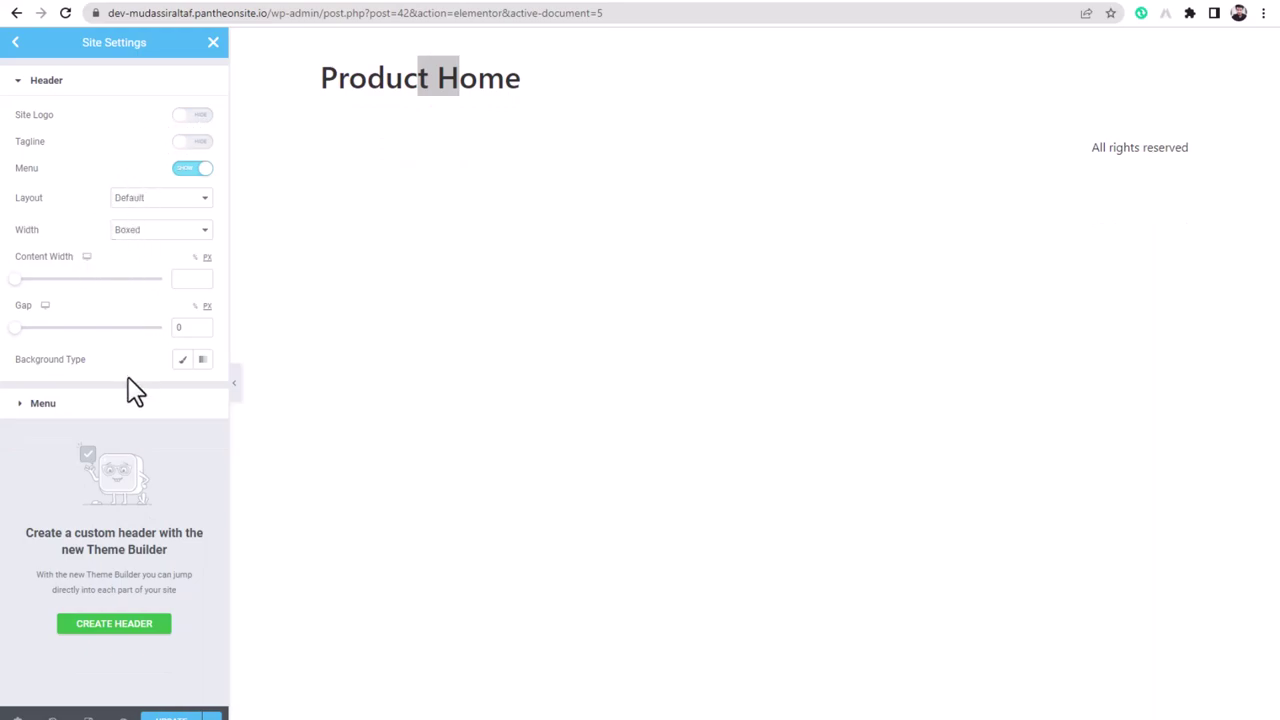
click(181, 362)
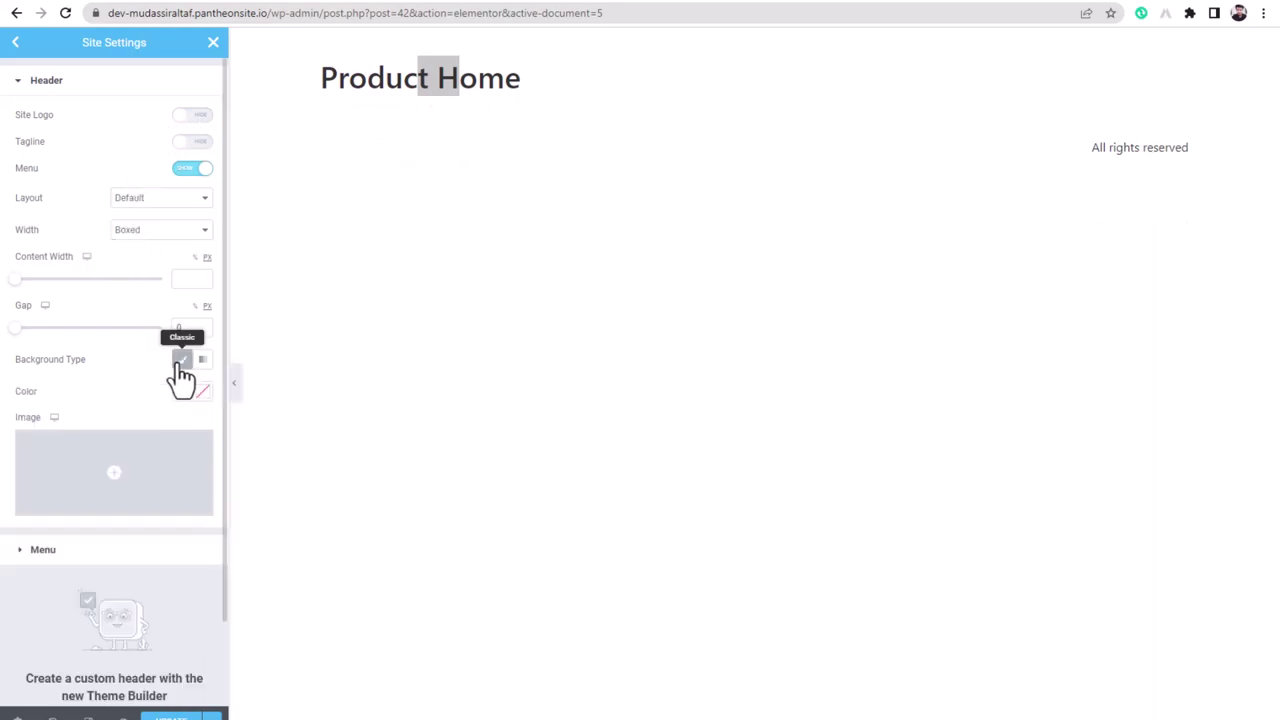
click(182, 391)
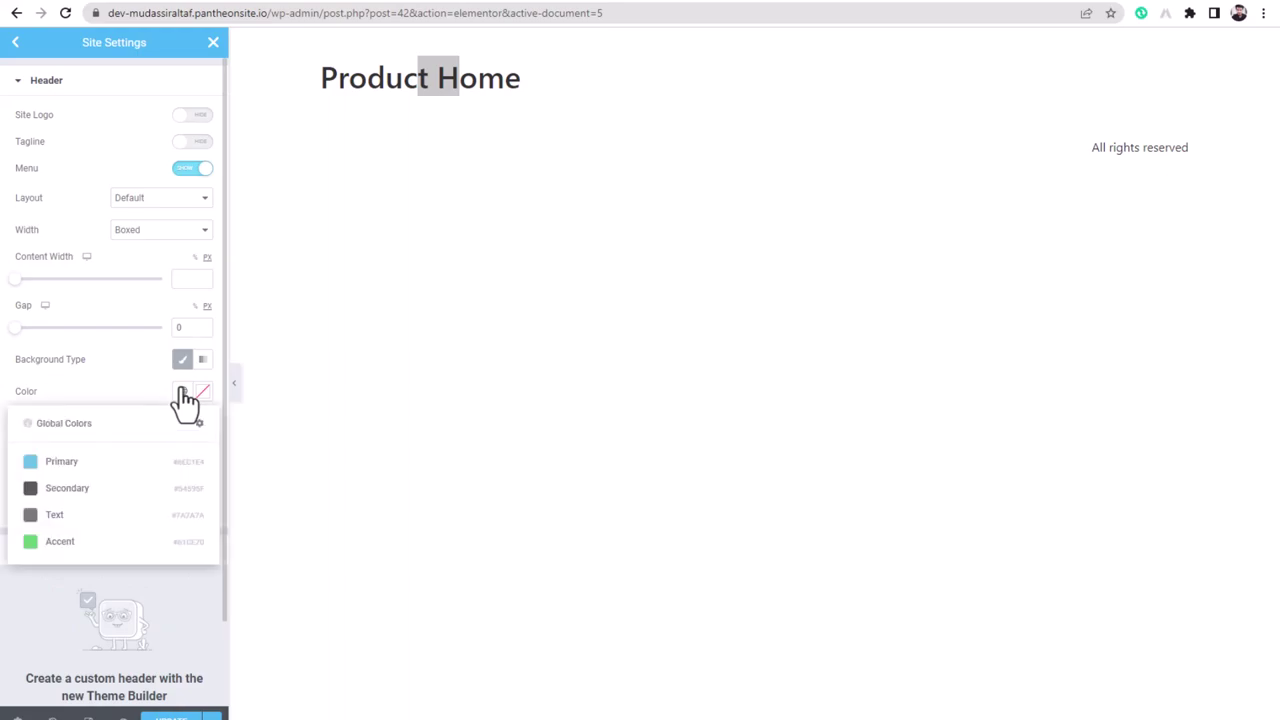
click(70, 466)
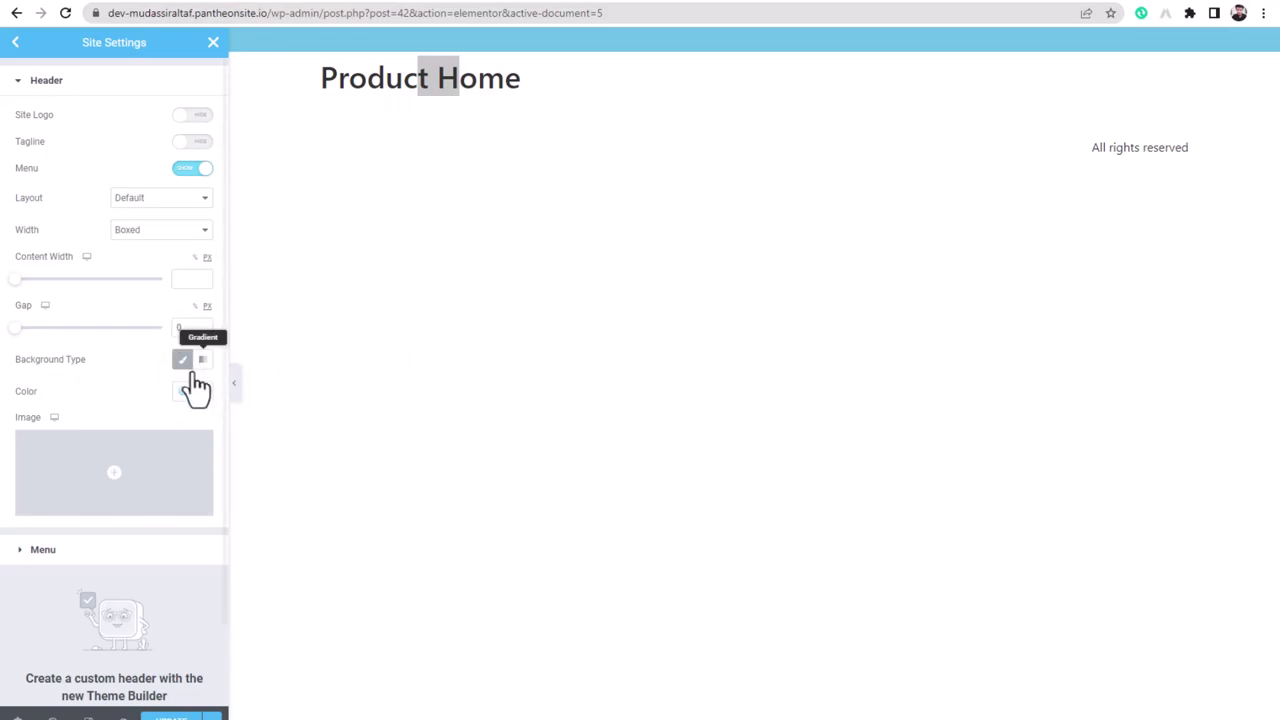
- Collapse the header settings, check the menu settings, and return to the Site Settings list
drag(352, 82, 491, 82)
click(477, 88)
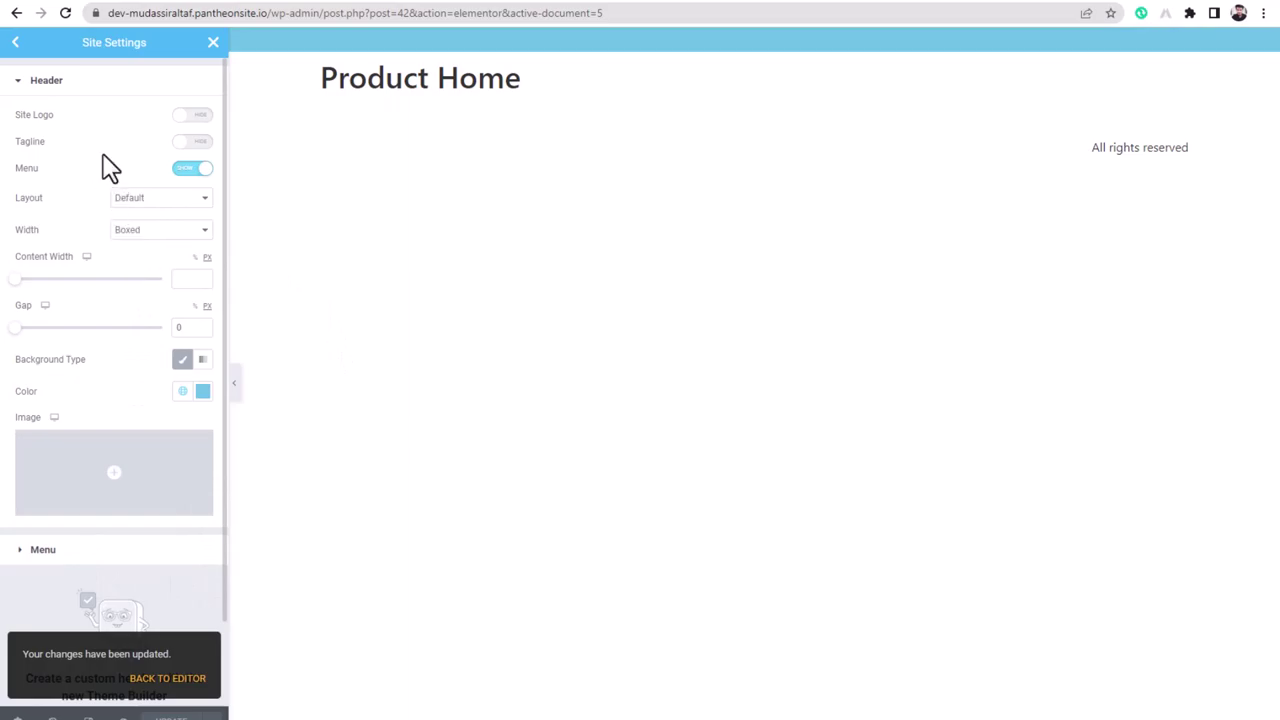
click(16, 84)
click(20, 119)
click(20, 120)
click(16, 44)
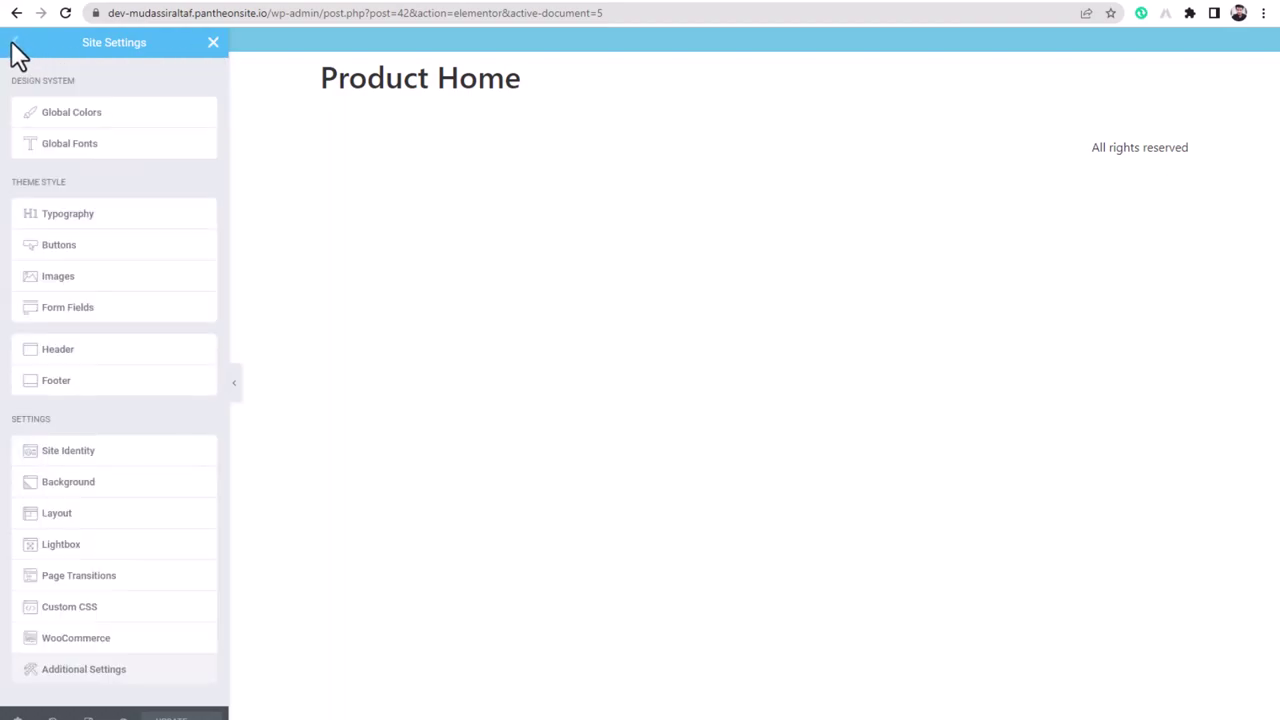
- Open the template library's Blocks tab and filter it to the Hero category
click(213, 43)
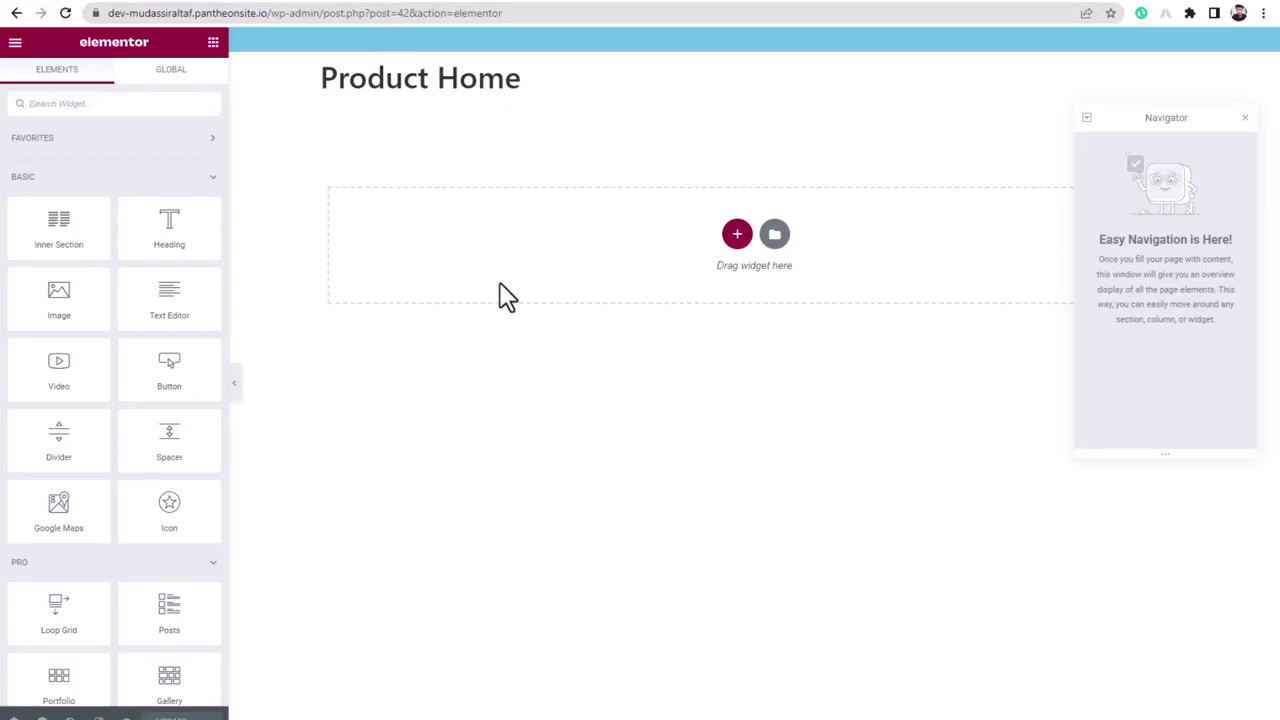
click(773, 238)
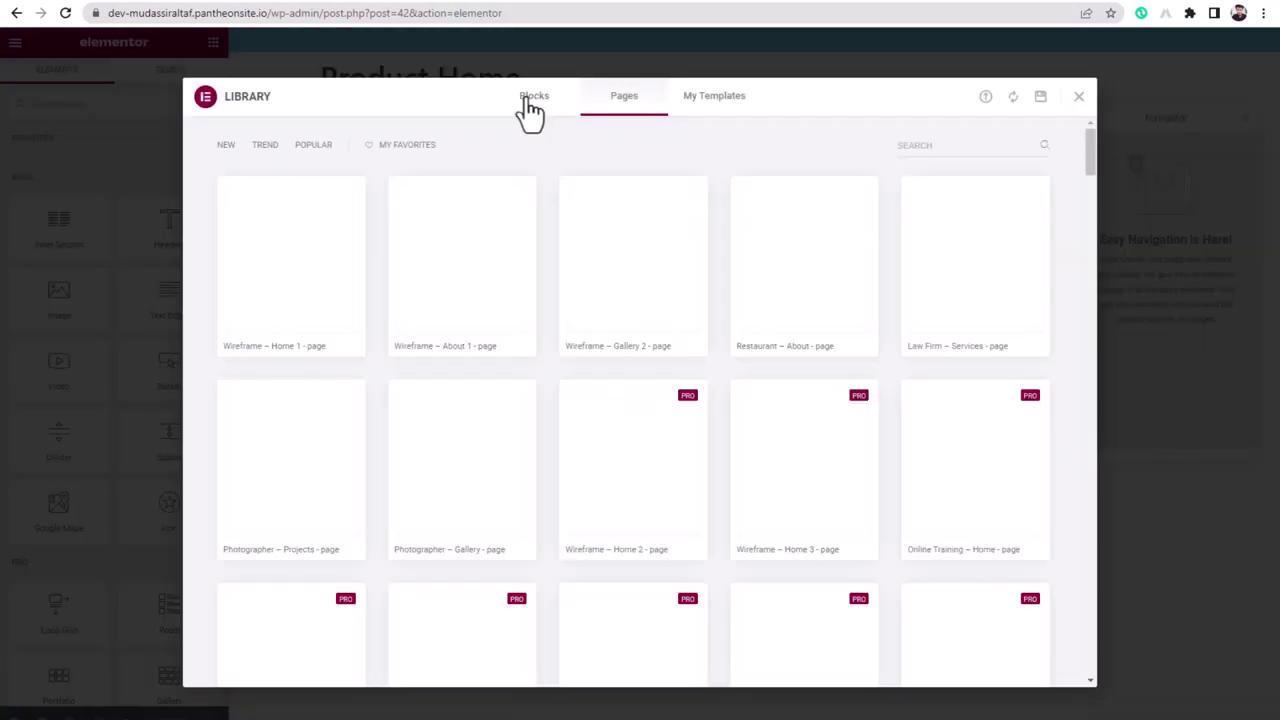
click(534, 100)
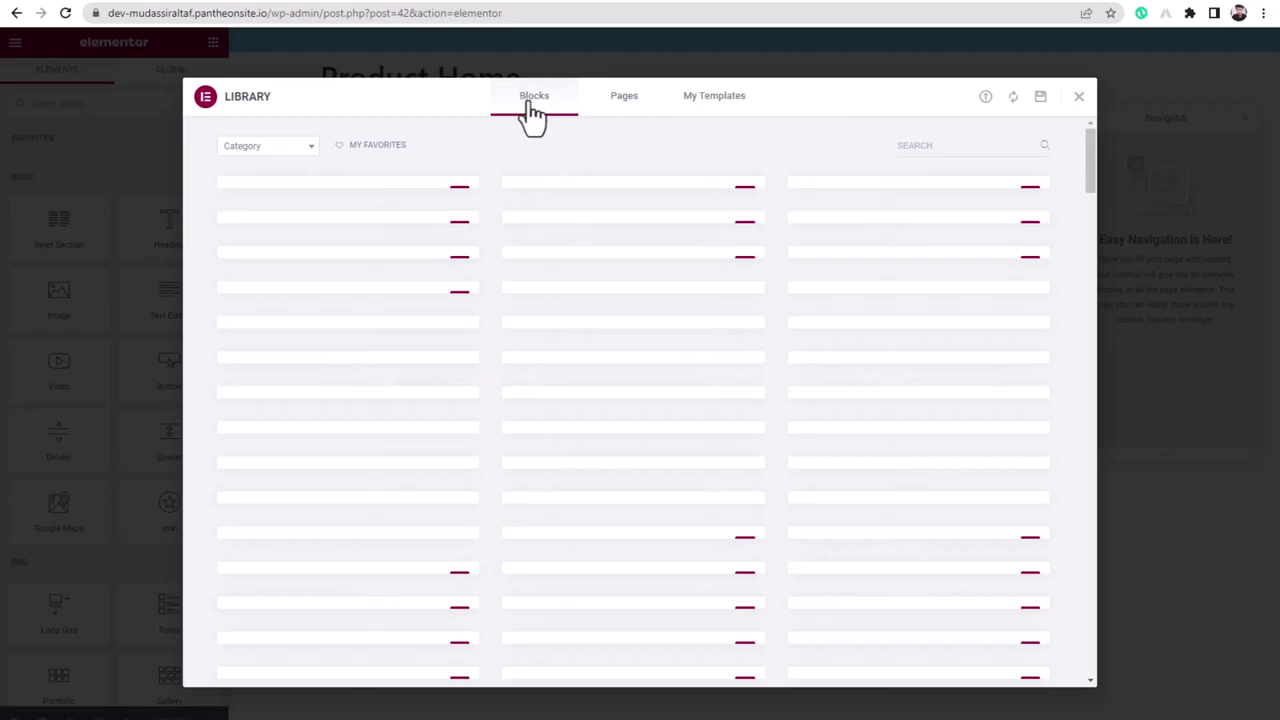
click(262, 155)
scroll(270, 278, down, 3)
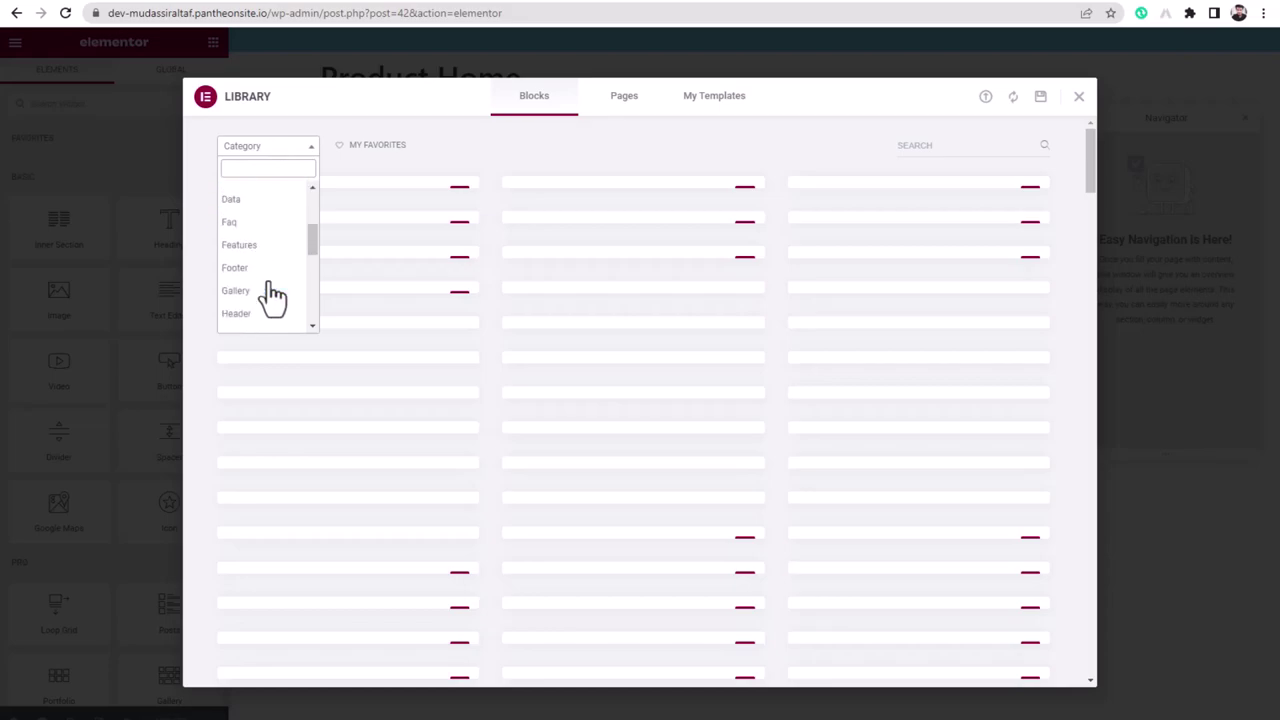
scroll(262, 275, down, 1)
click(258, 268)
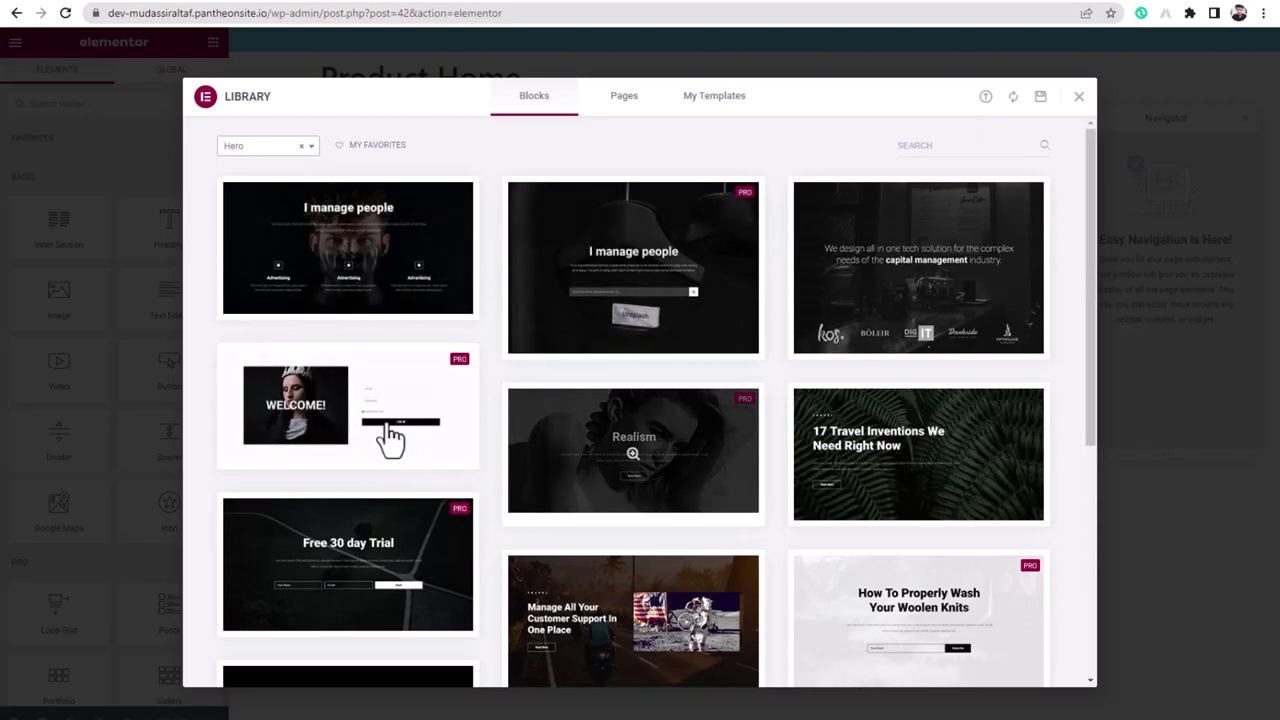
scroll(951, 414, down, 1)
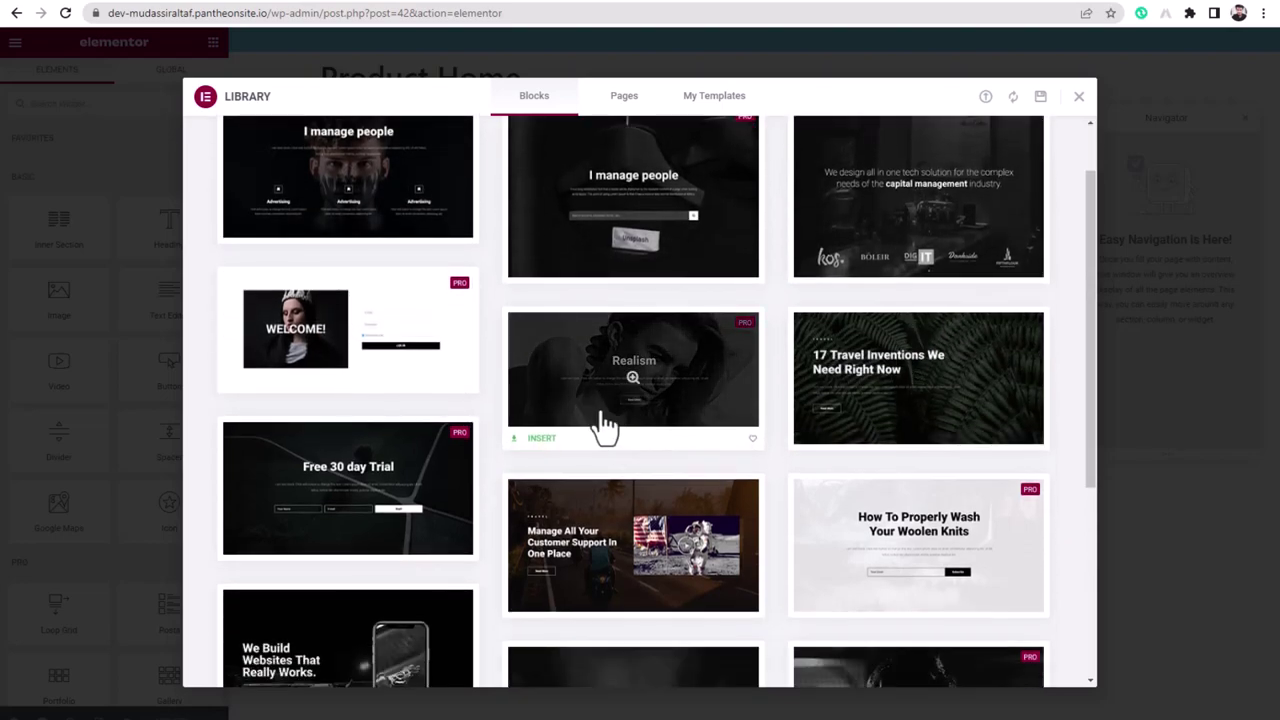
mouse_move(731, 349)
- Insert the Realism hero block and select its section for editing
click(541, 440)
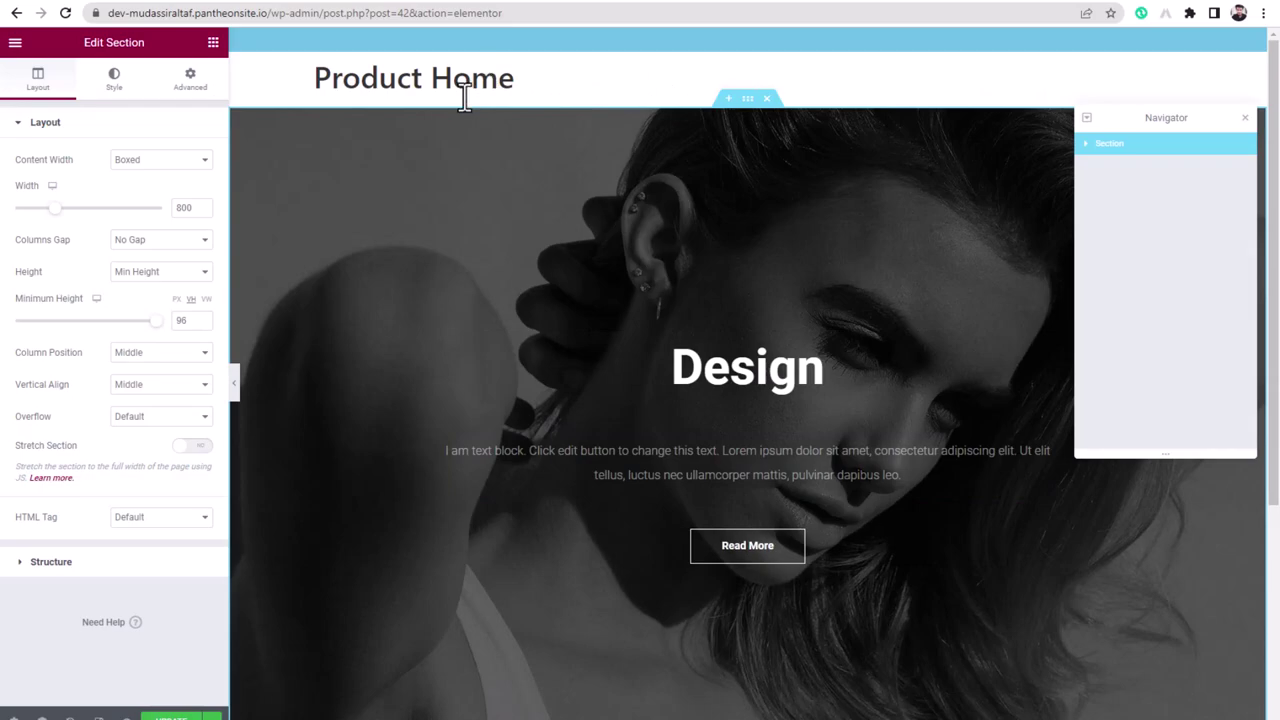
click(535, 88)
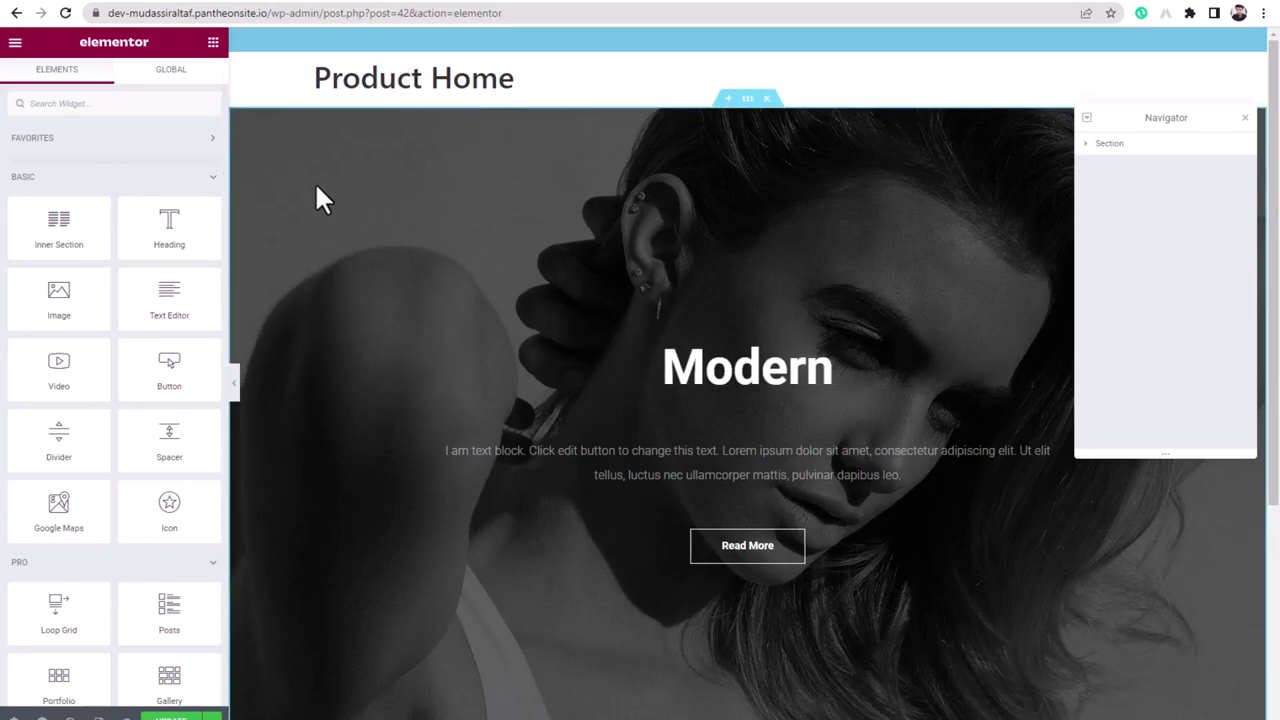
click(747, 100)
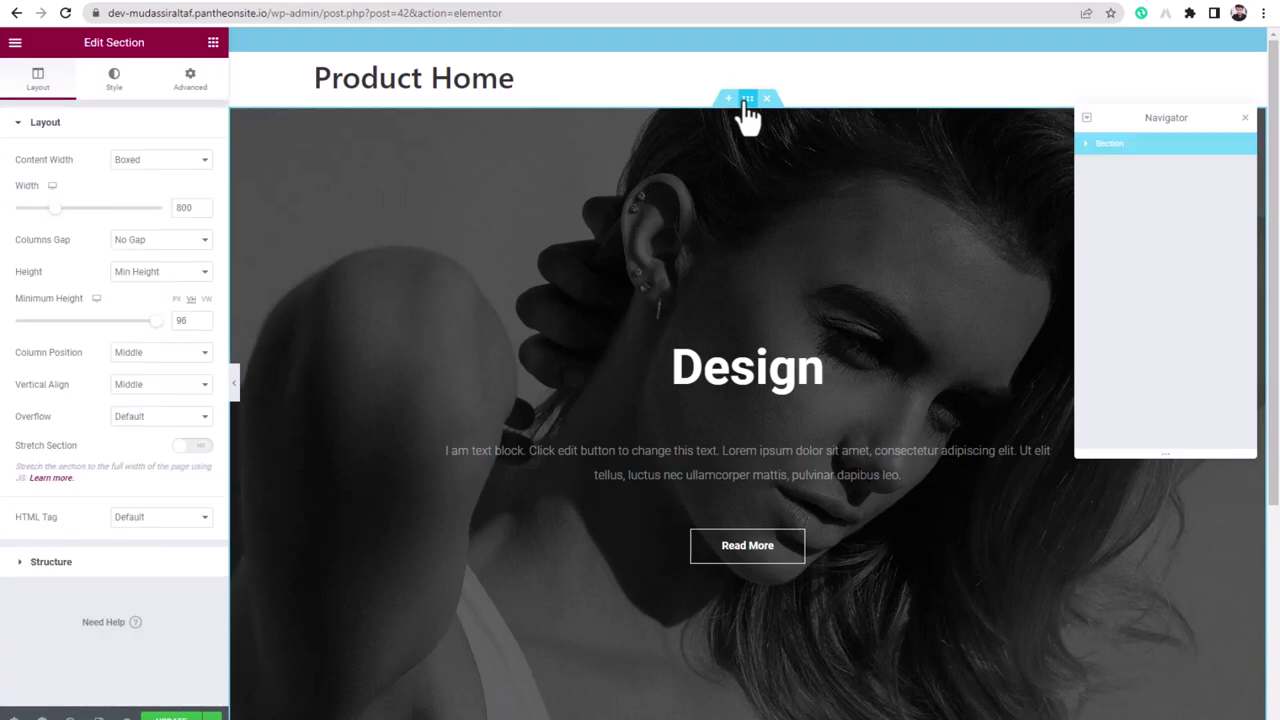
- Unlink the hero section's margins, enter -150 for the top margin, then drag it to -80 px
click(204, 84)
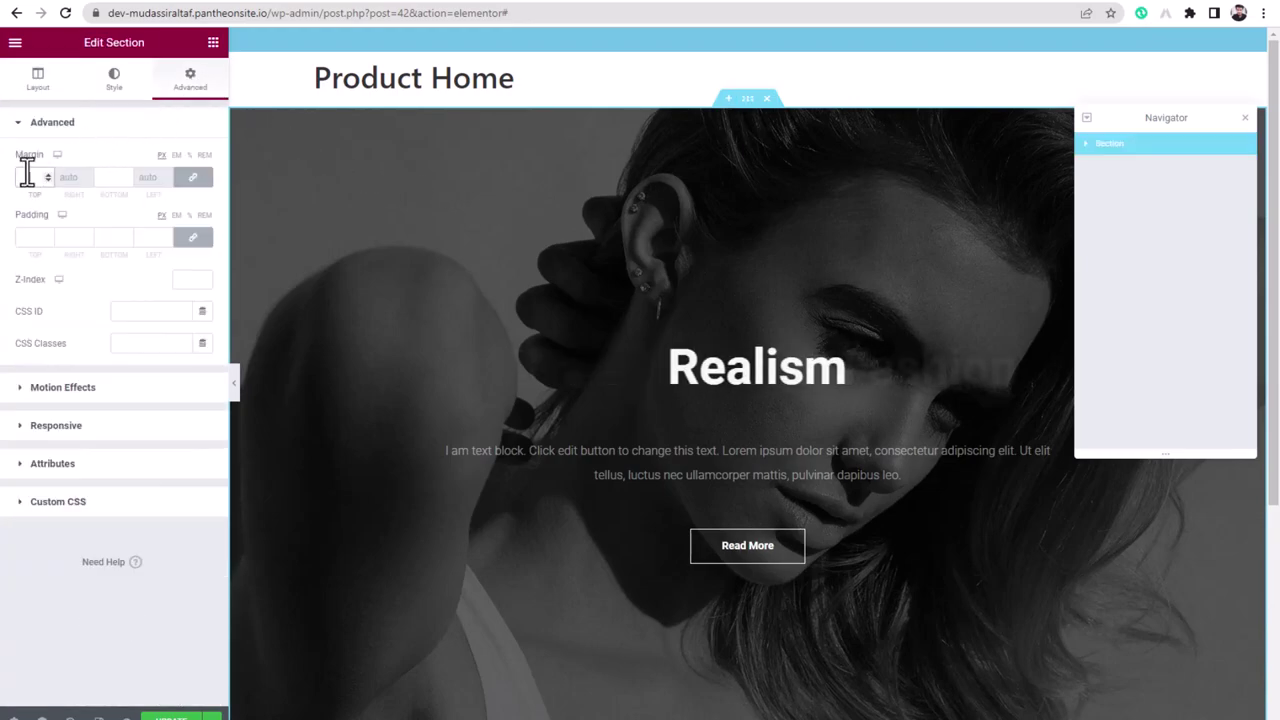
click(195, 181)
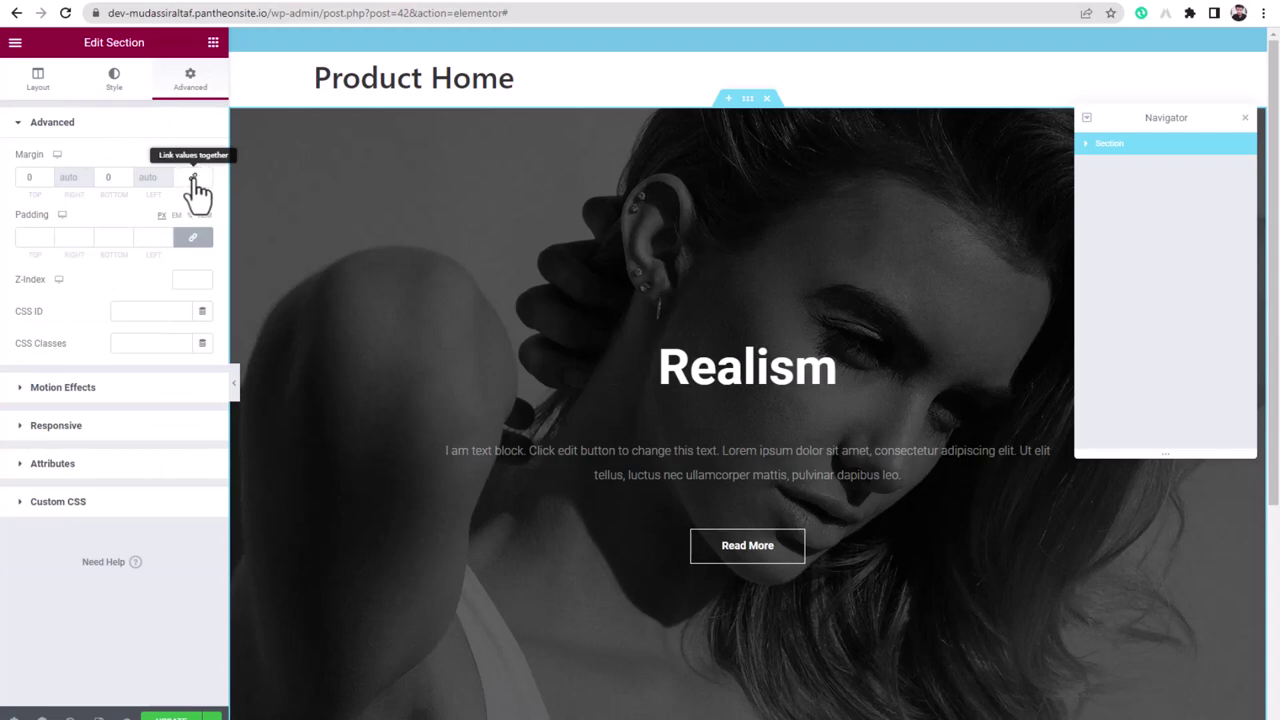
click(33, 178)
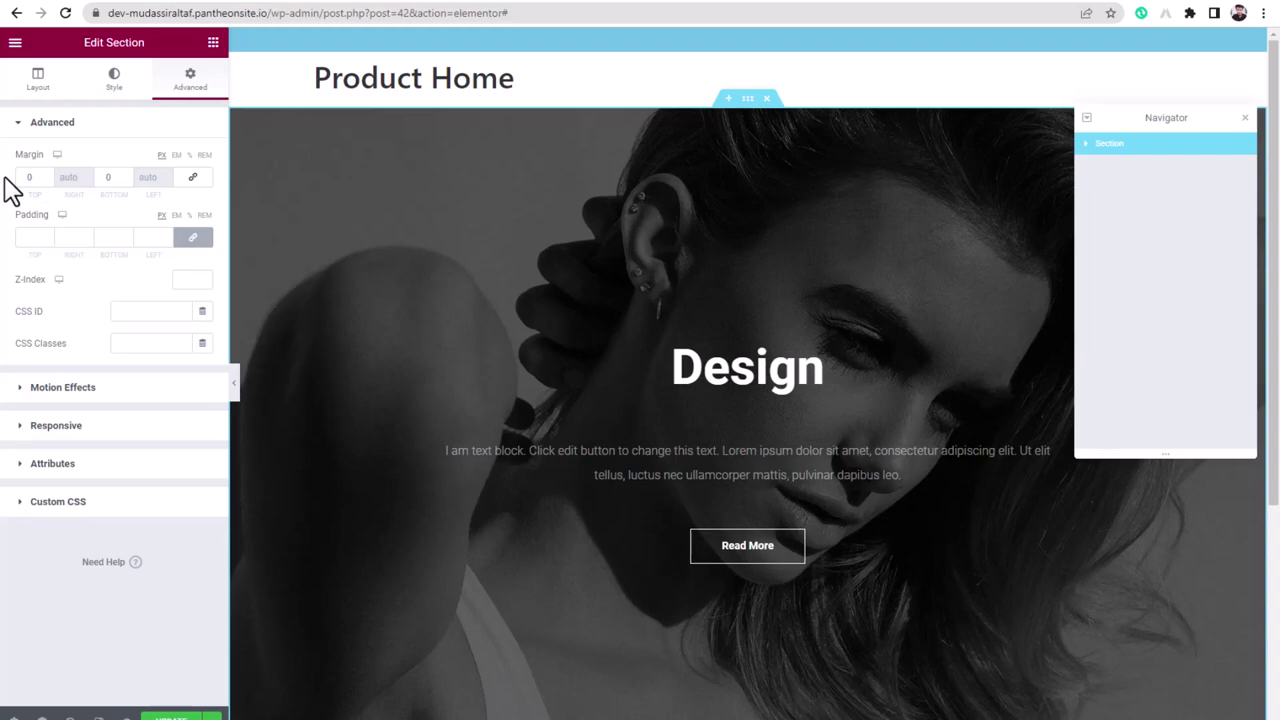
click(33, 177)
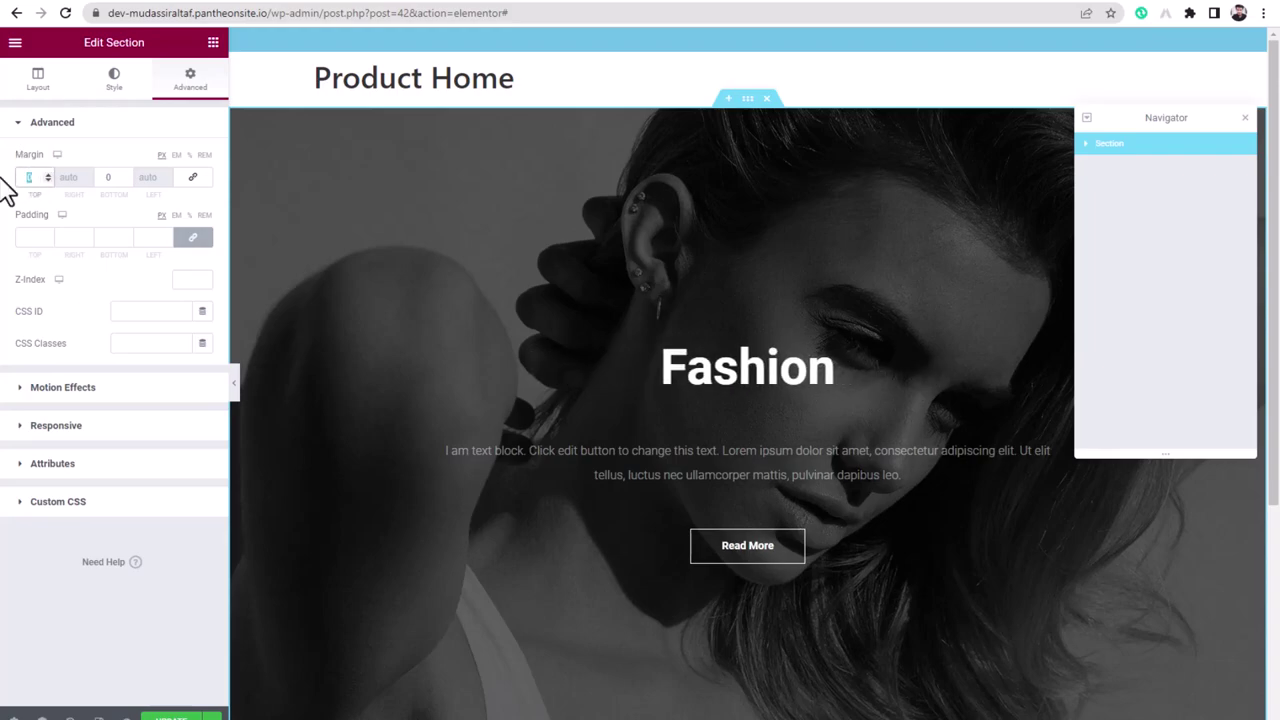
text(-150)
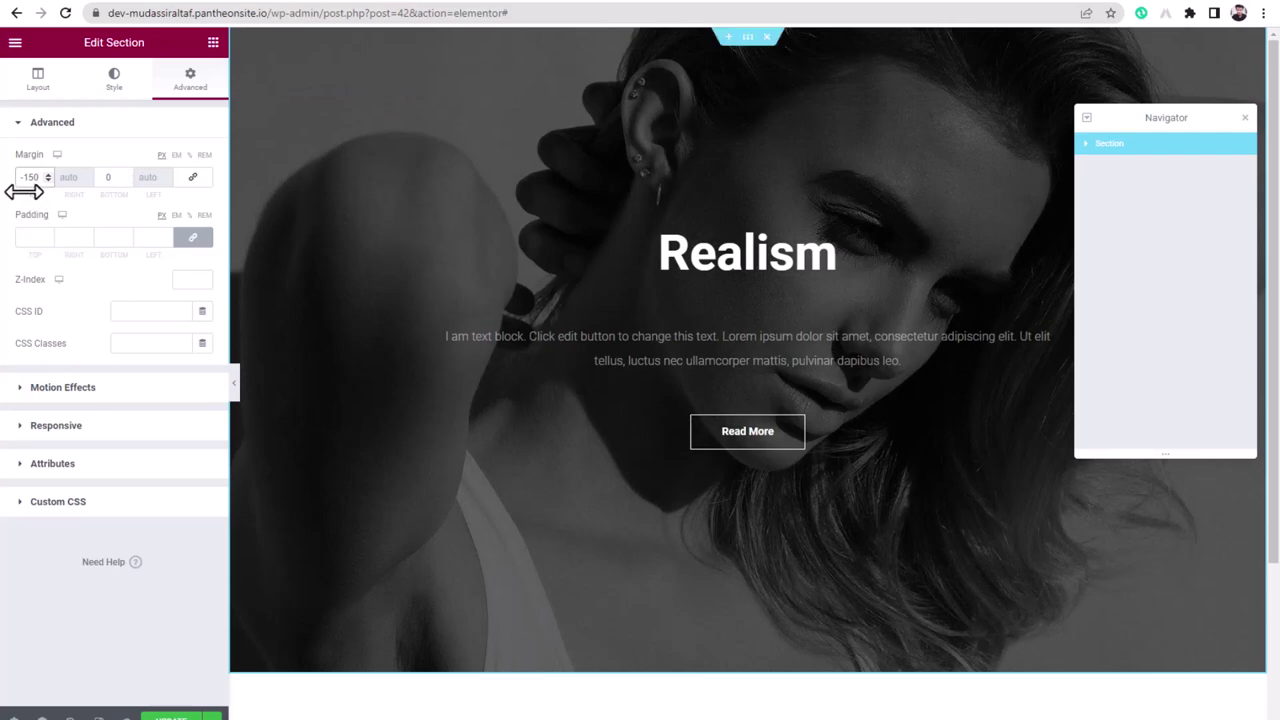
drag(30, 177, 40, 191)
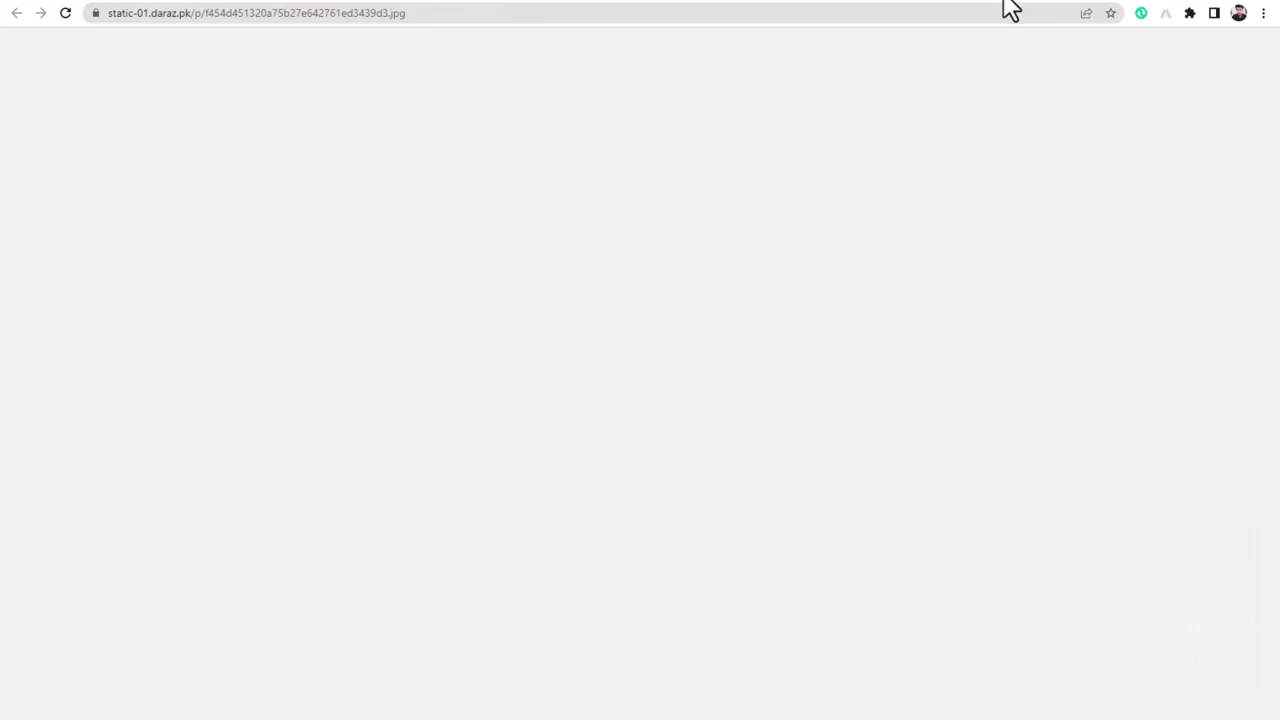
- Go to pexels.com and search for iphone photos
click(984, 13)
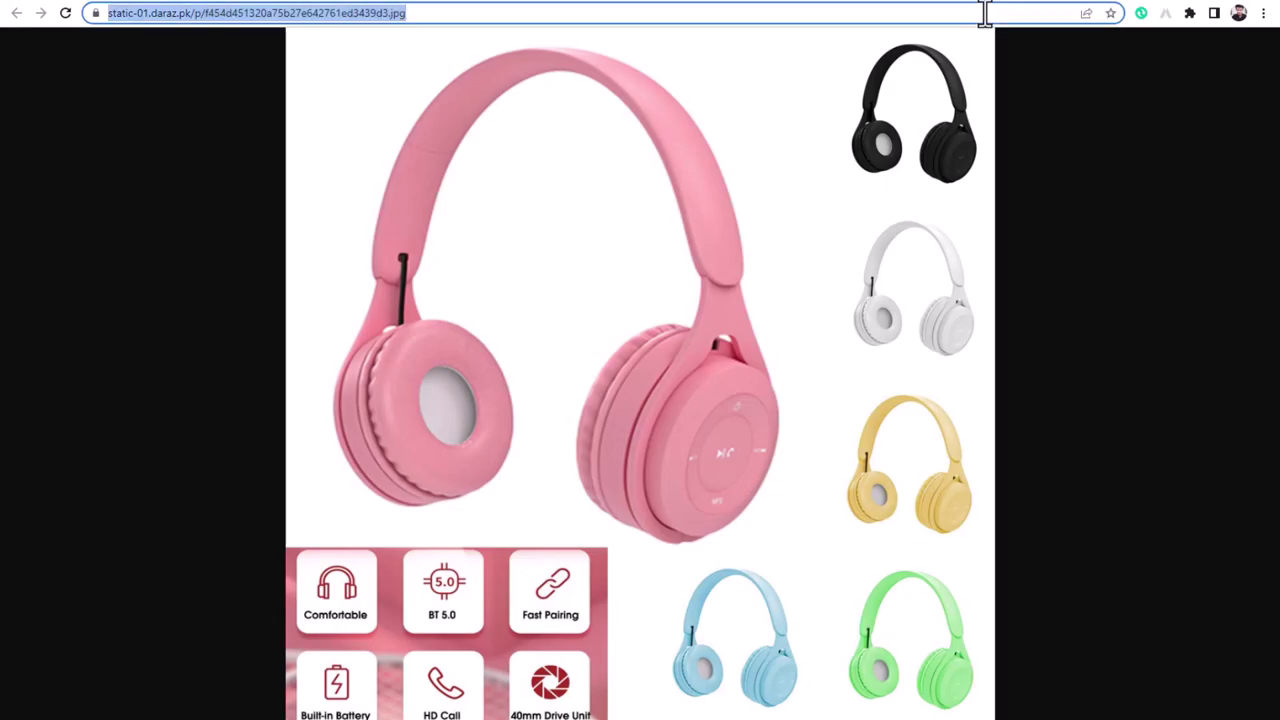
text(pexels.com)
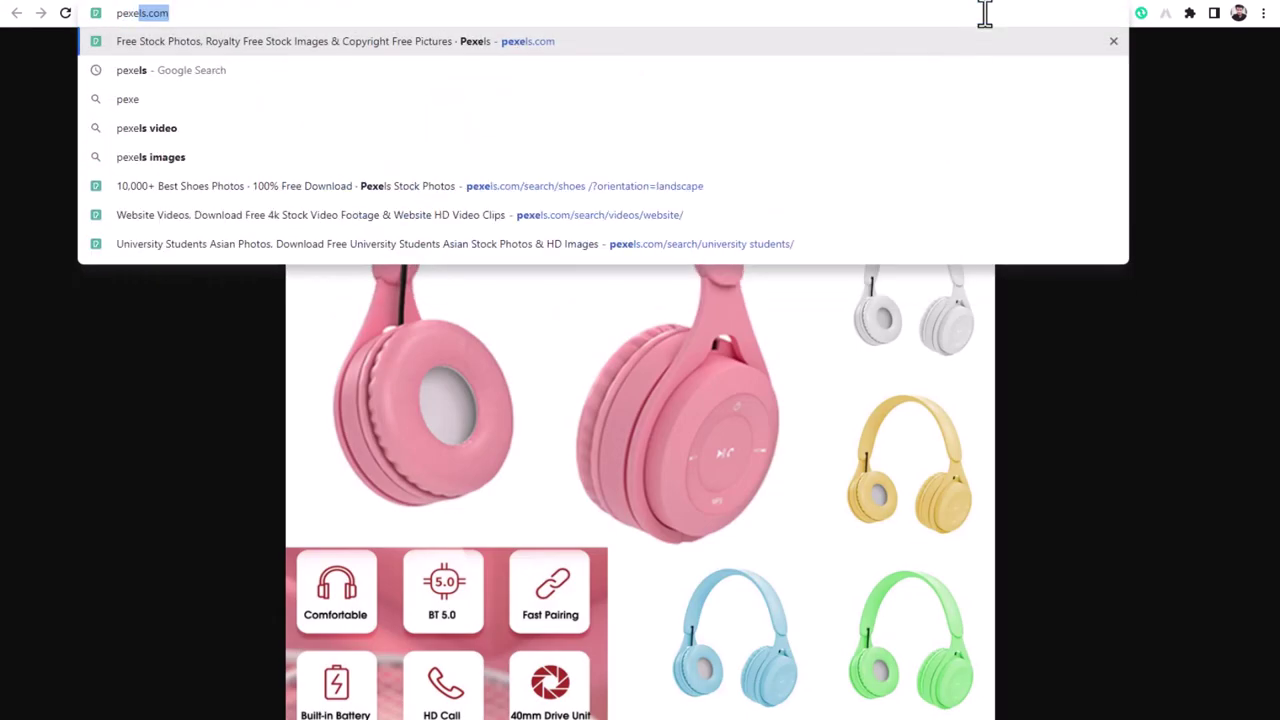
key(Return)
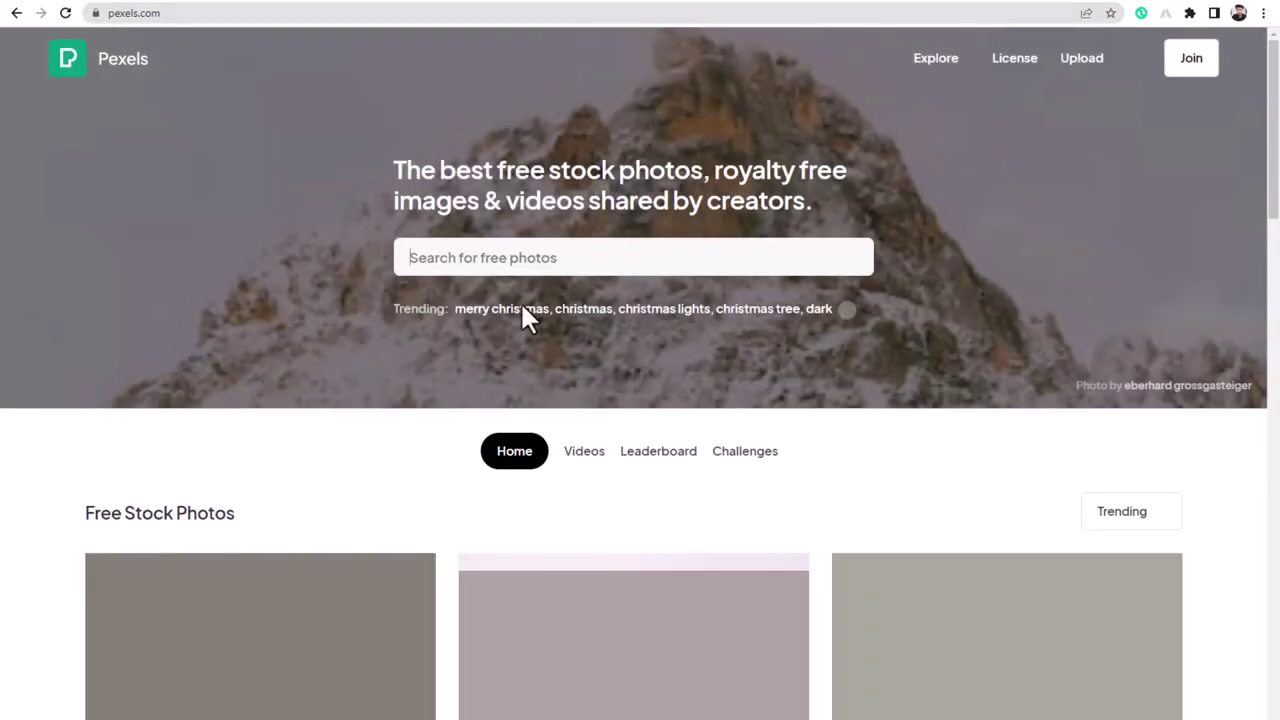
click(522, 256)
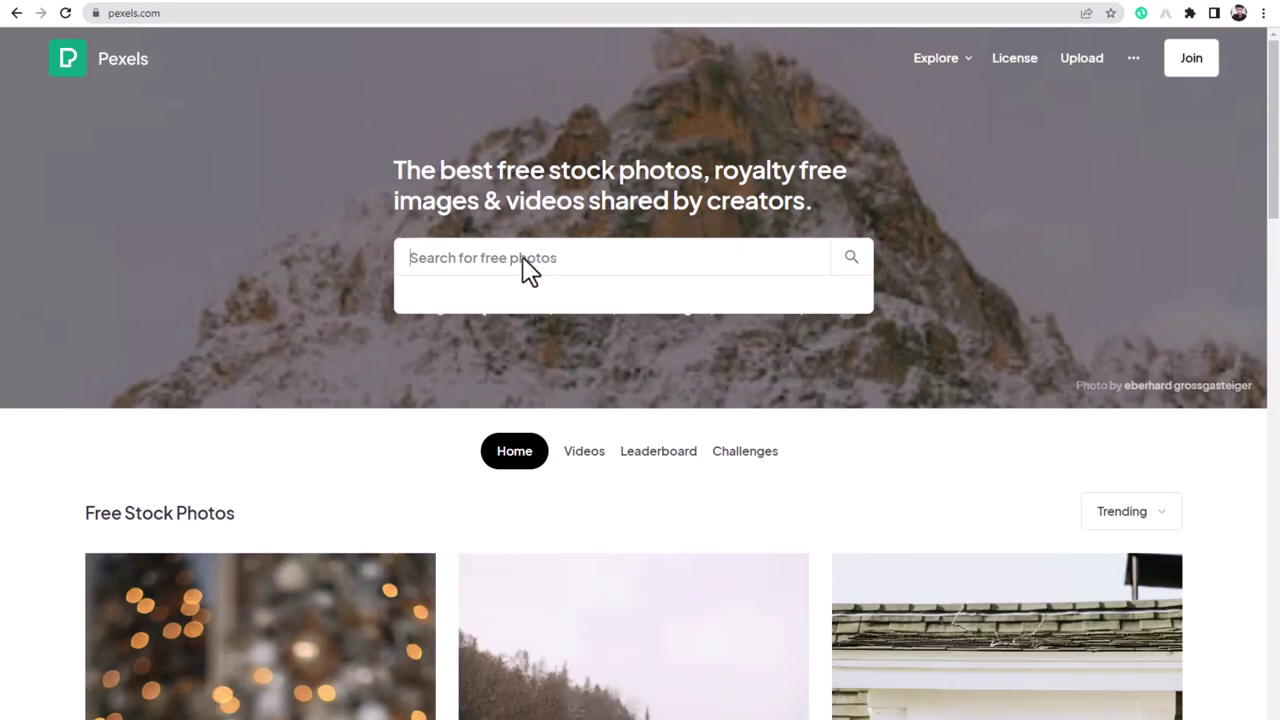
text(iphone)
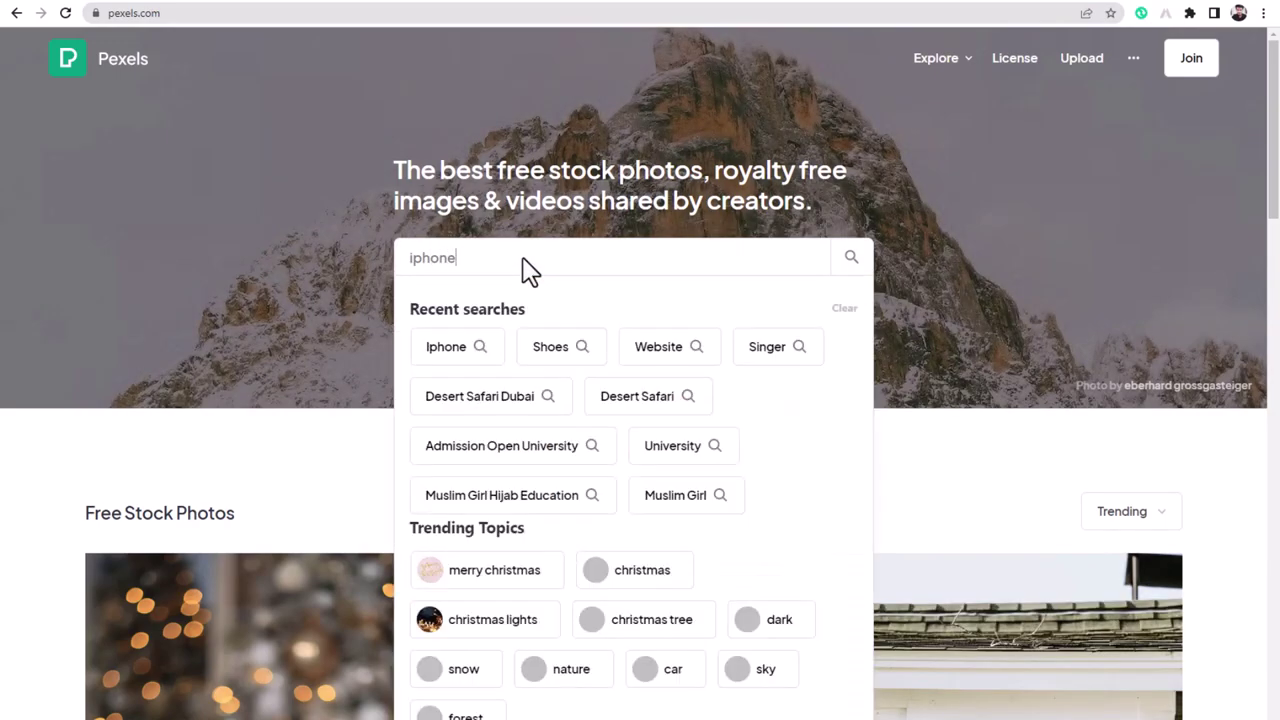
key(Return)
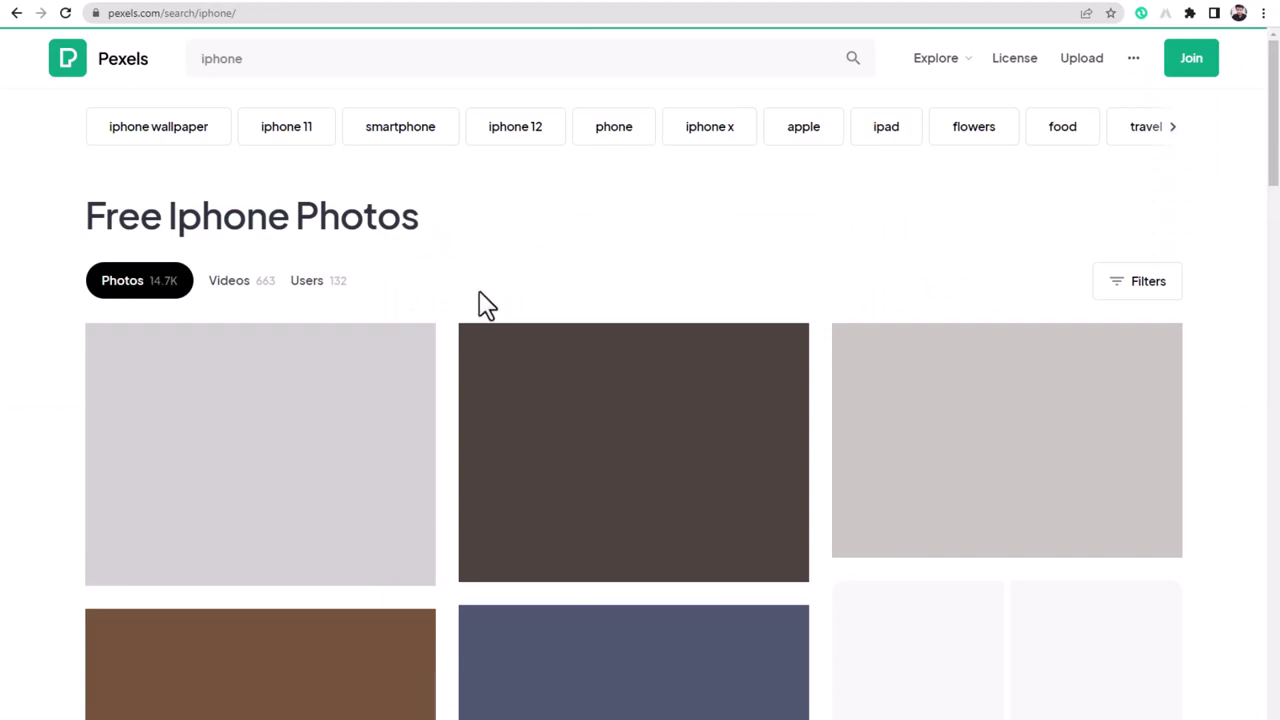
- Copy the image address of the Black Iphone 7 on Brown Table photo and return to WordPress
scroll(640, 470, down, 3)
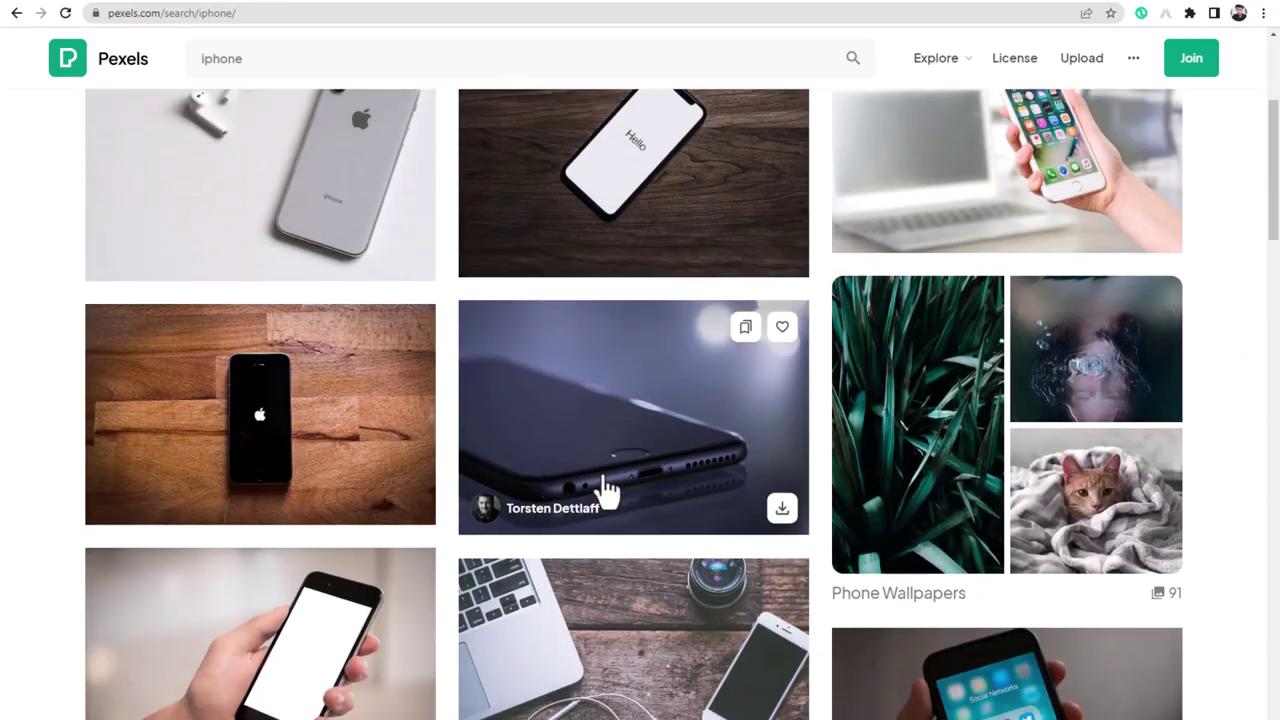
click(626, 368)
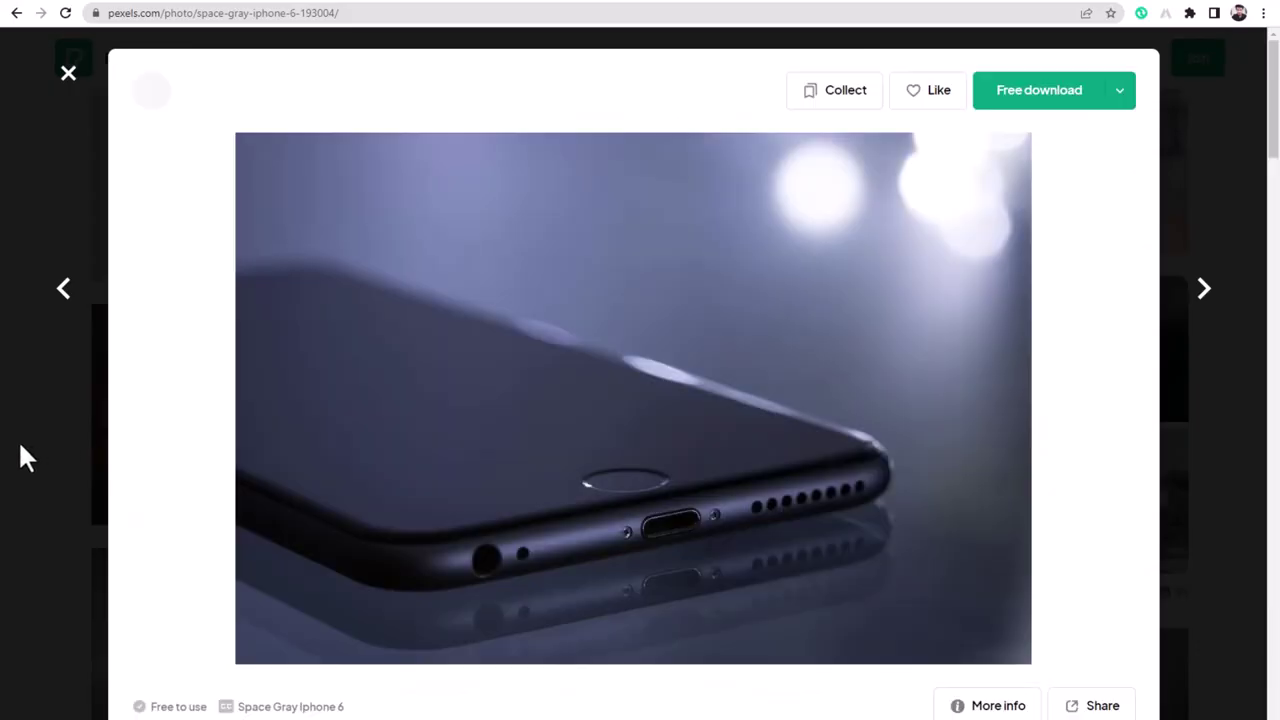
click(20, 447)
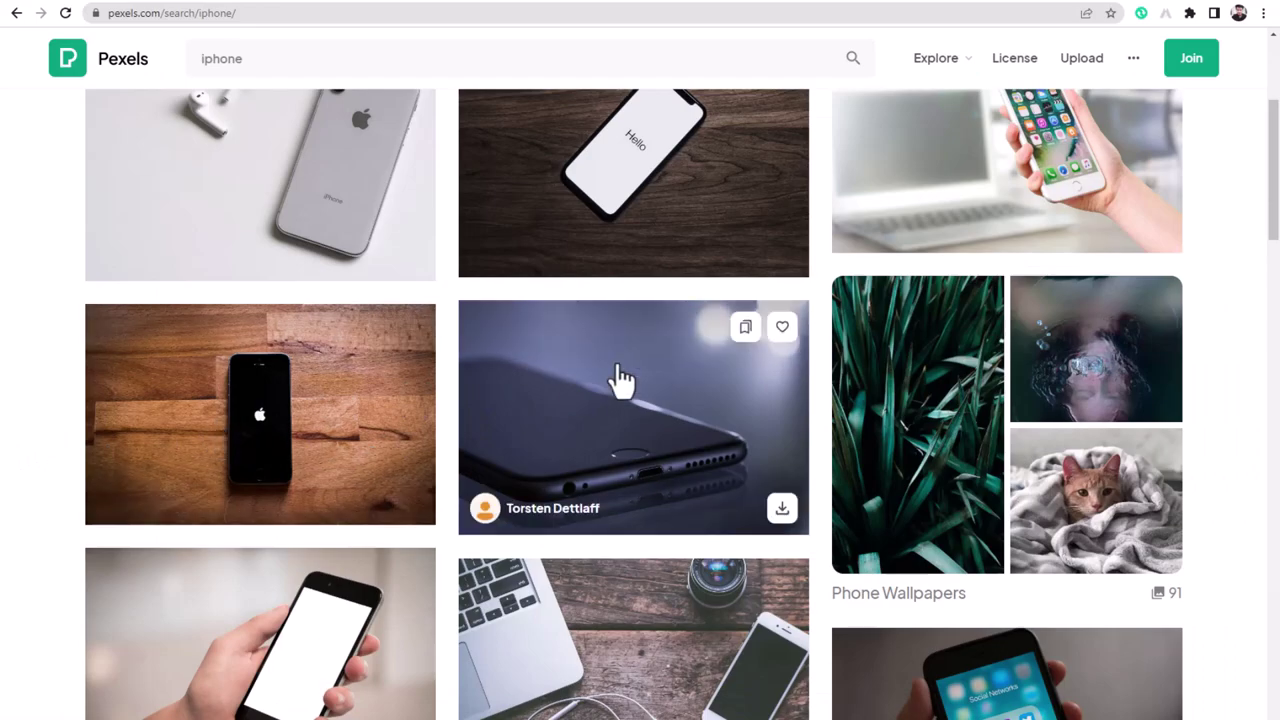
scroll(590, 340, up, 1)
click(617, 236)
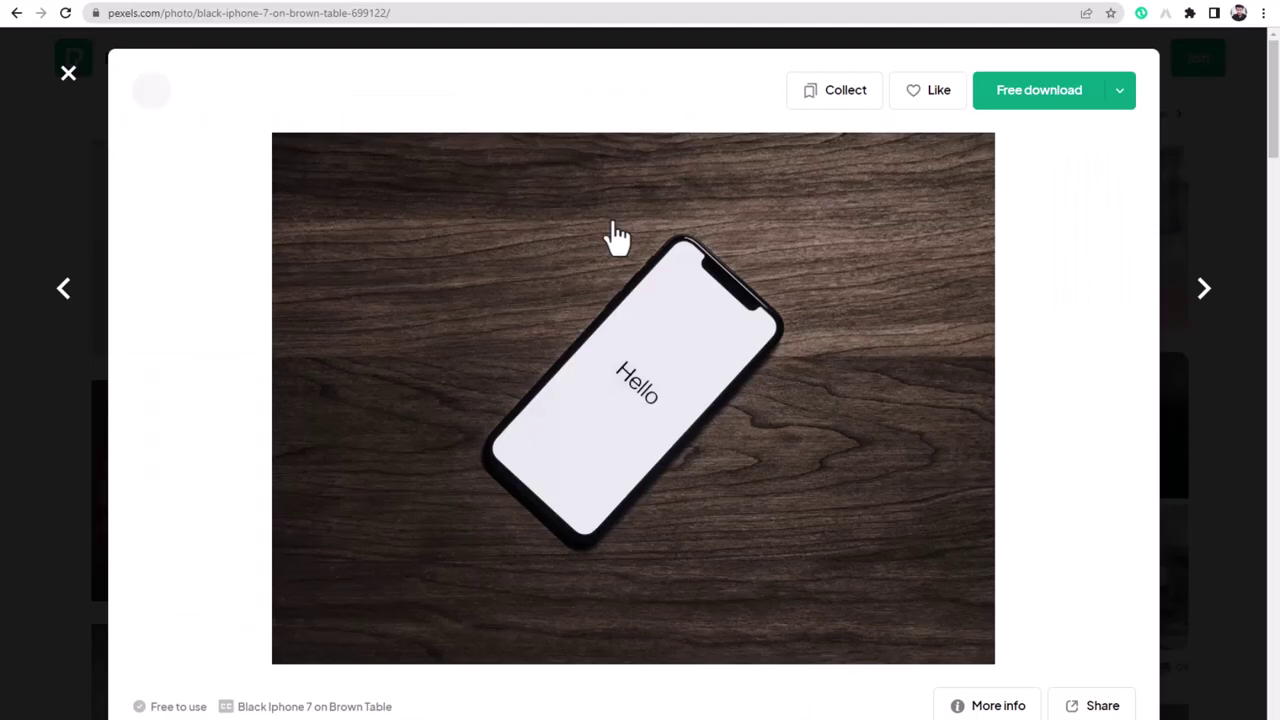
right_click(426, 282)
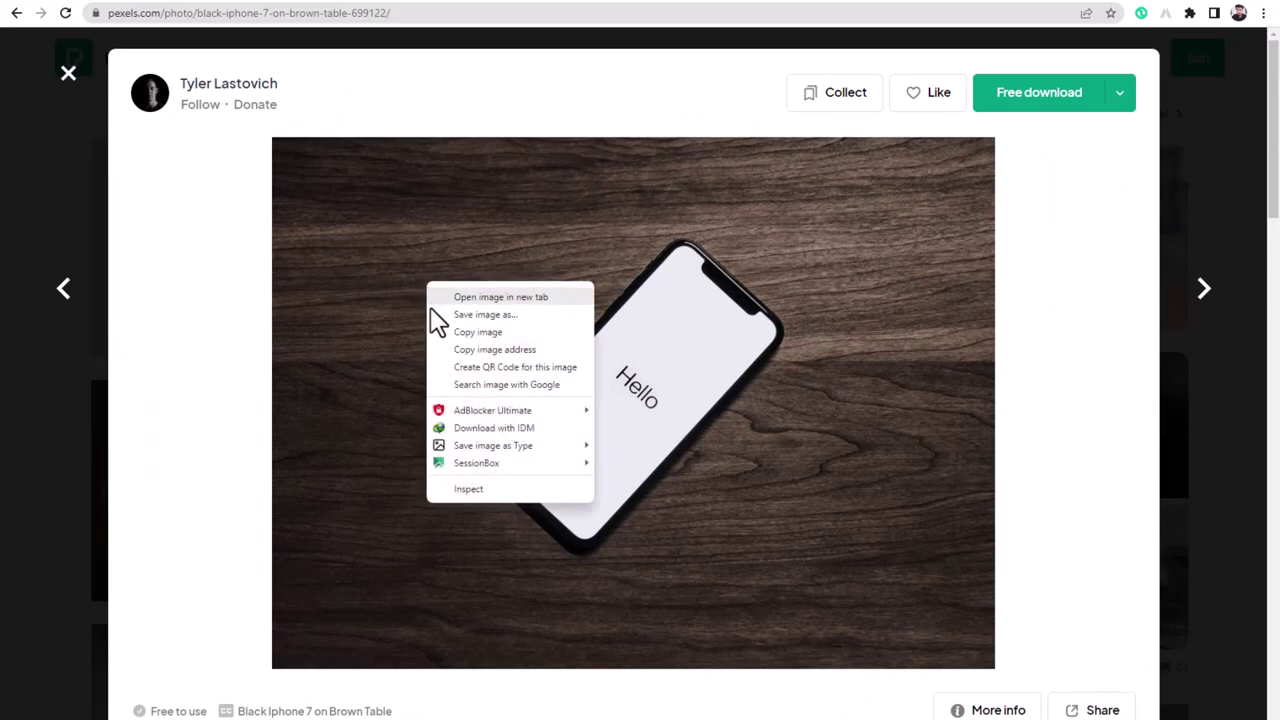
click(514, 349)
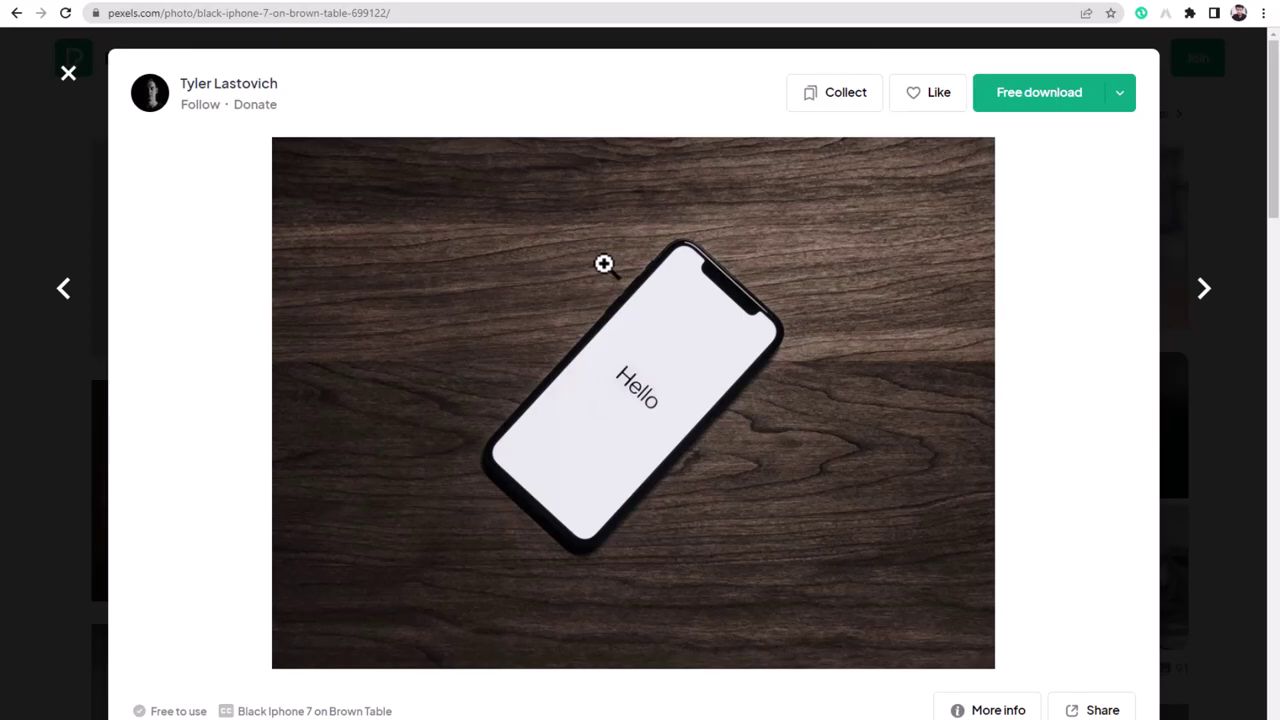
click(587, 0)
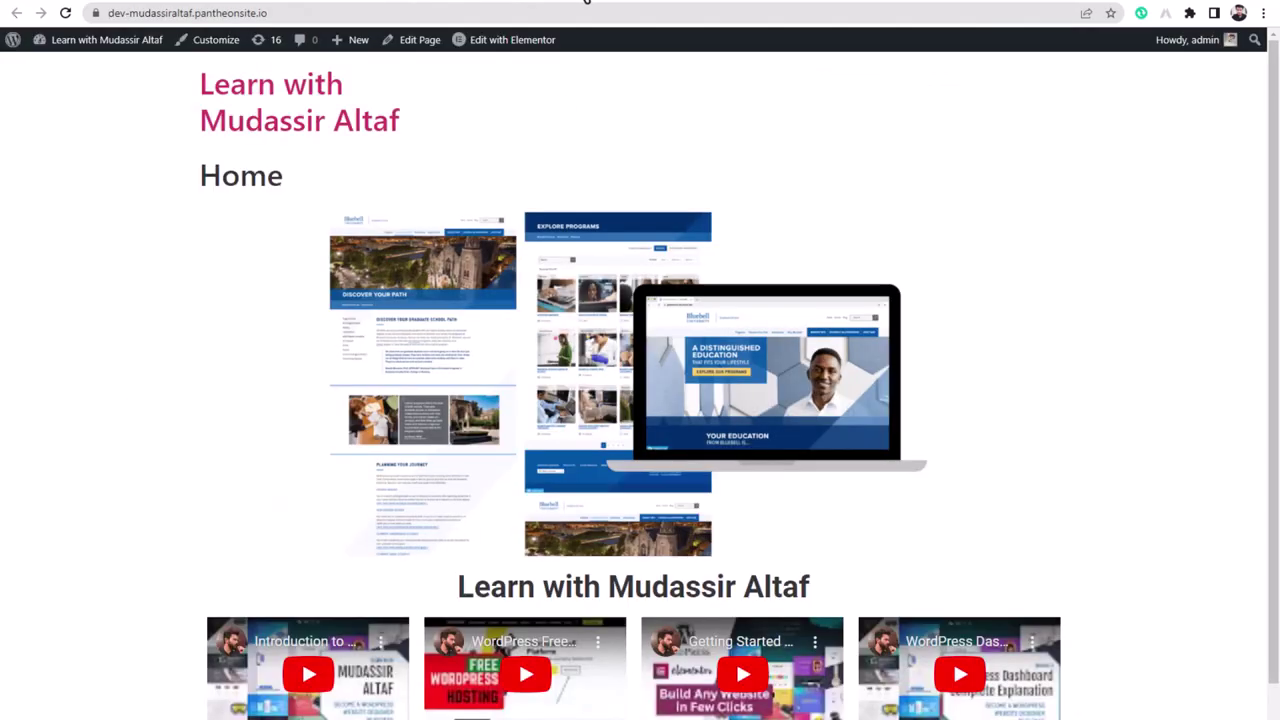
- Set the hero section's background image from the pasted Pexels 'Hello' iPhone photo URL
click(484, 0)
click(508, 0)
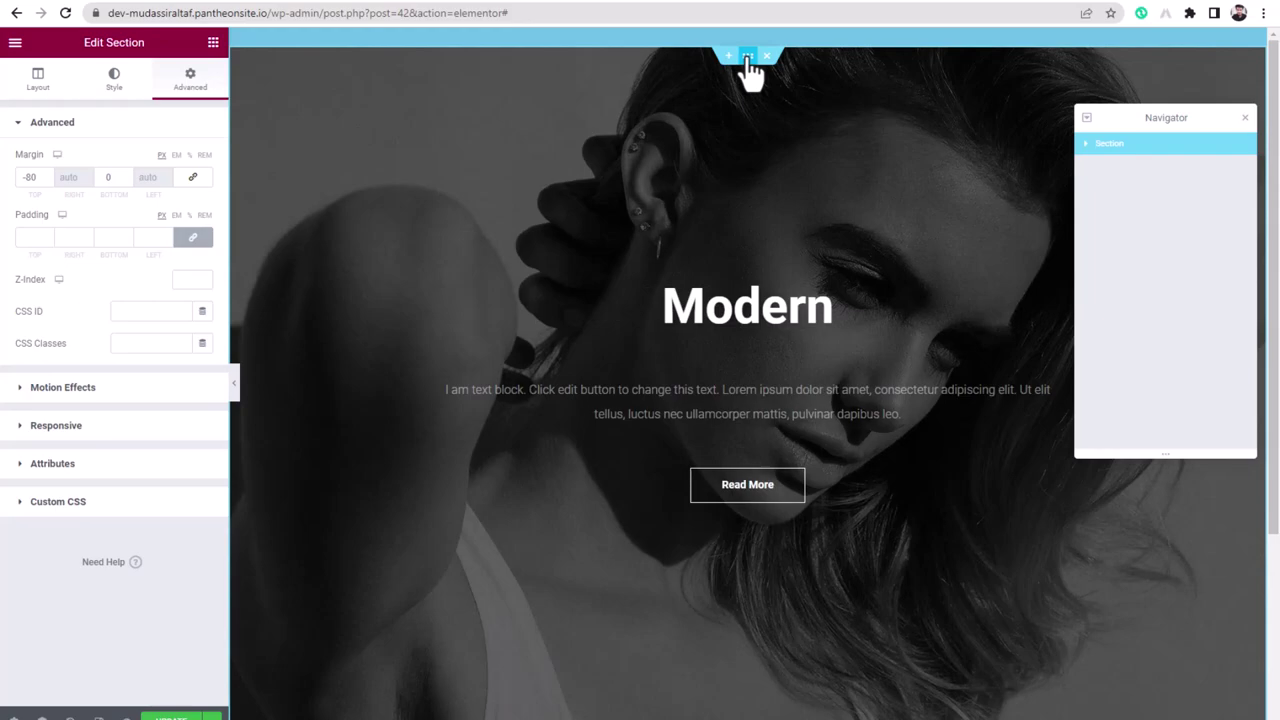
click(114, 85)
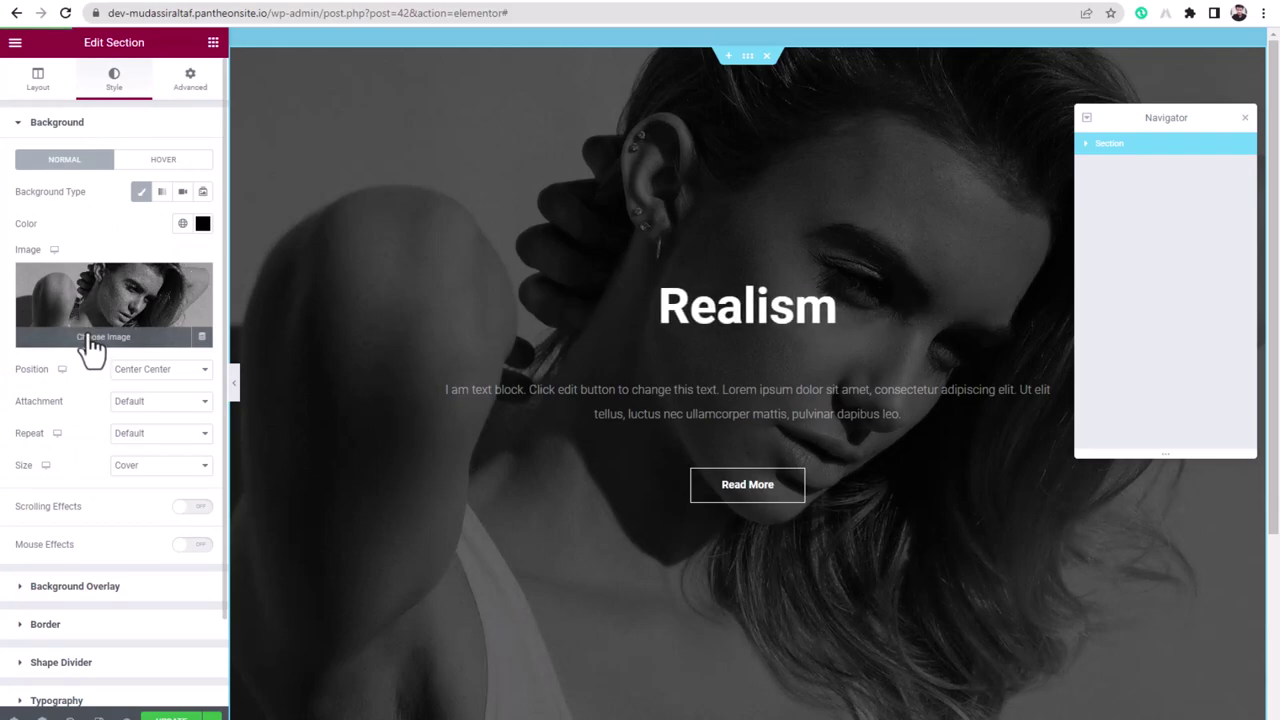
click(88, 345)
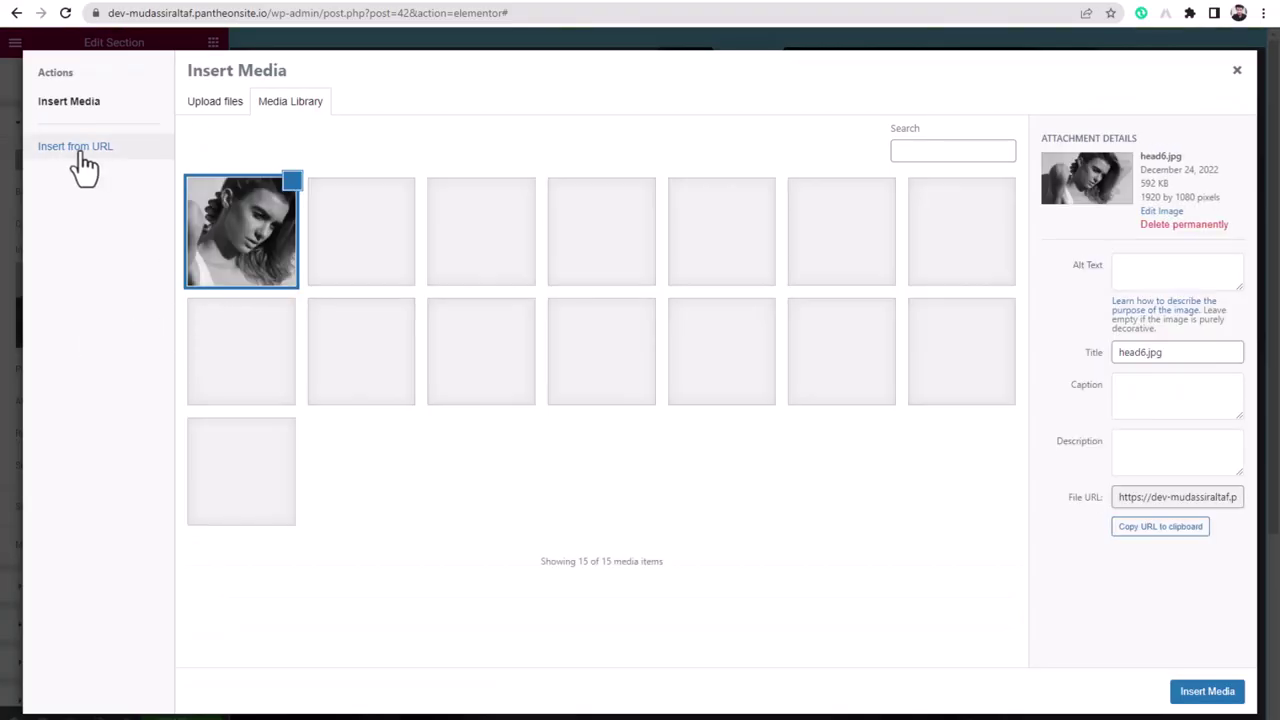
click(76, 152)
click(269, 120)
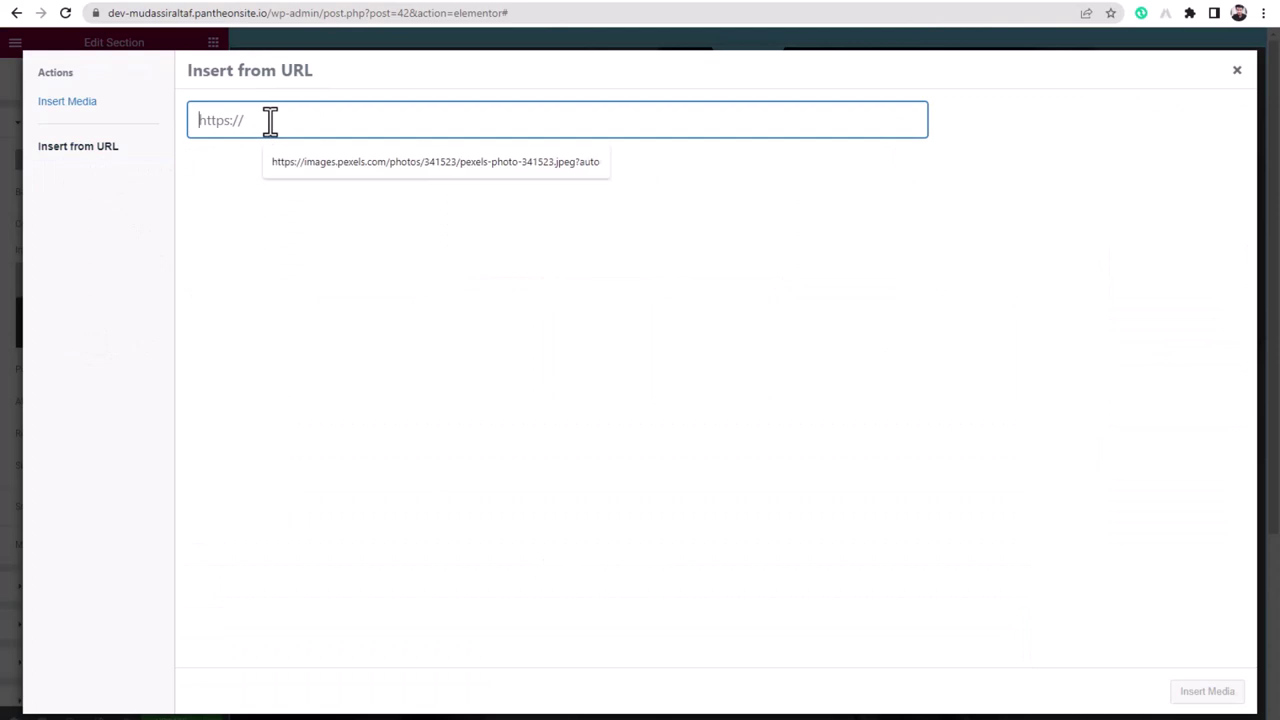
right_click(269, 120)
click(303, 239)
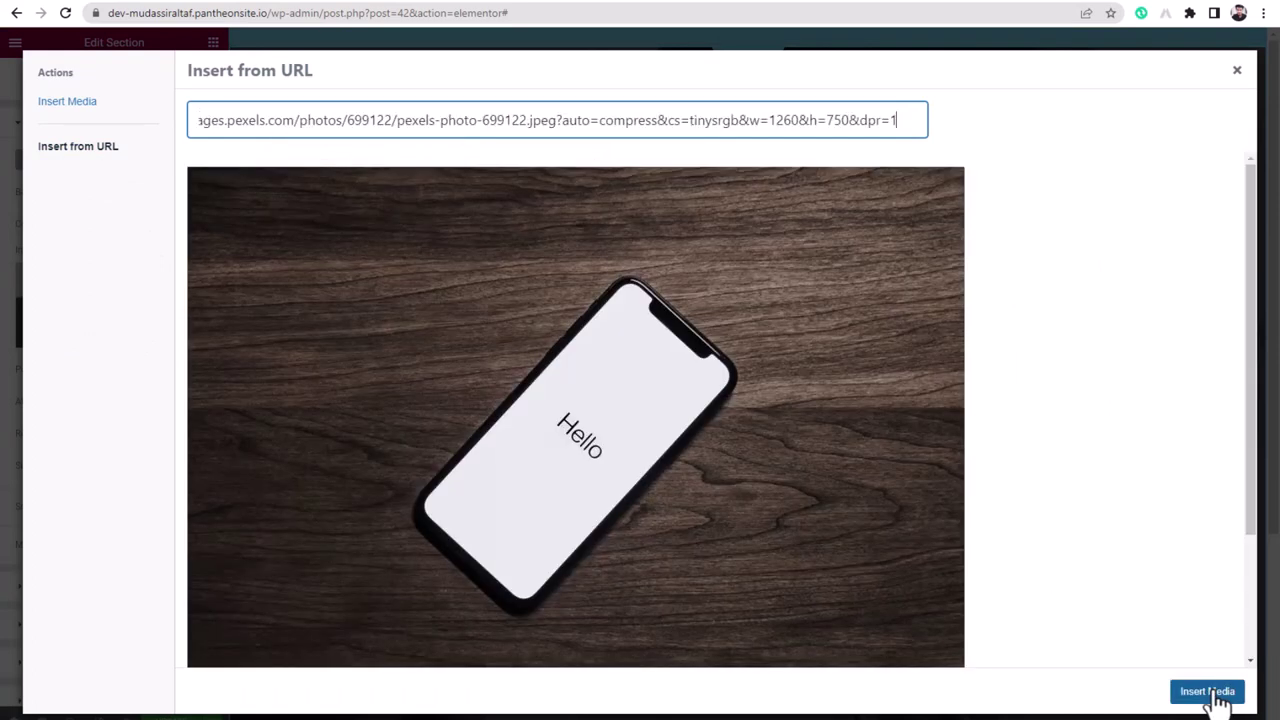
click(1210, 691)
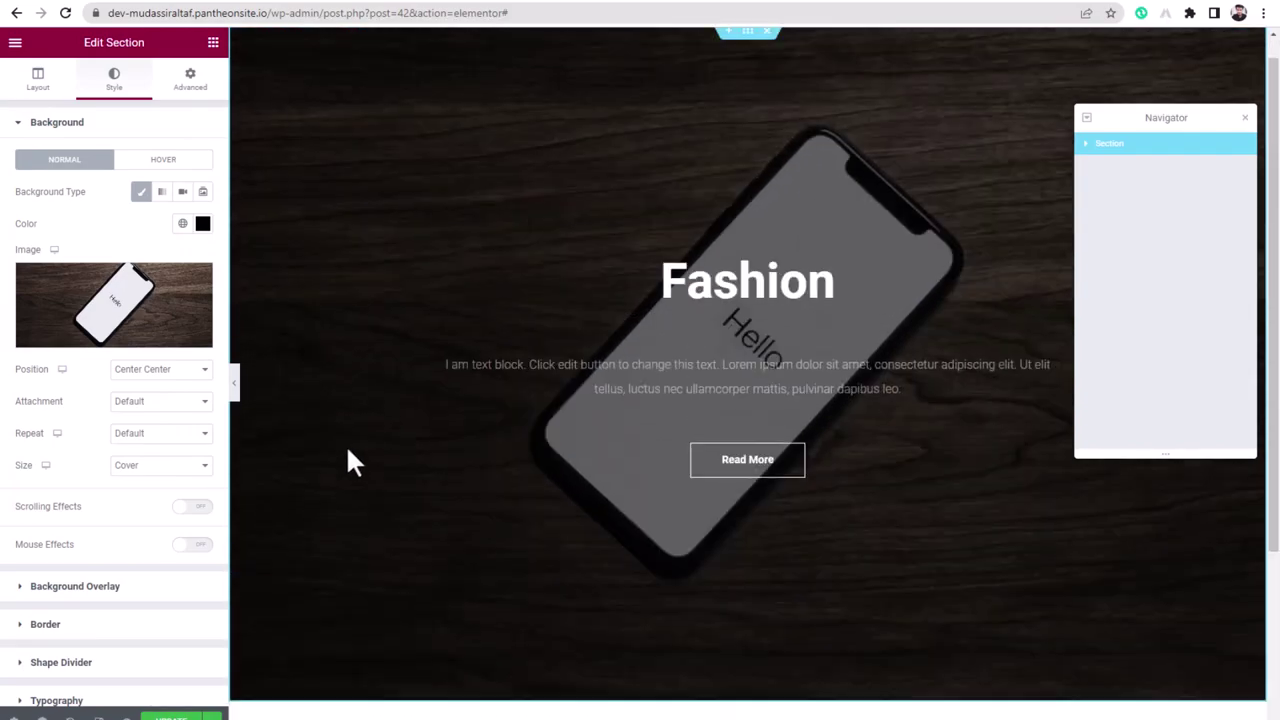
click(714, 308)
- Replace the rotating words Design, Fashion, Realism, Modern with Learn, with, and the author's first and last name
click(65, 323)
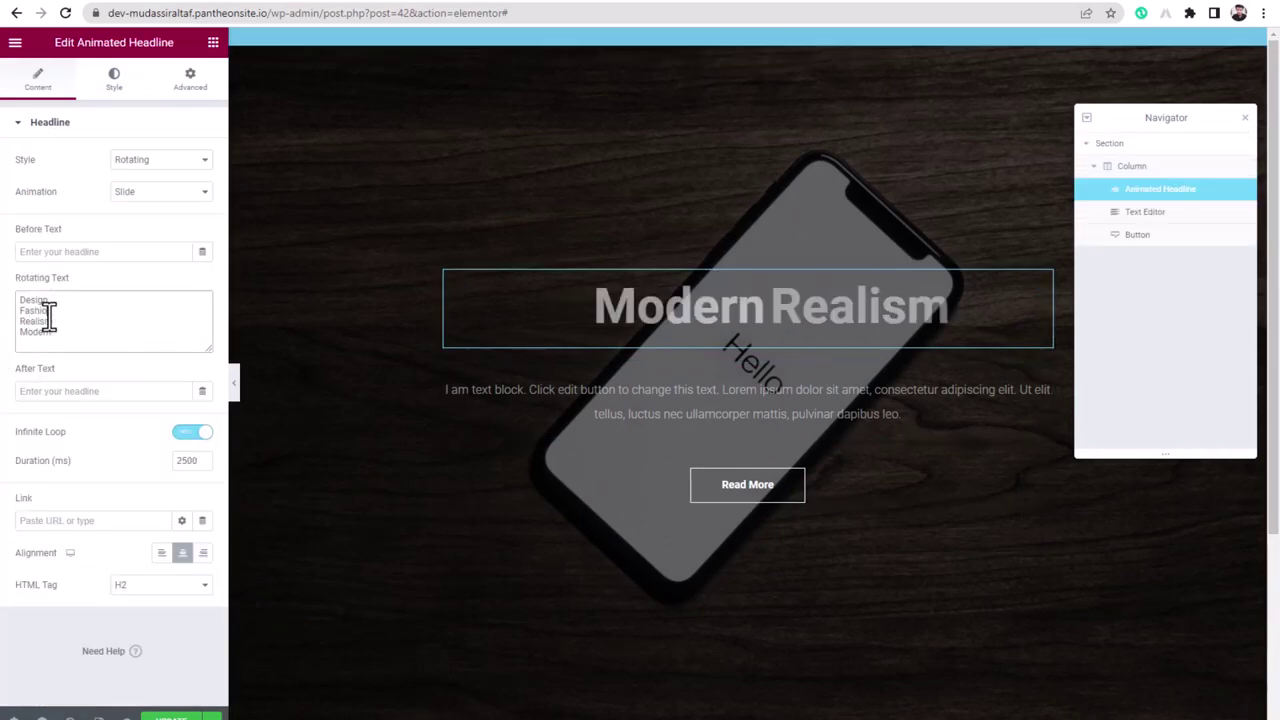
drag(40, 333, 68, 297)
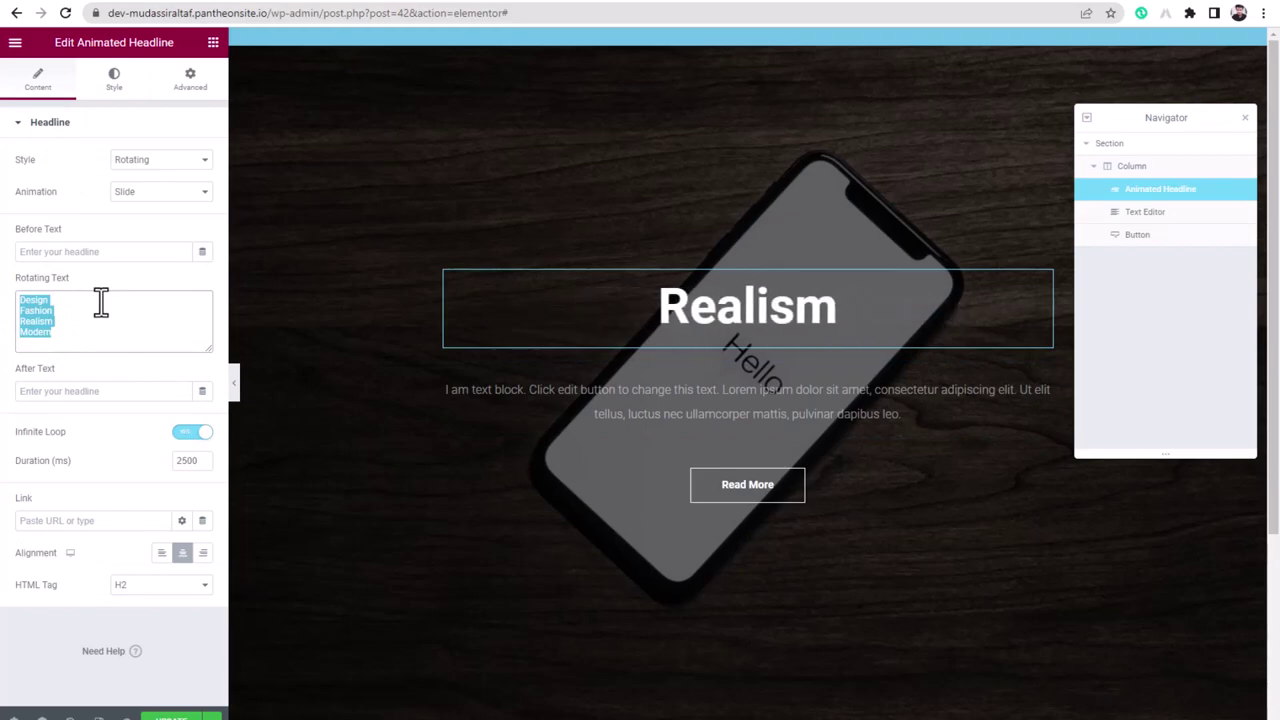
text(Learn)
key(Return)
text(with)
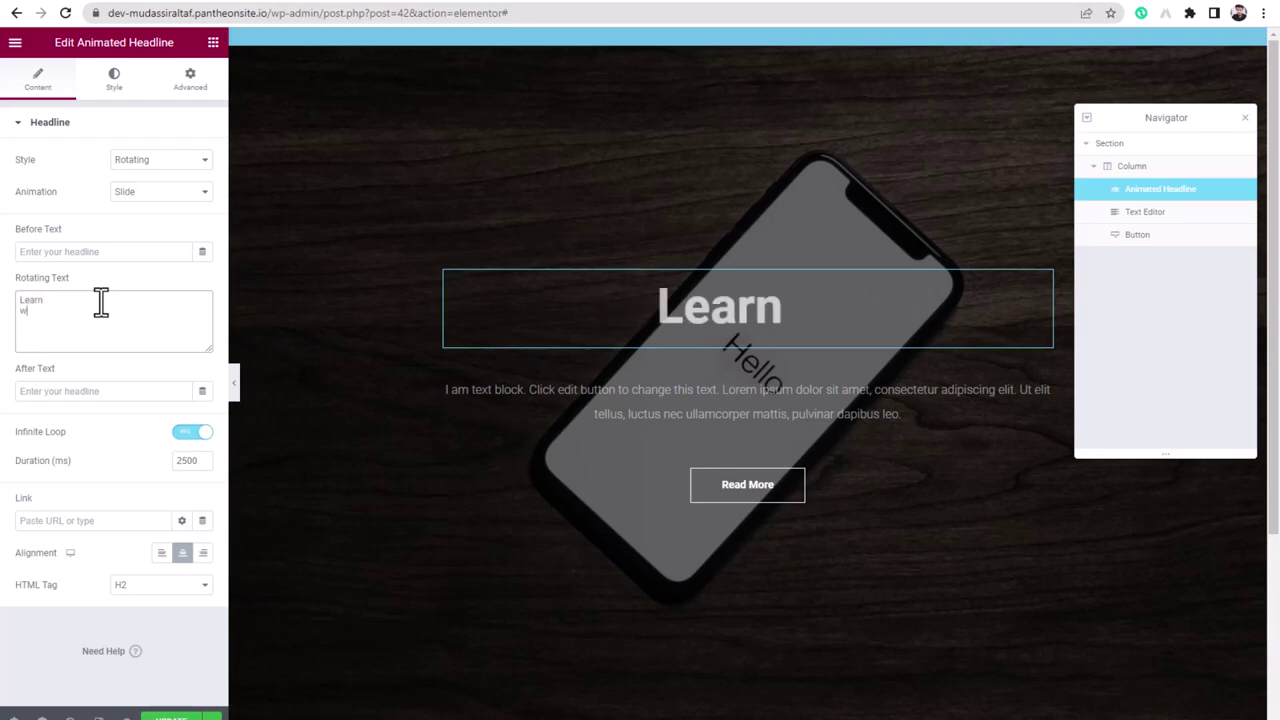
key(Return)
text(Mudassir)
key(Return)
text(Altaf)
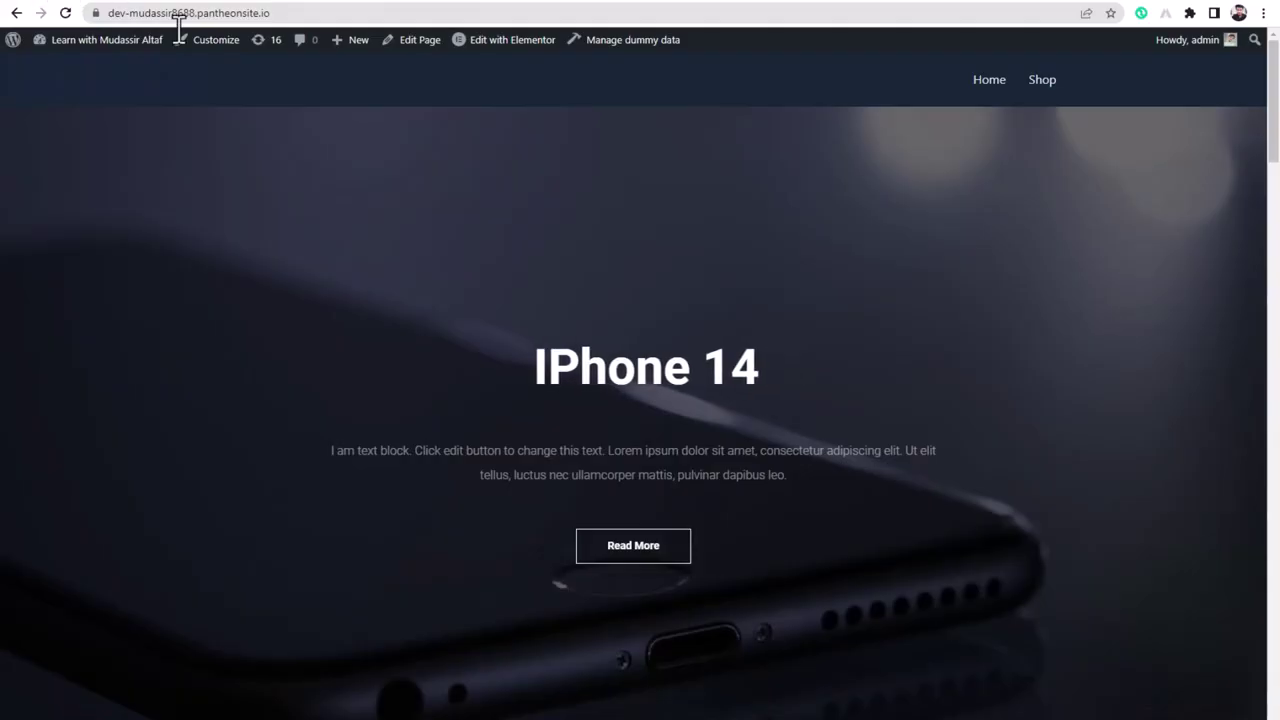
- Scroll through the reference iPhone 14 page's feature section, then the editor's empty area below the hero
scroll(405, 395, down, 5)
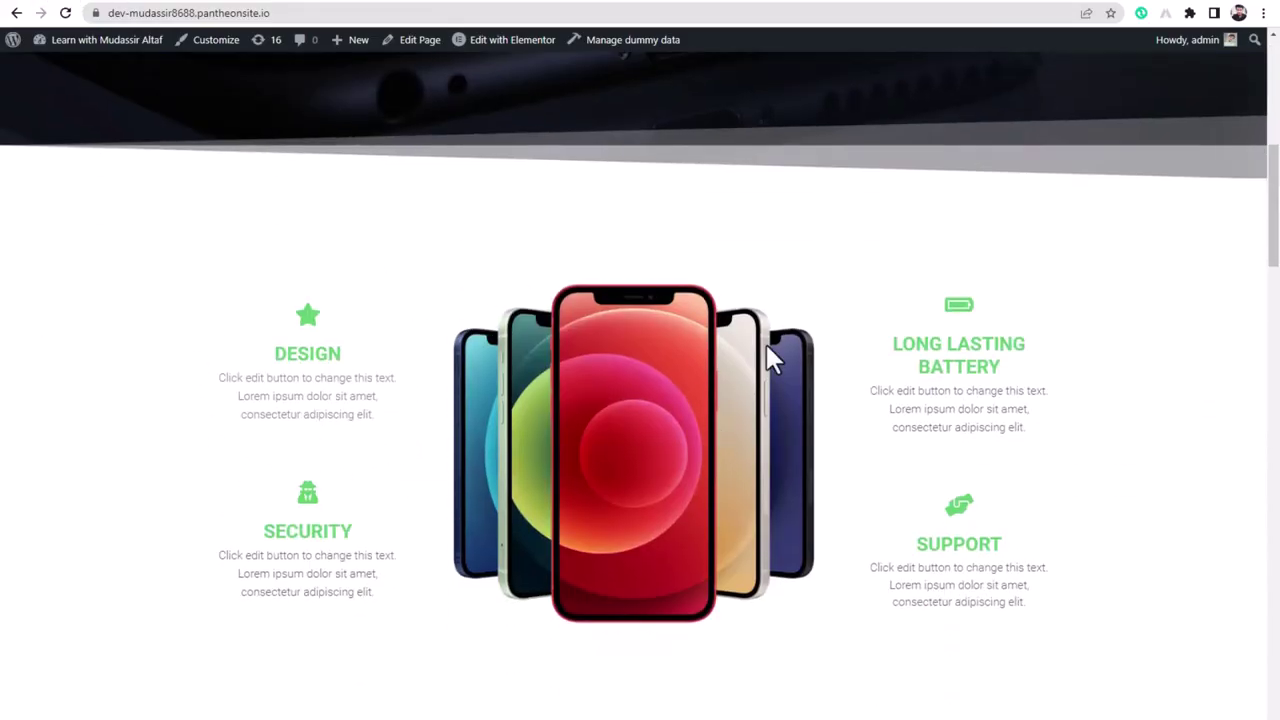
scroll(468, 490, up, 4)
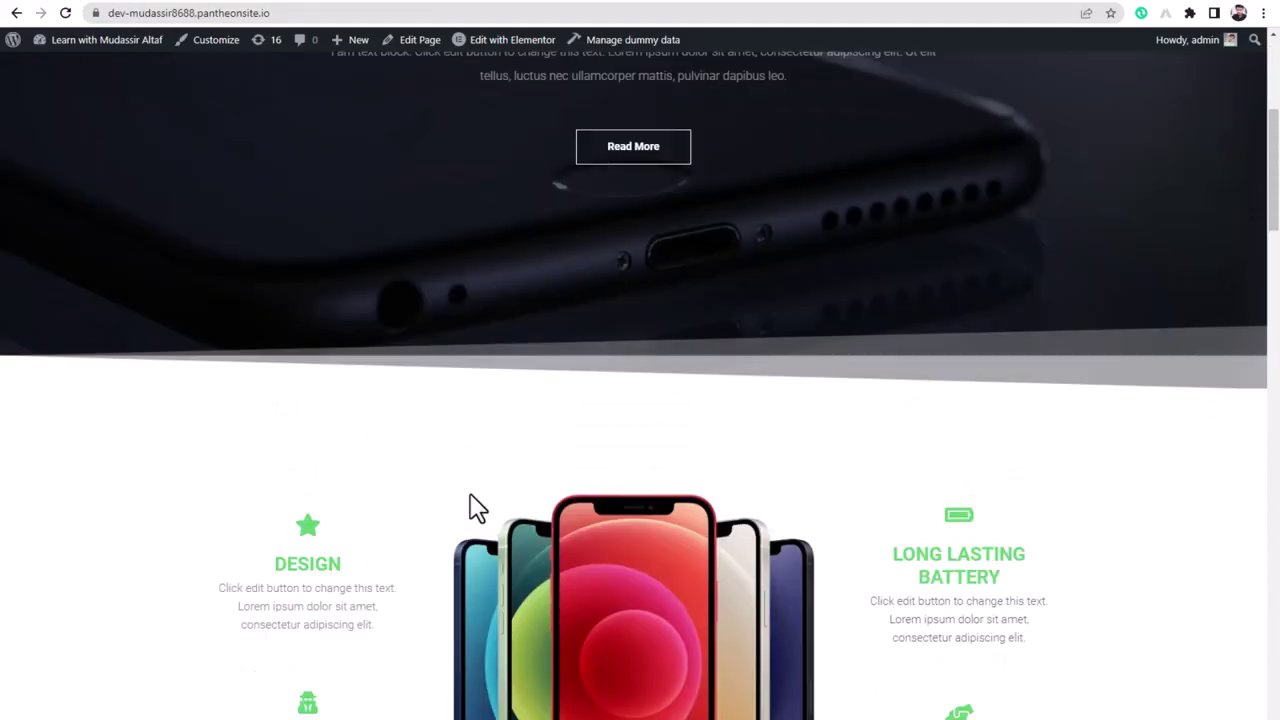
scroll(475, 455, down, 4)
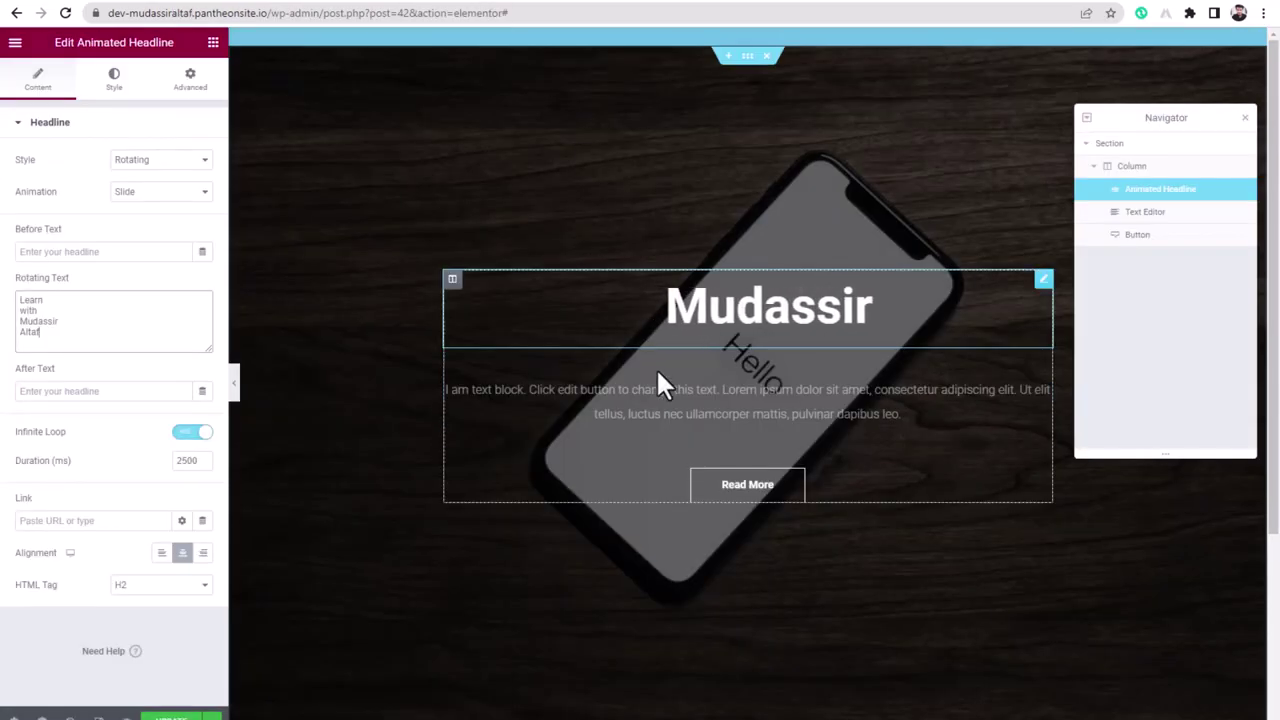
scroll(660, 374, down, 3)
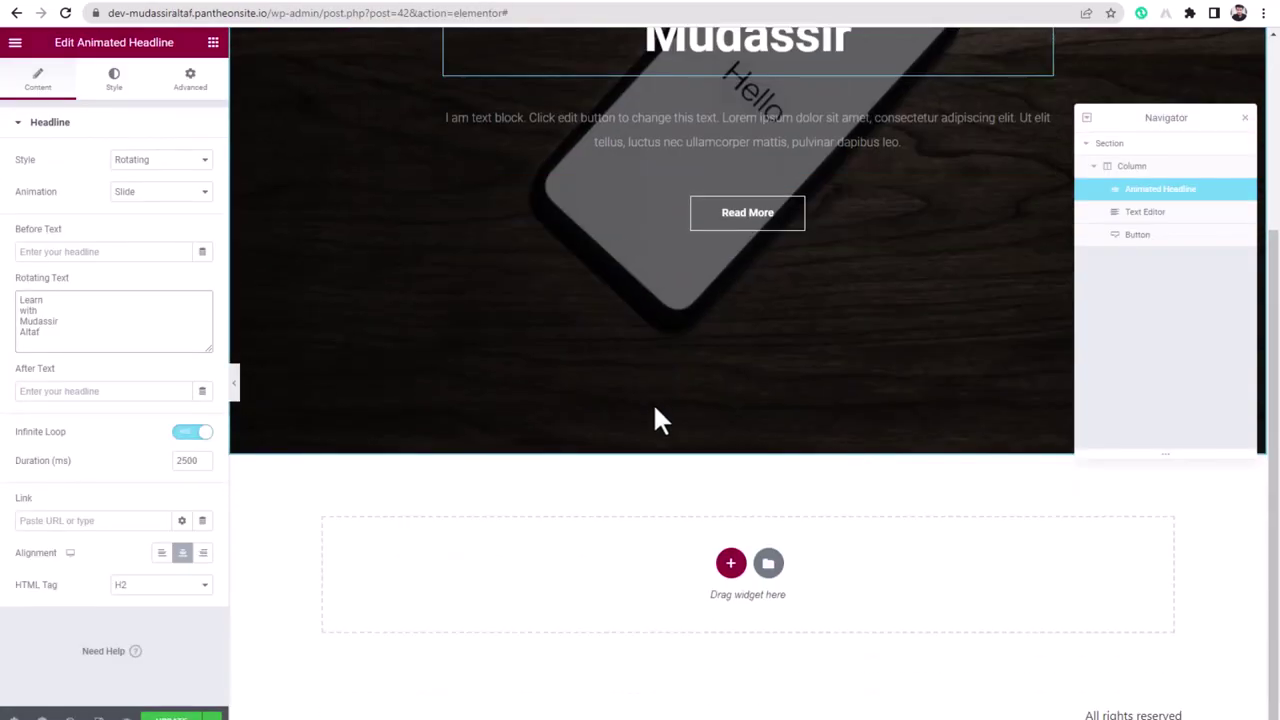
- Filter the template library to the Features category and insert the phone block with four icon items
click(768, 564)
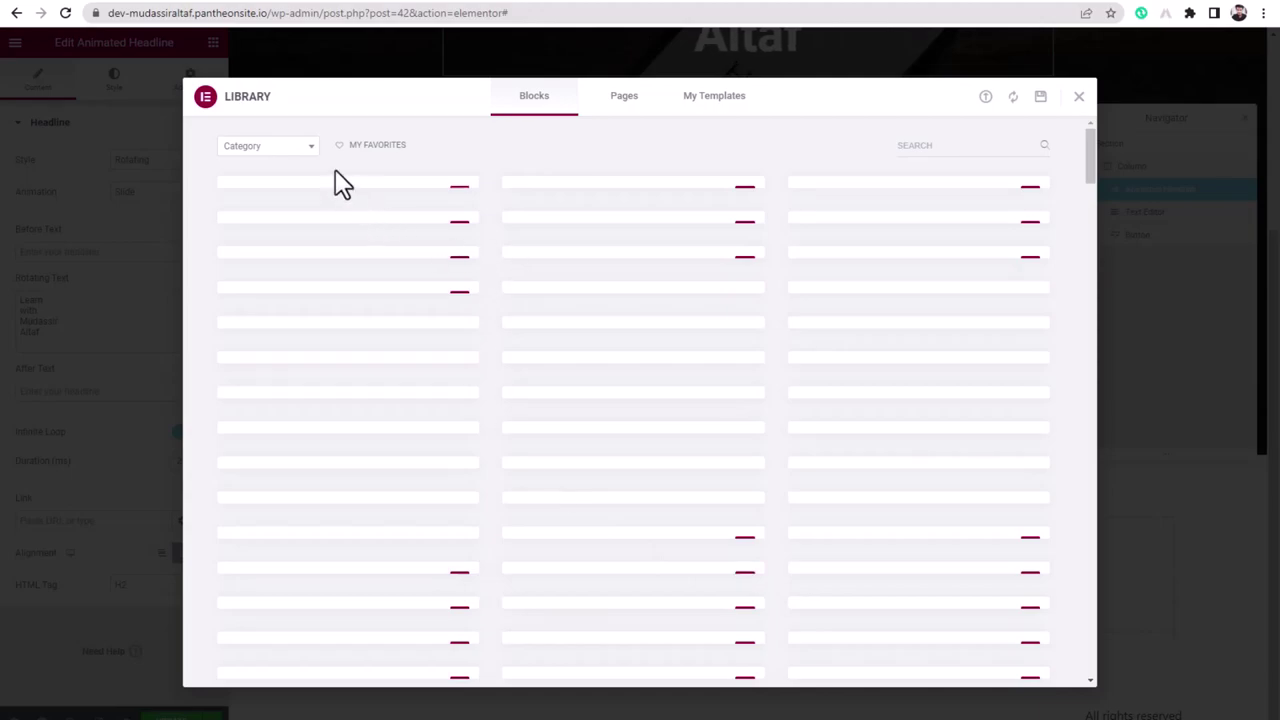
click(246, 152)
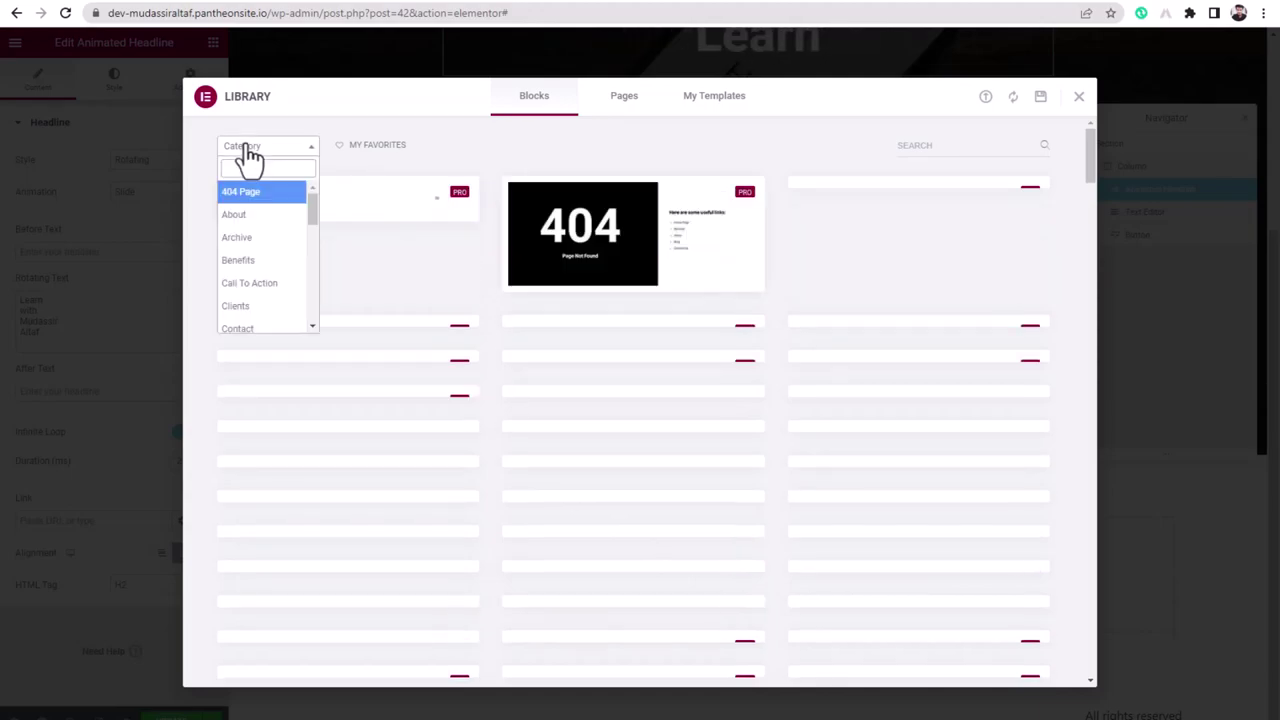
scroll(268, 316, down, 5)
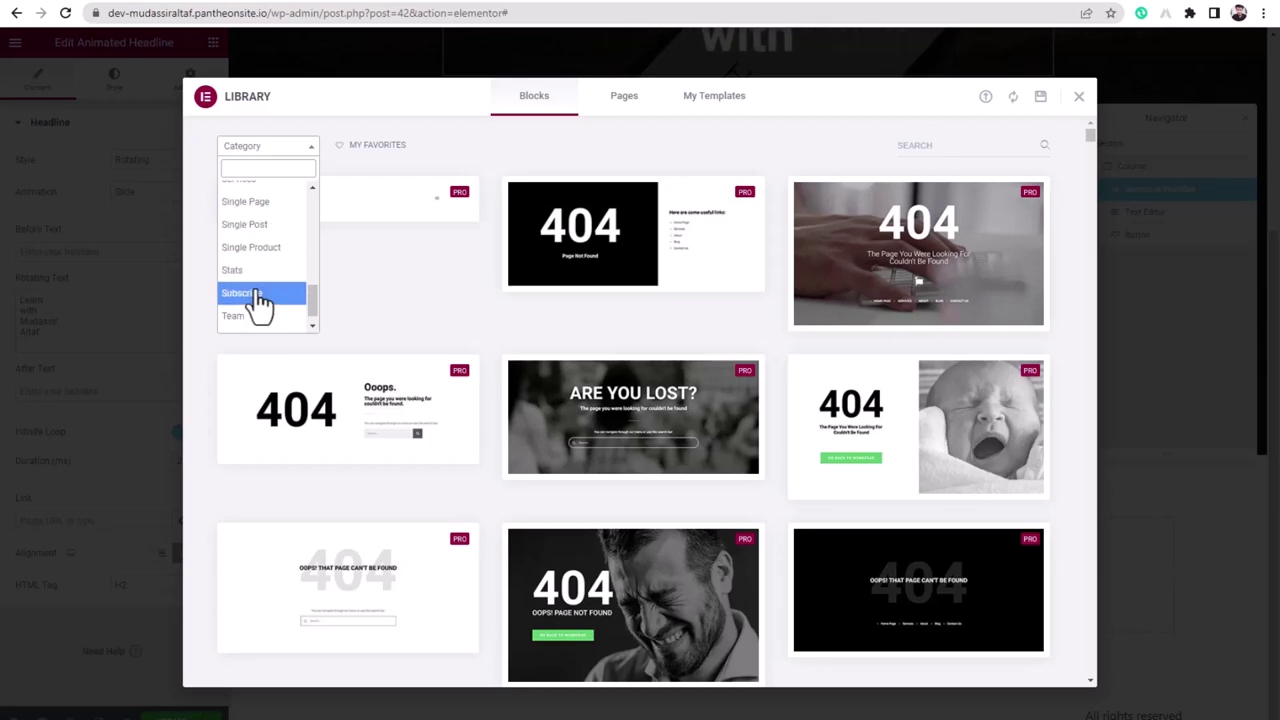
scroll(258, 272, down, 1)
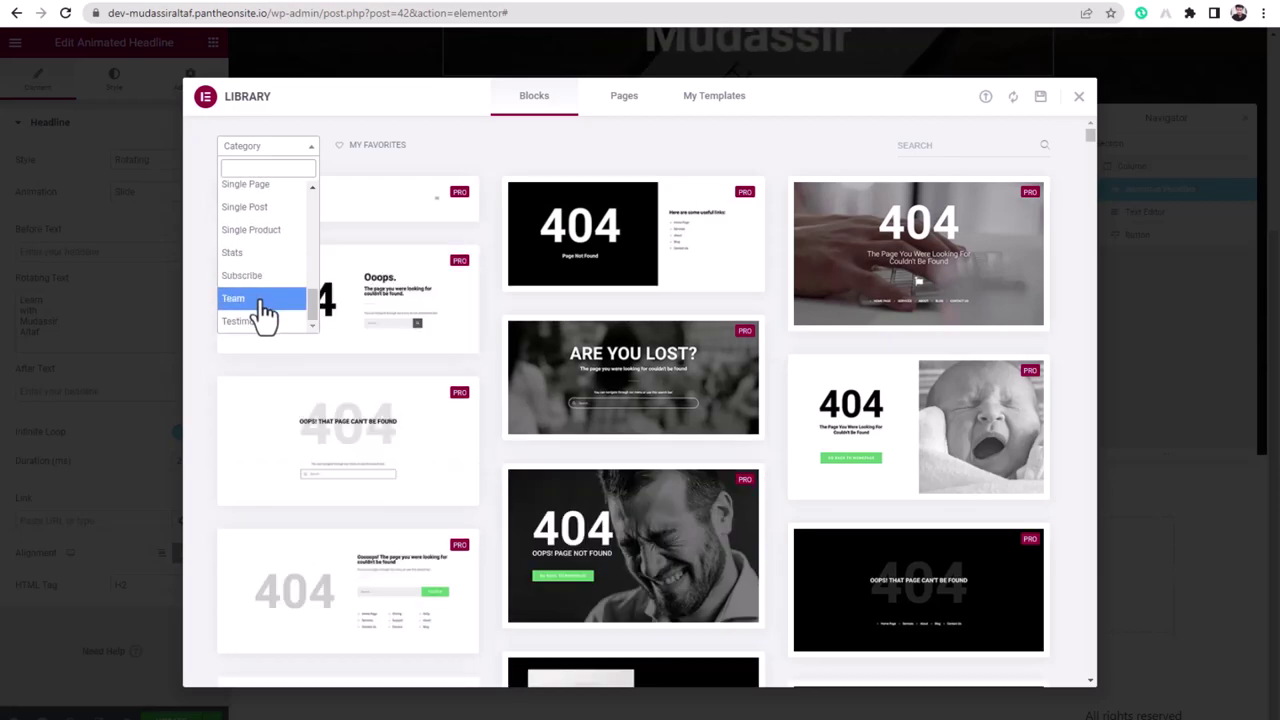
scroll(263, 314, up, 3)
scroll(258, 250, up, 5)
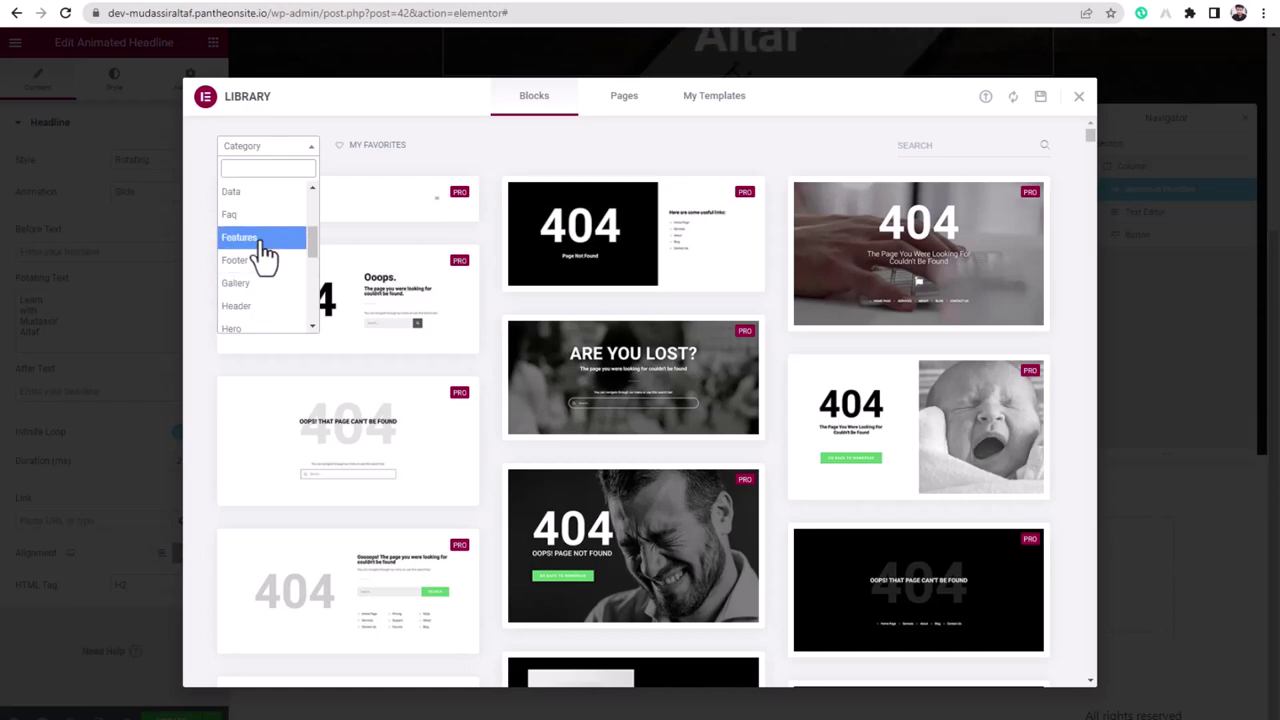
click(261, 242)
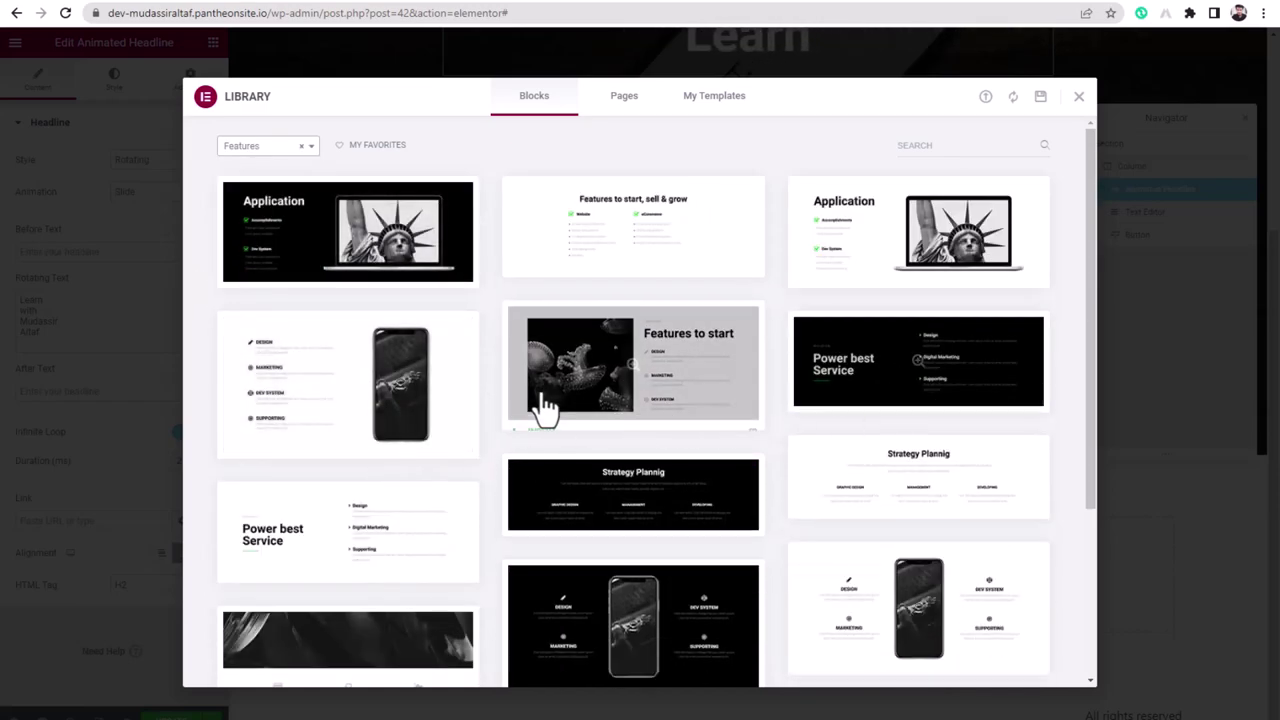
scroll(545, 405, down, 3)
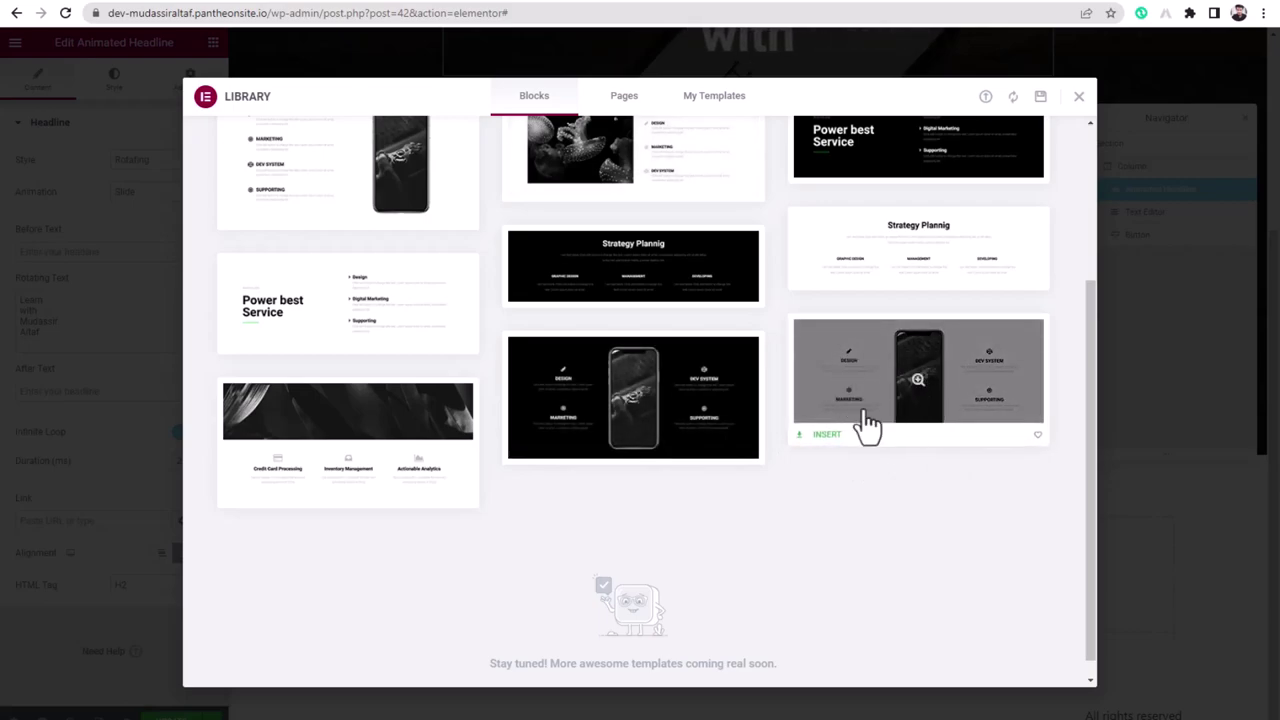
click(827, 436)
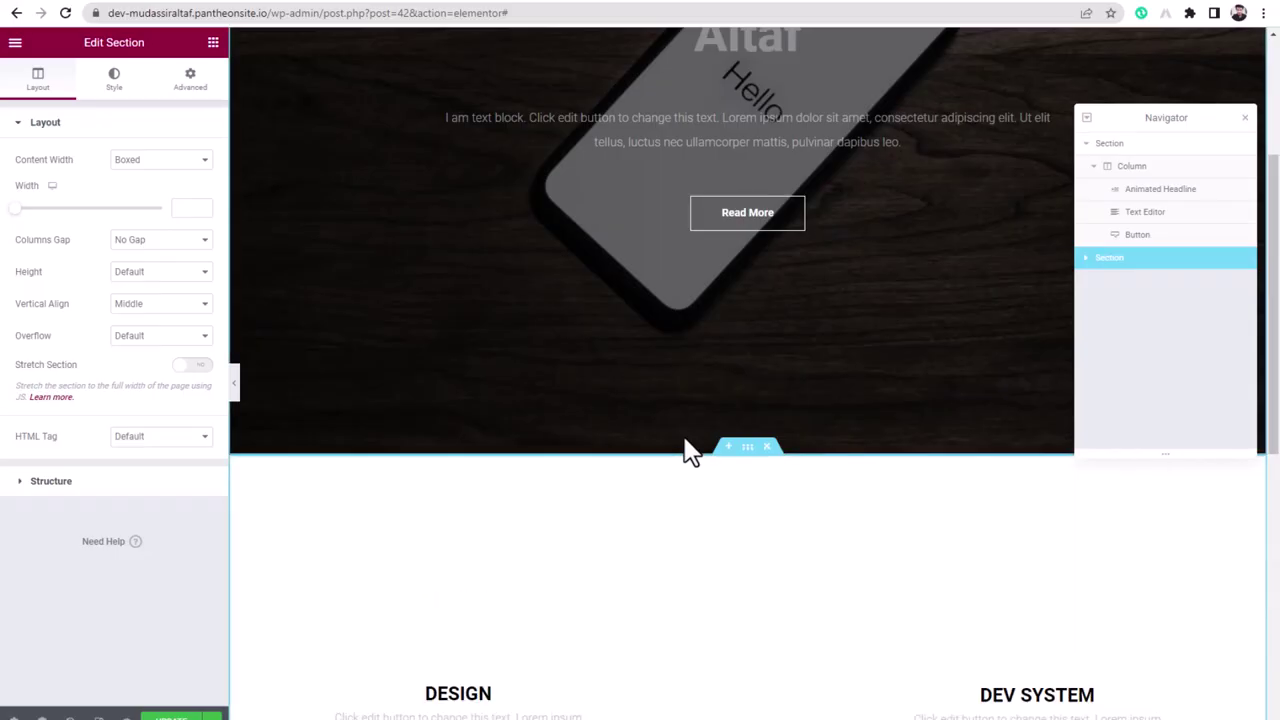
- Inspect the inserted block's phone image and its DESIGN and MARKETING icon items
scroll(614, 478, down, 5)
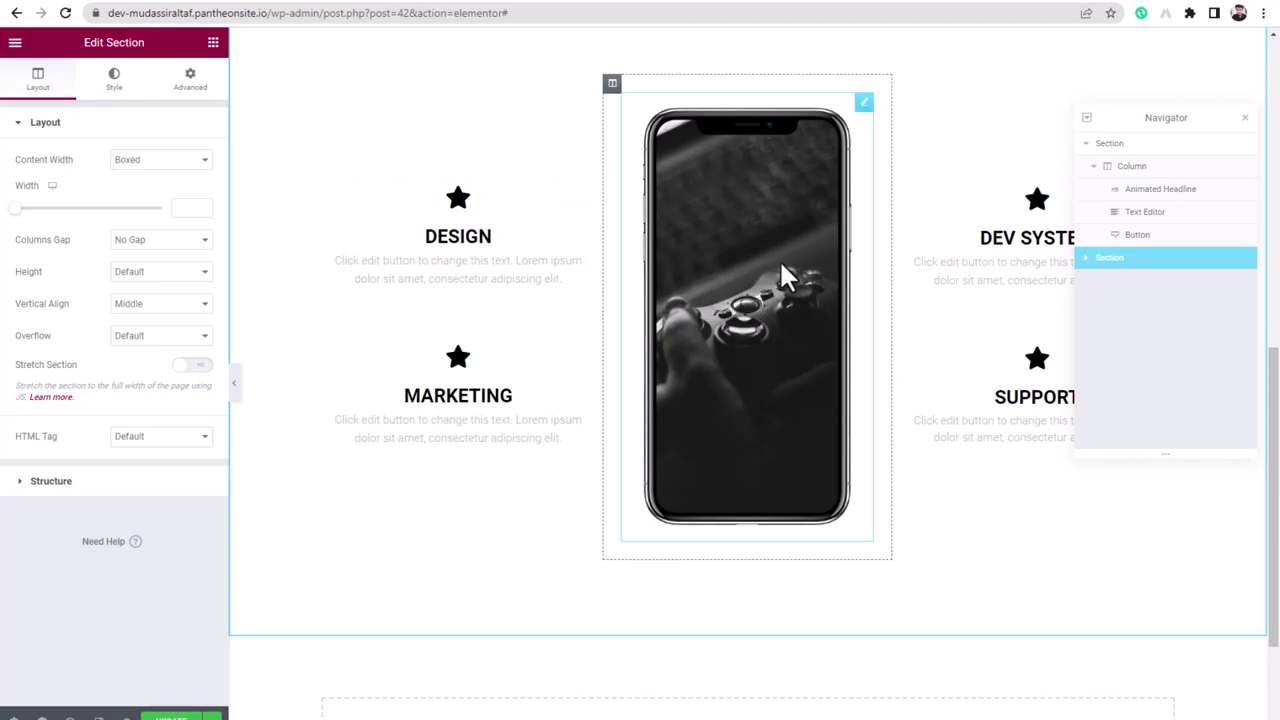
click(763, 232)
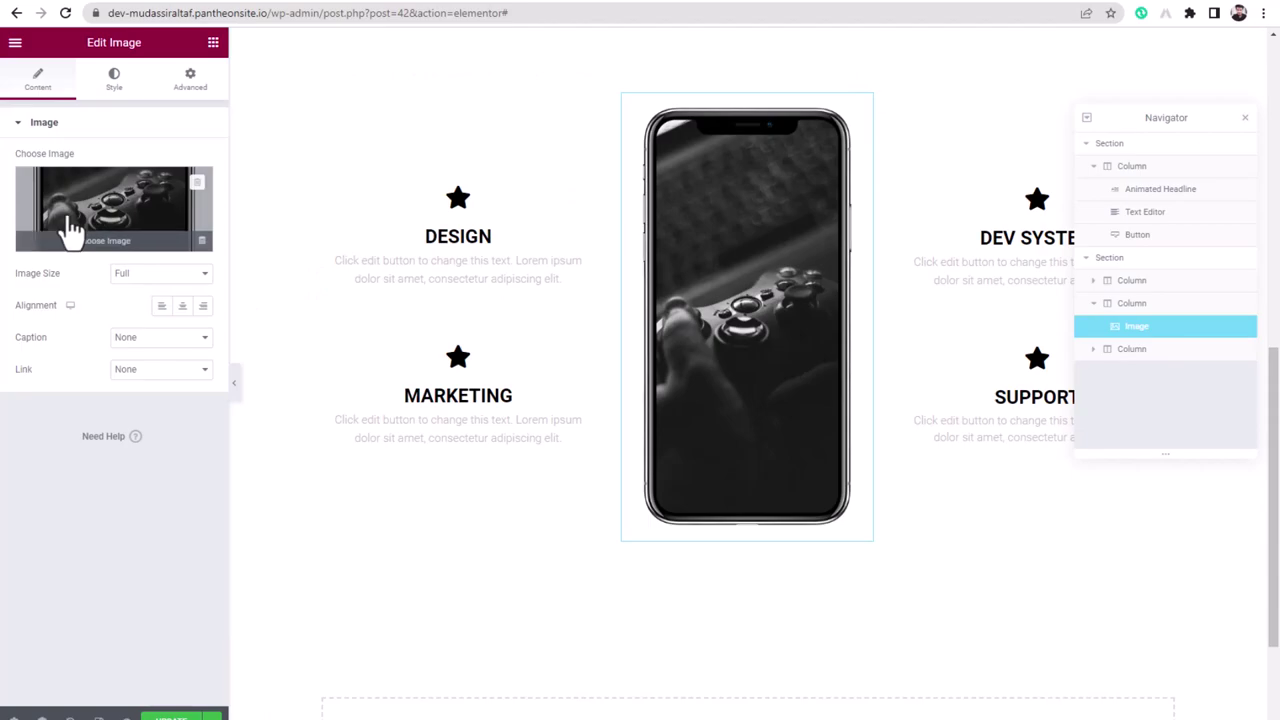
double_click(463, 243)
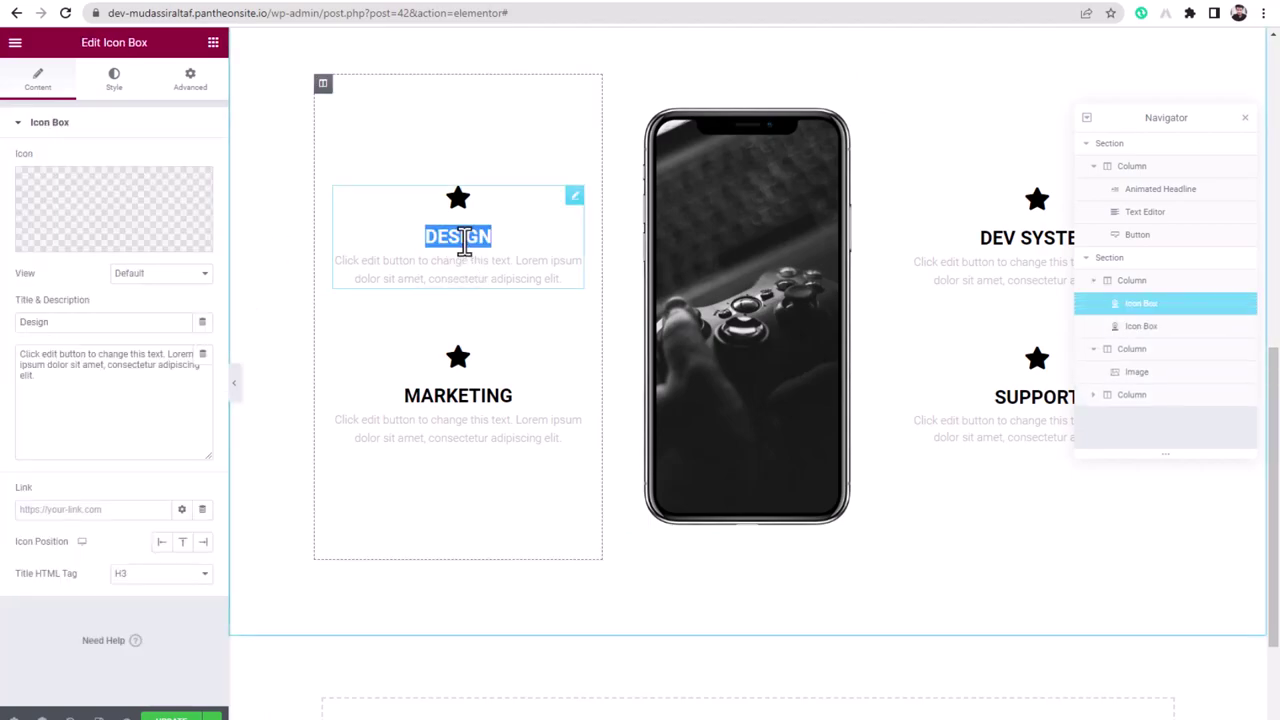
click(470, 400)
double_click(470, 400)
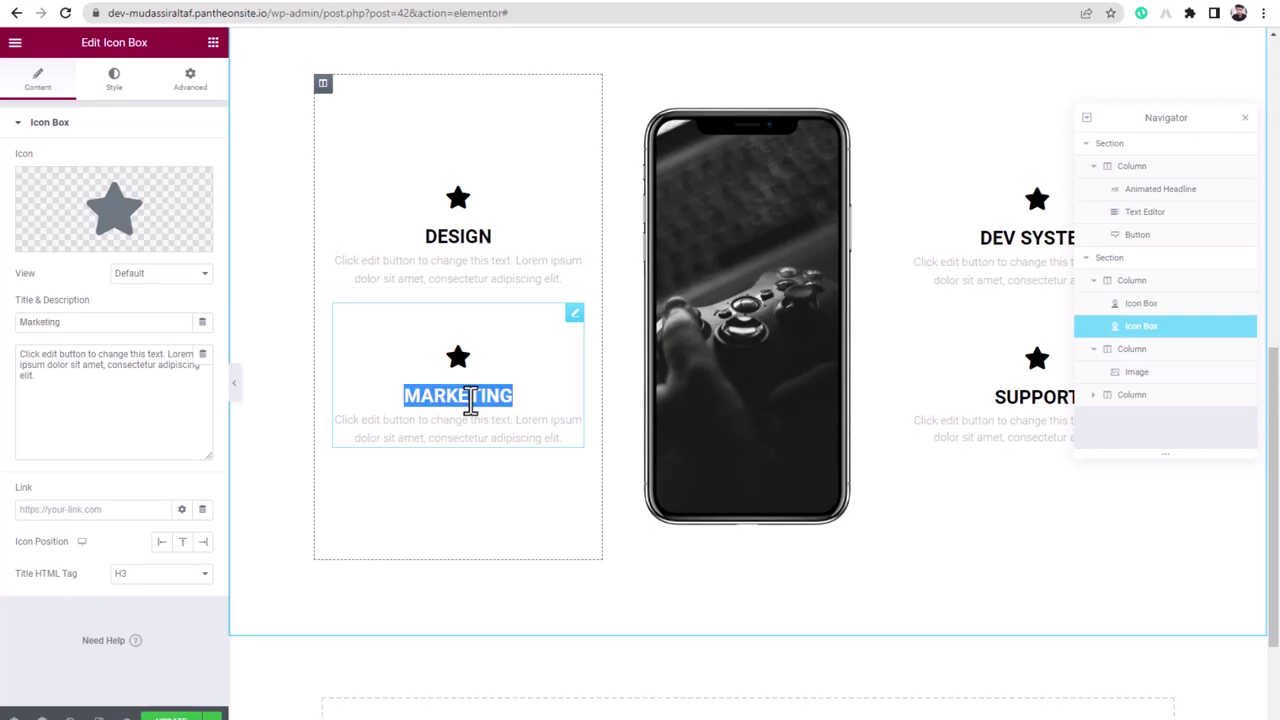
click(468, 226)
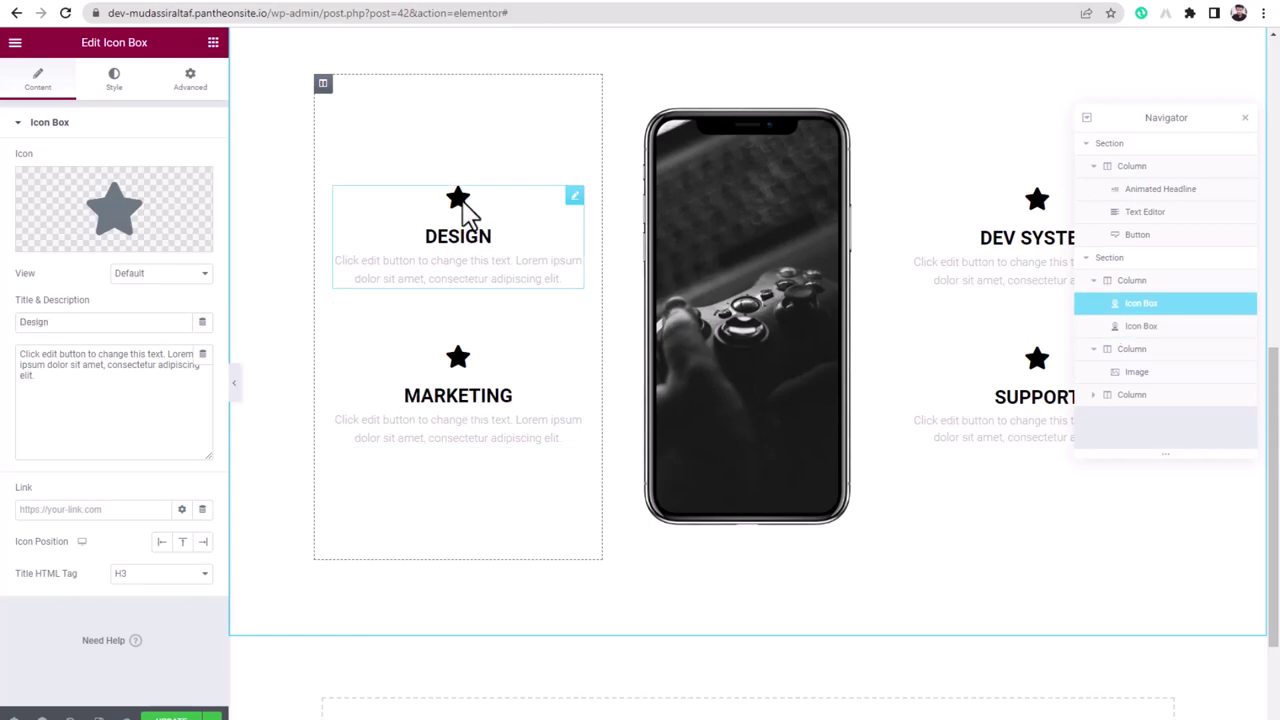
click(118, 84)
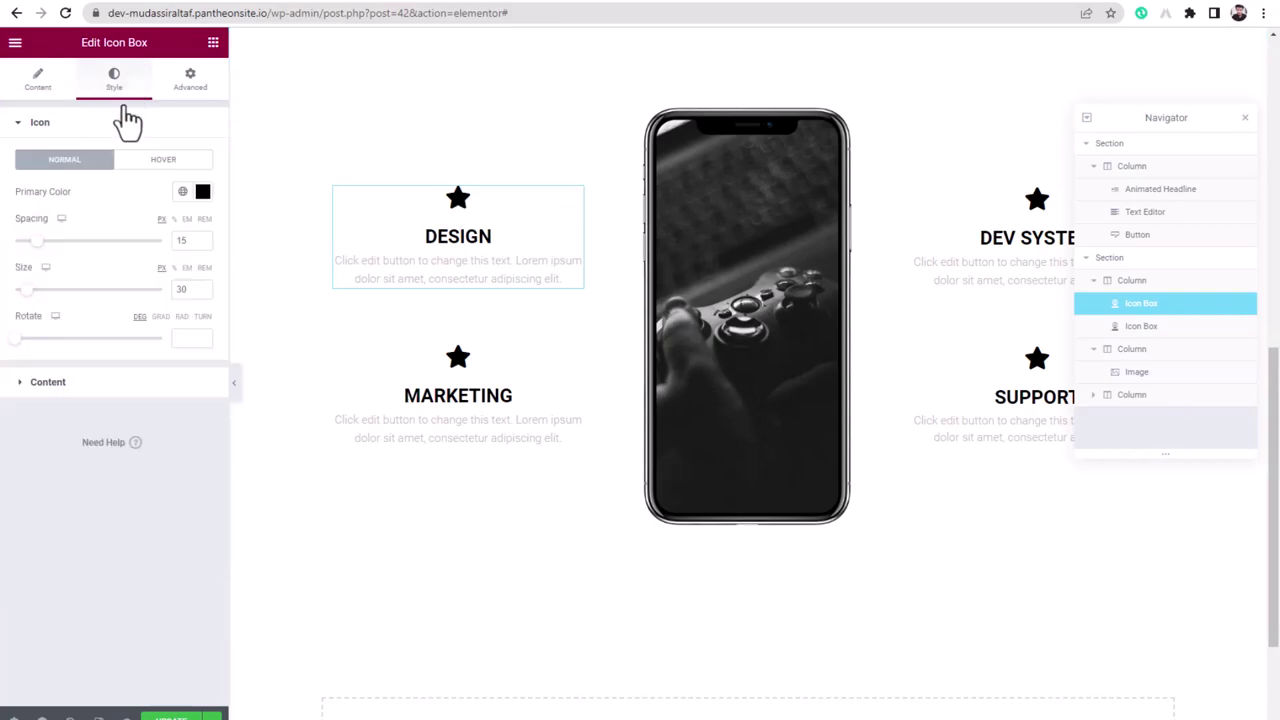
- Make the DESIGN star icon the global Accent green
click(182, 192)
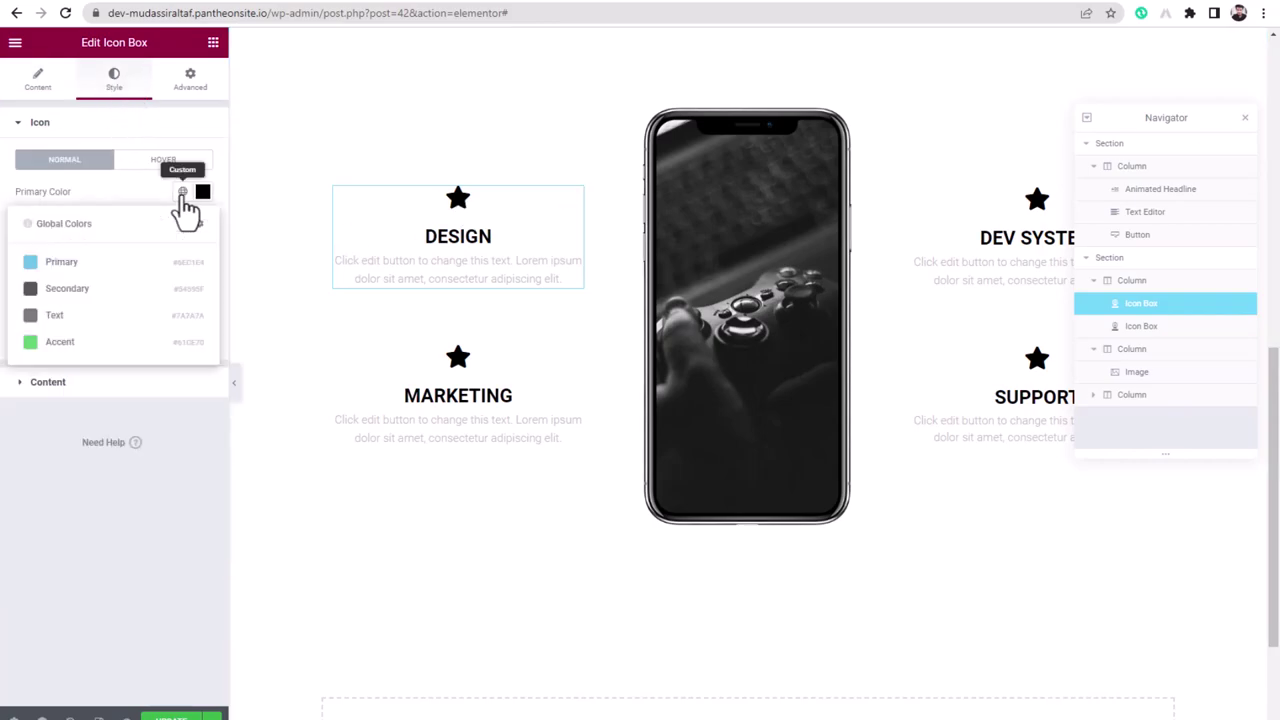
click(62, 264)
click(180, 195)
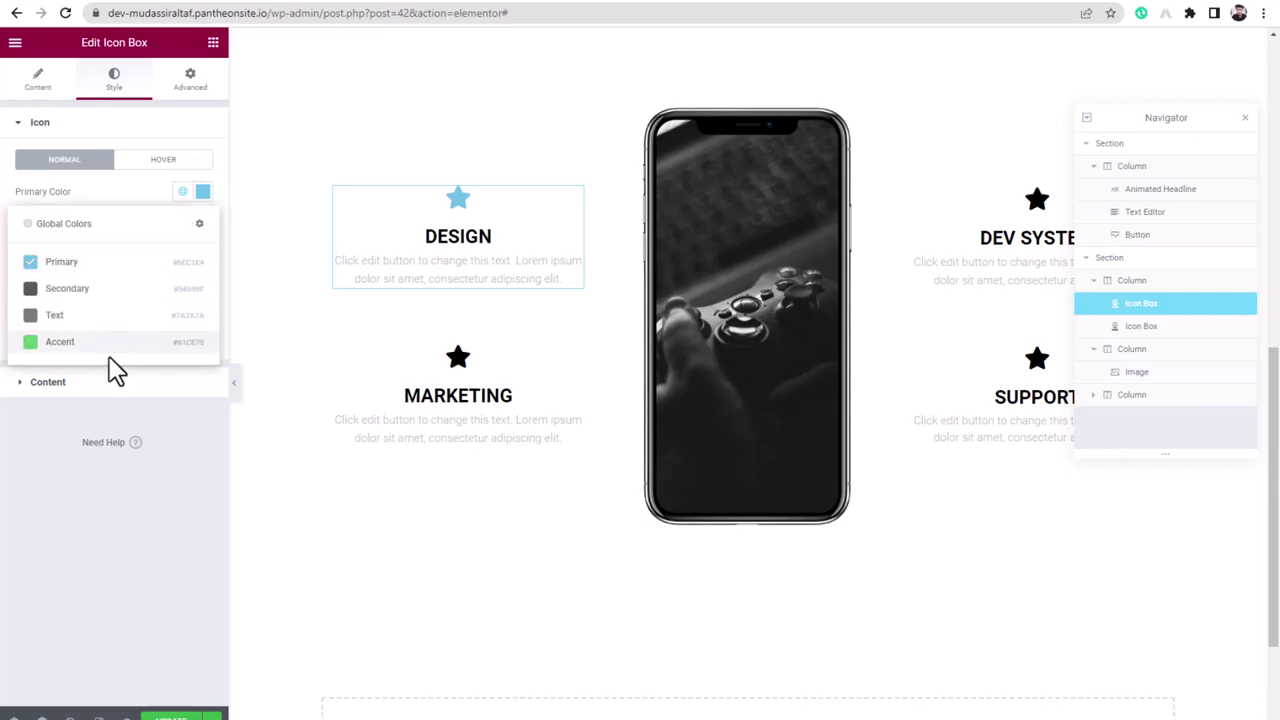
click(60, 342)
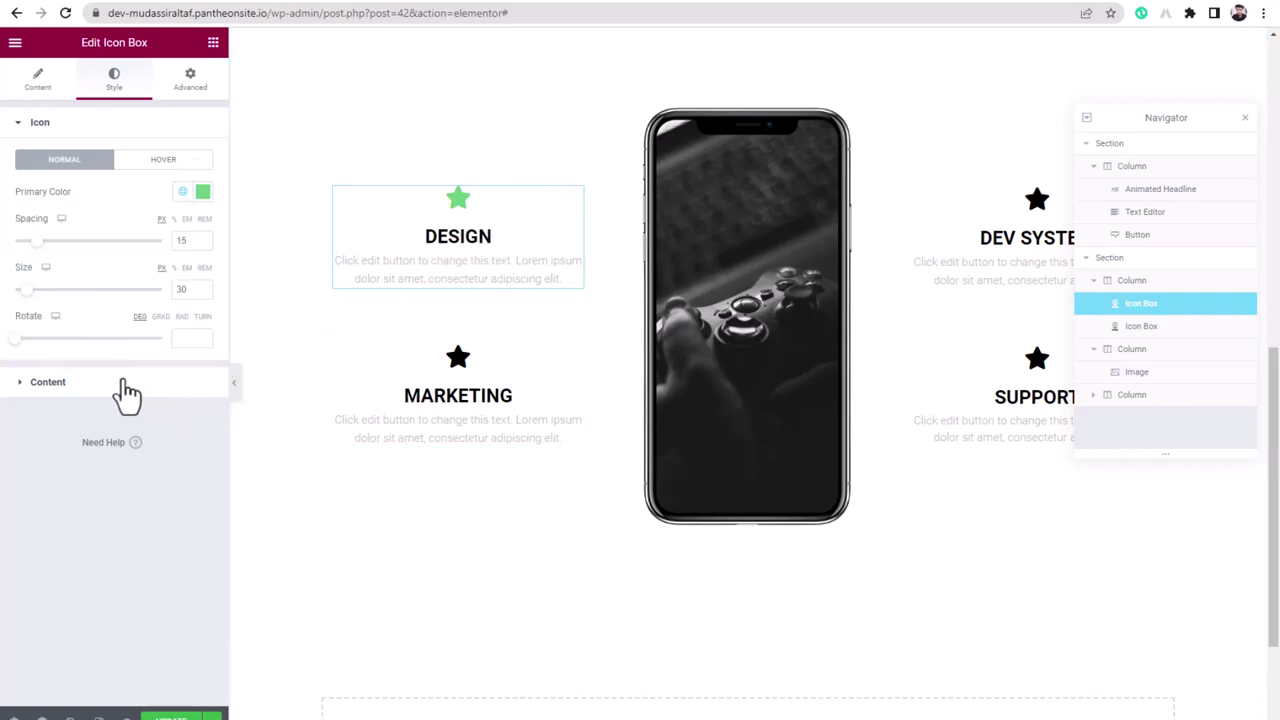
- Set the DESIGN title colour to global Accent and the description to global Secondary dark grey
click(50, 386)
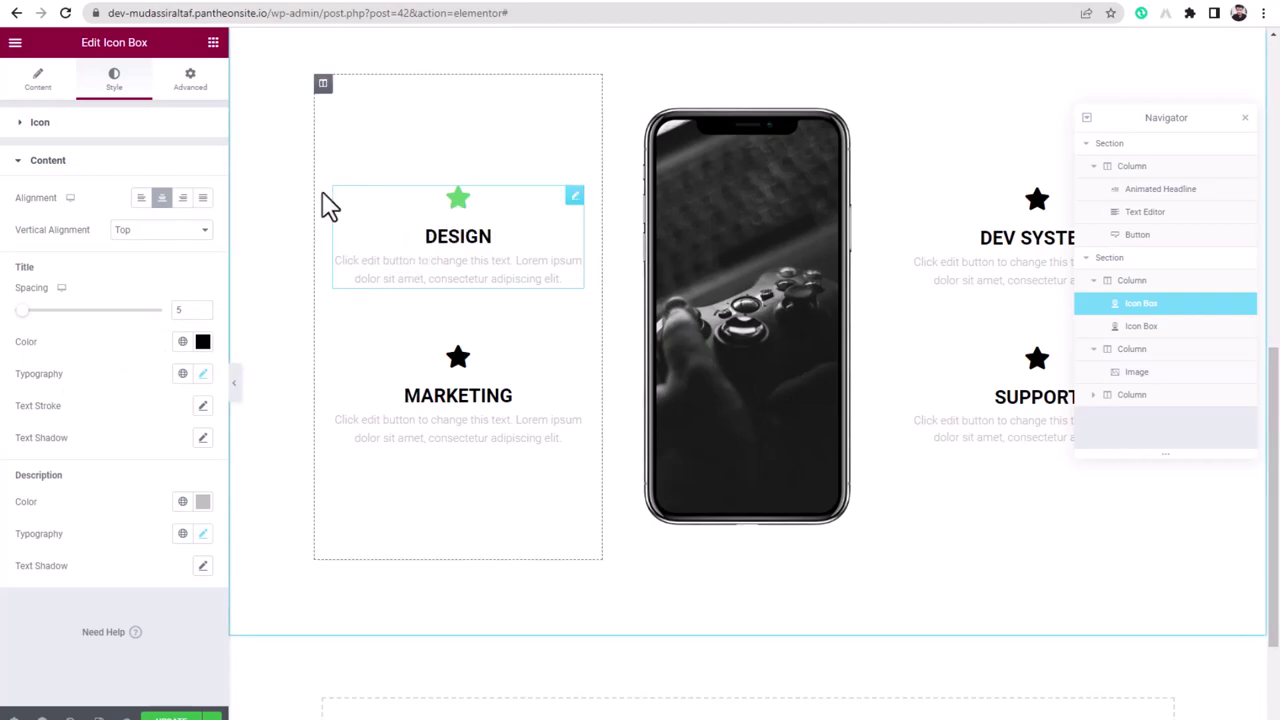
click(40, 122)
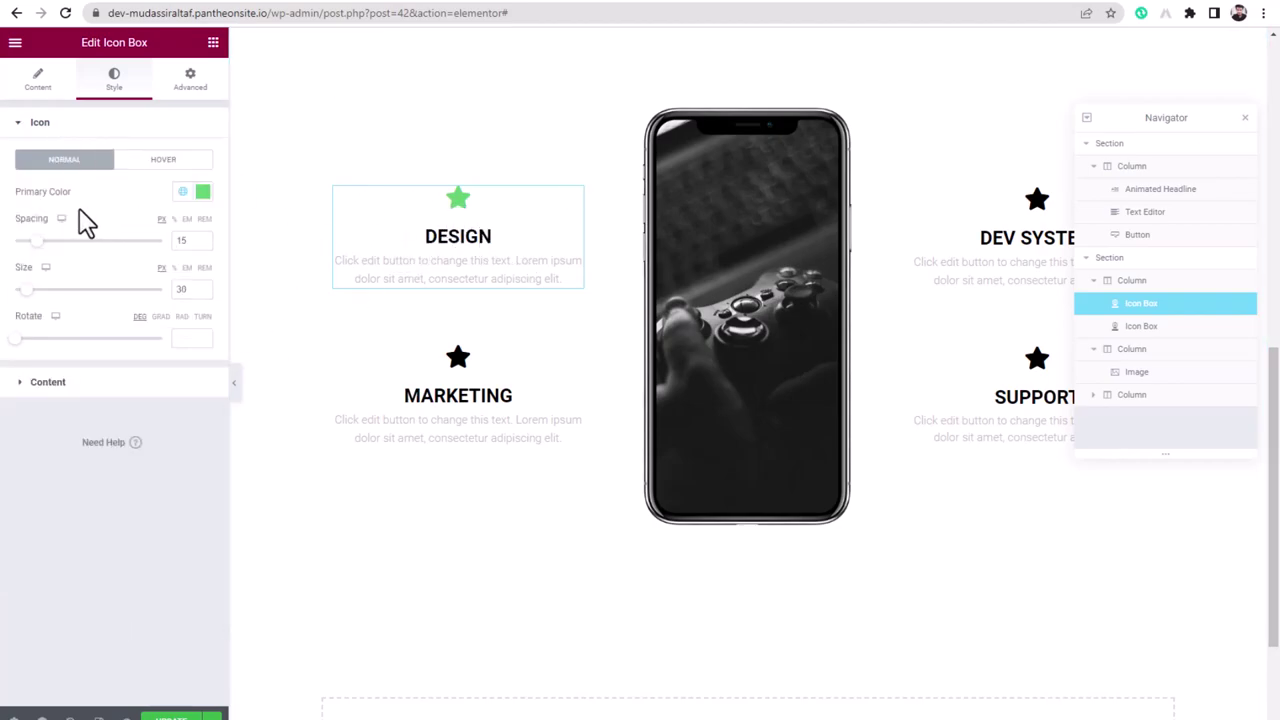
click(45, 383)
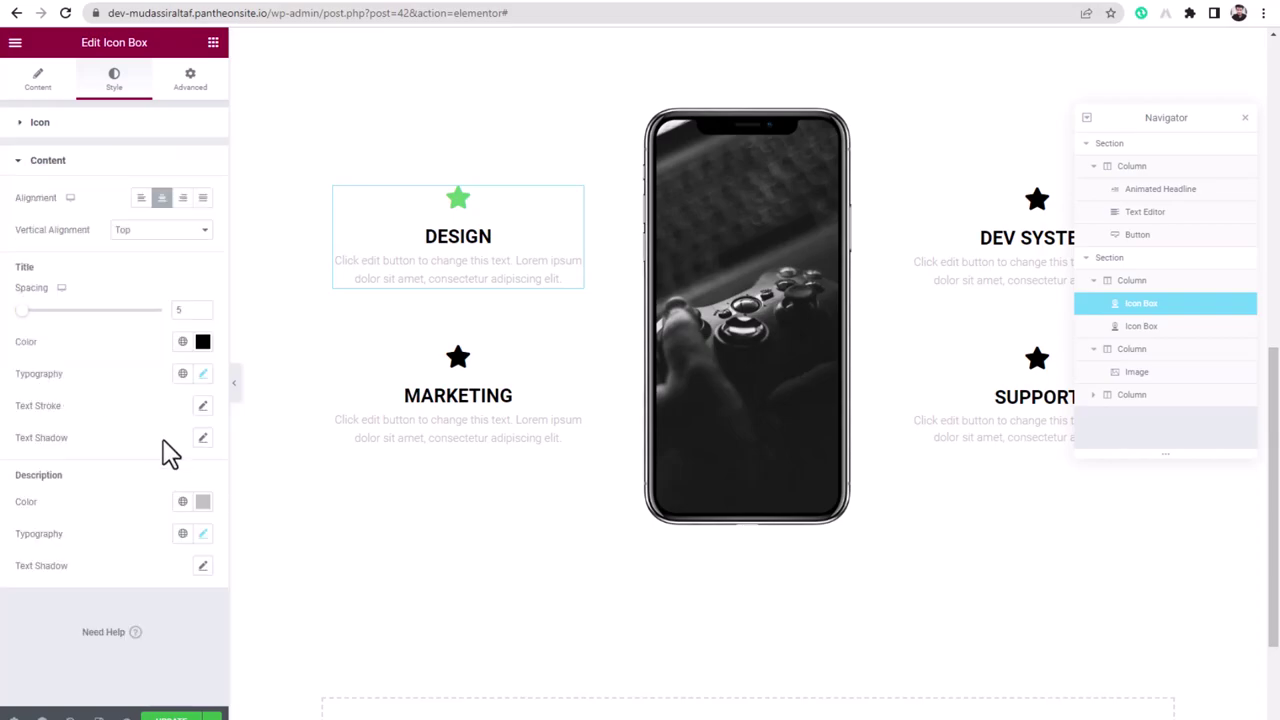
click(183, 342)
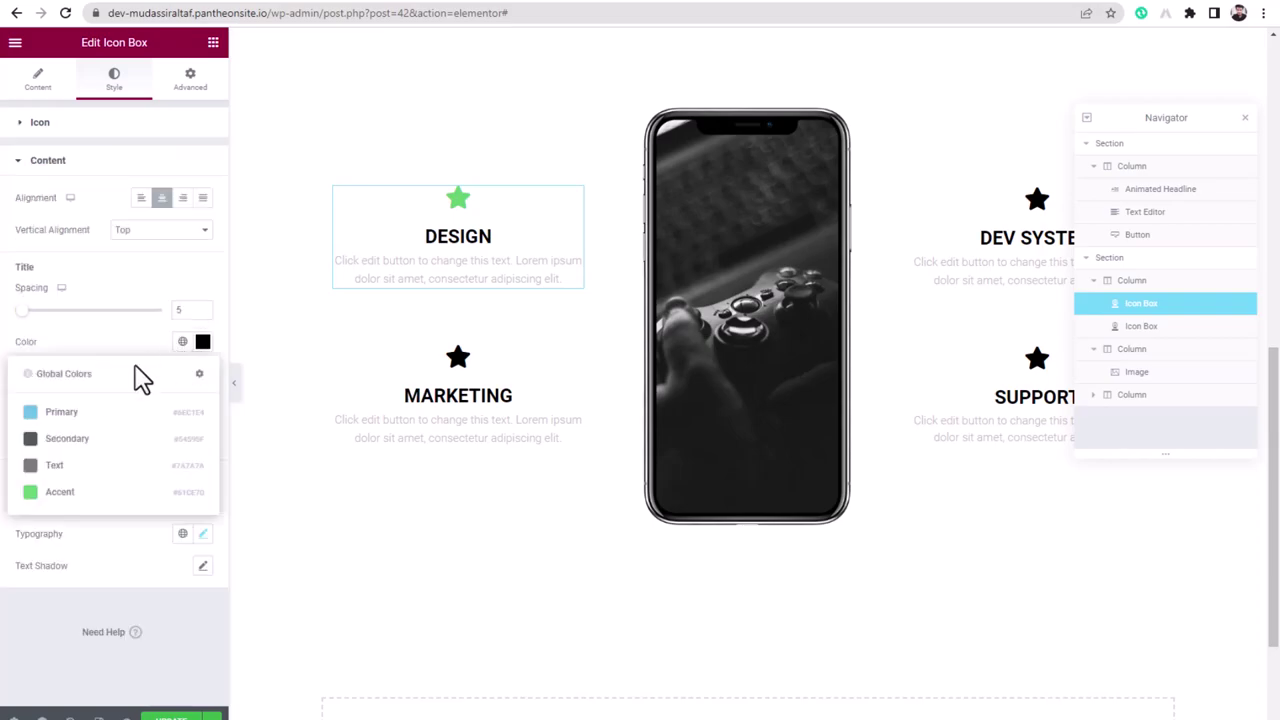
click(80, 491)
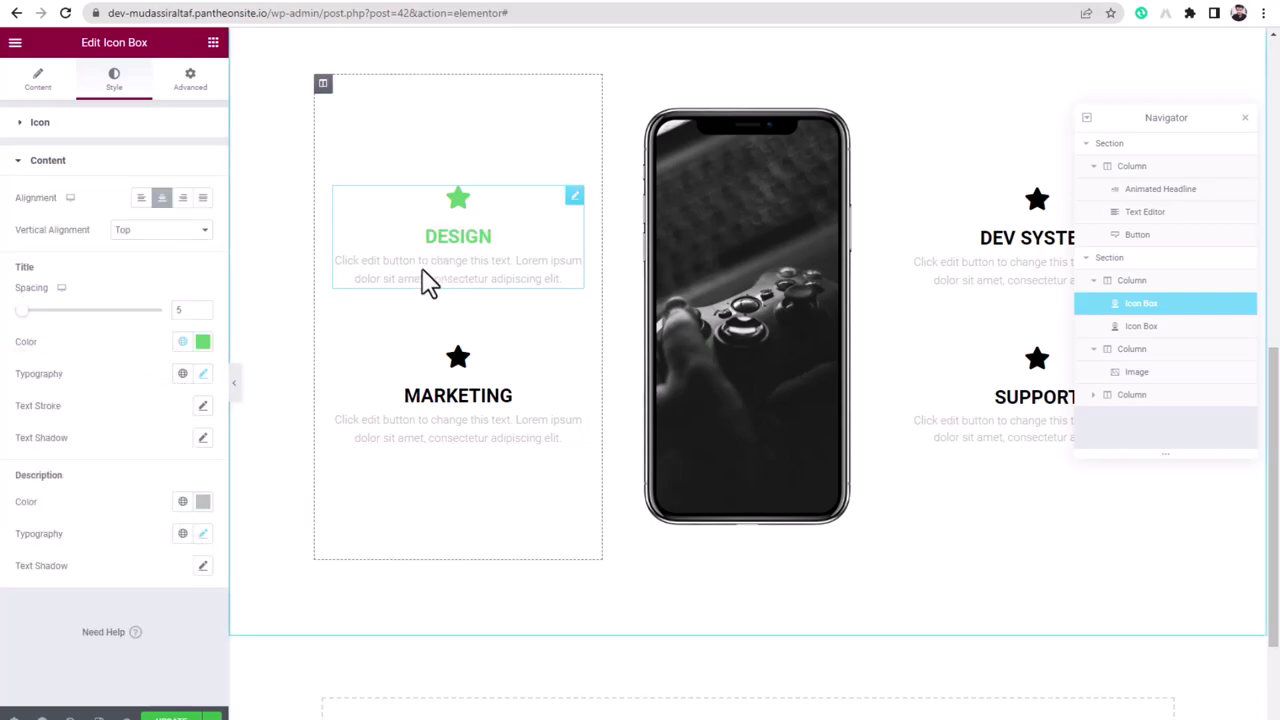
click(182, 501)
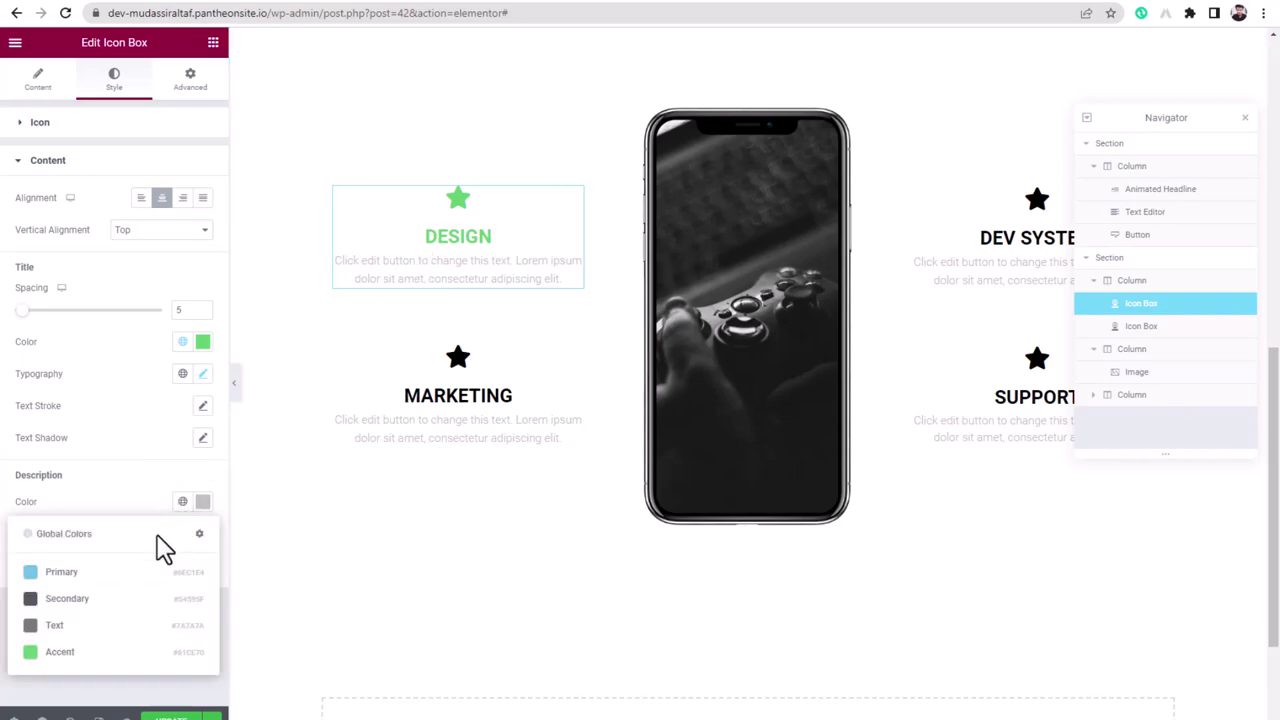
click(66, 599)
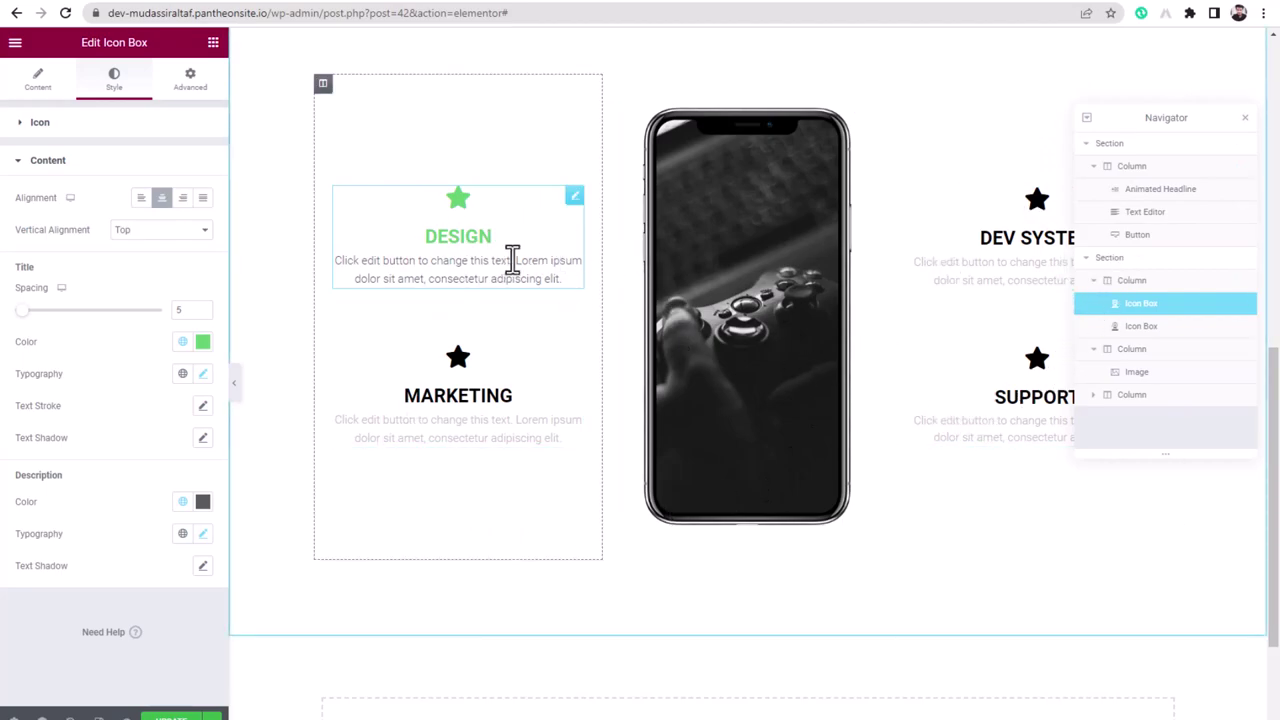
- Select the DEV SYSTEM, SUPPORT and MARKETING icon boxes in turn
click(1034, 212)
click(1012, 398)
click(457, 391)
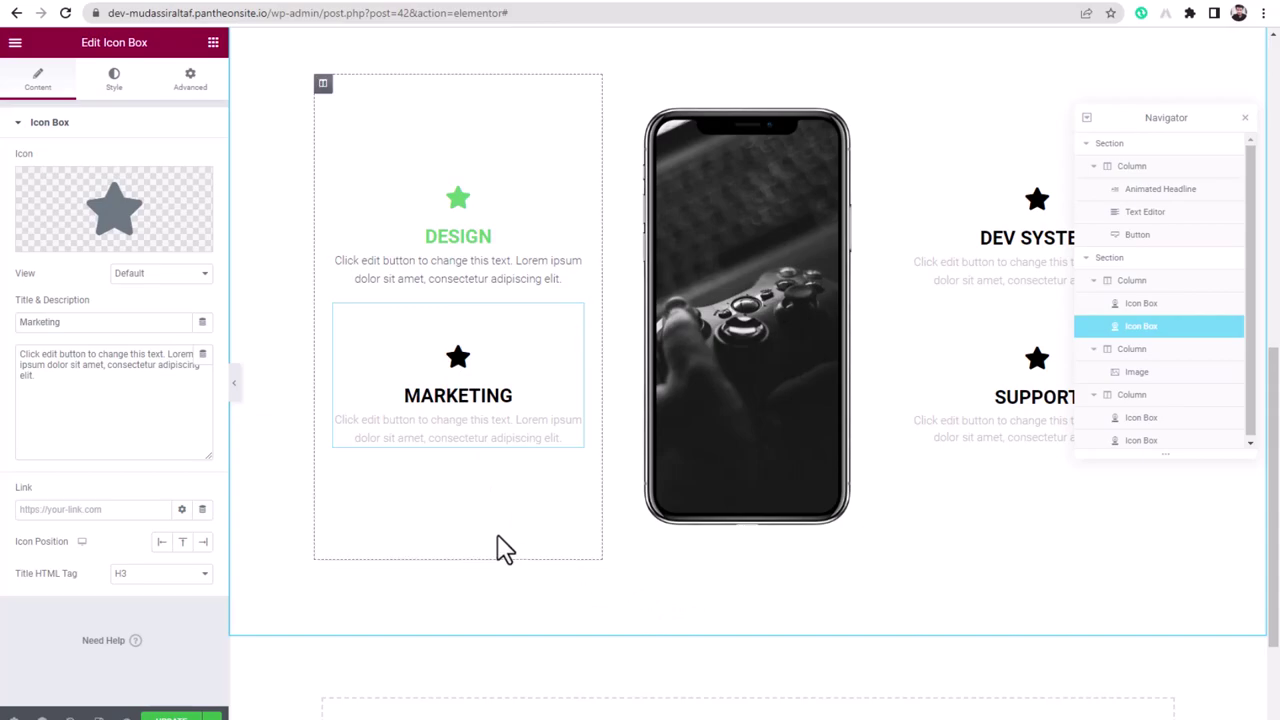
scroll(500, 549, down, 3)
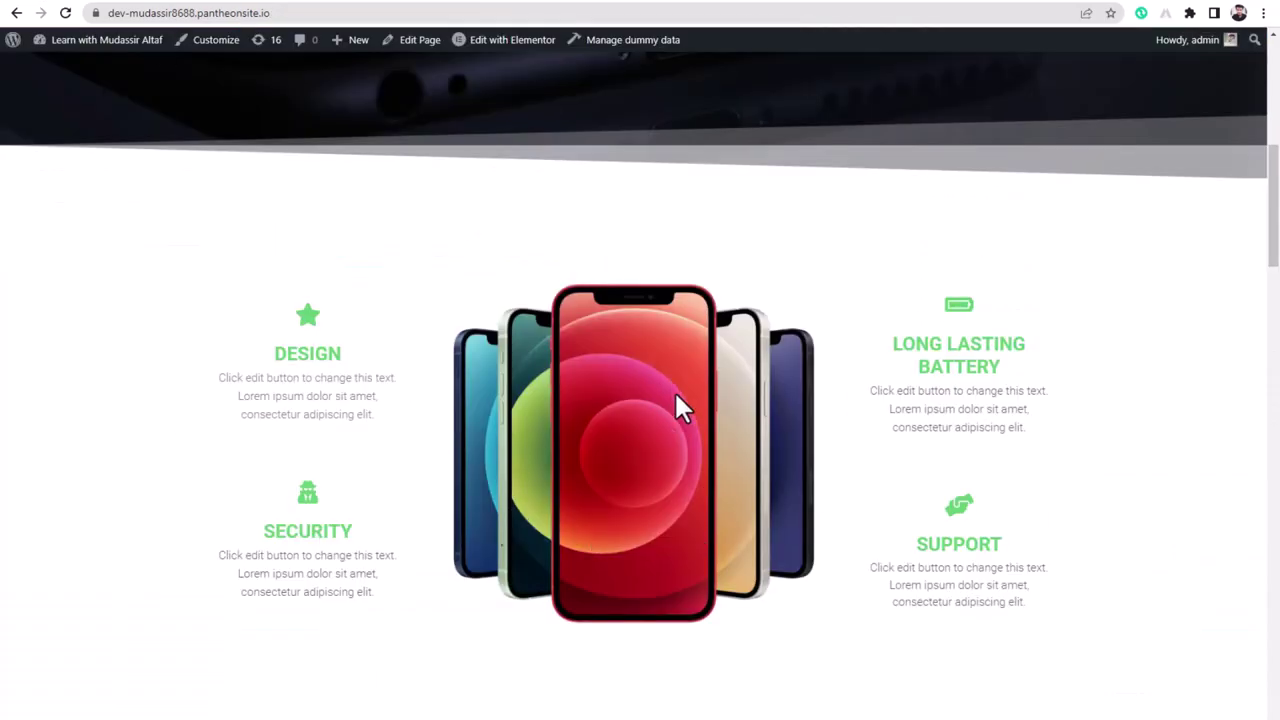
scroll(672, 388, down, 5)
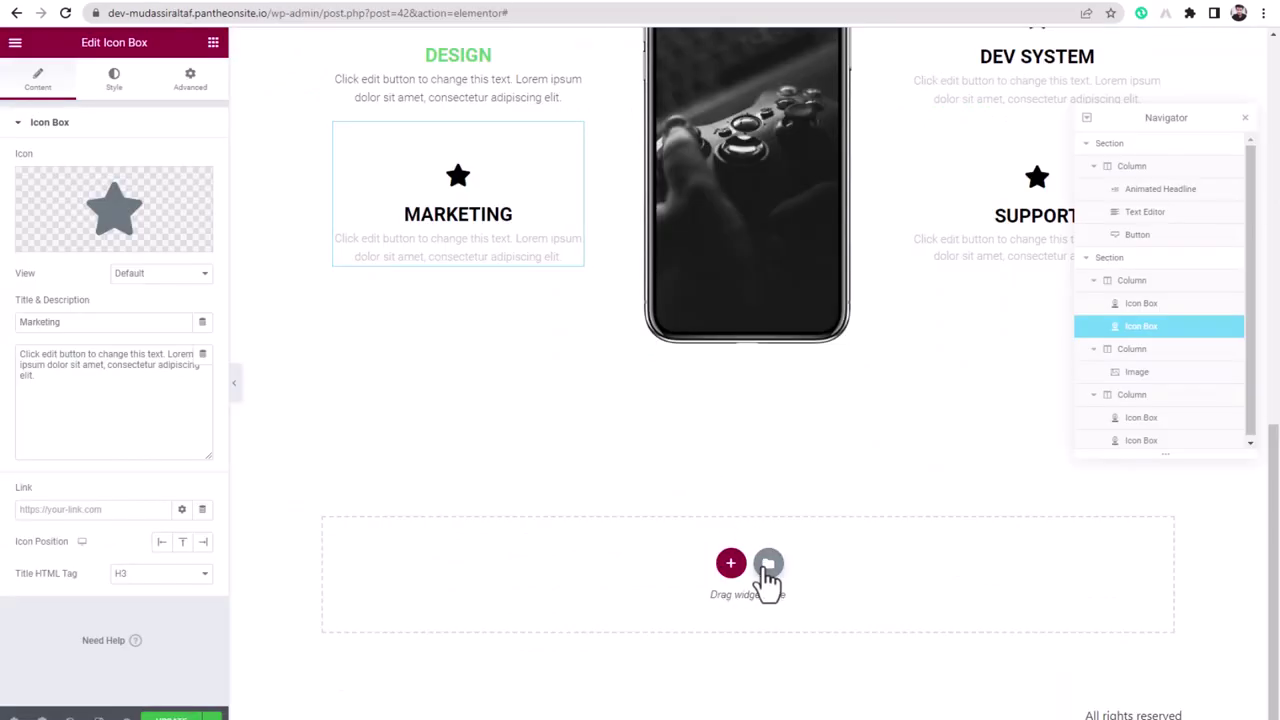
- Browse the Blocks library and insert the dark Power best Service block
click(768, 564)
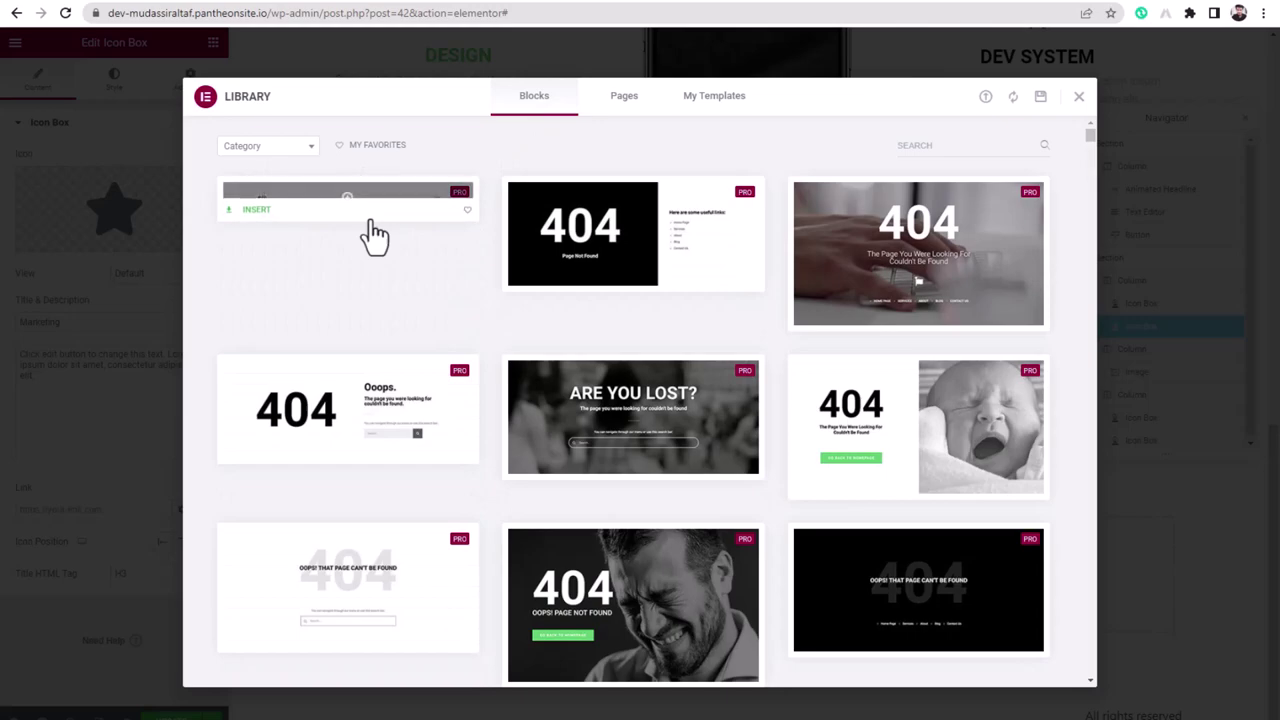
scroll(640, 420, down, 10)
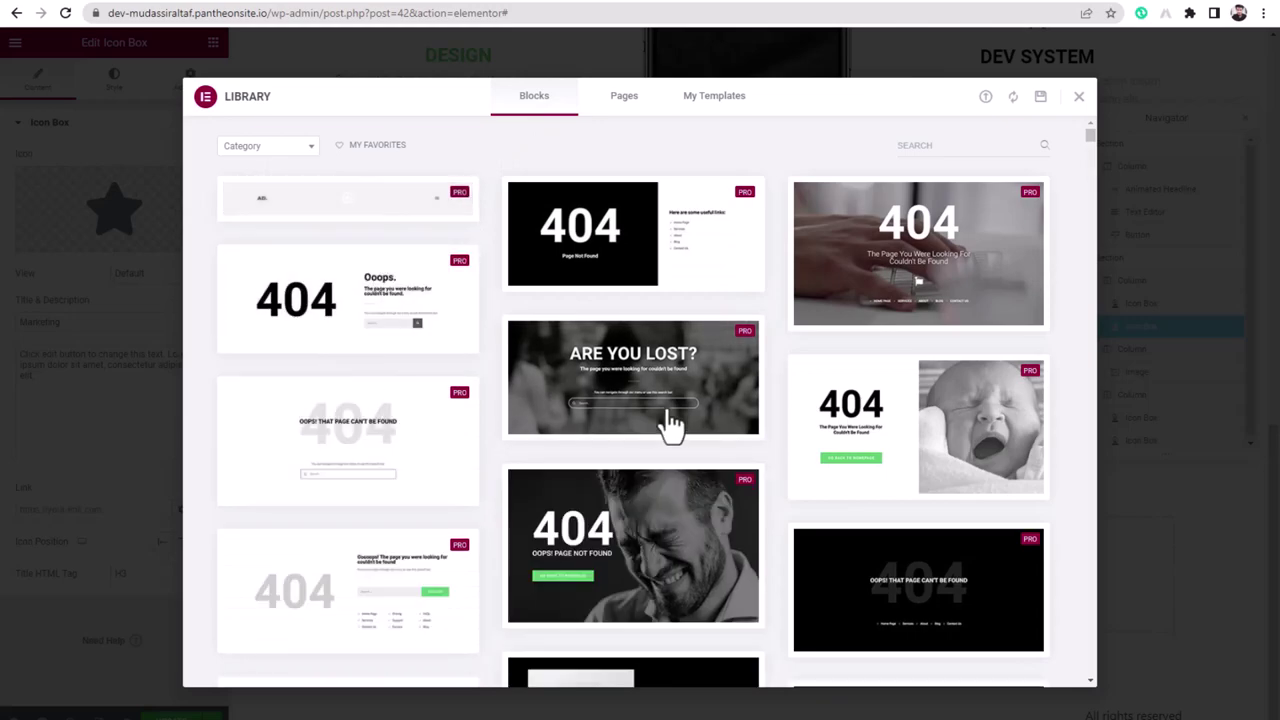
scroll(405, 310, up, 3)
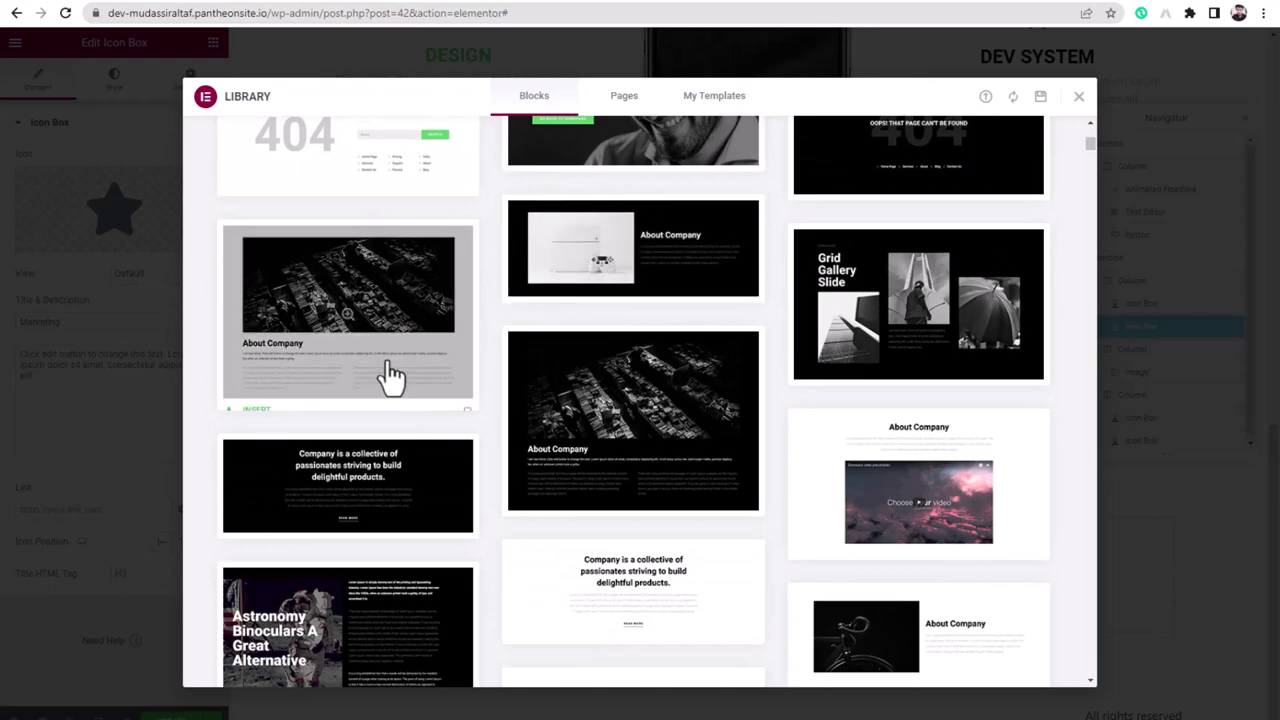
scroll(386, 365, down, 3)
scroll(729, 371, down, 5)
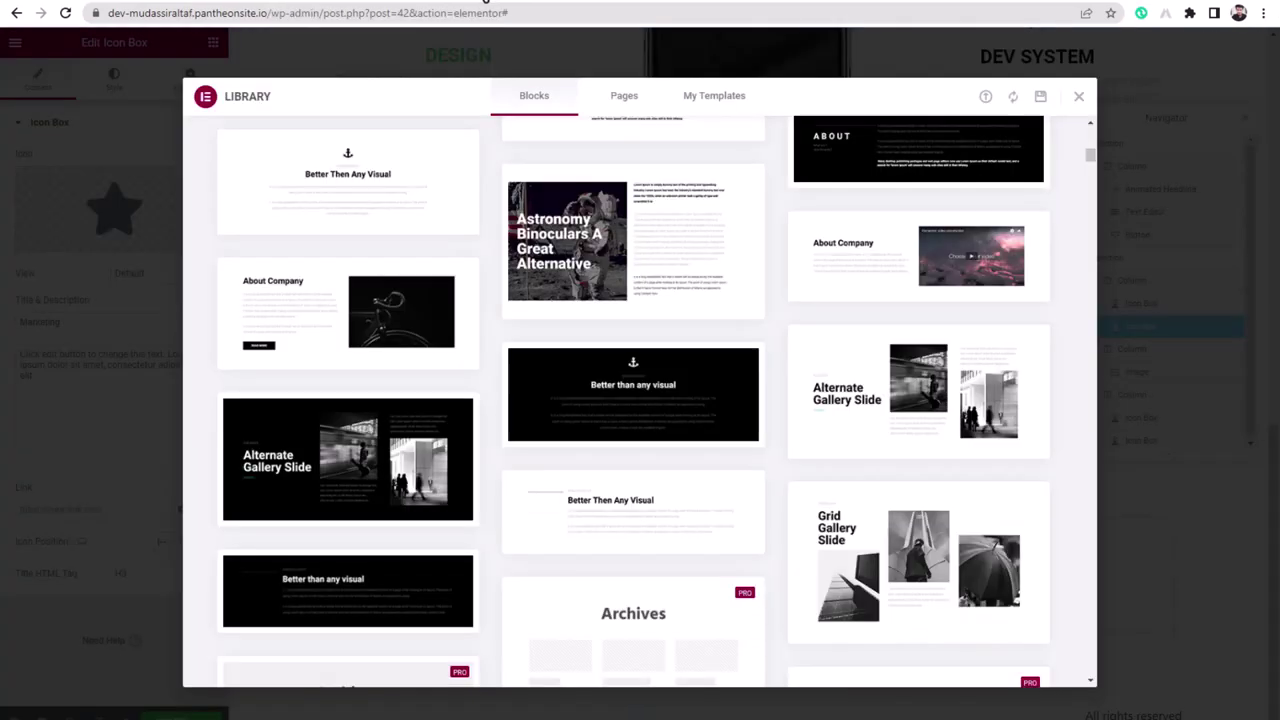
scroll(714, 391, down, 10)
scroll(487, 408, down, 15)
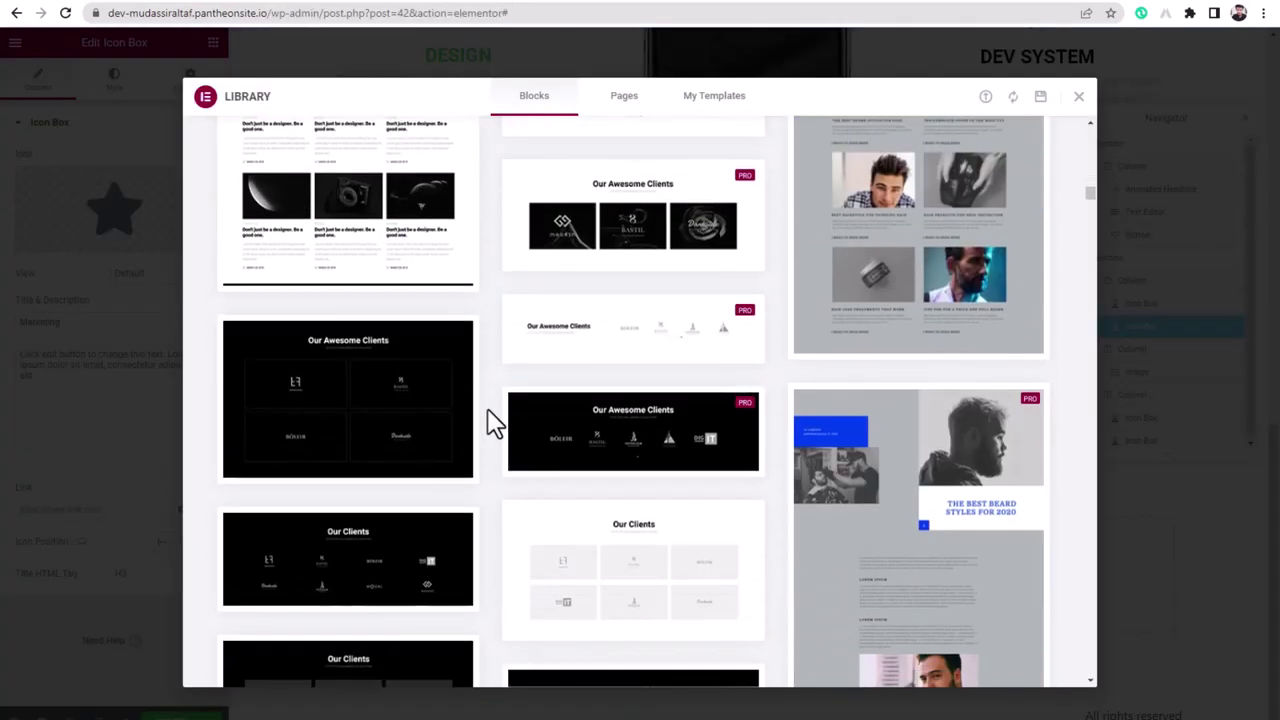
scroll(487, 408, down, 15)
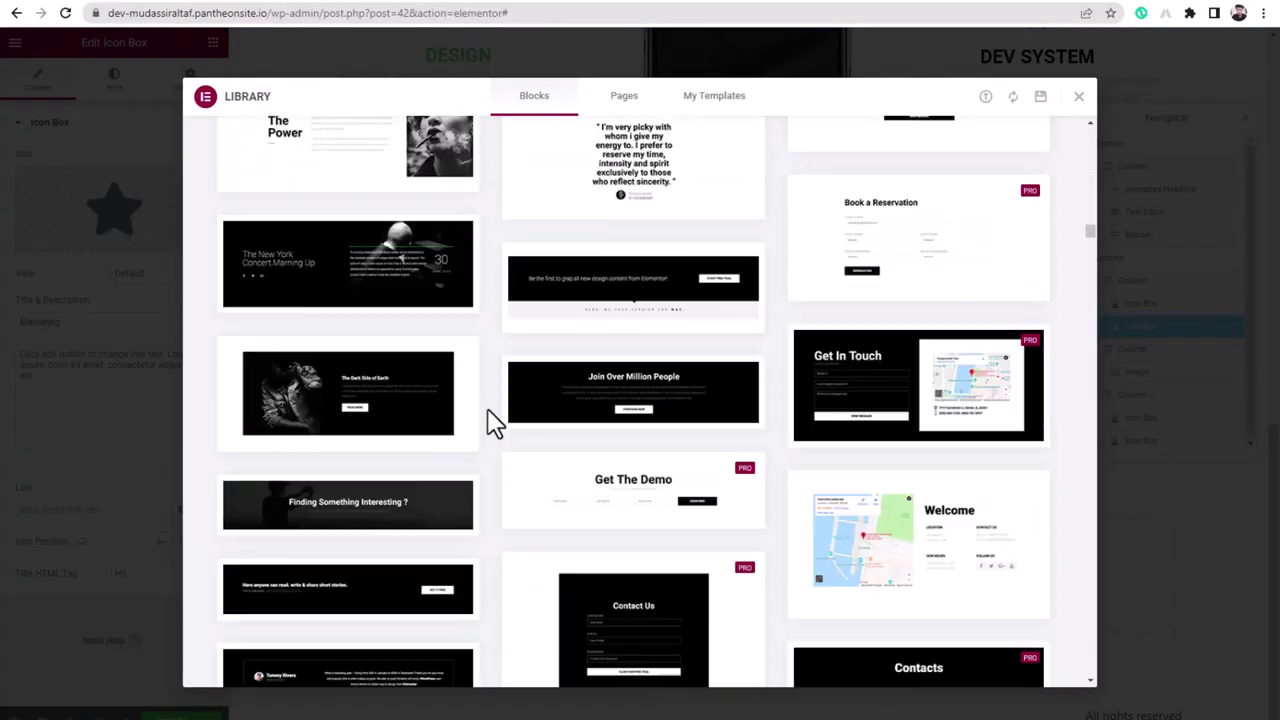
scroll(490, 420, down, 15)
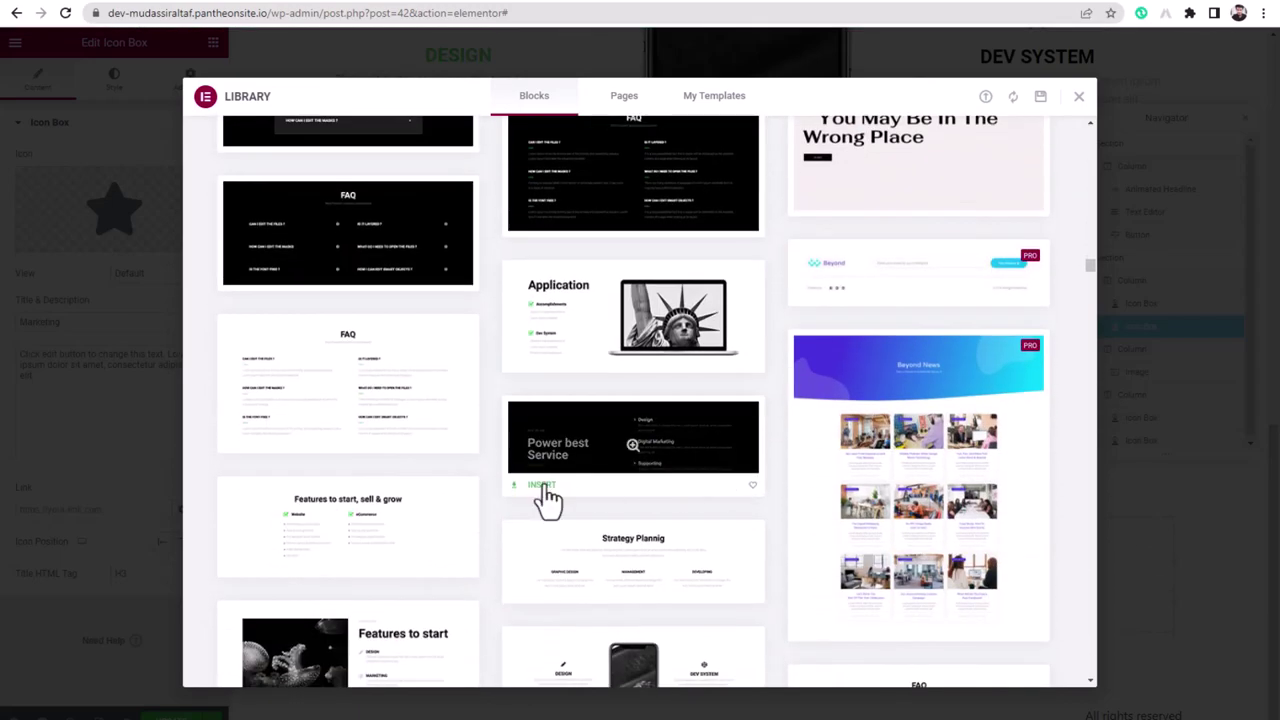
click(542, 486)
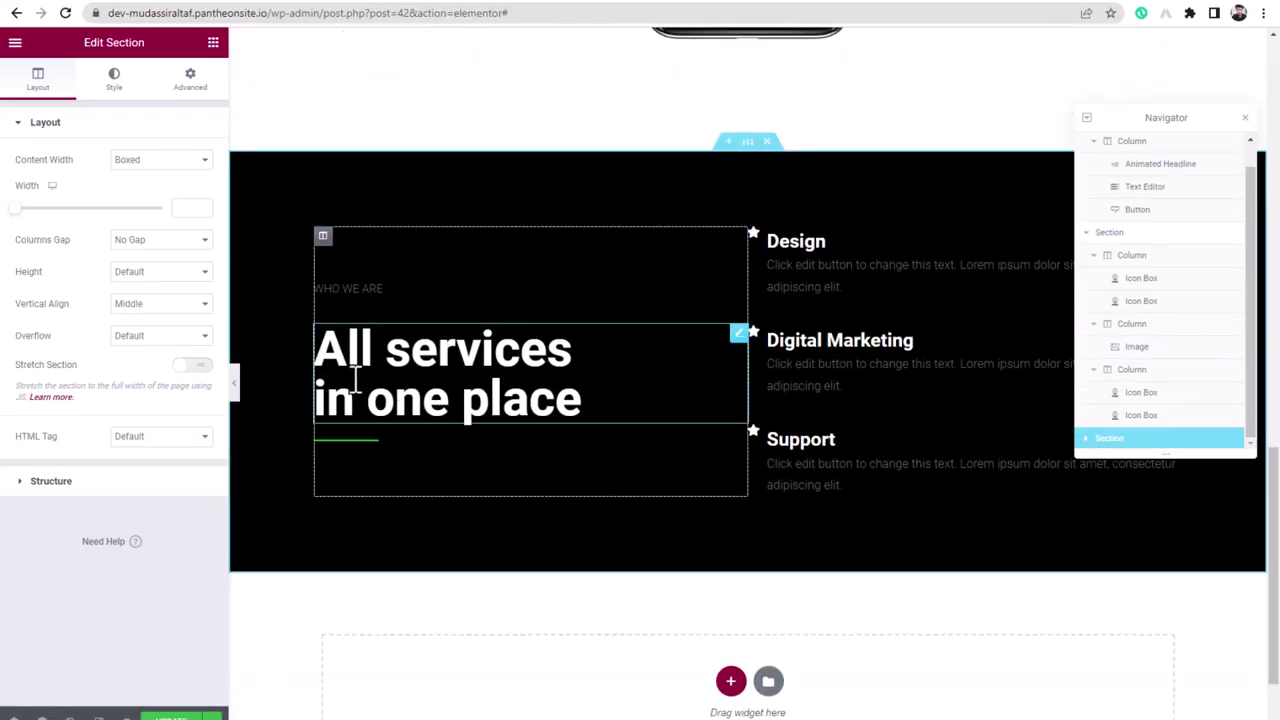
- Insert the Help You Design the Life You Want block below the services section
scroll(523, 311, up, 3)
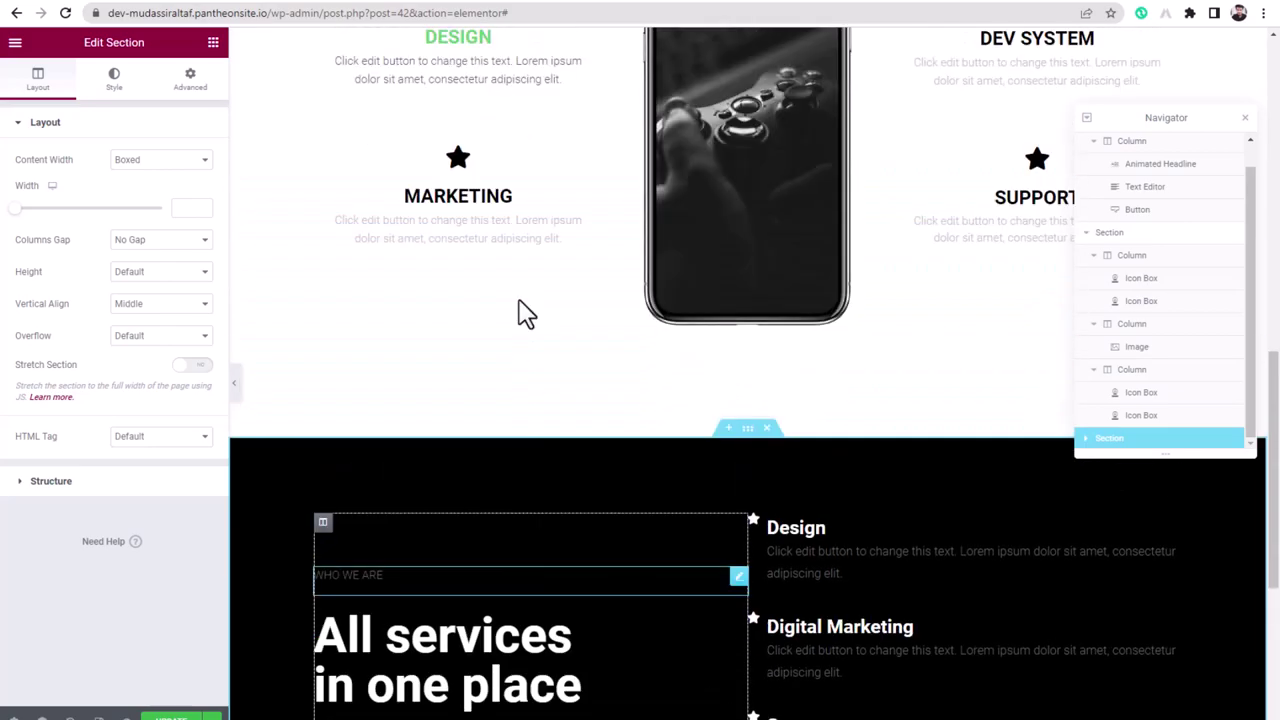
scroll(523, 320, down, 4)
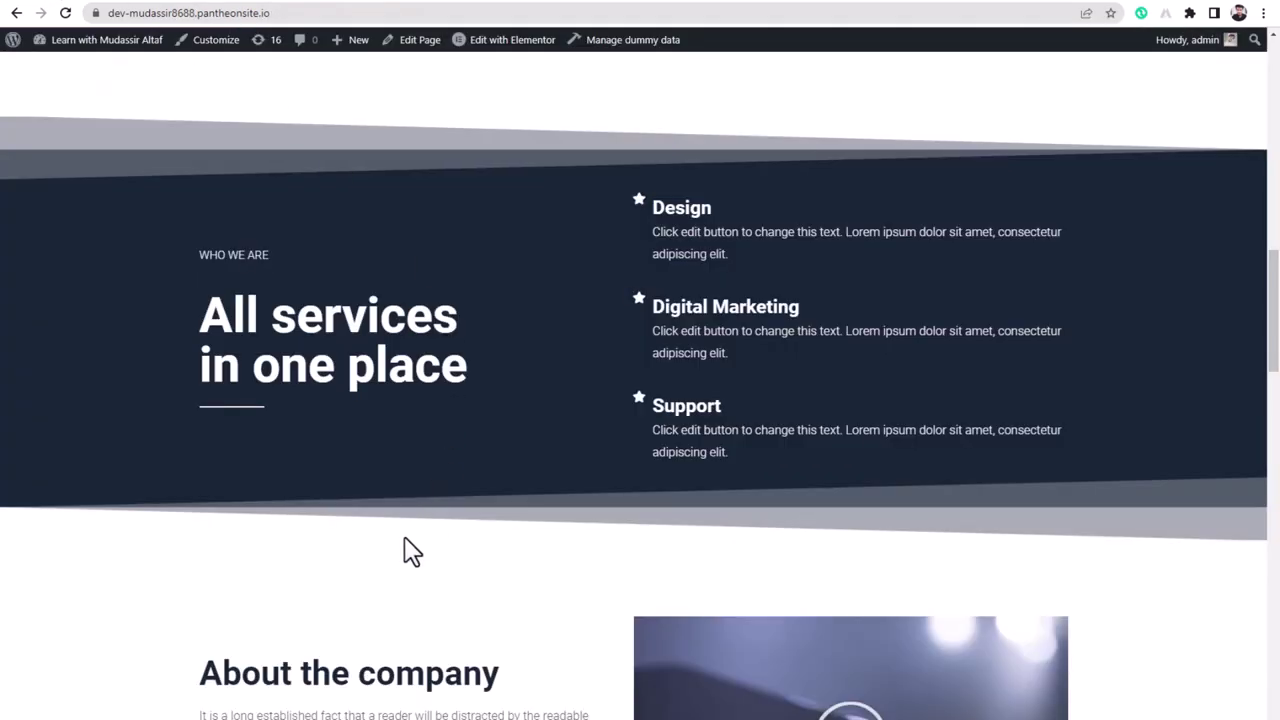
scroll(408, 555, down, 4)
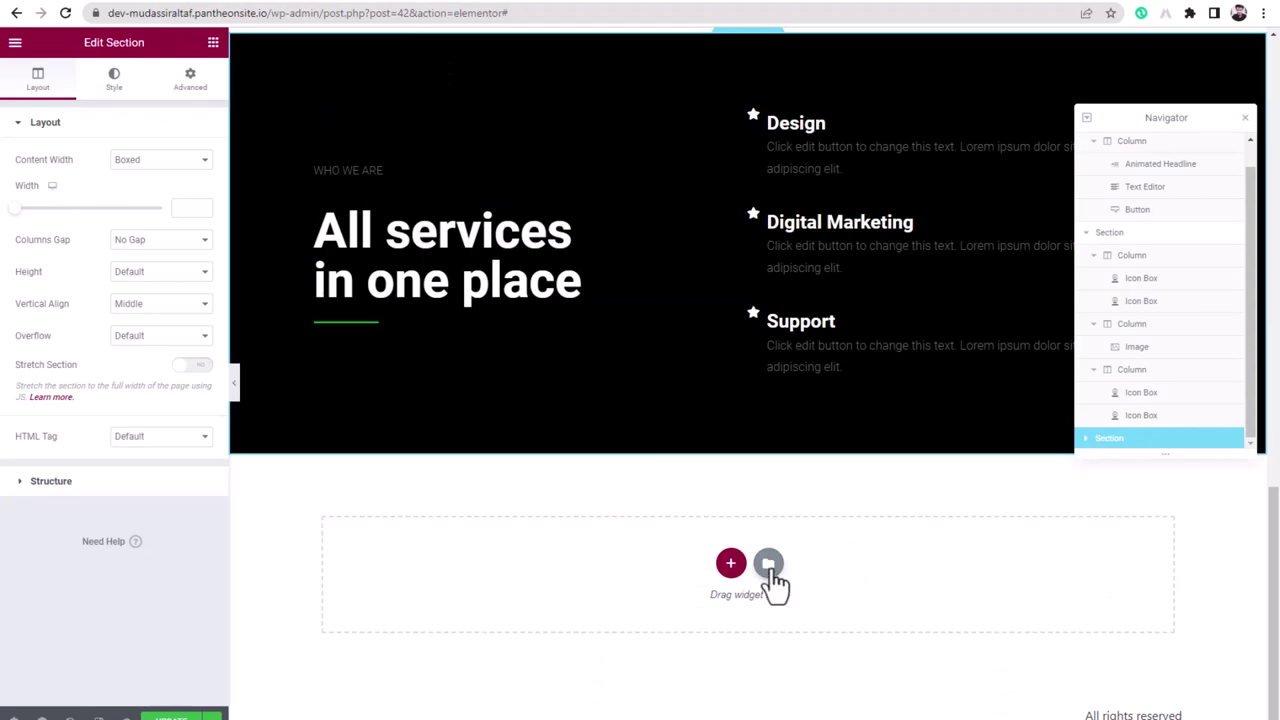
click(768, 565)
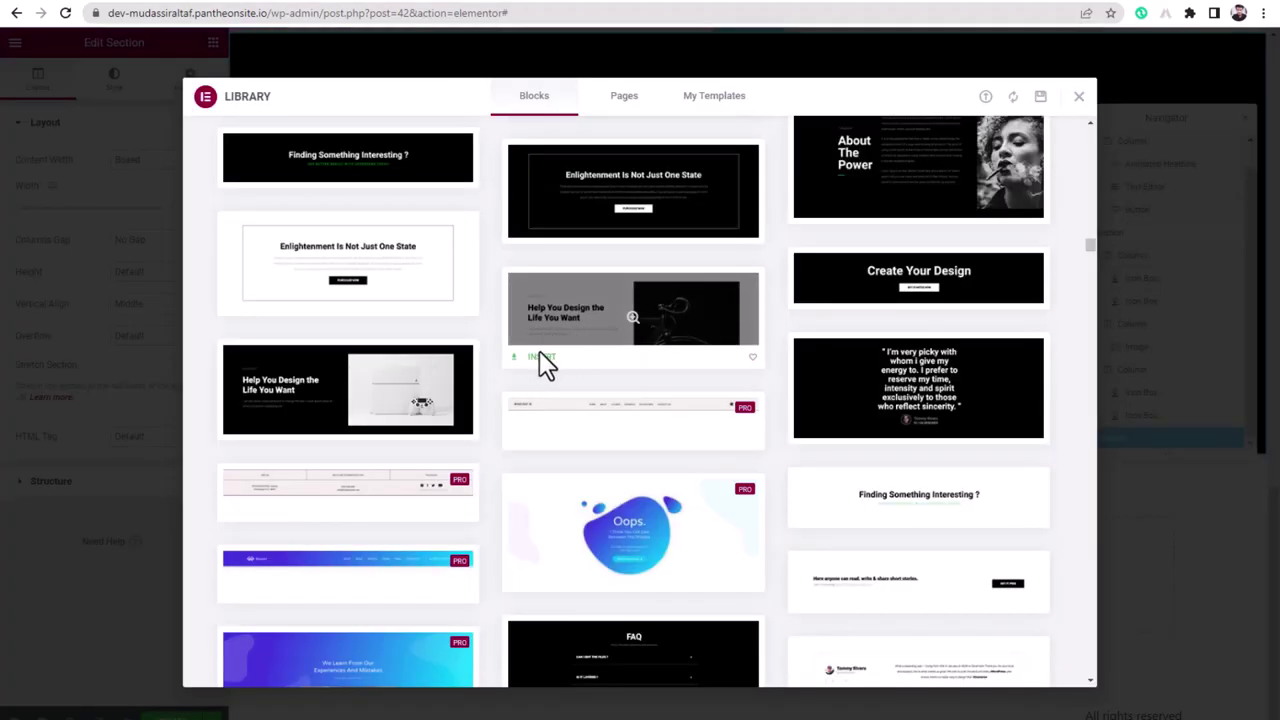
click(540, 358)
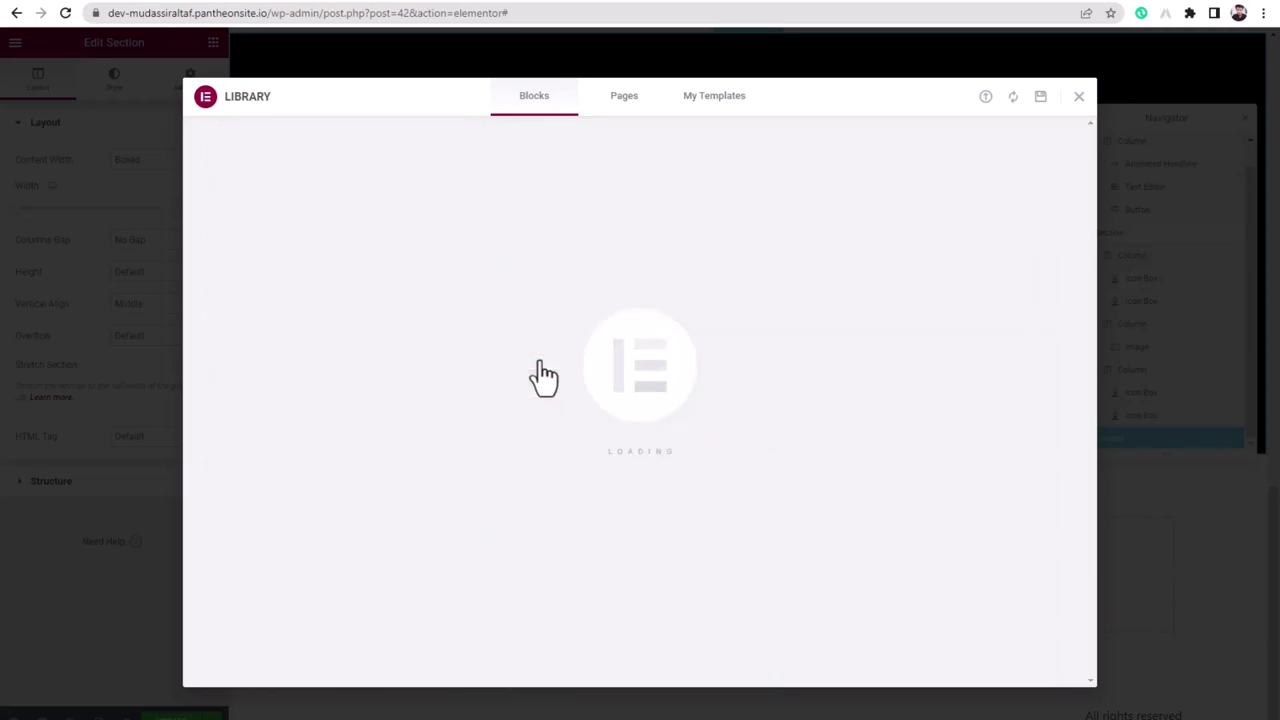
scroll(560, 620, down, 4)
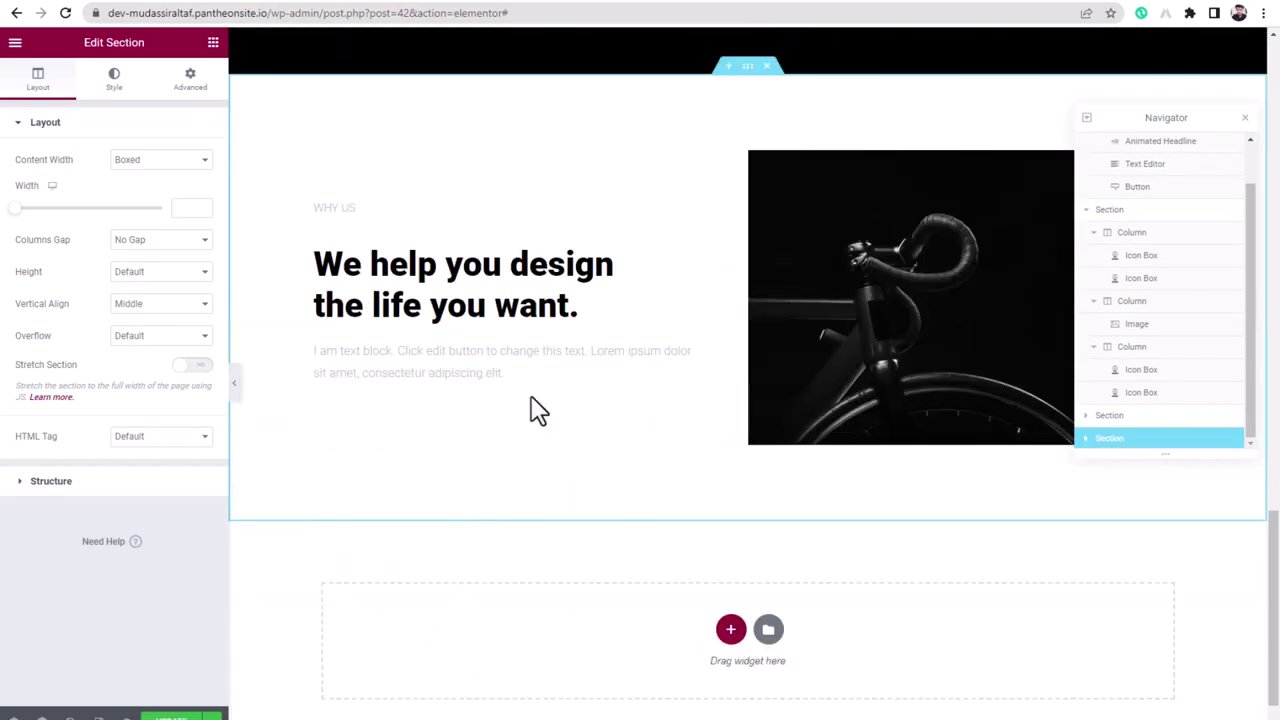
- Delete the bicycle photo from the Why Us block's right column
click(411, 280)
click(441, 280)
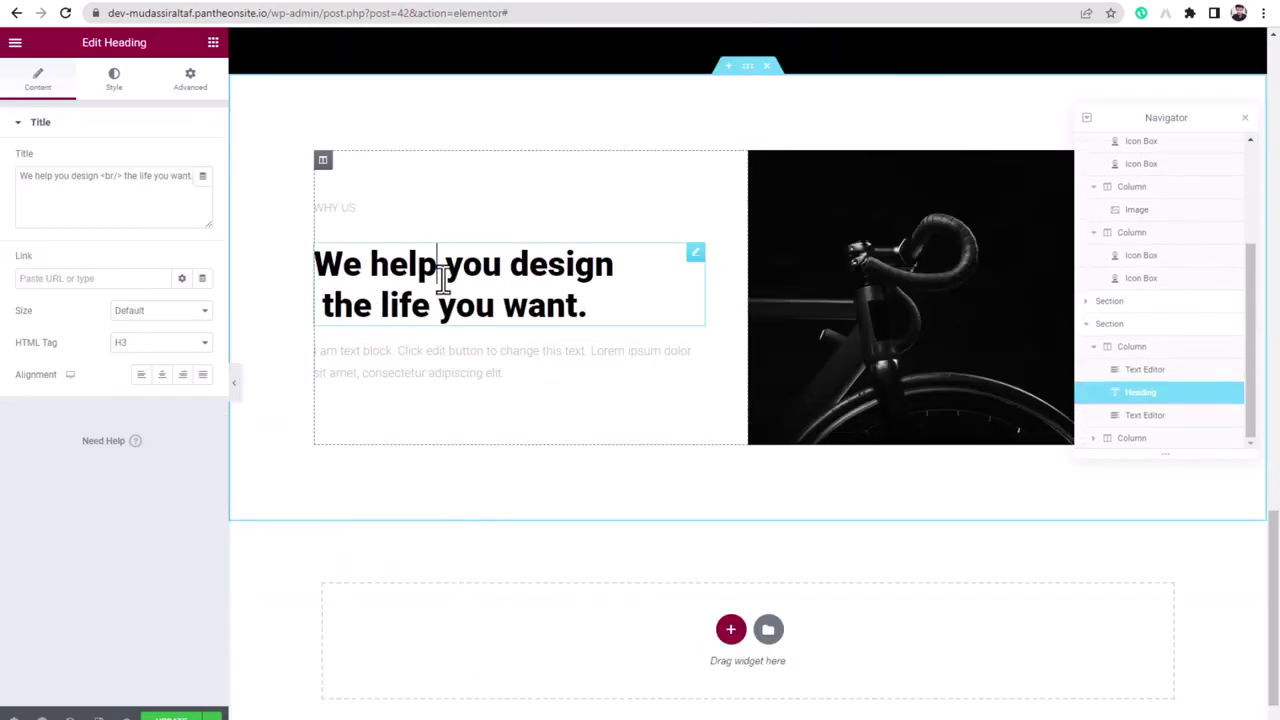
click(916, 284)
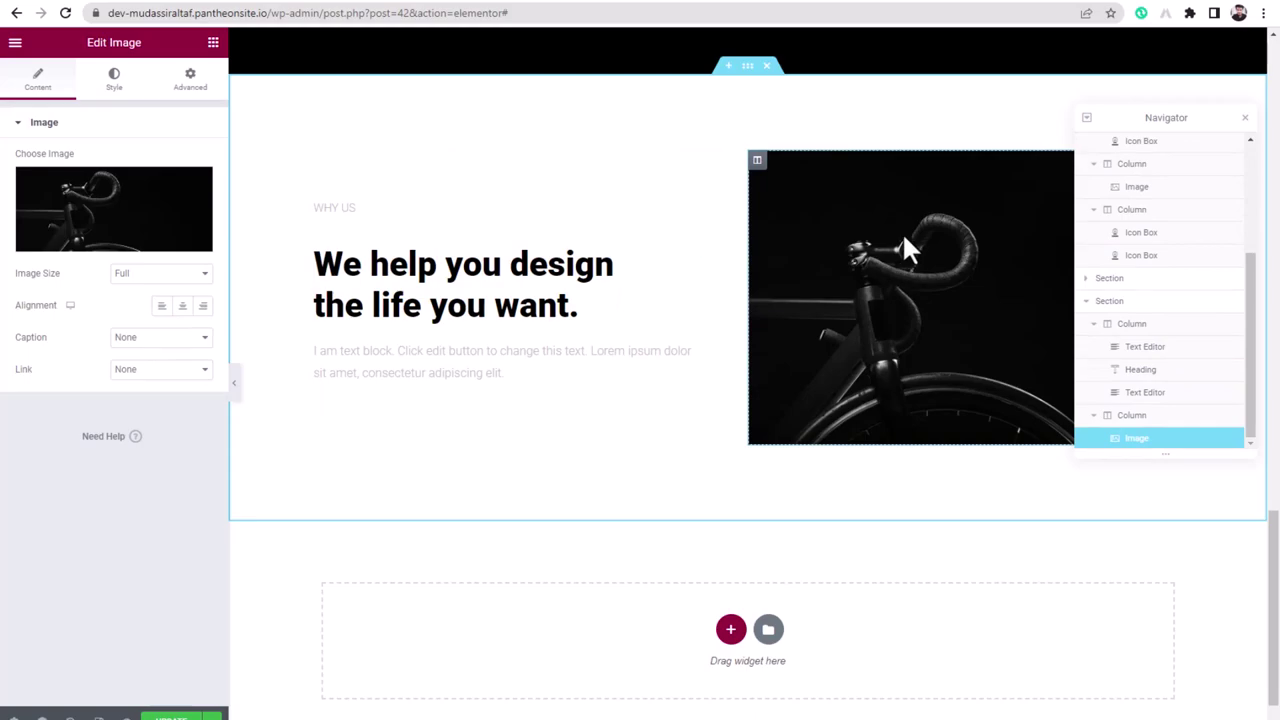
key(Delete)
scroll(131, 537, down, 20)
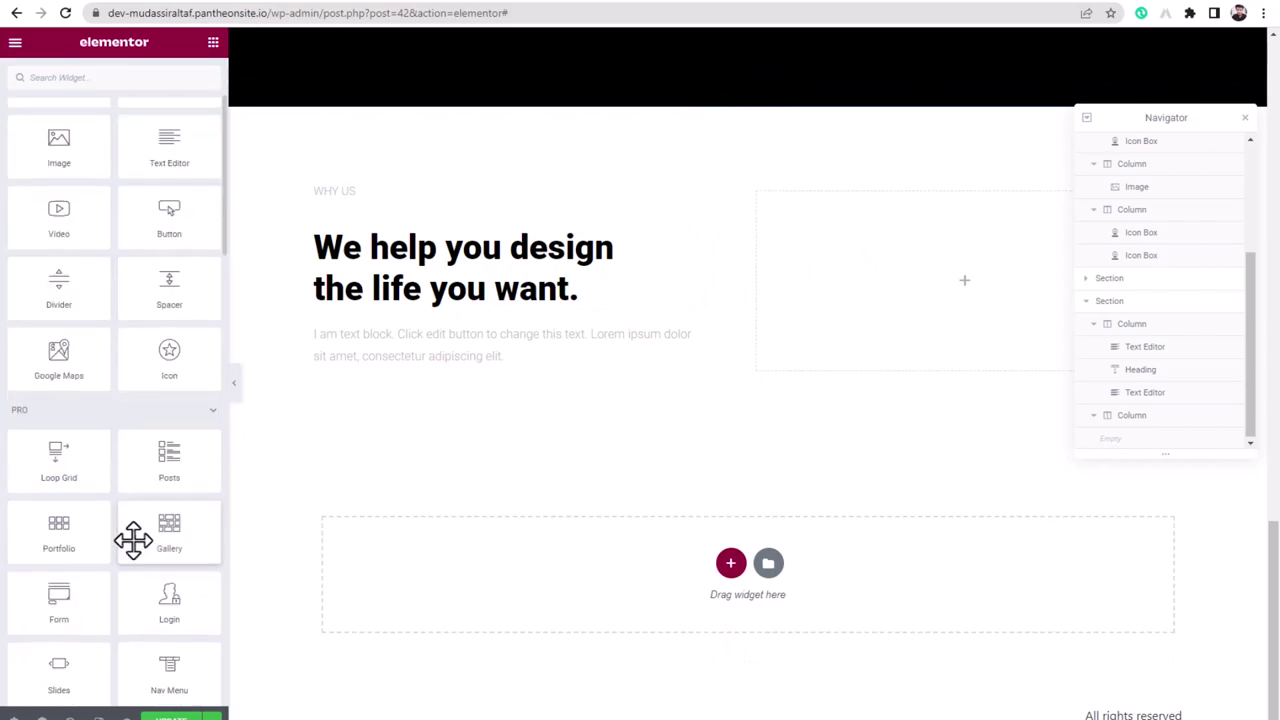
- Place a YouTube Video widget in the empty right column beside the Why Us heading
scroll(131, 539, down, 10)
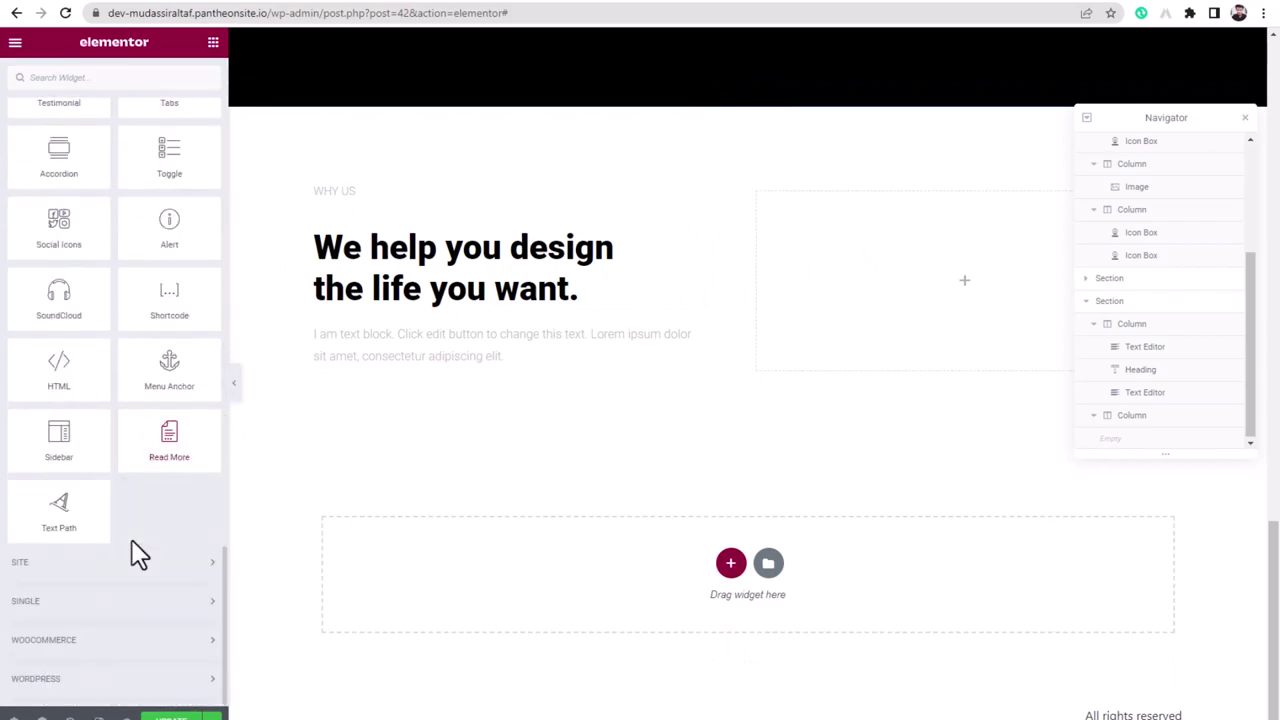
scroll(131, 539, up, 15)
scroll(131, 540, down, 6)
scroll(131, 540, up, 8)
scroll(95, 455, up, 10)
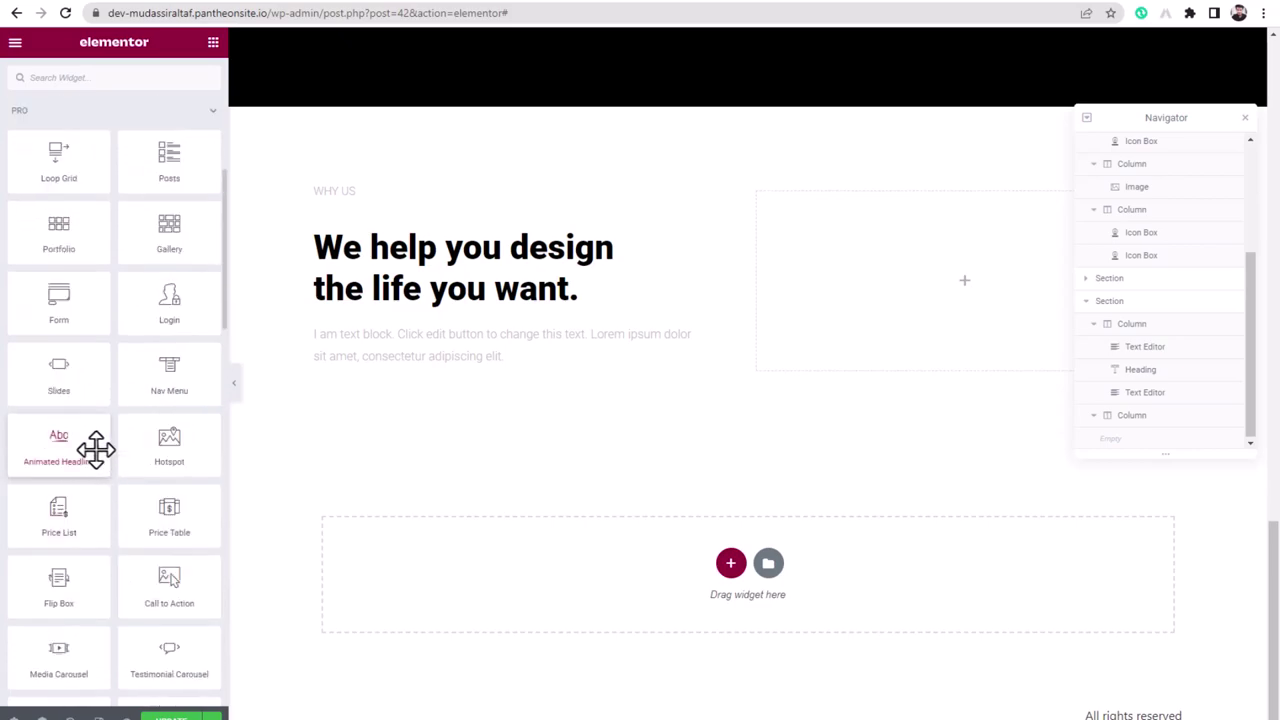
drag(73, 373, 931, 272)
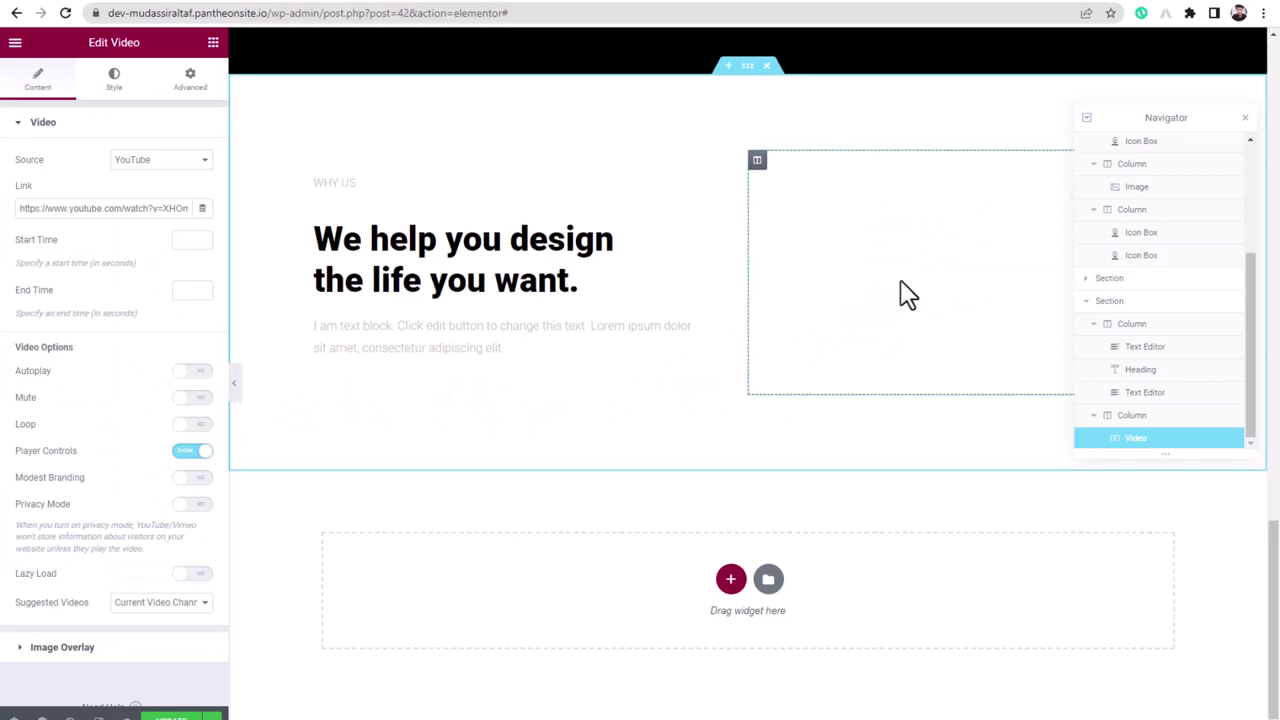
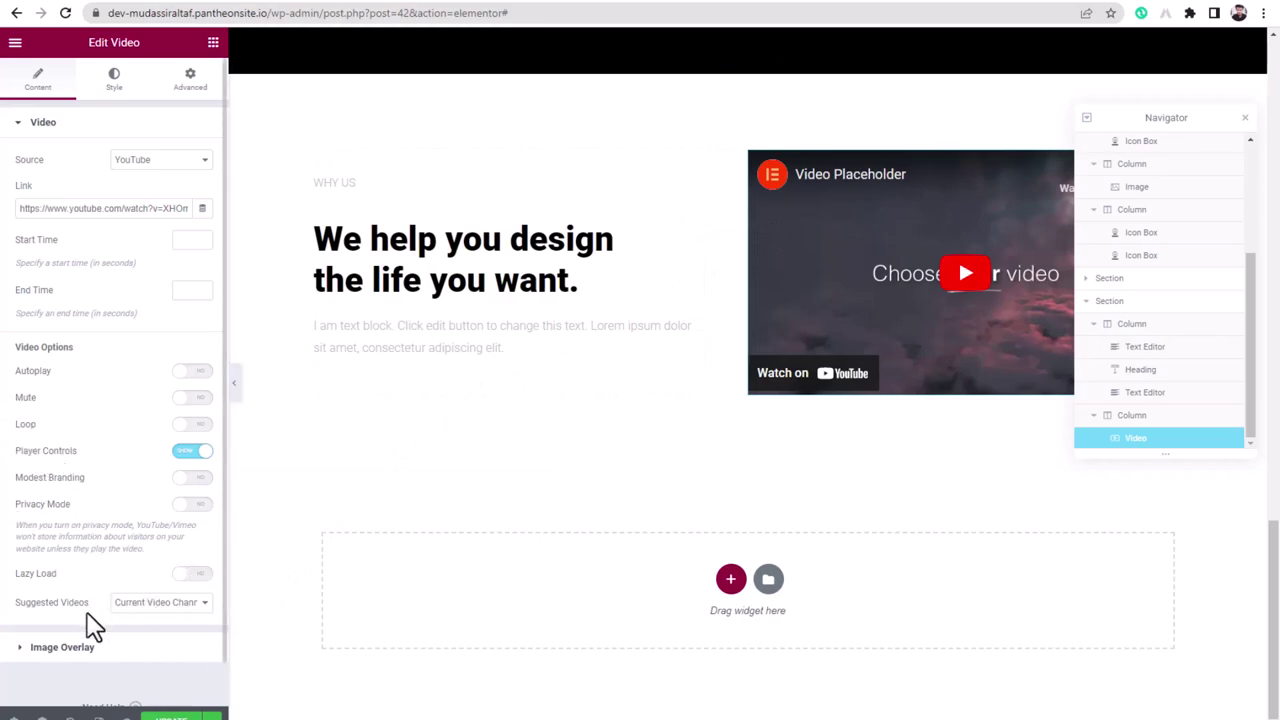
- Switch on the video's Image Overlay and start choosing an overlay image
click(62, 648)
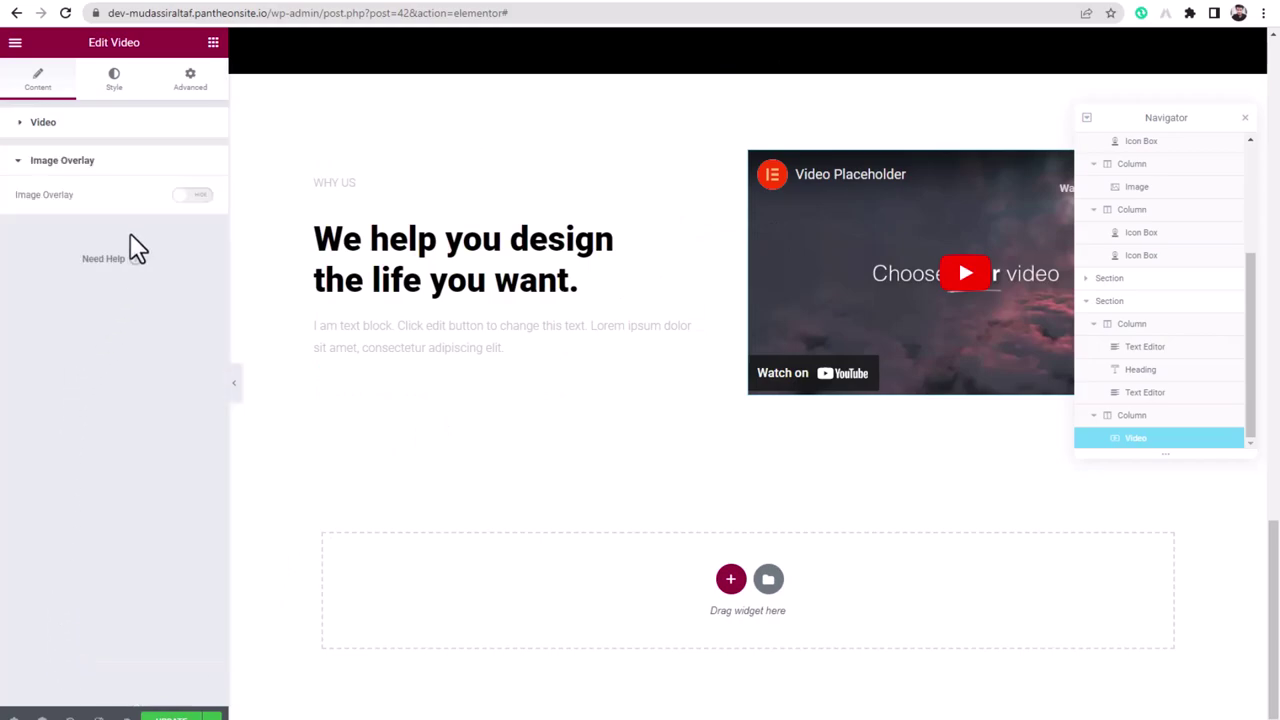
click(190, 200)
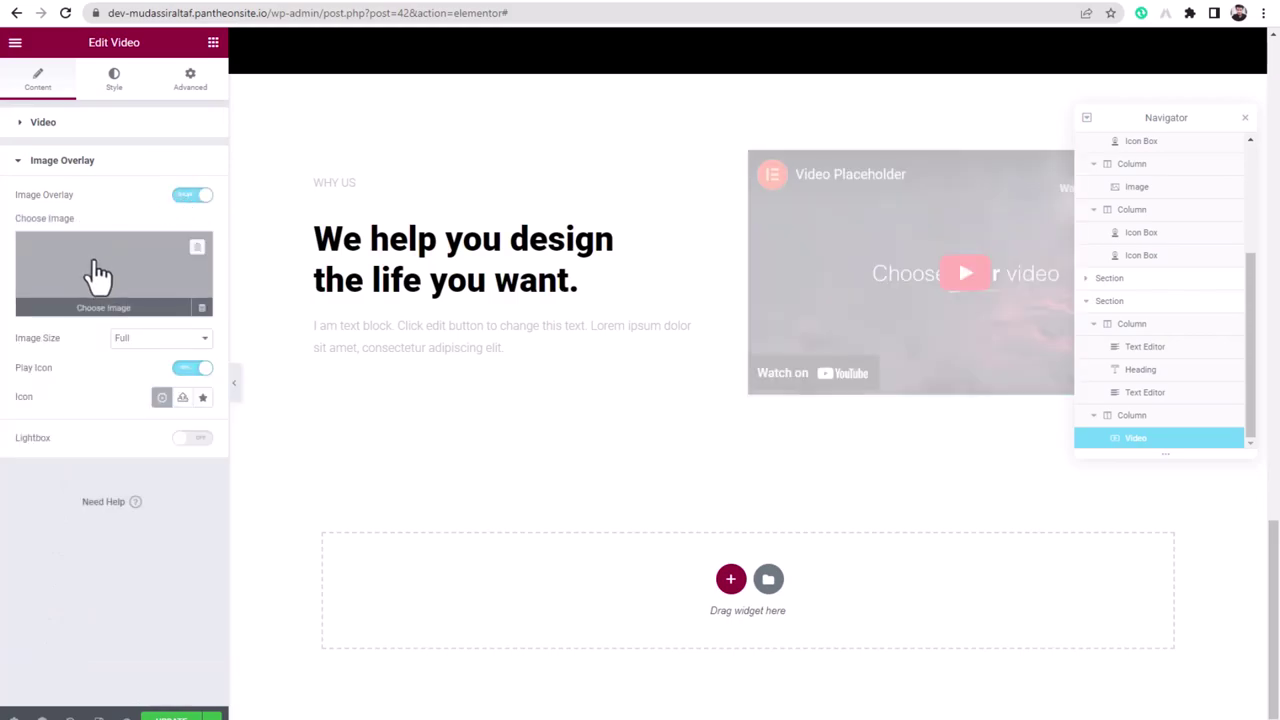
click(88, 312)
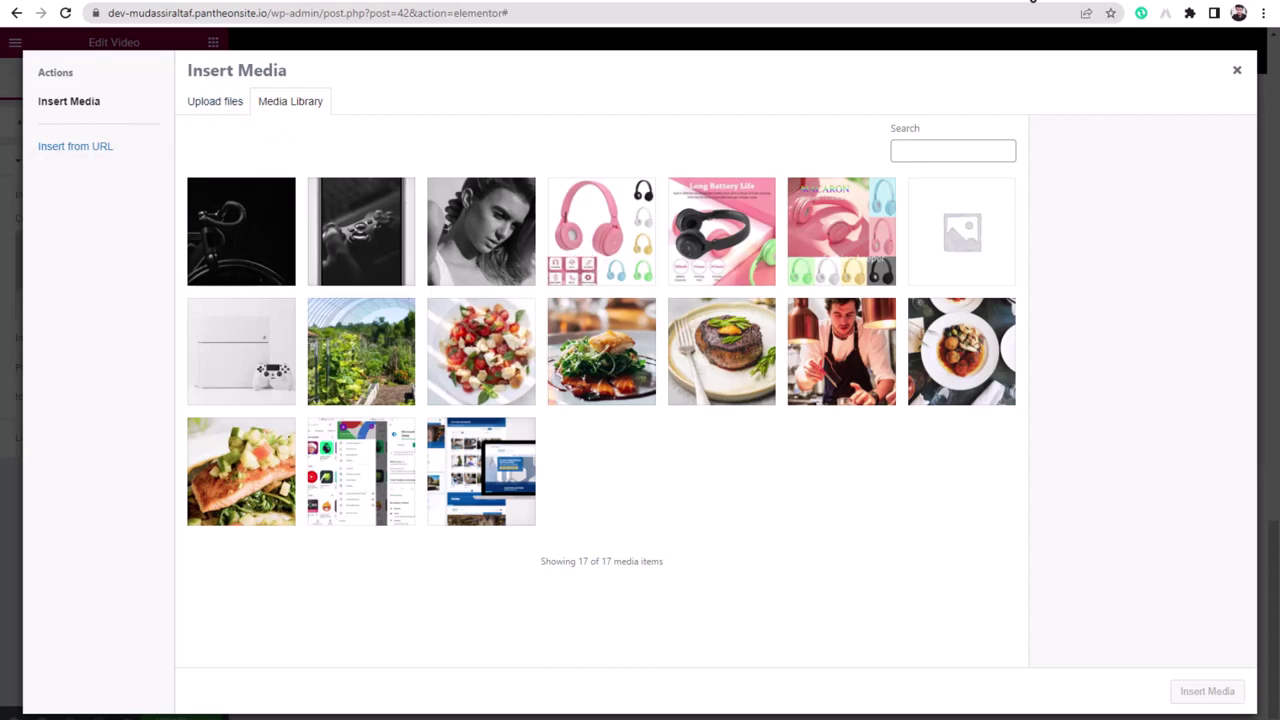
- Insert the Pexels phone-on-wooden-table photo as the overlay using its copied image URL
click(1036, 3)
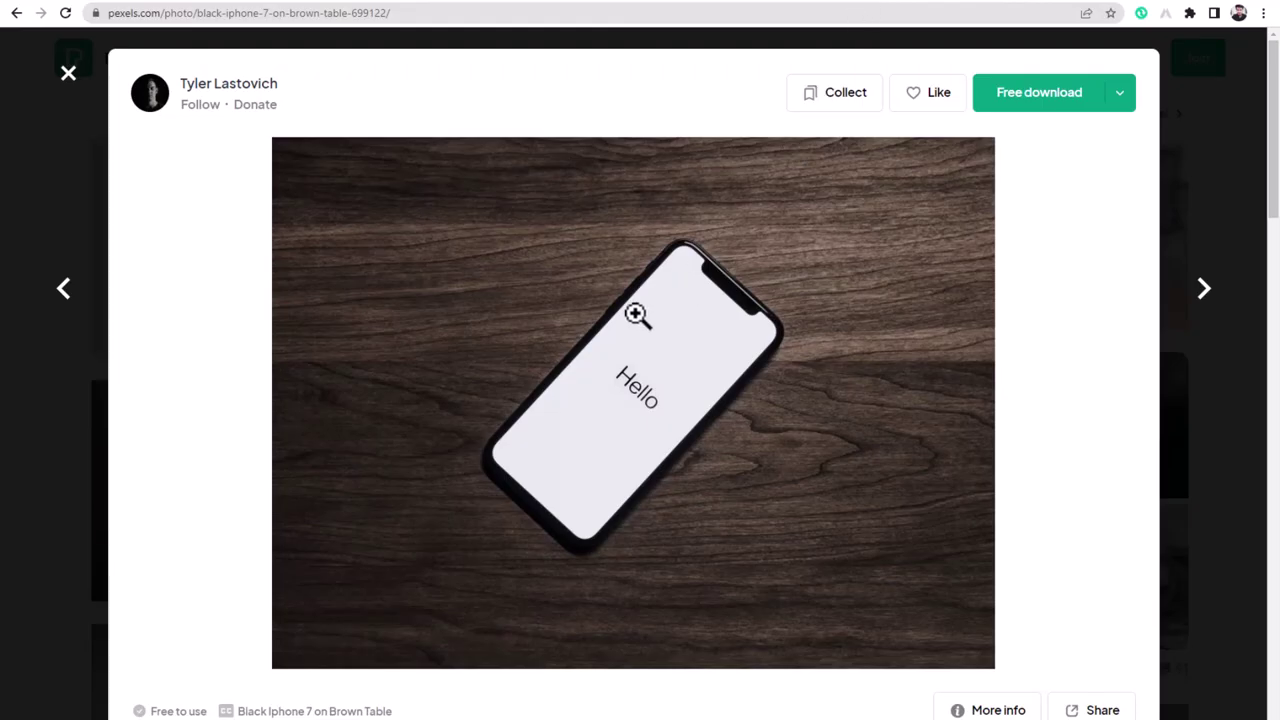
right_click(636, 315)
click(689, 390)
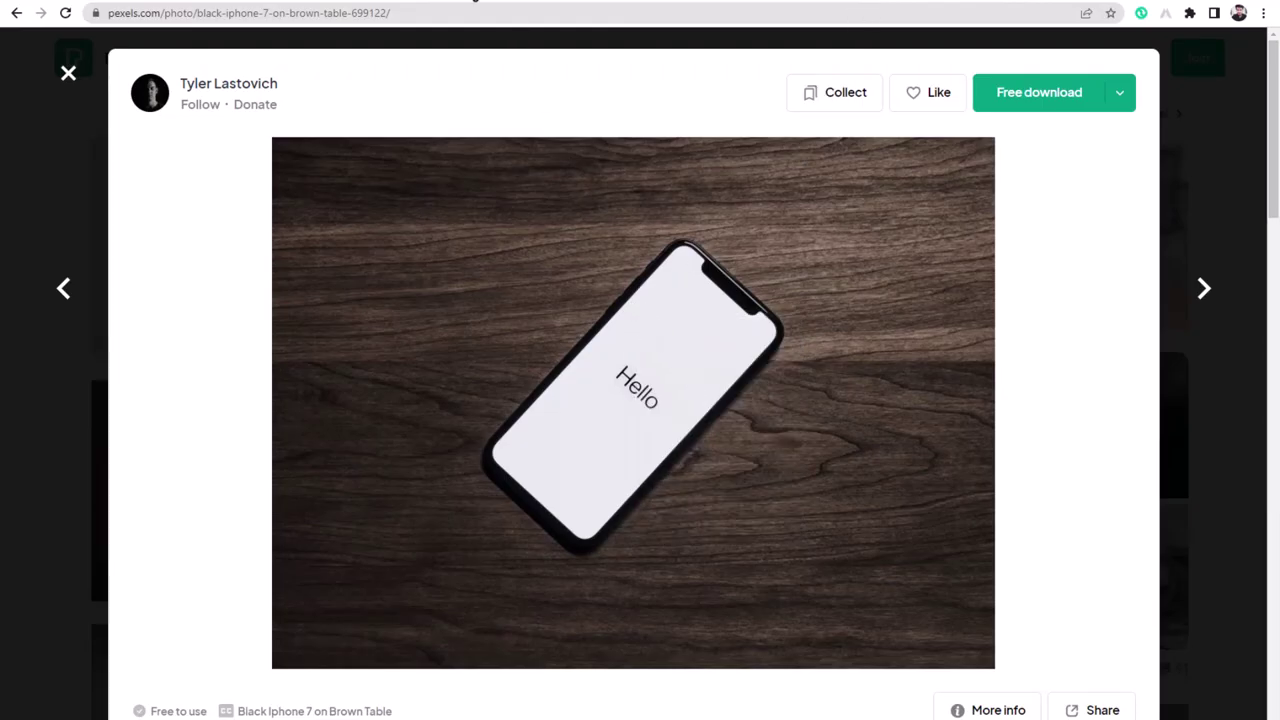
click(476, 3)
click(94, 151)
right_click(297, 122)
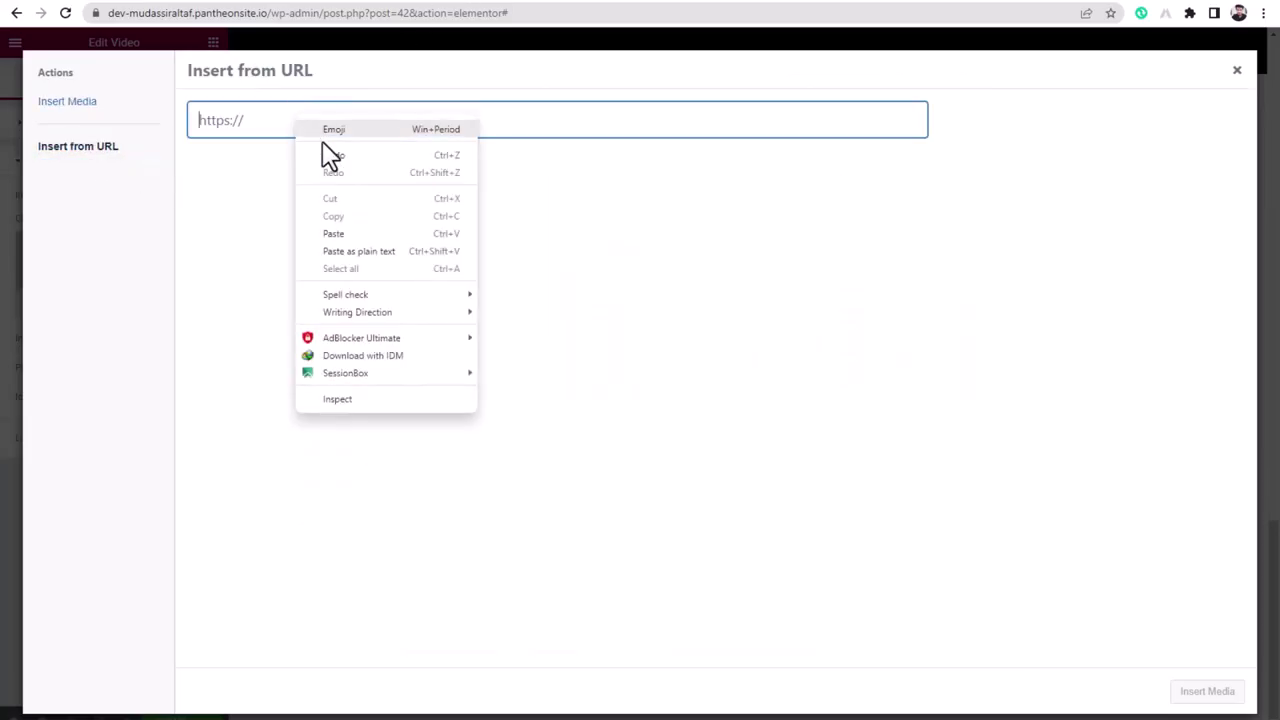
click(391, 251)
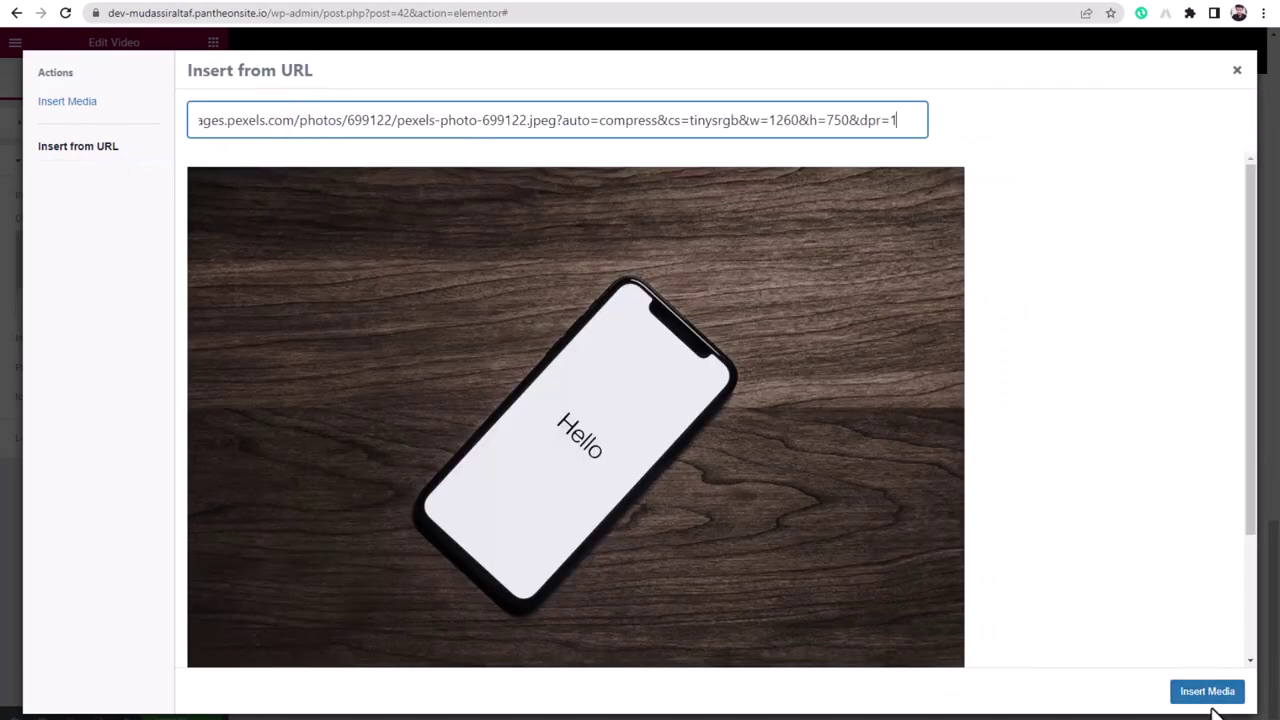
click(1208, 697)
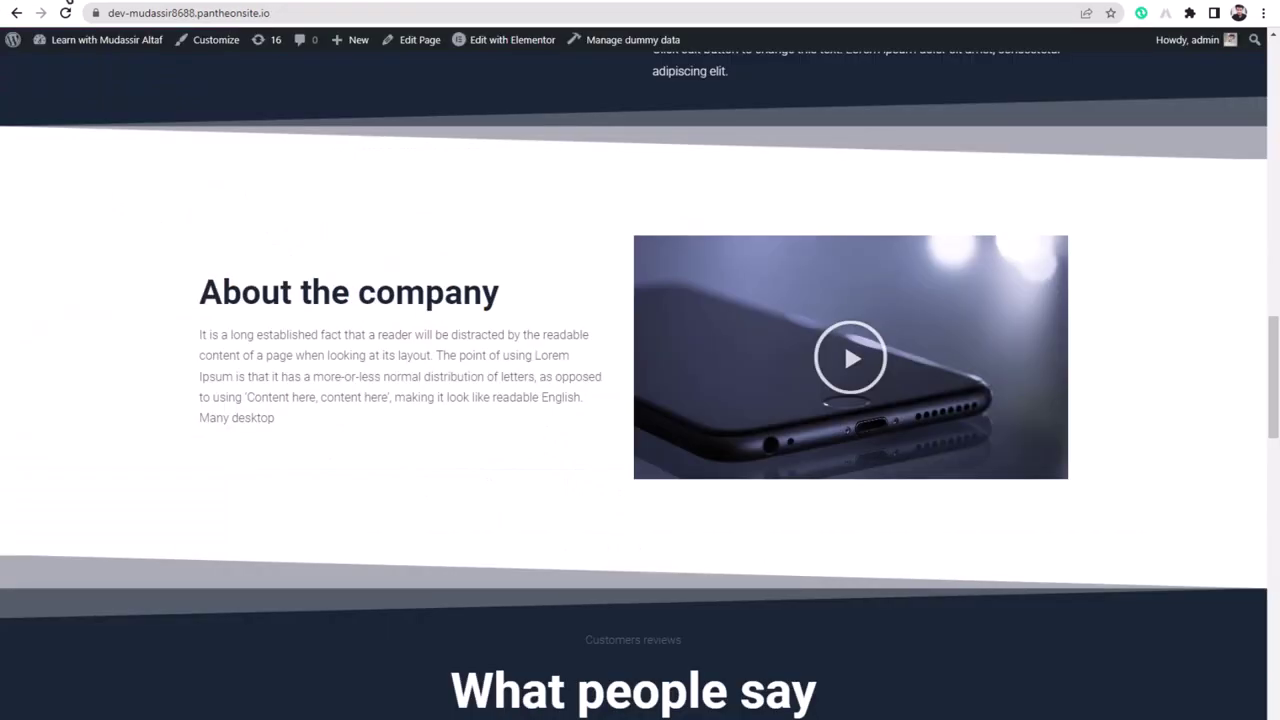
- Insert the black 'What people say' block from the Library's Testimonials category below the video
scroll(480, 480, down, 4)
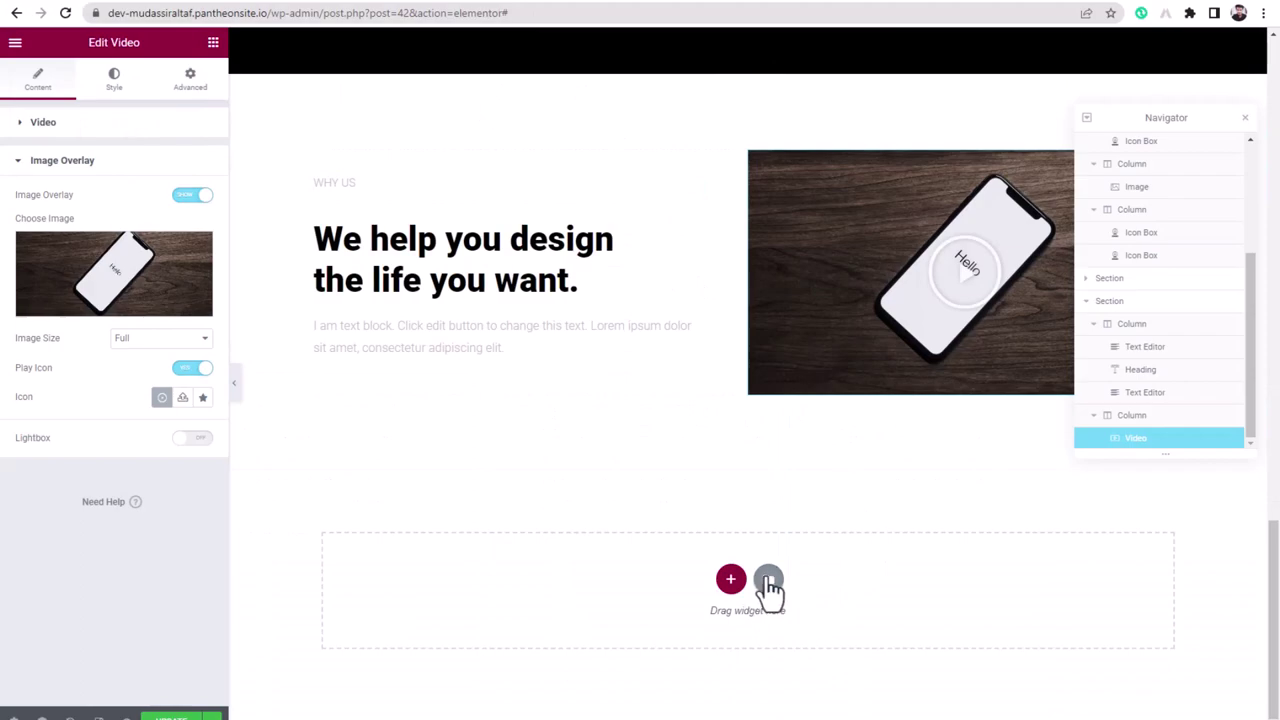
click(768, 579)
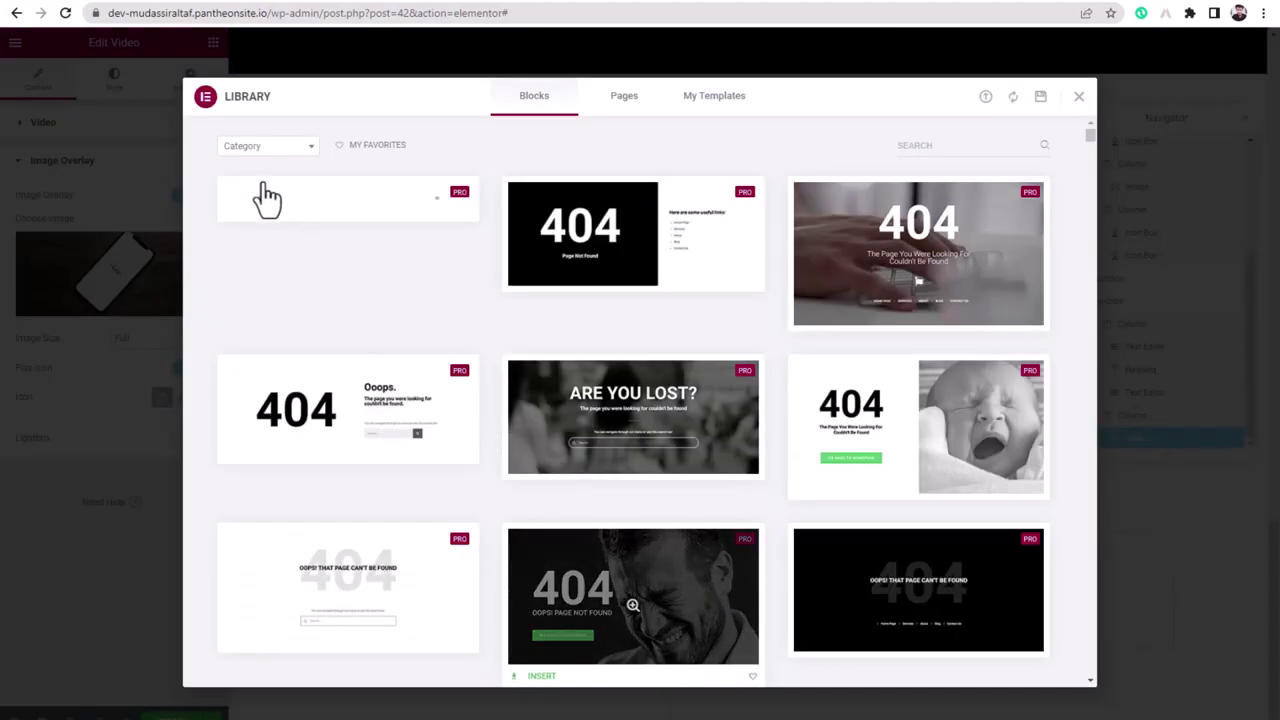
click(255, 150)
scroll(240, 312, down, 6)
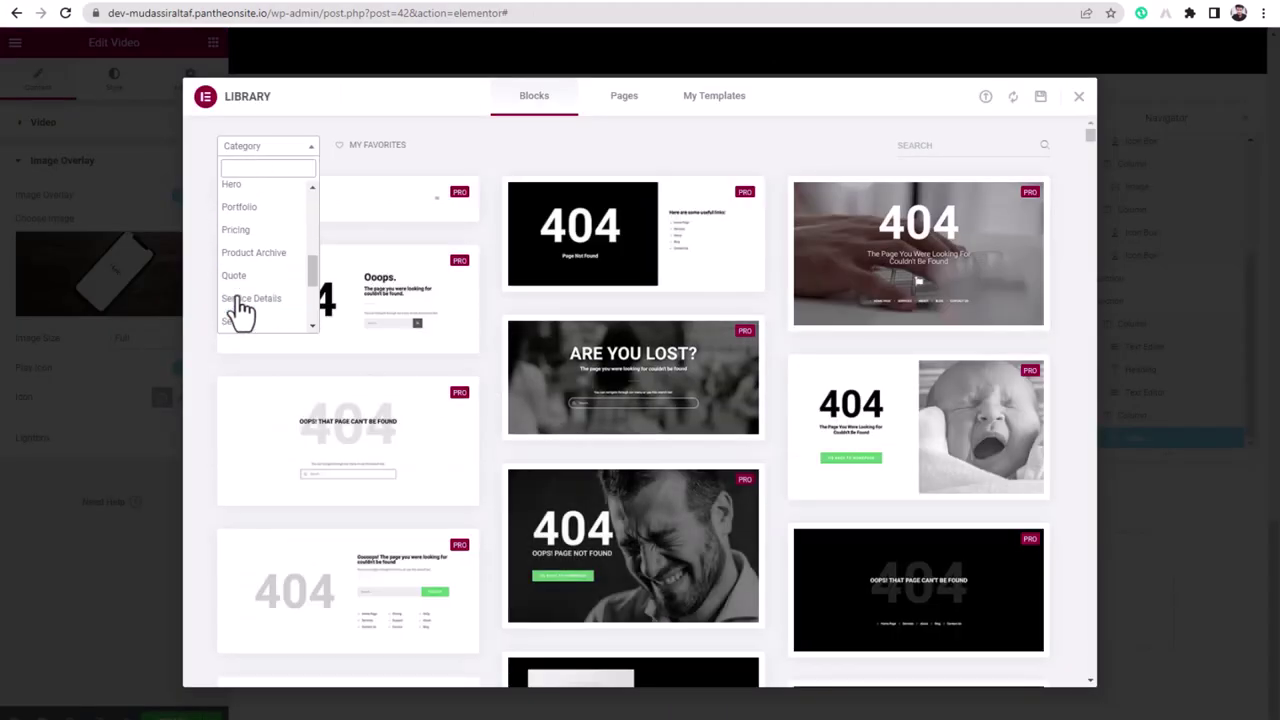
click(258, 322)
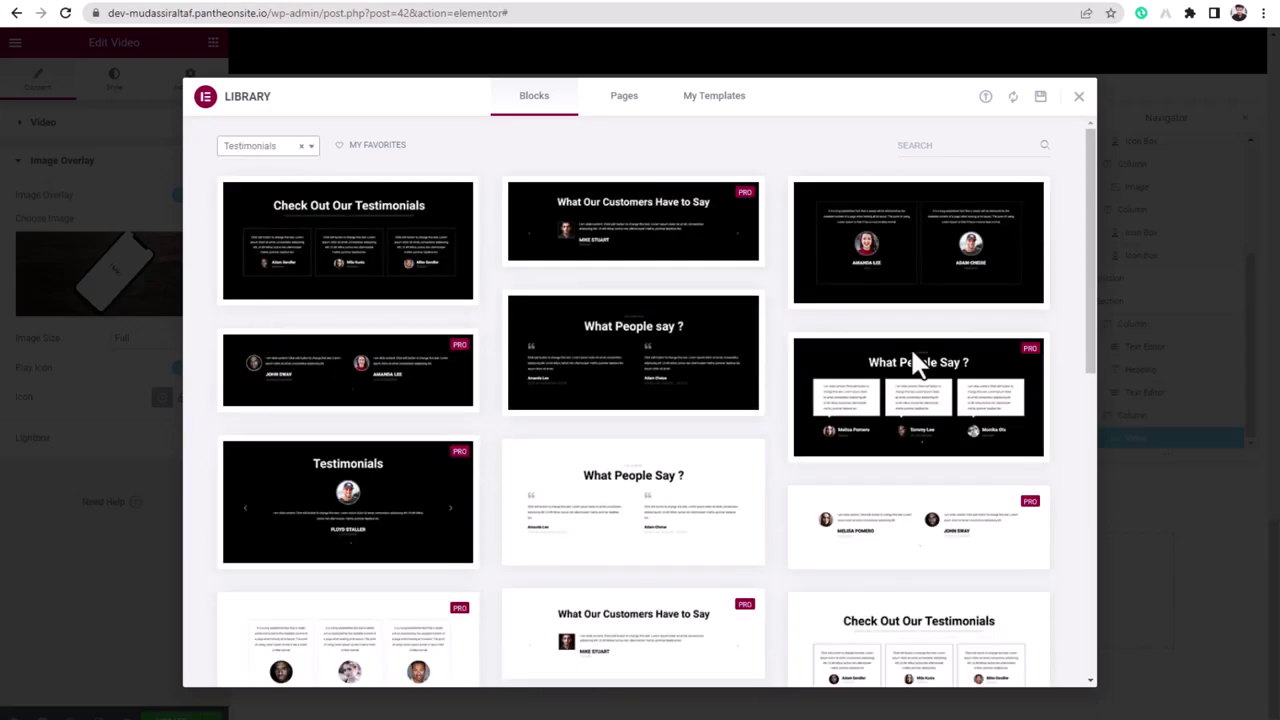
click(829, 452)
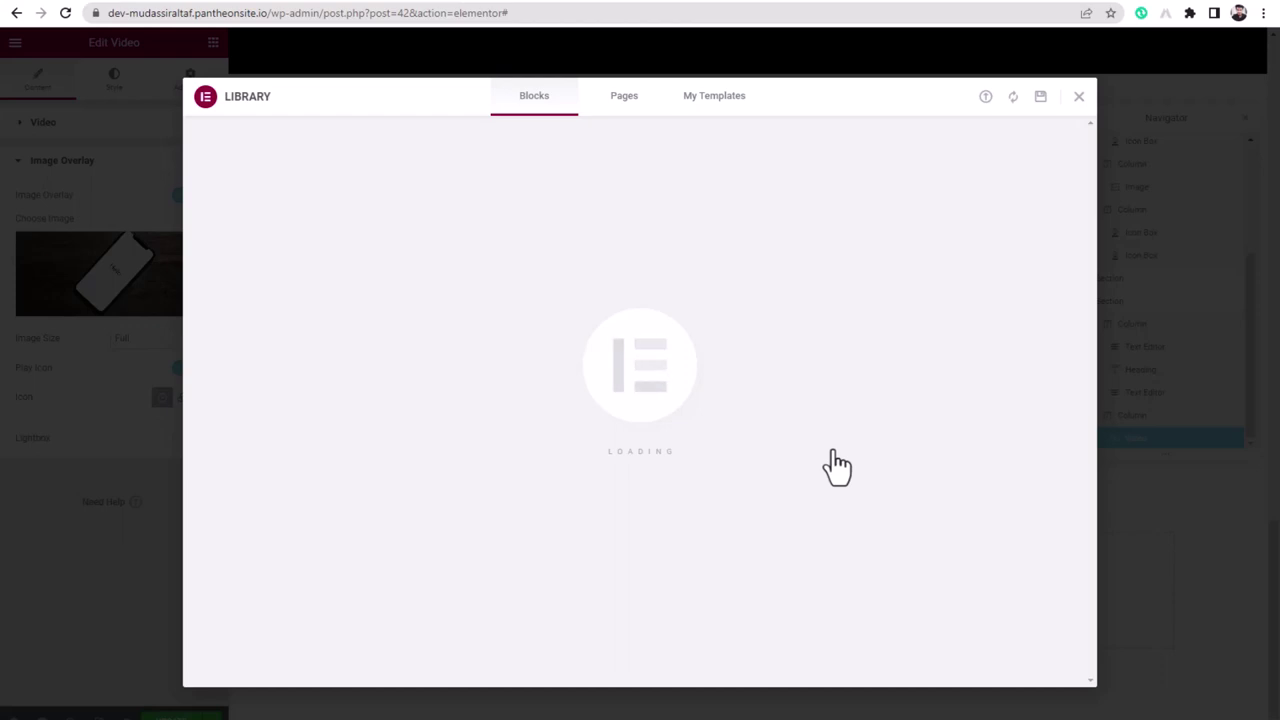
key(Escape)
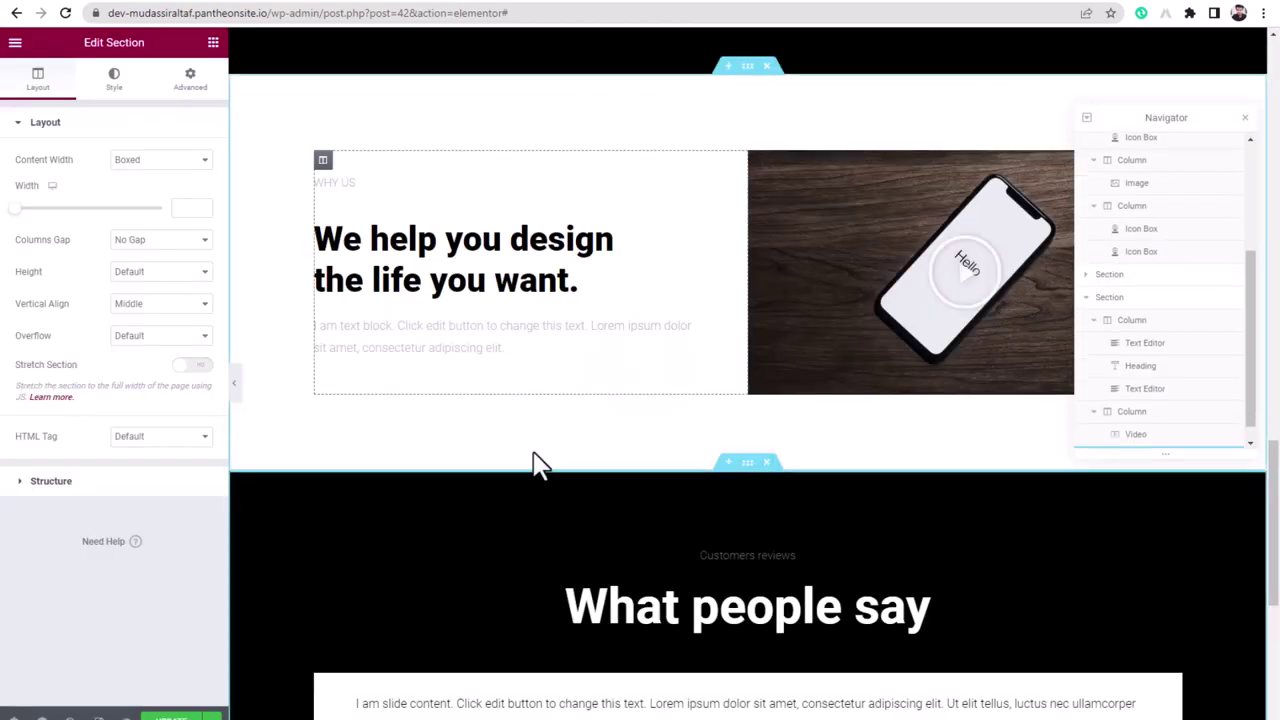
scroll(514, 437, down, 3)
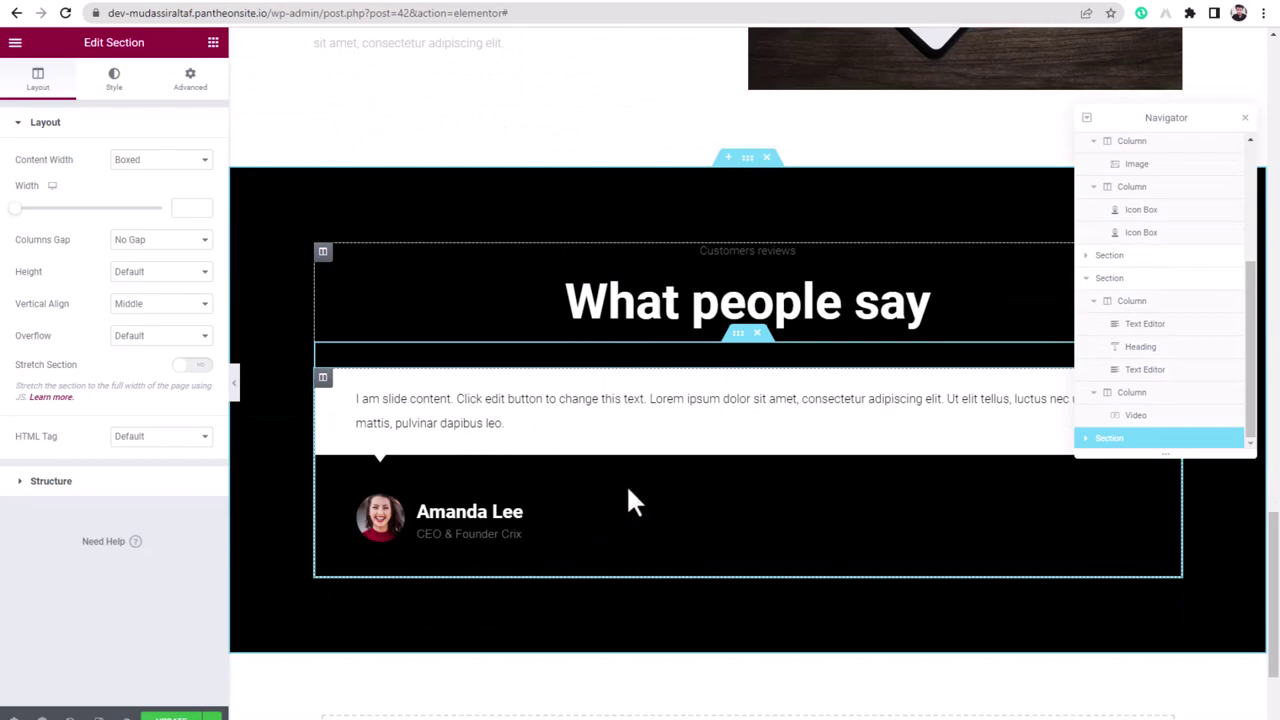
scroll(629, 500, down, 2)
scroll(369, 323, up, 2)
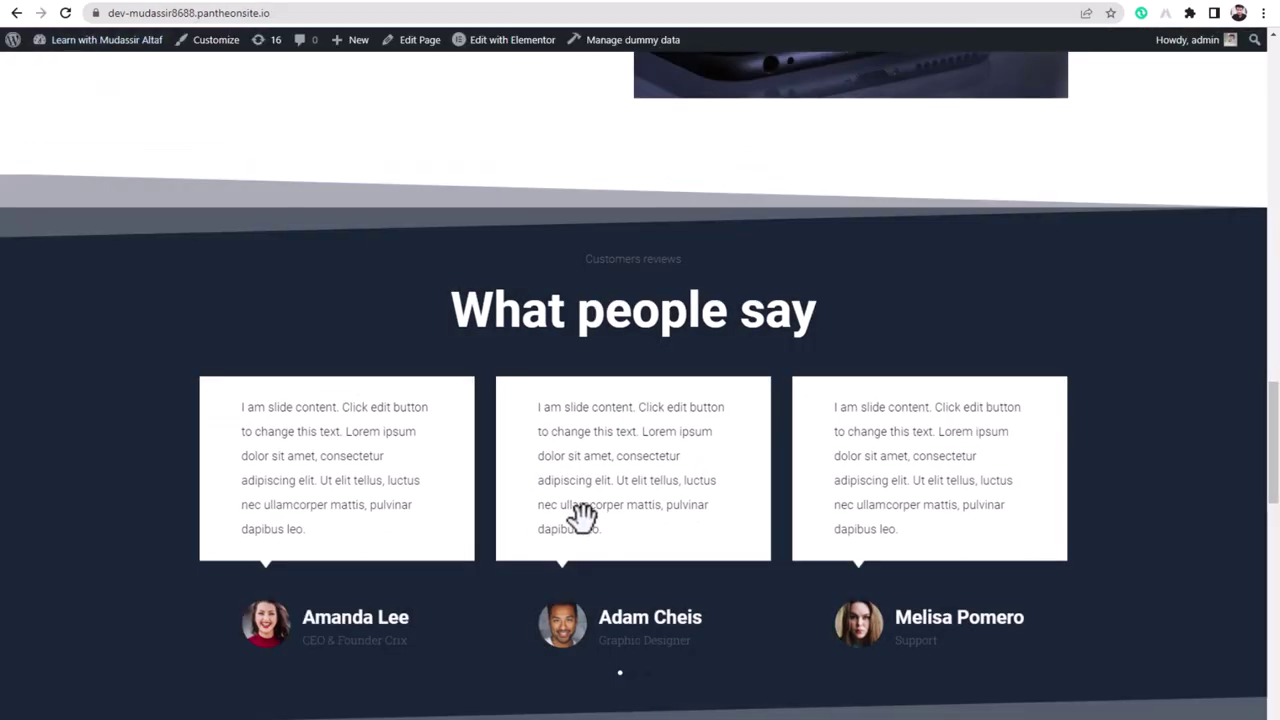
scroll(580, 514, down, 4)
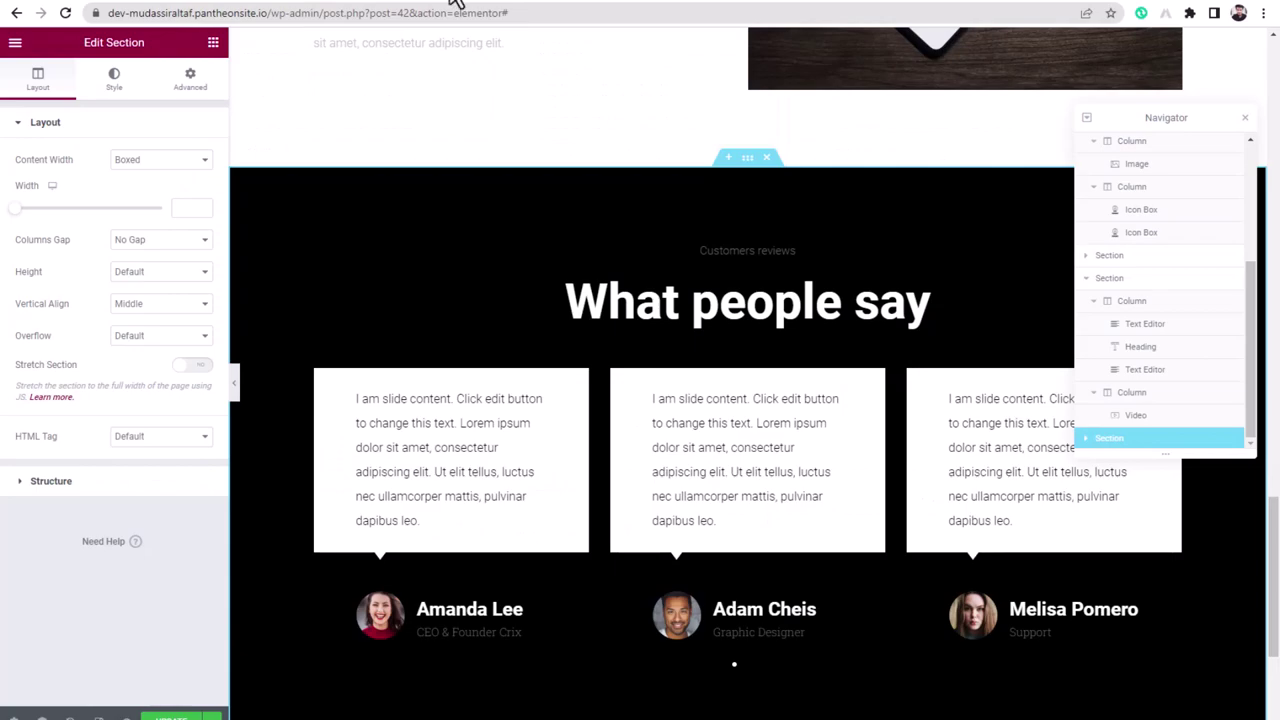
scroll(594, 537, down, 3)
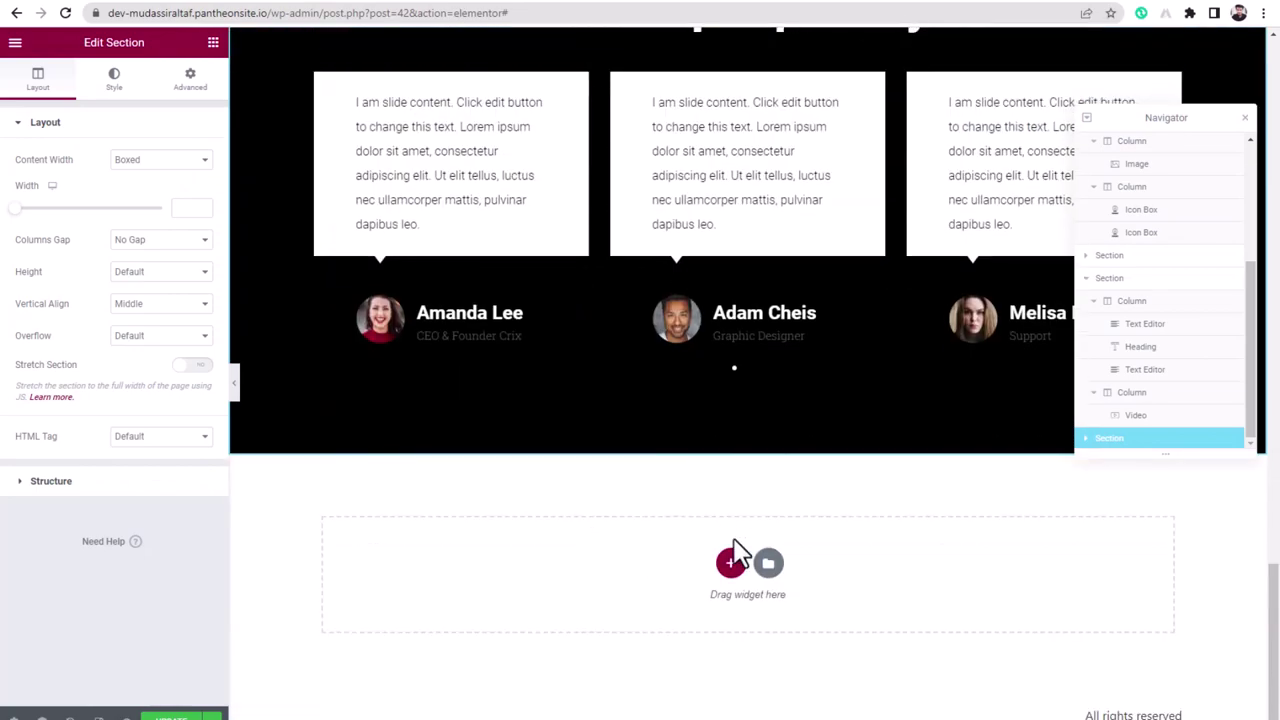
- Insert the 'Here anyone can read, write & share short stories.' block from the Call To Action category
click(769, 566)
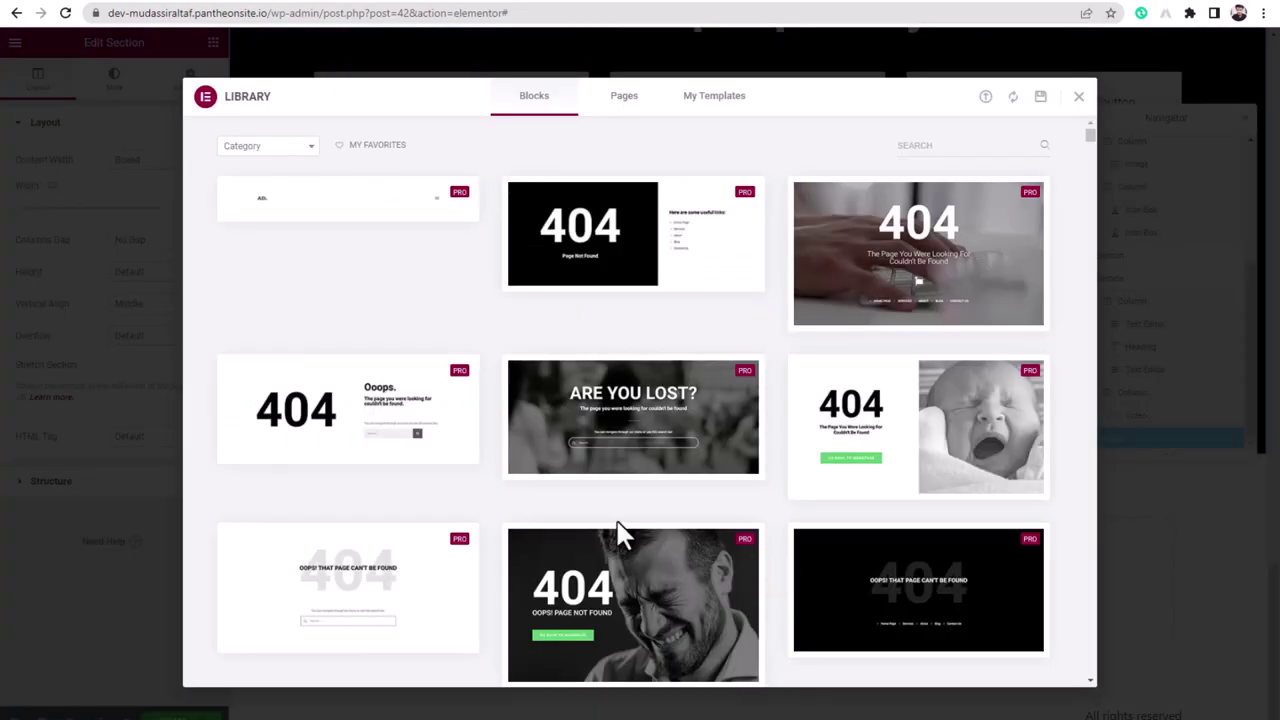
click(240, 147)
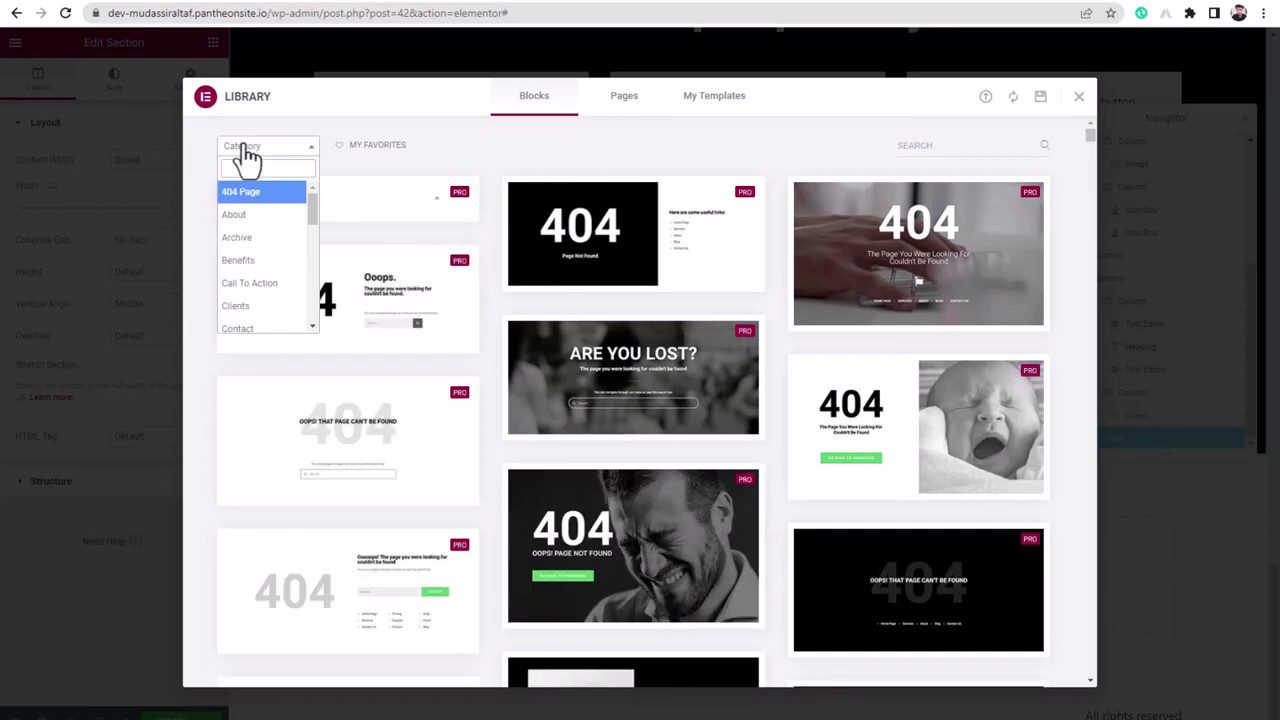
scroll(270, 280, down, 2)
scroll(268, 280, up, 3)
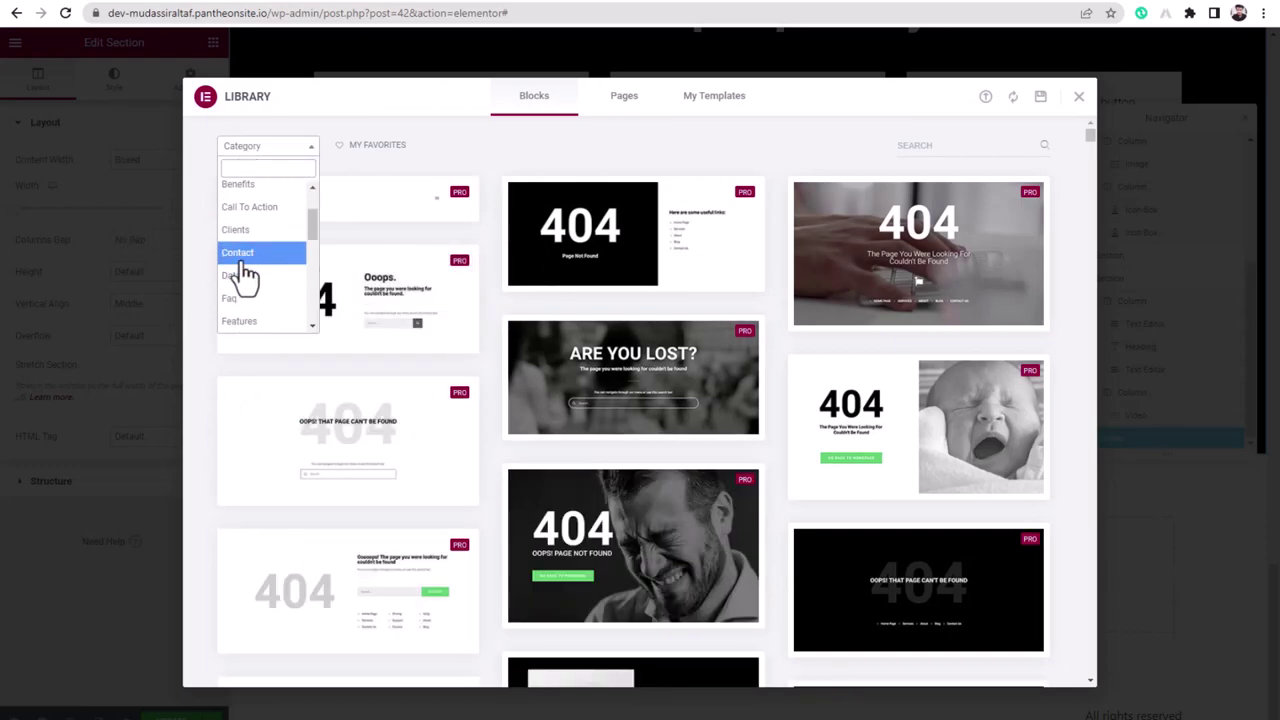
click(258, 290)
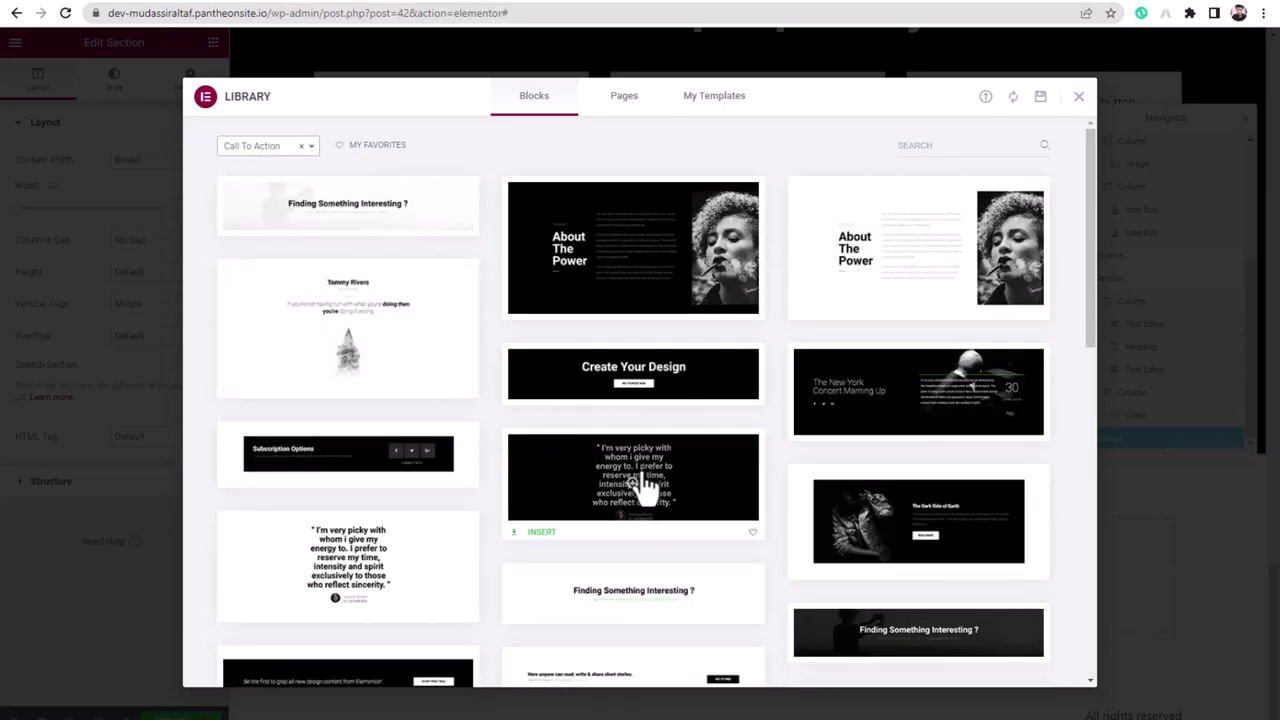
scroll(497, 530, down, 2)
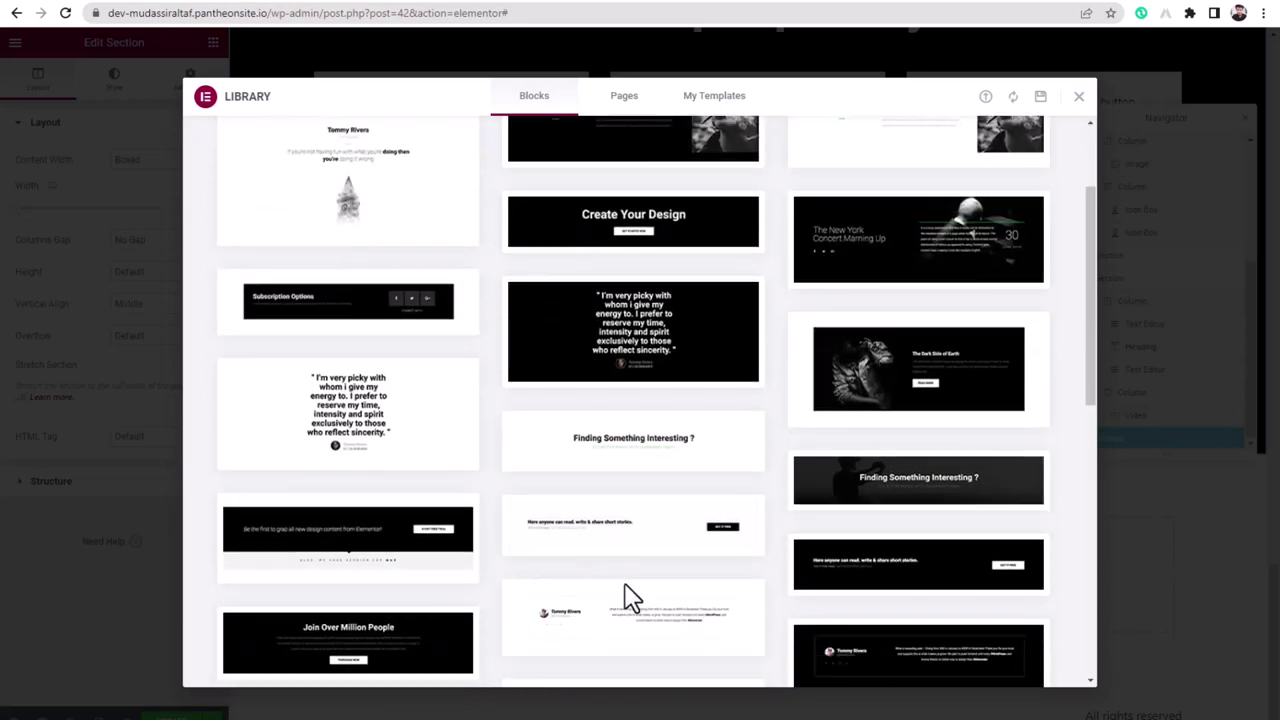
click(536, 545)
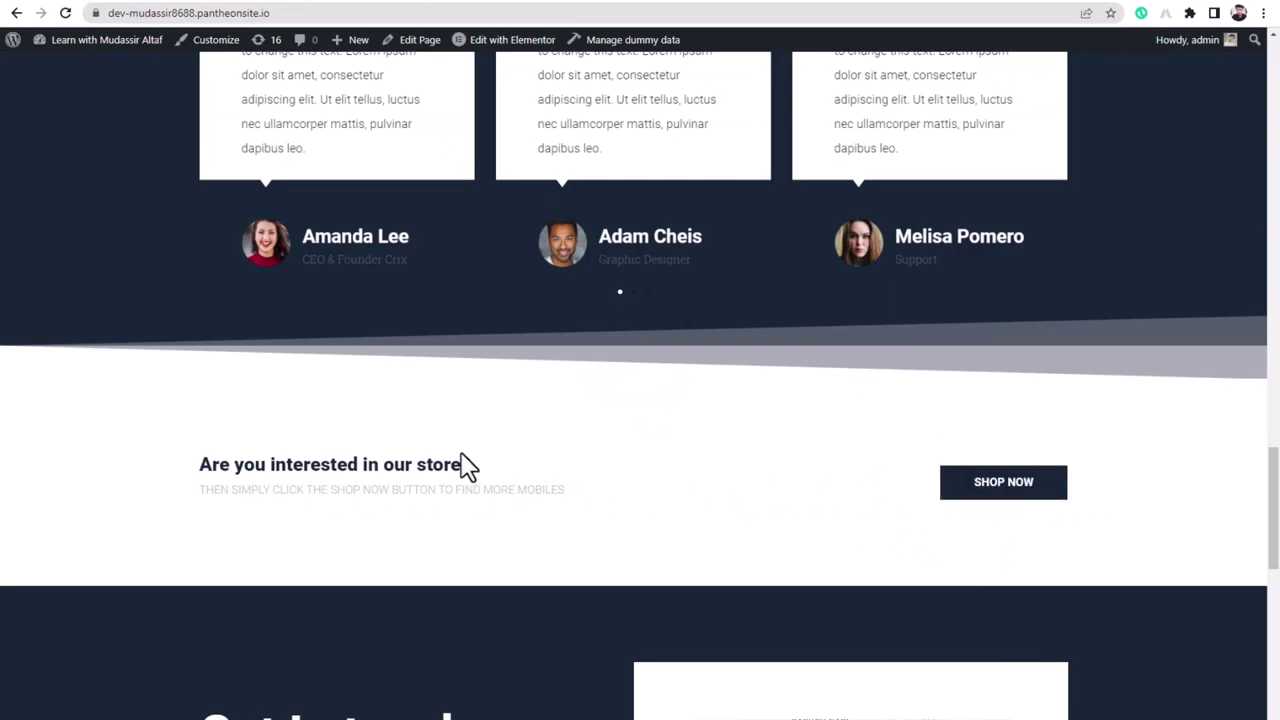
click(343, 2)
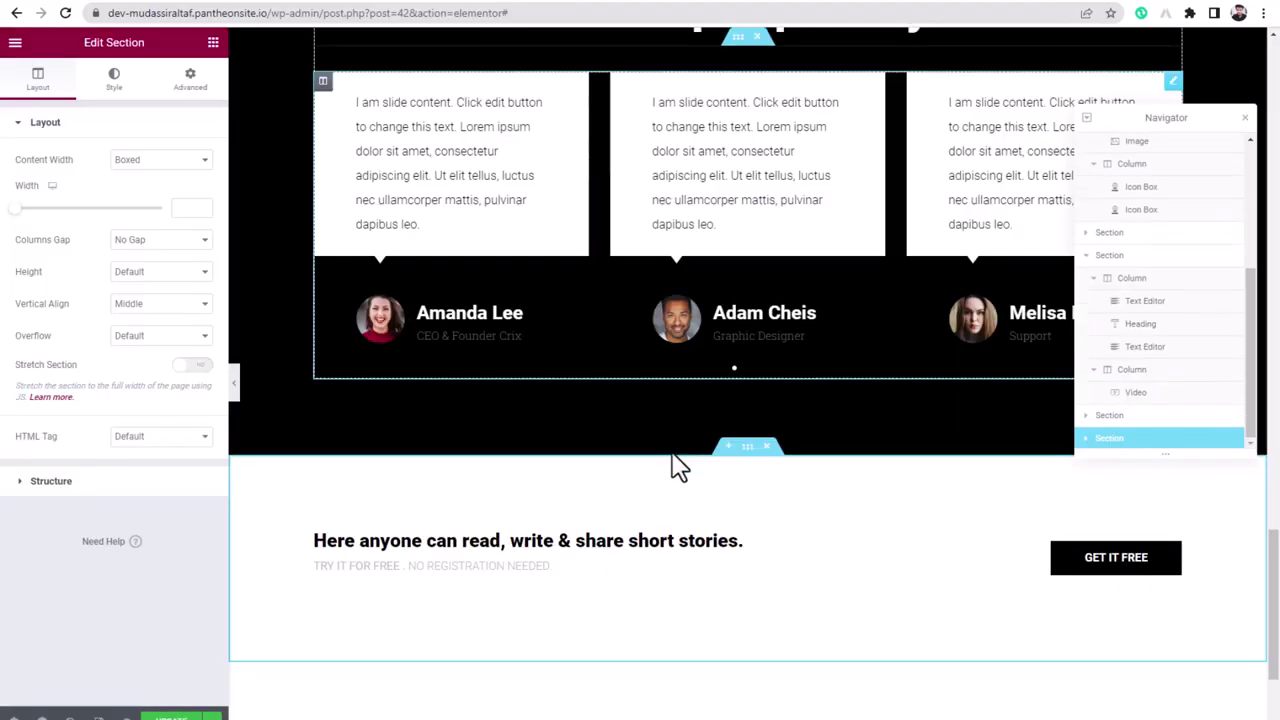
- Set the GET IT FREE button's background color to the Accent global colour
scroll(563, 625, down, 1)
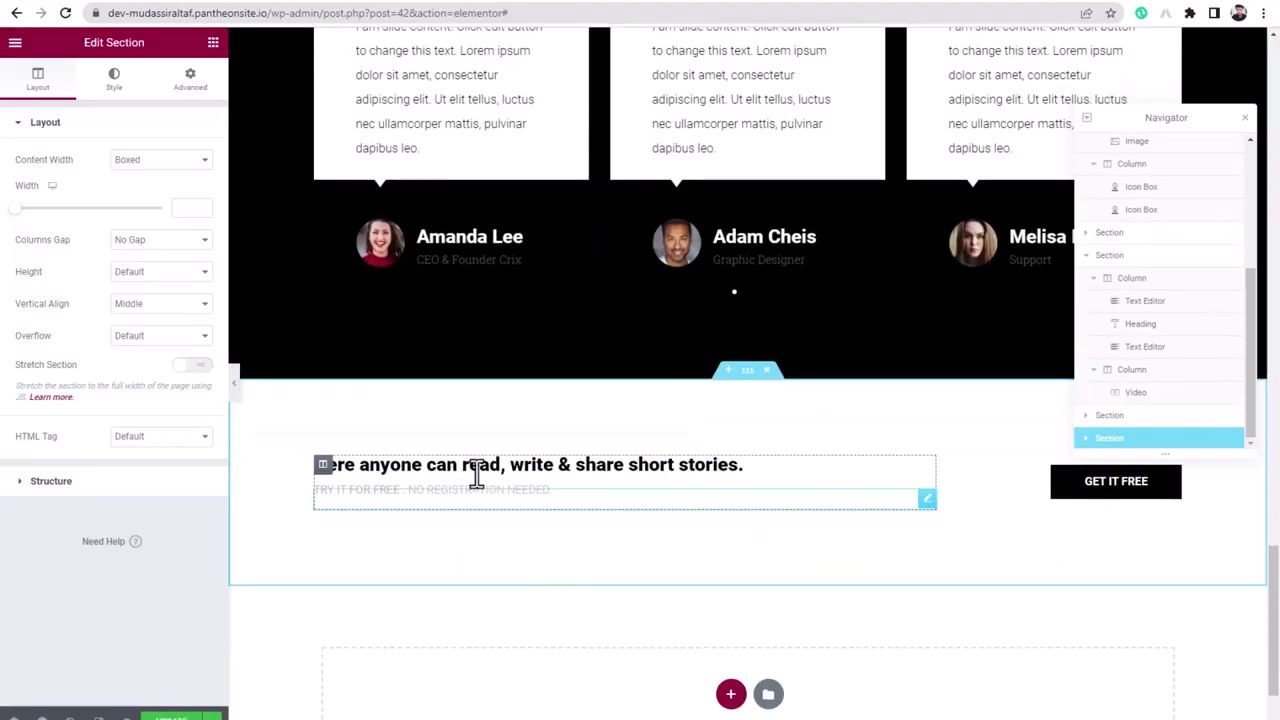
click(1070, 490)
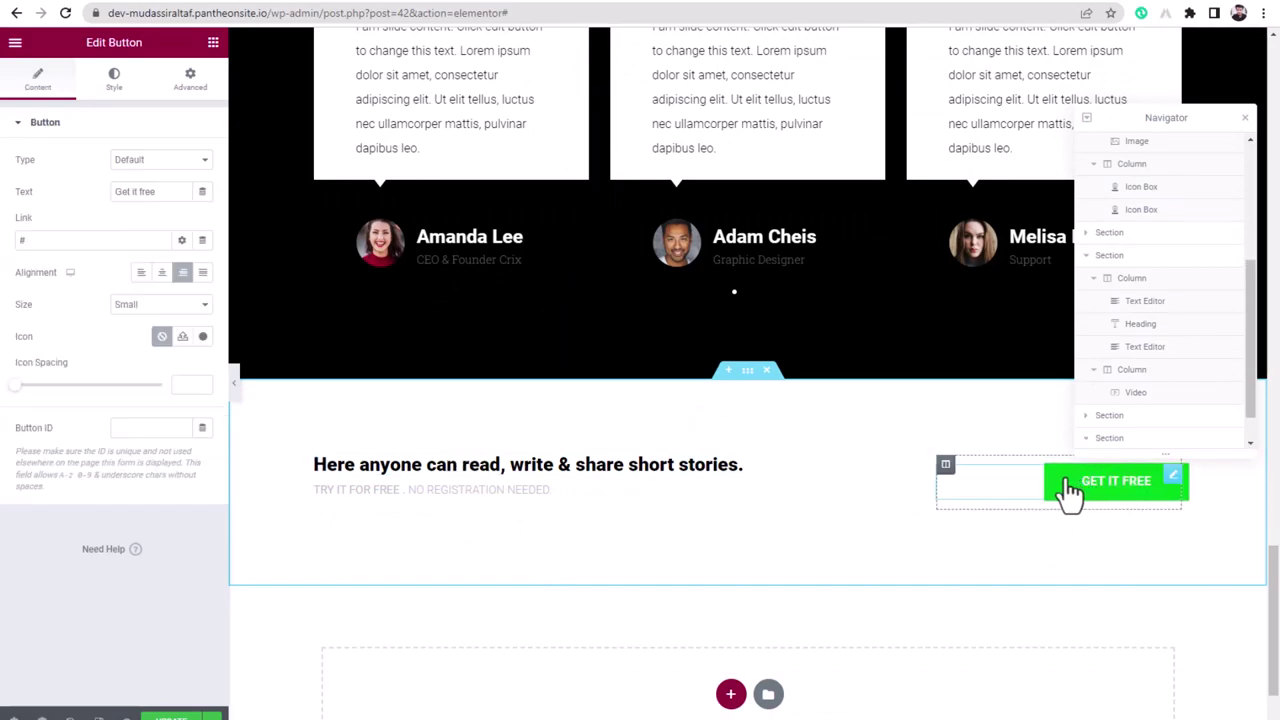
click(116, 88)
click(184, 320)
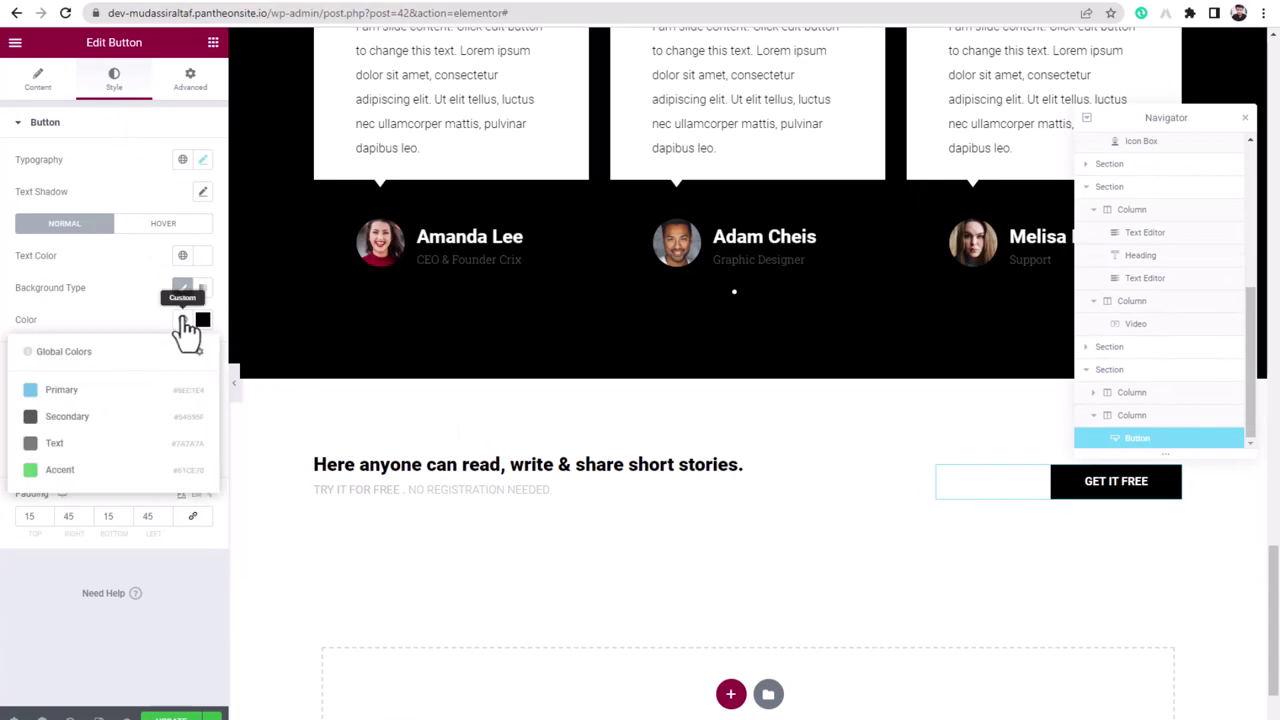
click(60, 470)
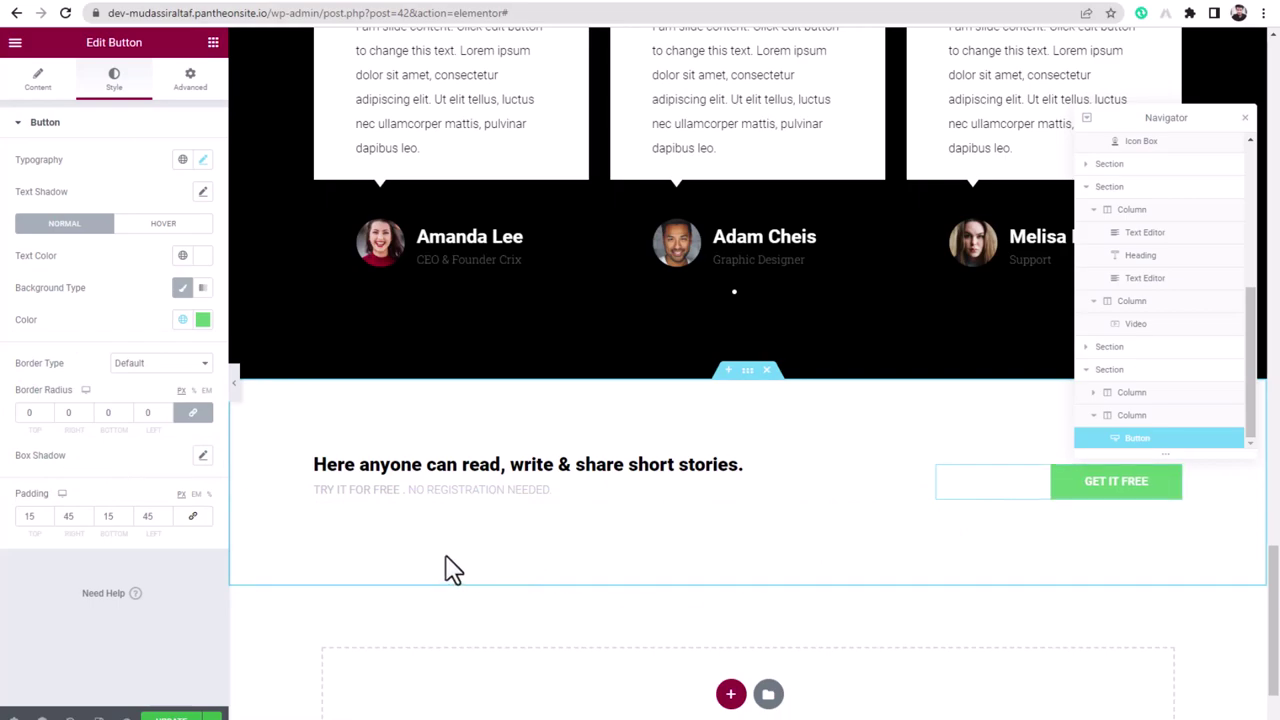
- Scroll to the empty drop area and open the block Library
scroll(450, 570, up, 5)
scroll(450, 570, down, 6)
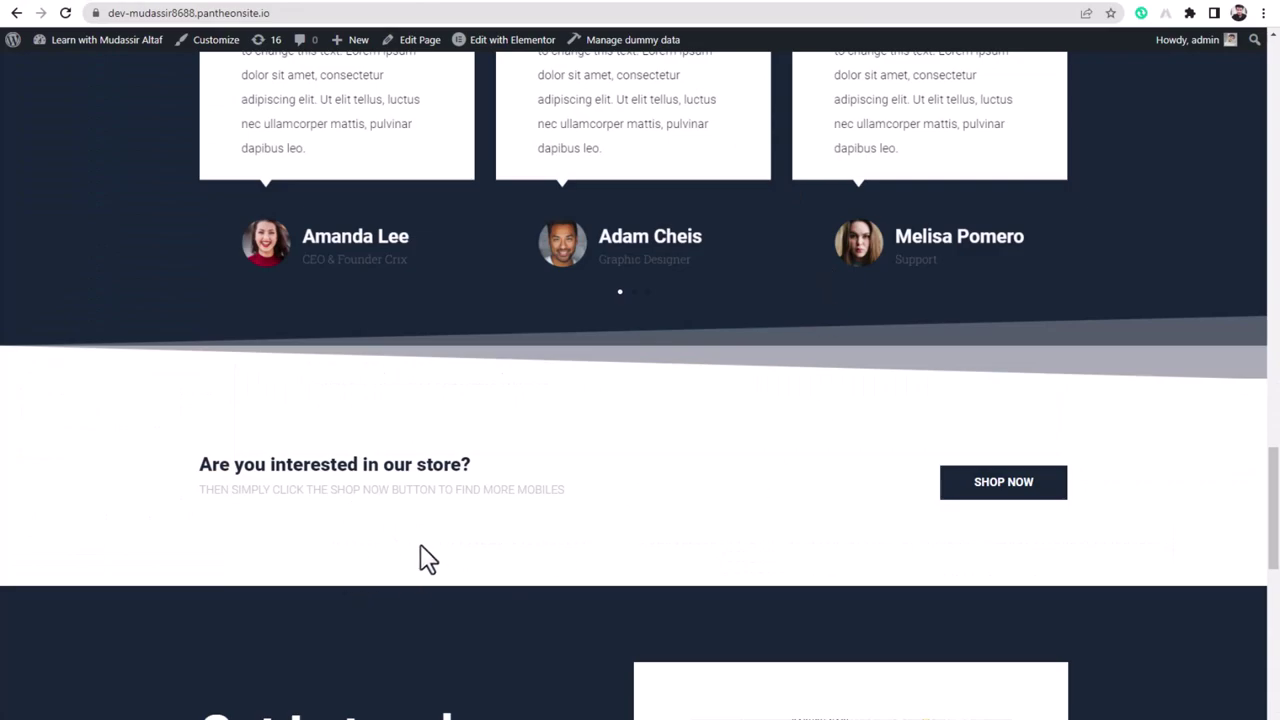
scroll(428, 558, down, 4)
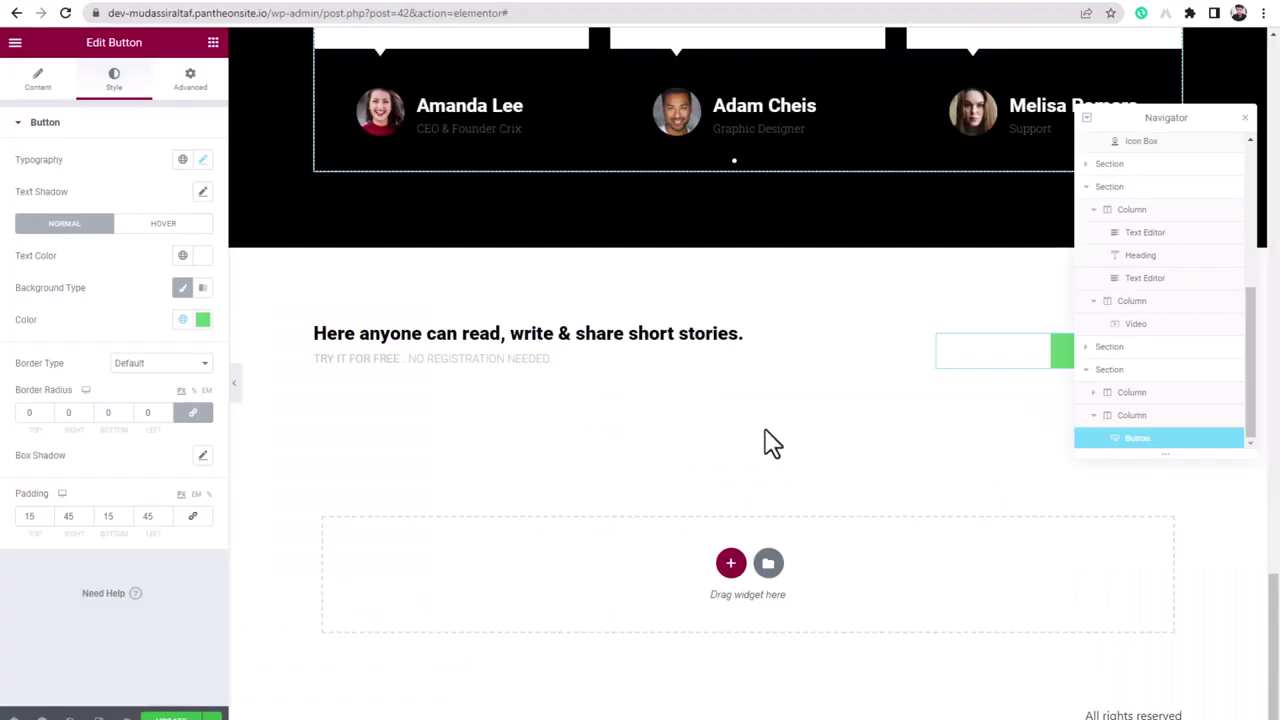
click(768, 565)
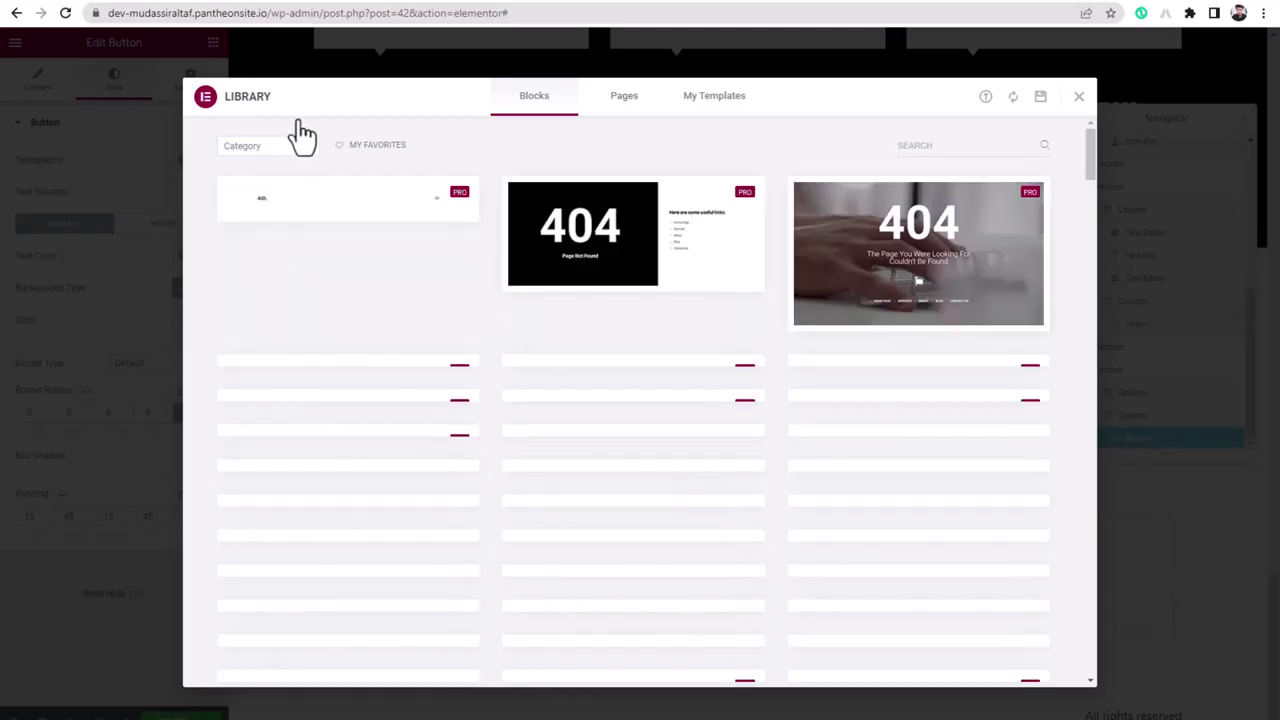
- Insert the black Get In Touch block from the Library's Contact category
click(266, 149)
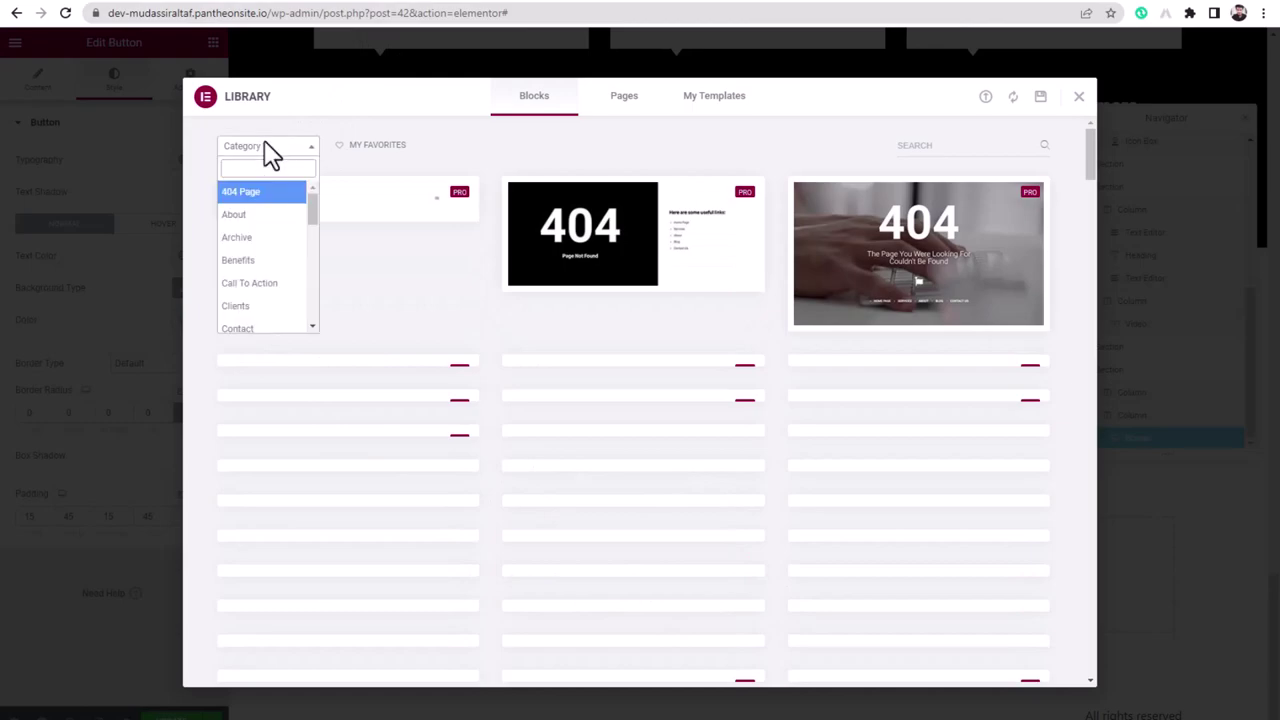
click(246, 333)
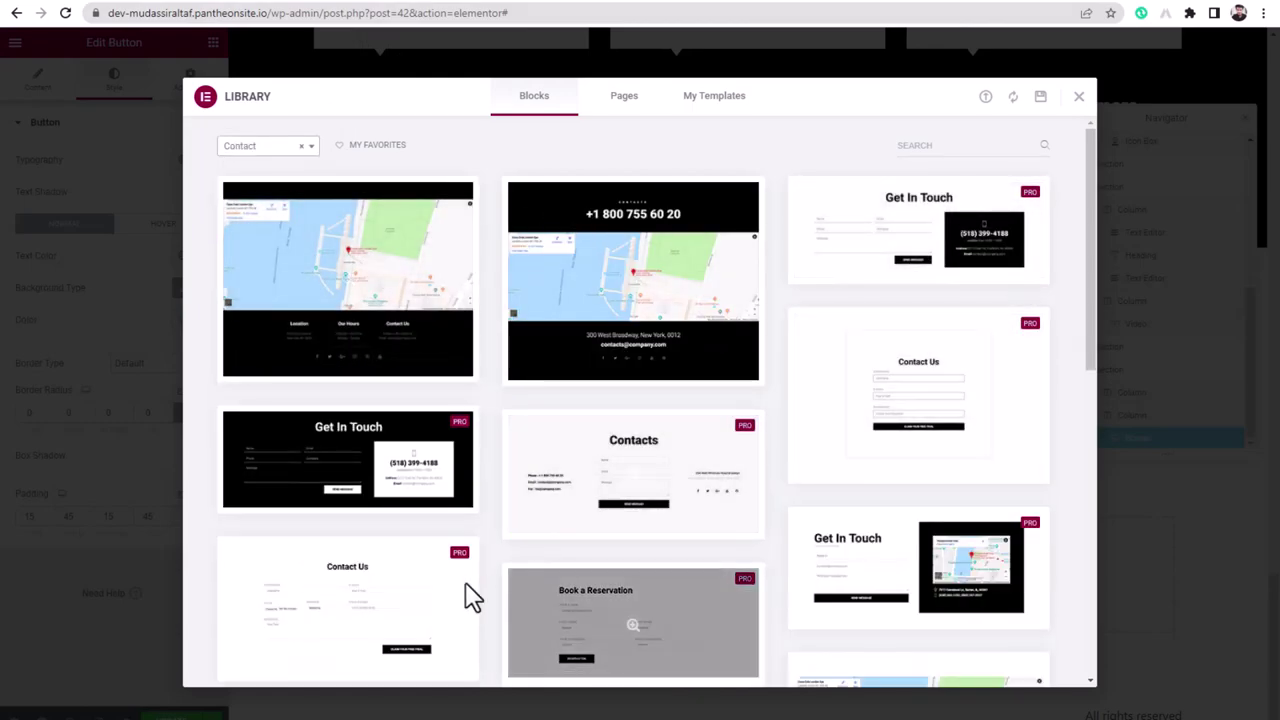
scroll(580, 608, down, 2)
scroll(400, 550, down, 2)
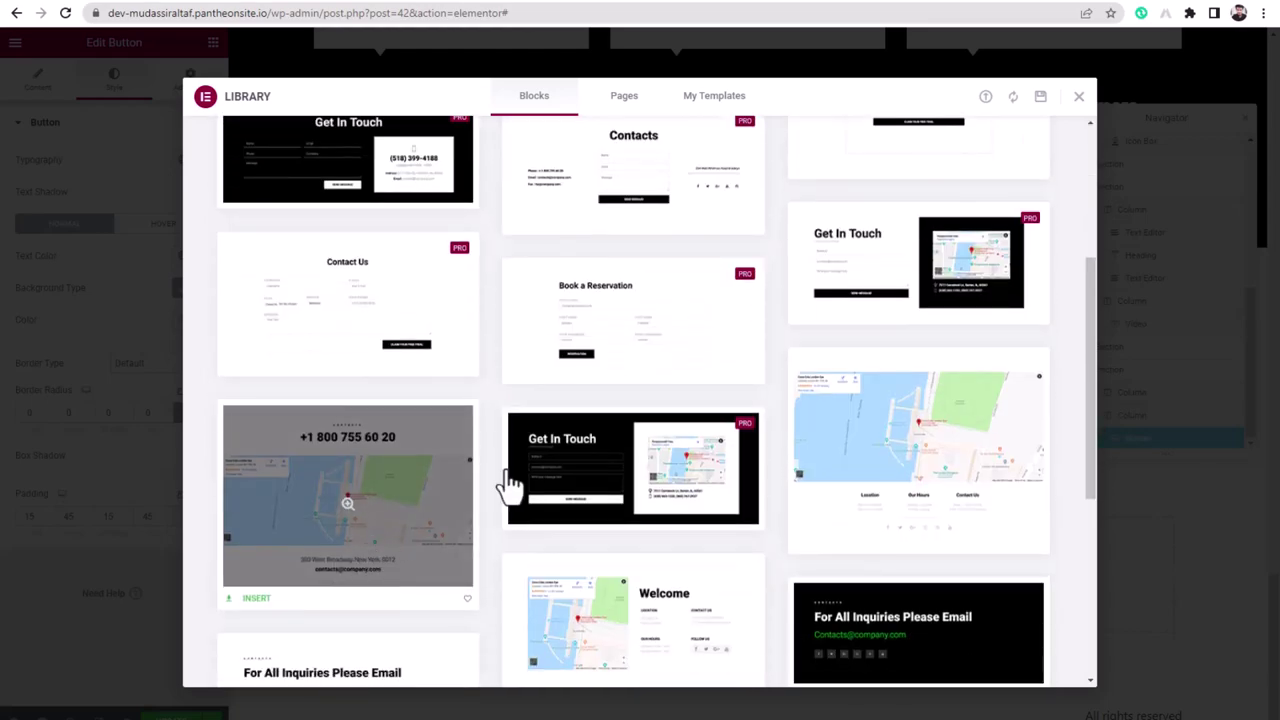
scroll(920, 375, down, 2)
scroll(910, 430, down, 2)
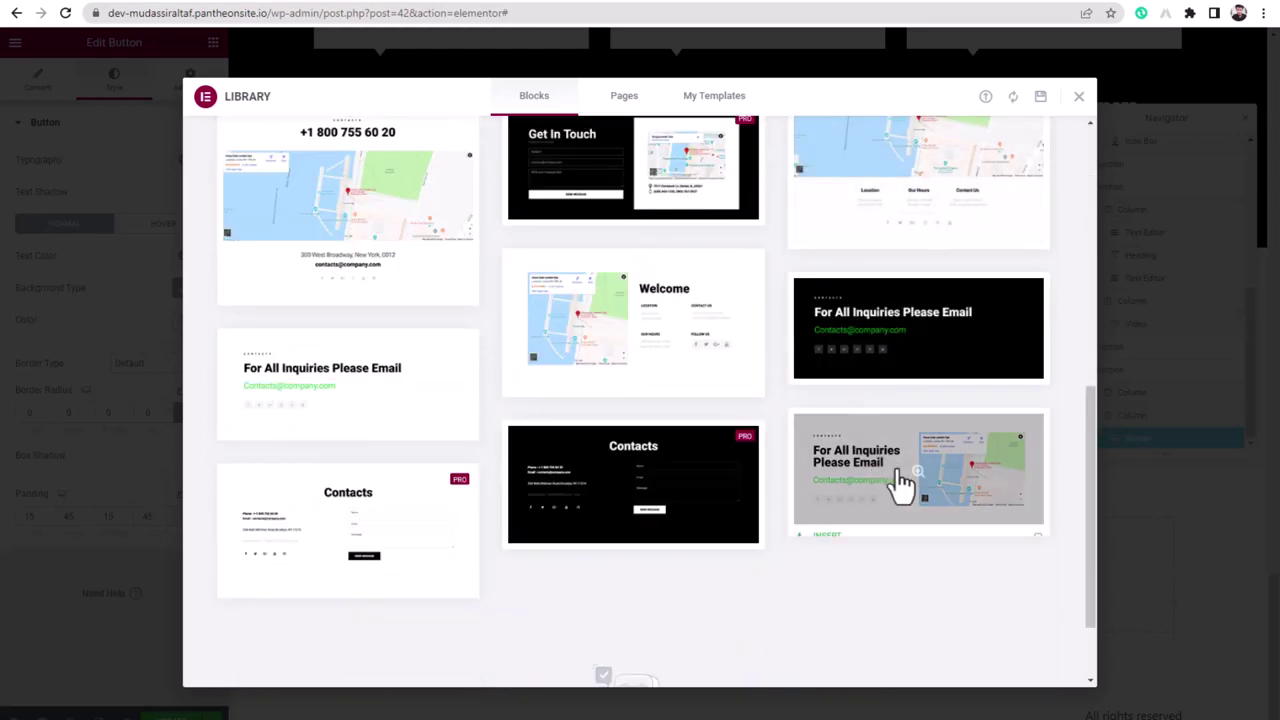
scroll(400, 475, up, 4)
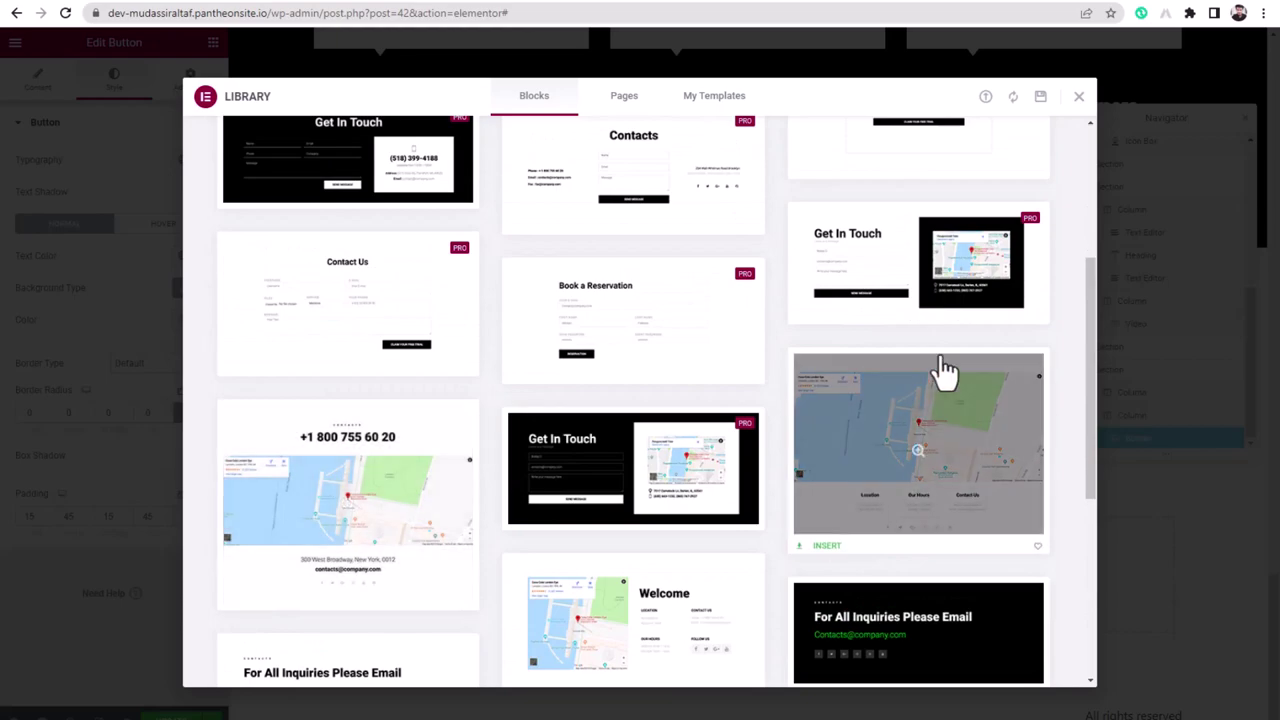
scroll(500, 385, up, 3)
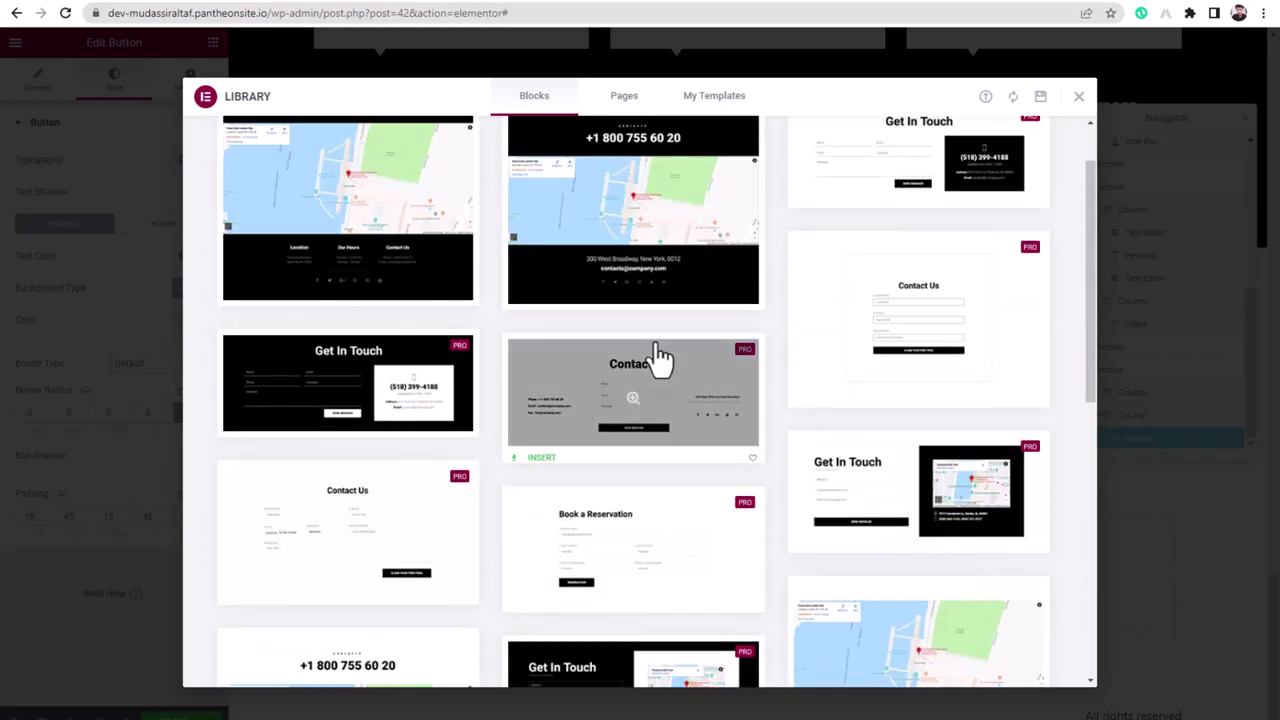
scroll(923, 337, up, 2)
scroll(818, 480, down, 3)
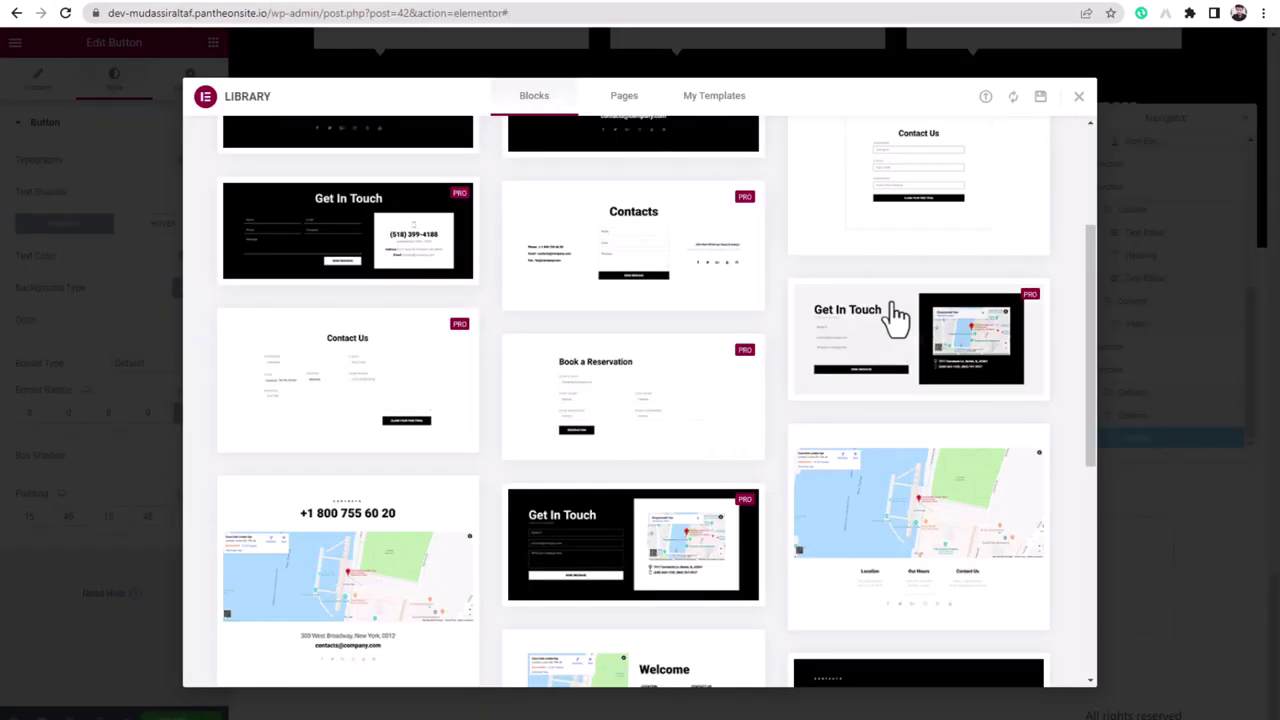
scroll(896, 330, down, 1)
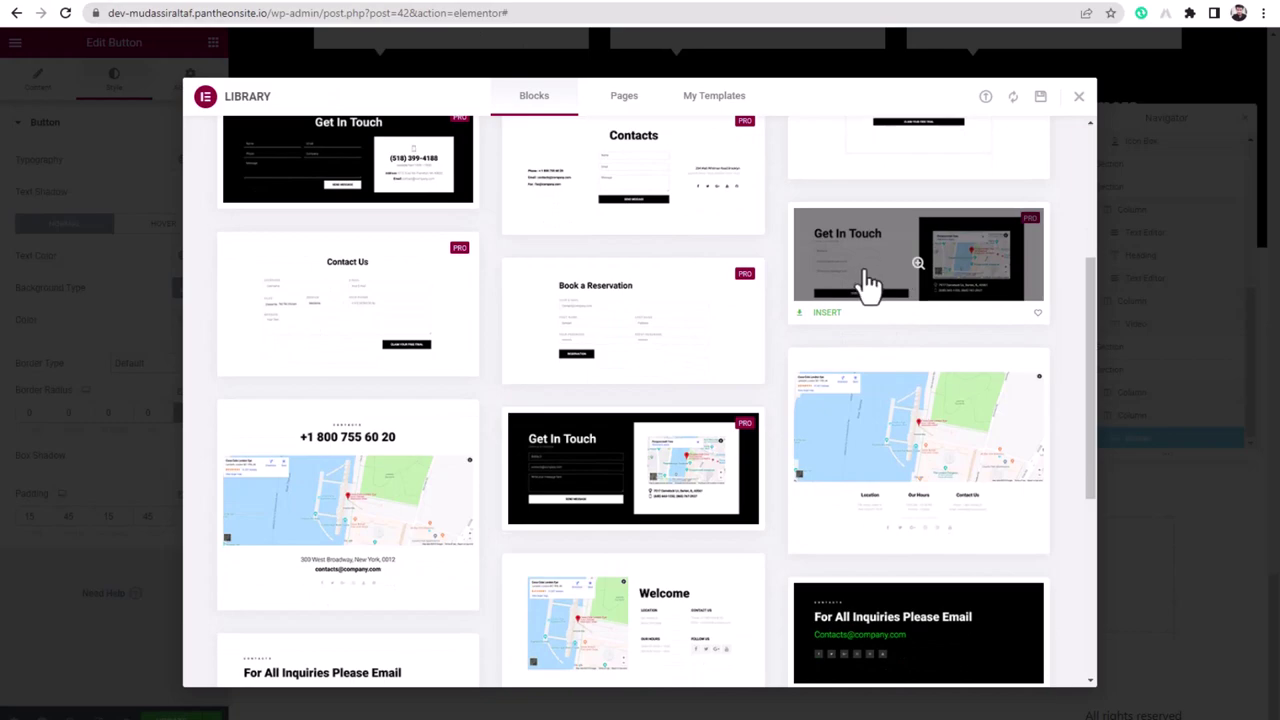
scroll(585, 525, down, 2)
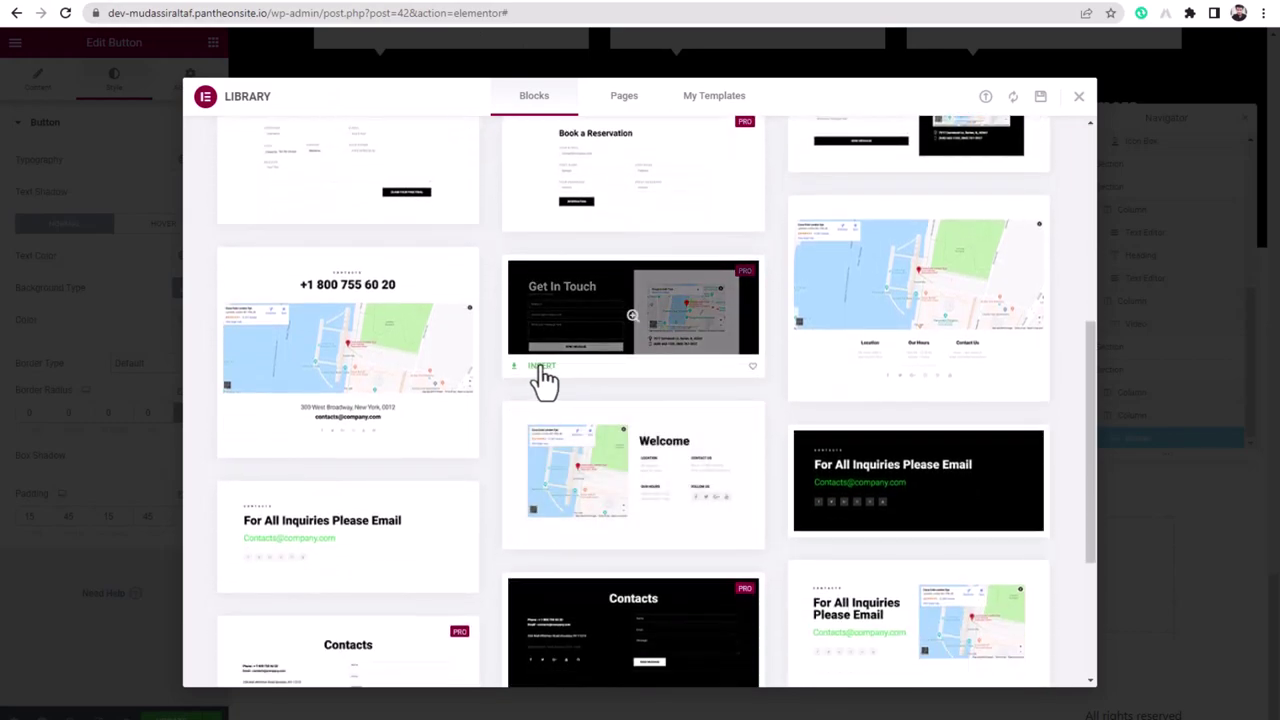
click(541, 368)
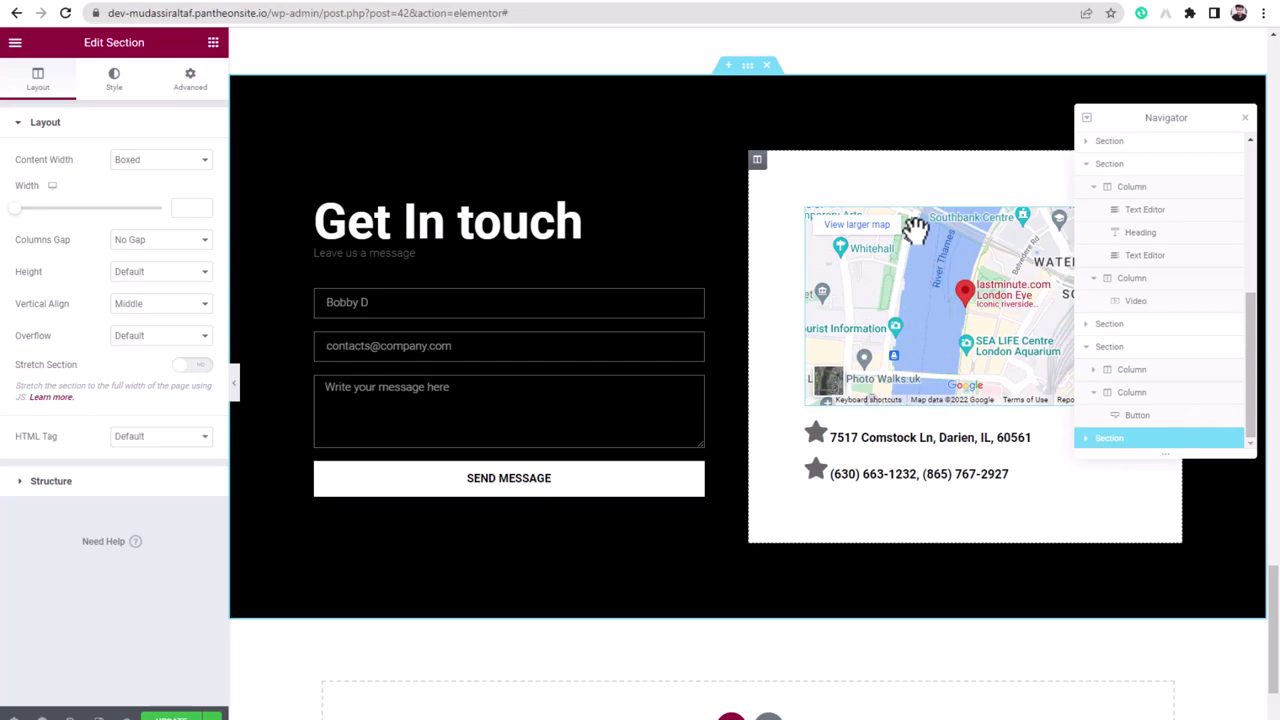
- Show the new contact section's Style settings and try selecting its embedded map
click(108, 90)
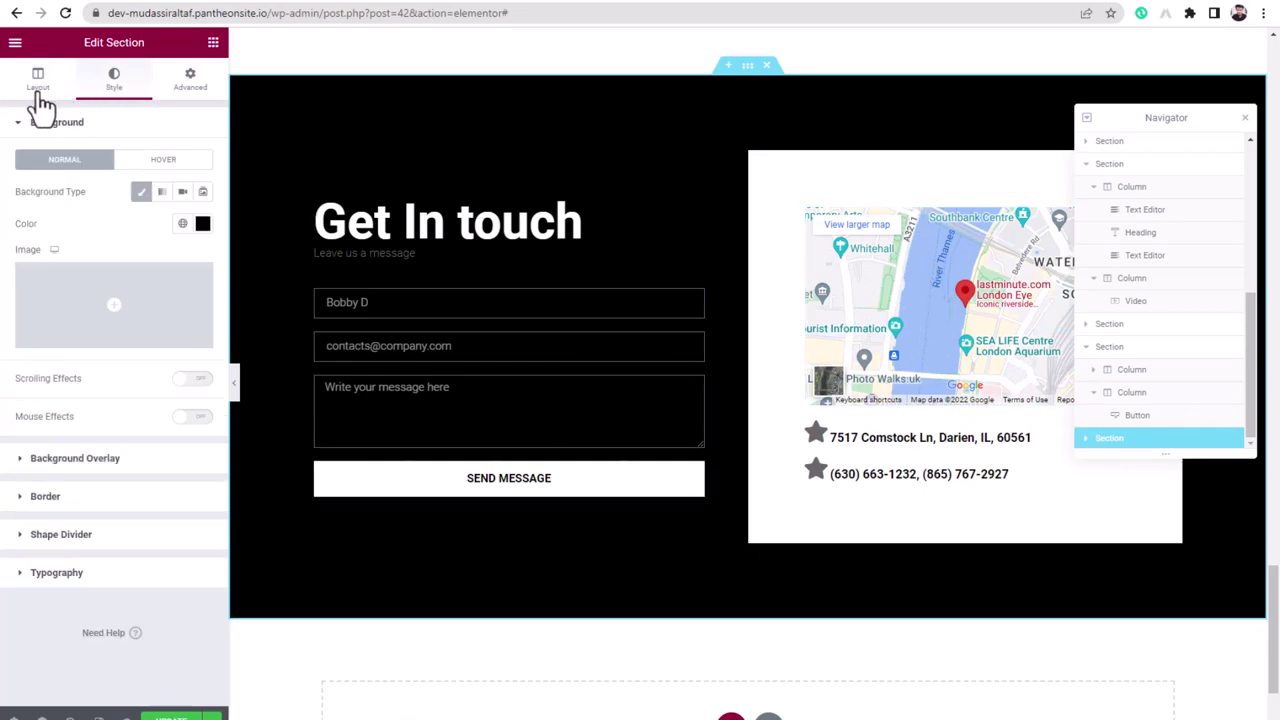
click(900, 395)
click(875, 290)
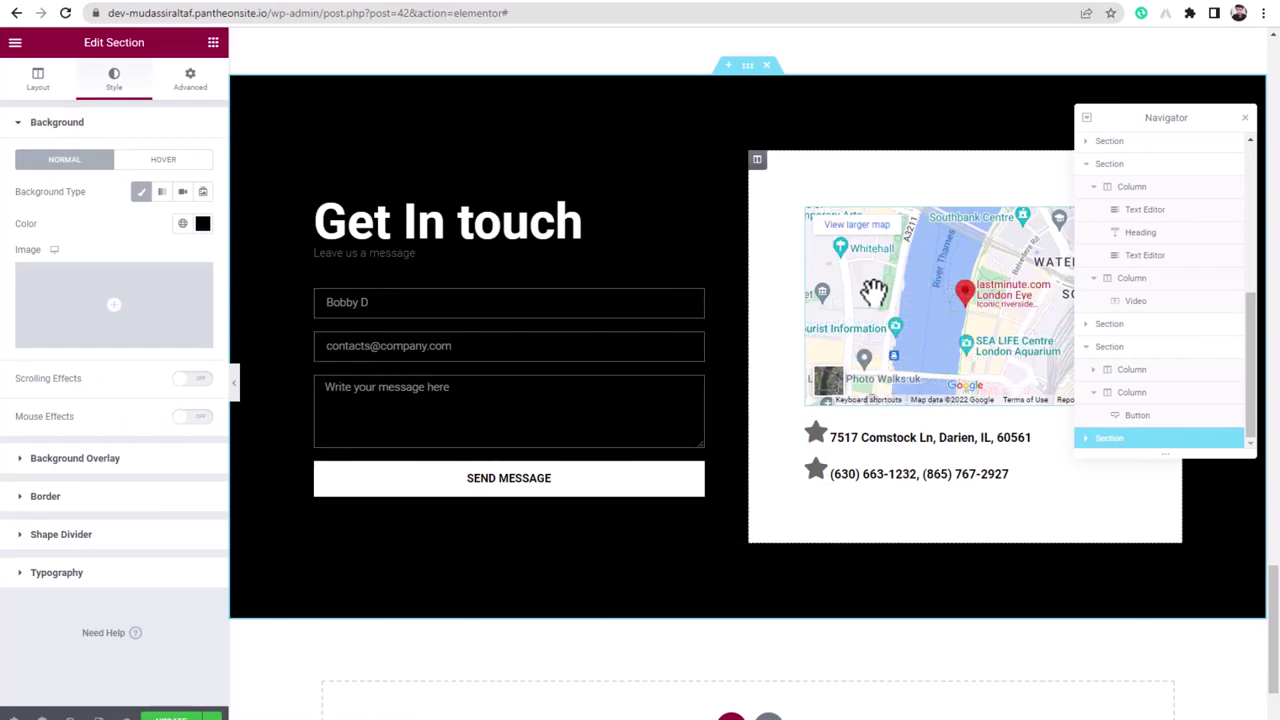
- Select the map column and address box, then open the Google Maps widget set to London Eye
click(40, 87)
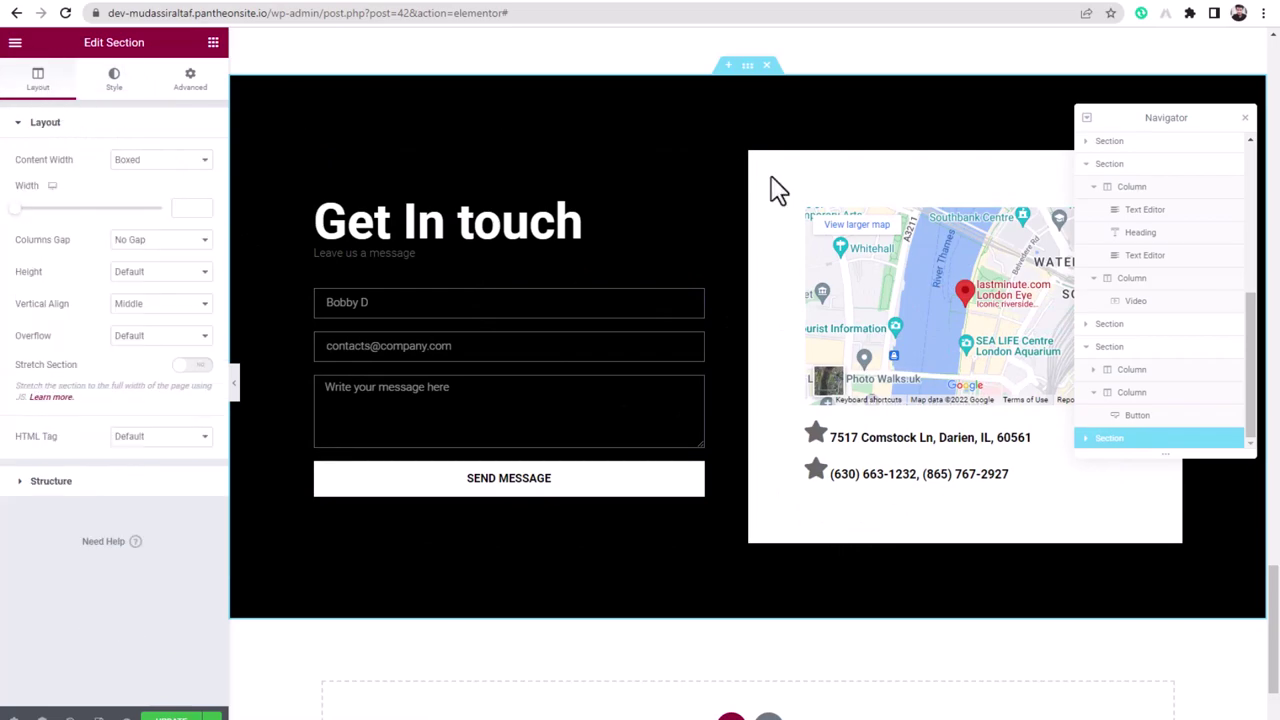
click(757, 161)
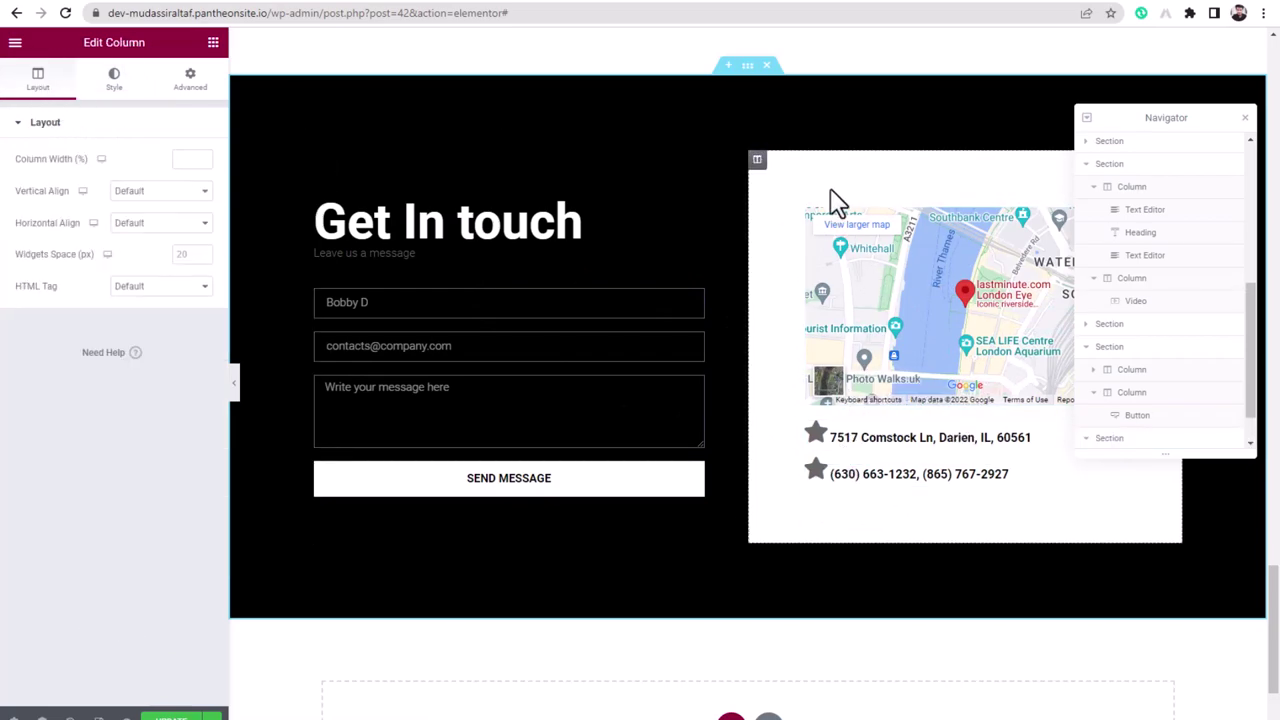
scroll(930, 262, up, 2)
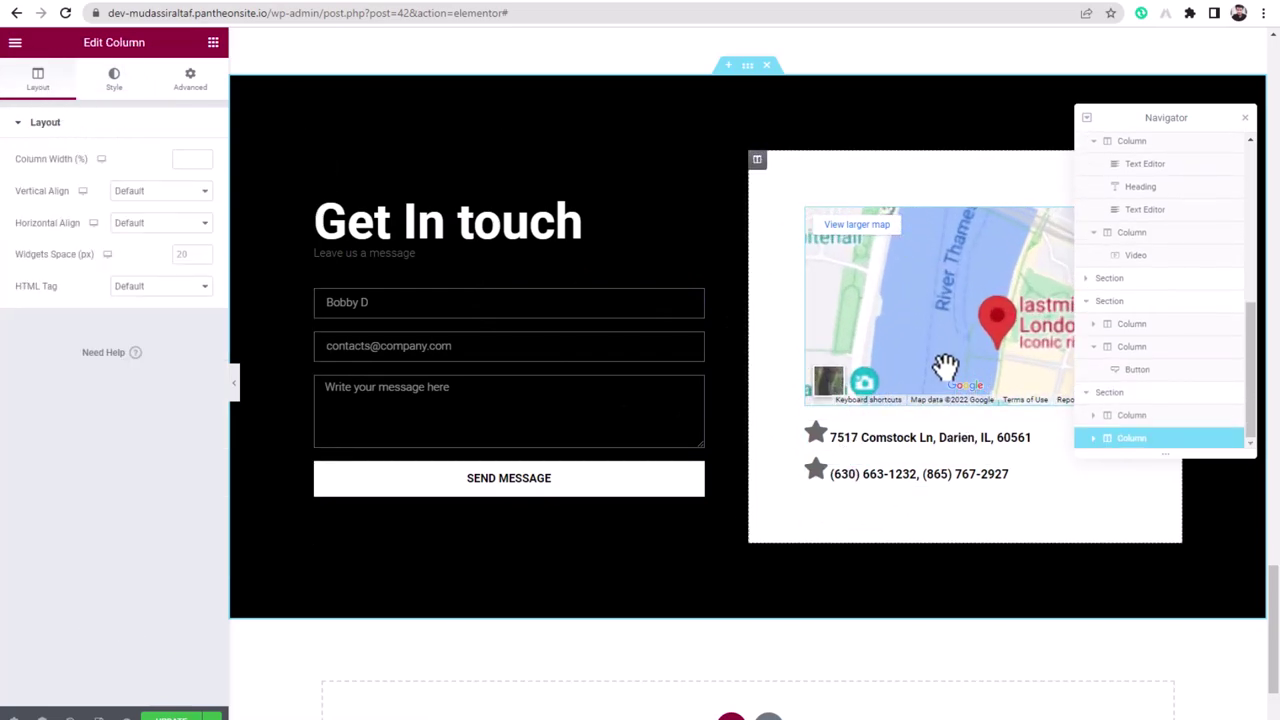
click(900, 440)
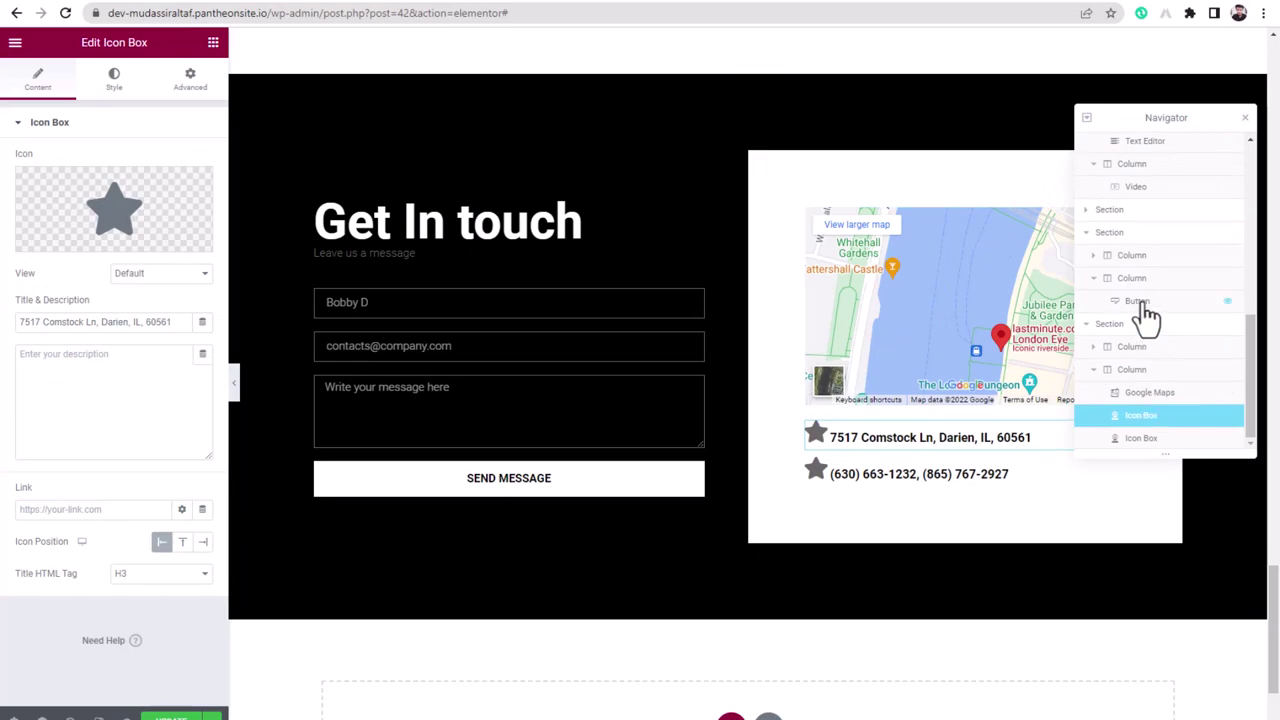
click(1152, 393)
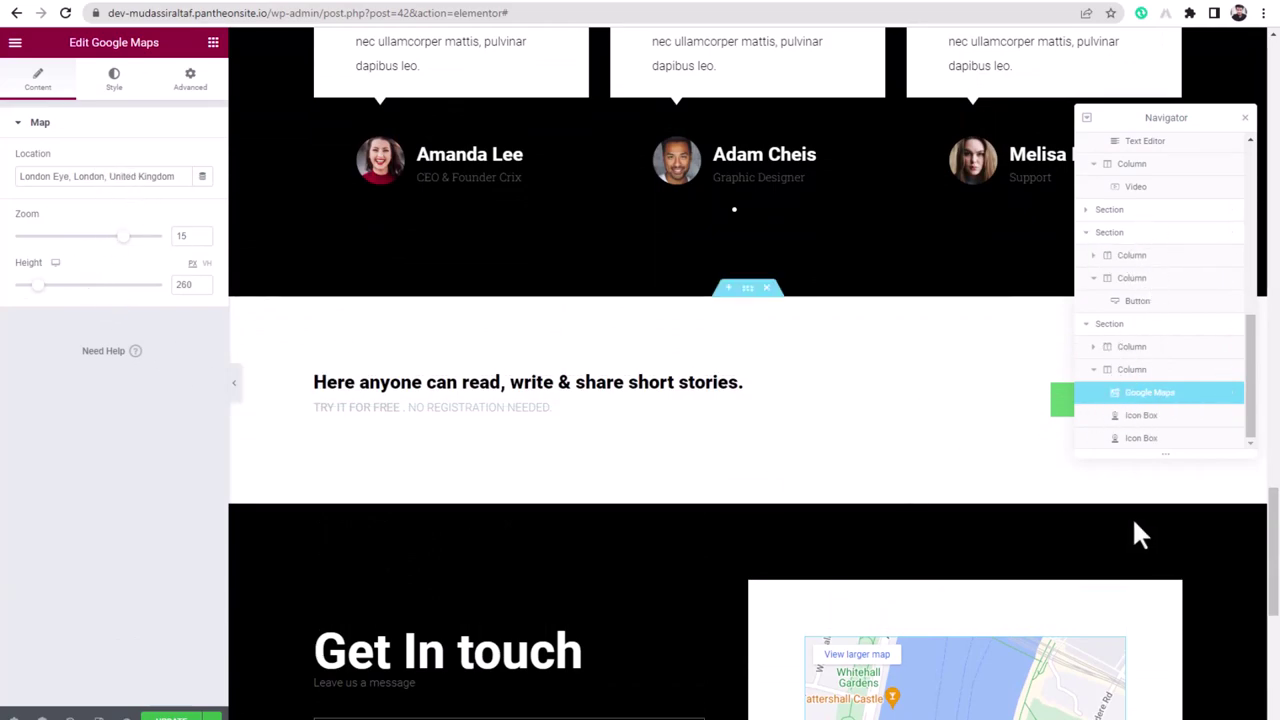
- Change the map location to 'Muzaffargarh,' and scroll below the Get In Touch section
triple_click(67, 182)
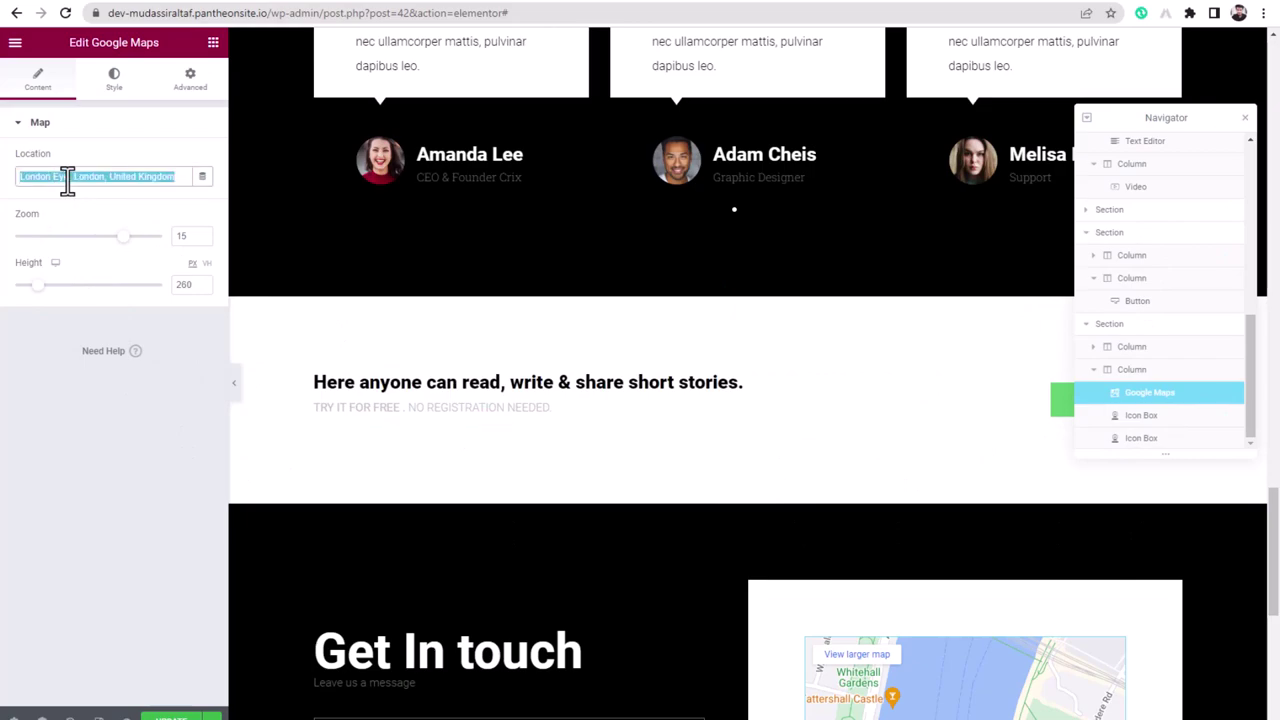
text(Muzaffargarh)
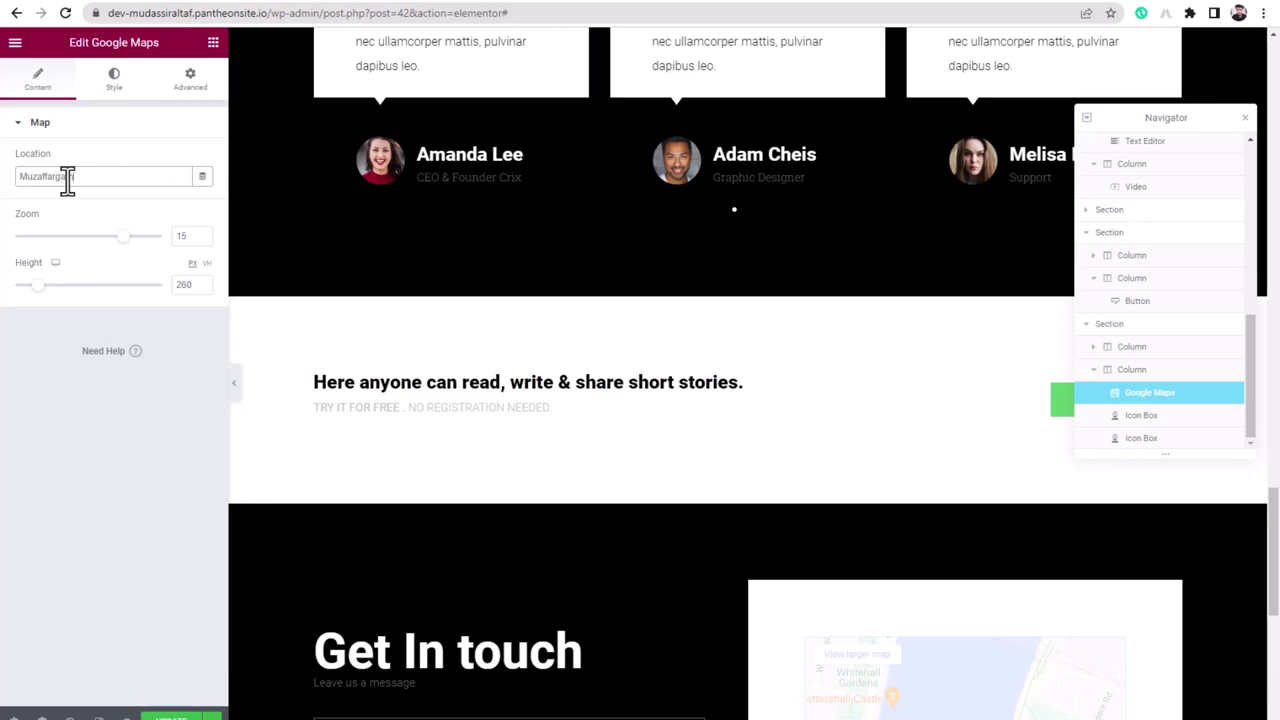
text(, Pakistan)
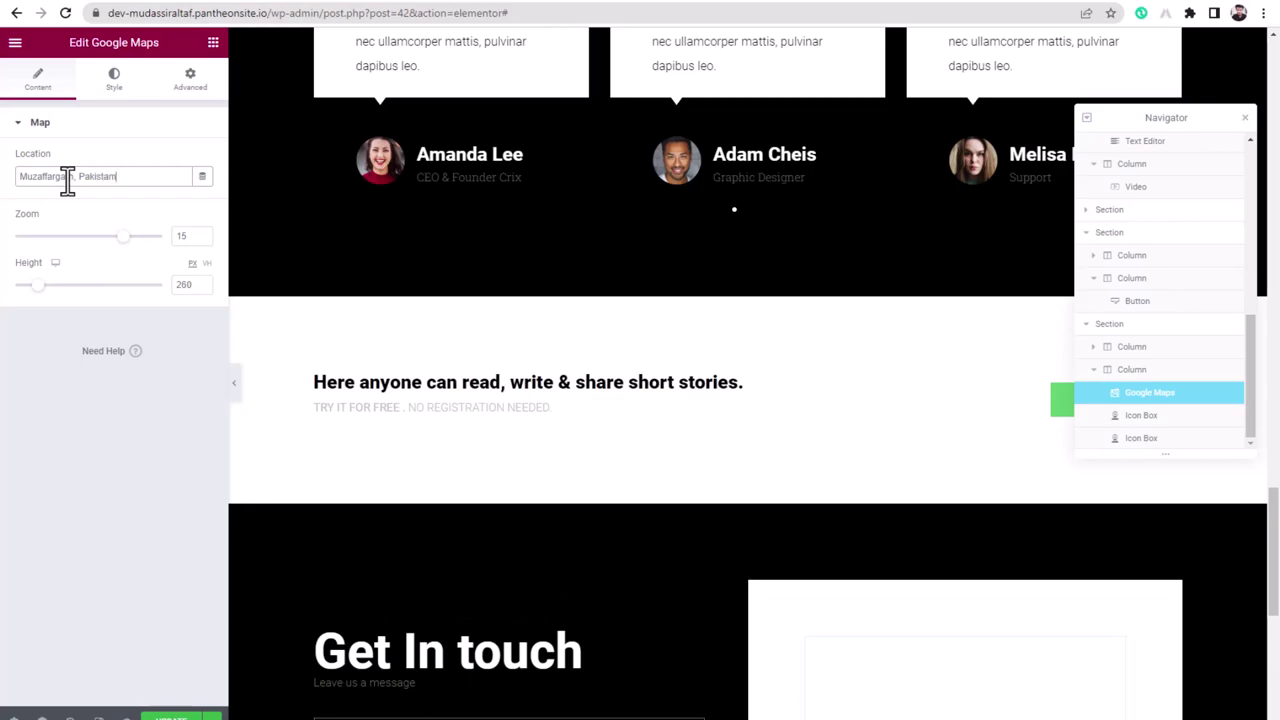
scroll(623, 491, down, 5)
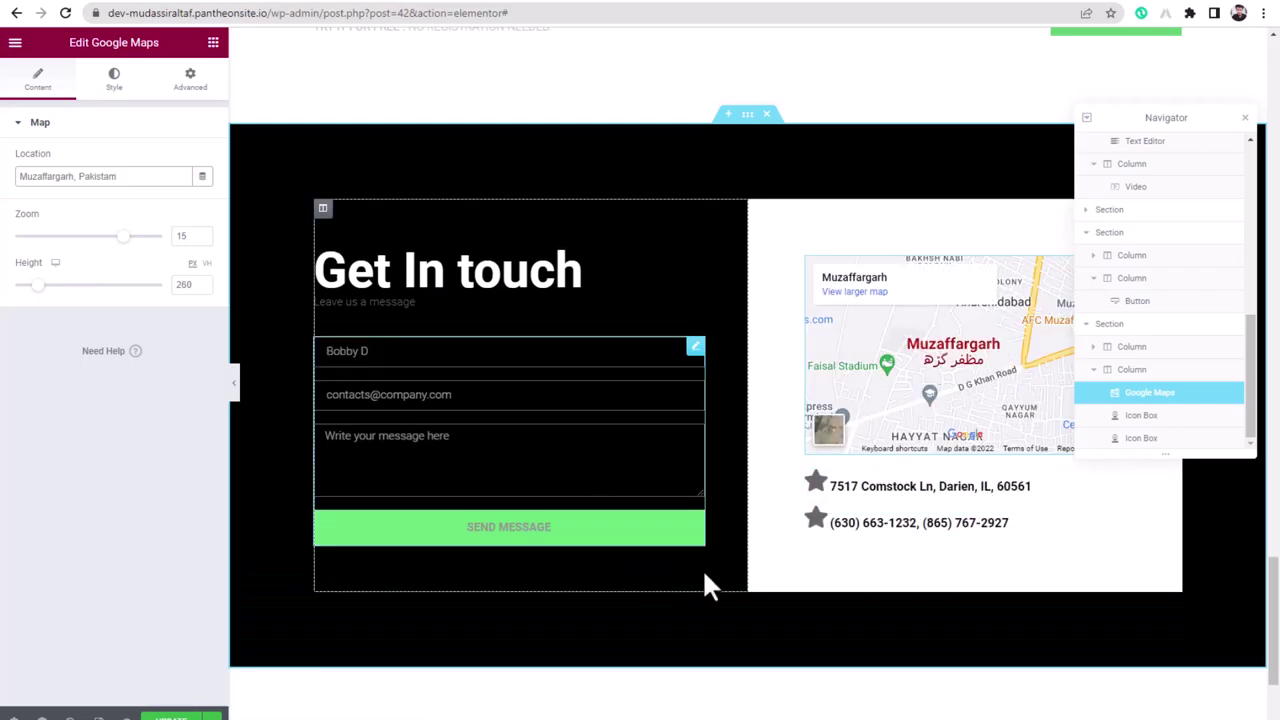
scroll(663, 595, down, 3)
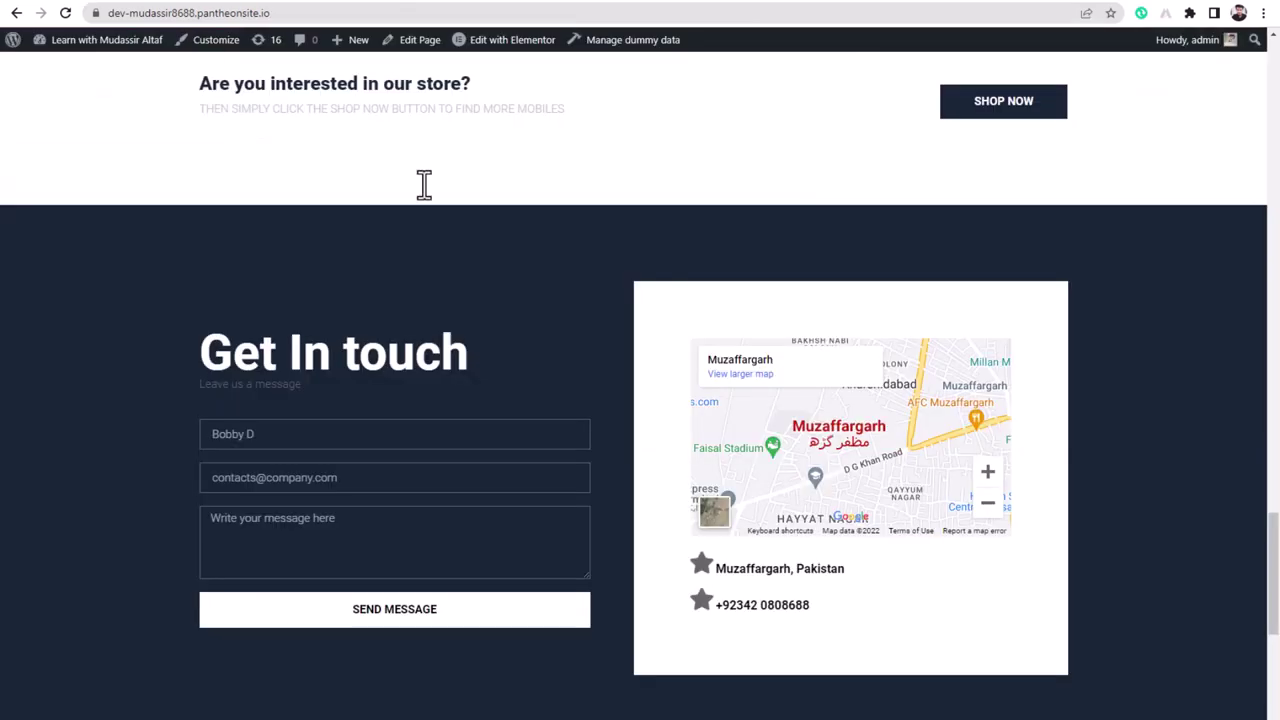
scroll(469, 491, down, 5)
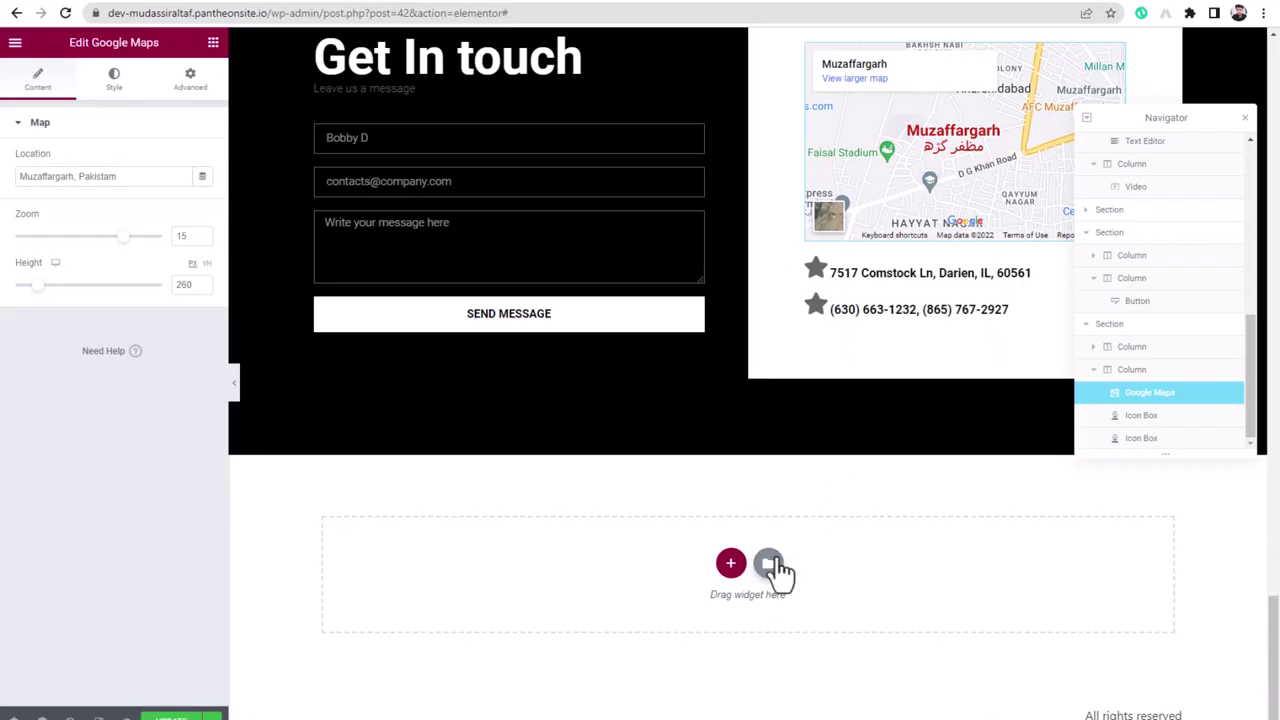
- Insert the dark KEEP IN TOUCH block from the Library's Footer category
click(776, 568)
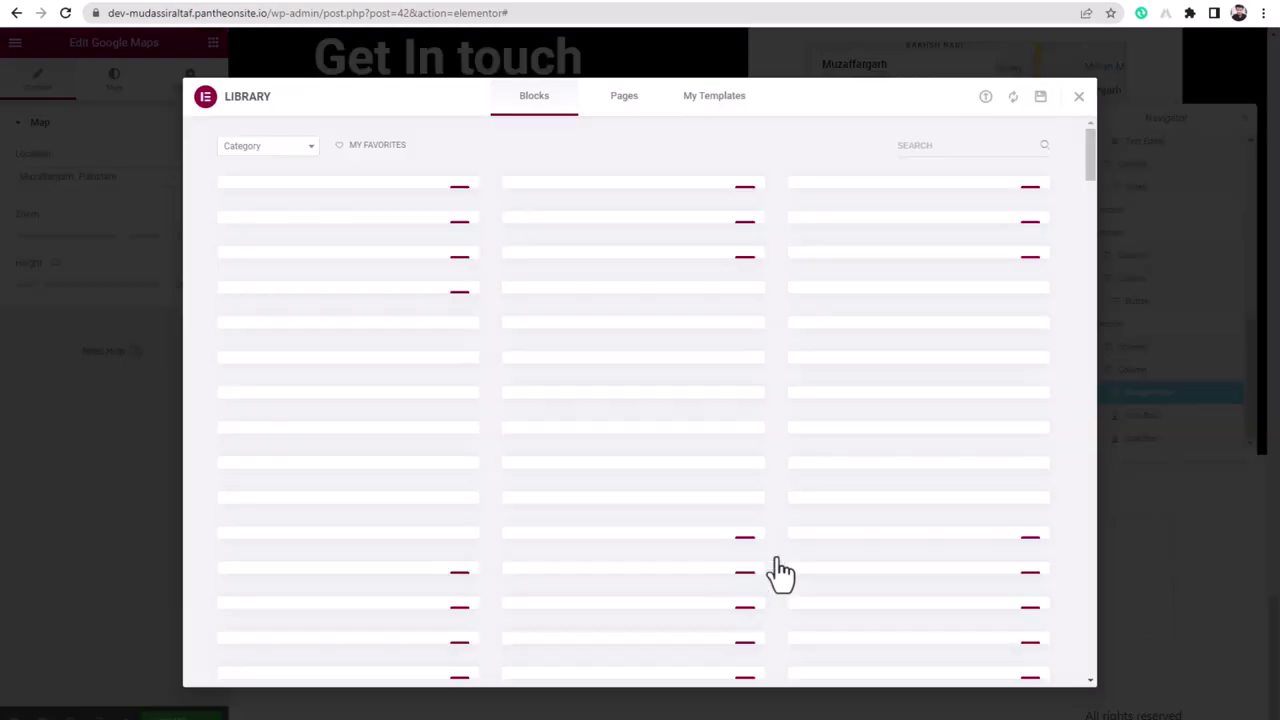
click(262, 150)
scroll(266, 300, down, 3)
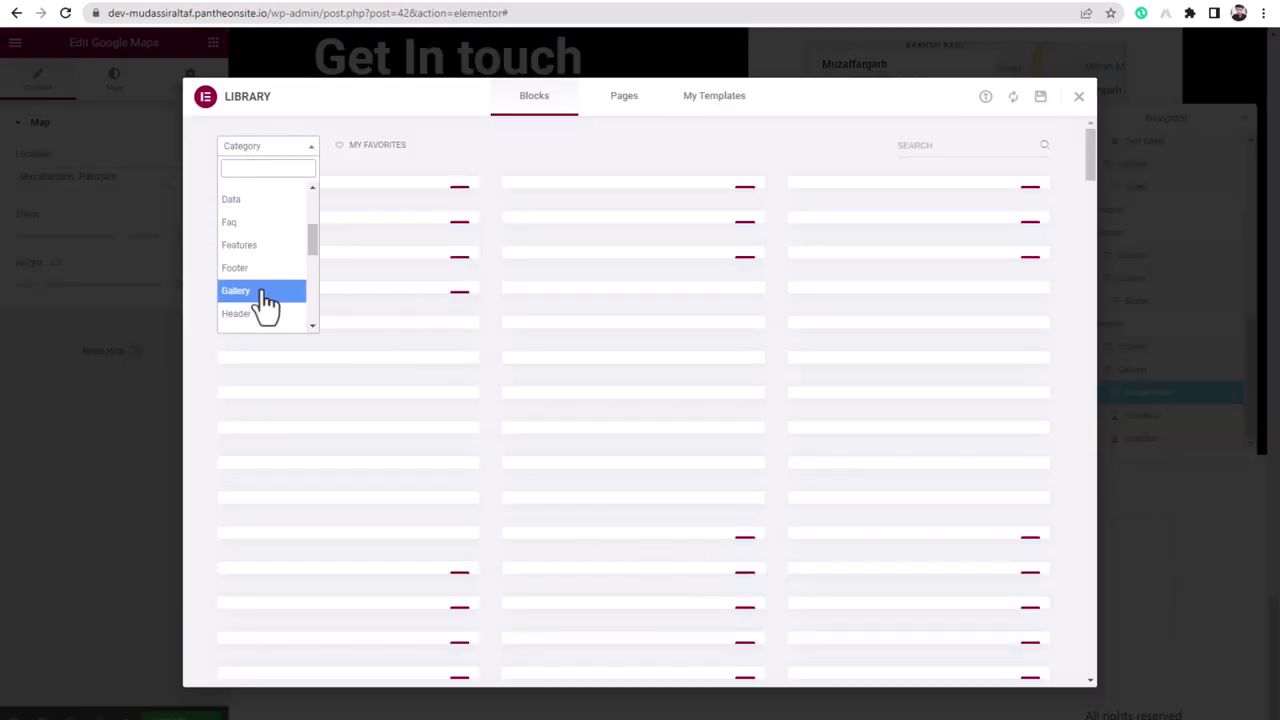
scroll(266, 292, down, 1)
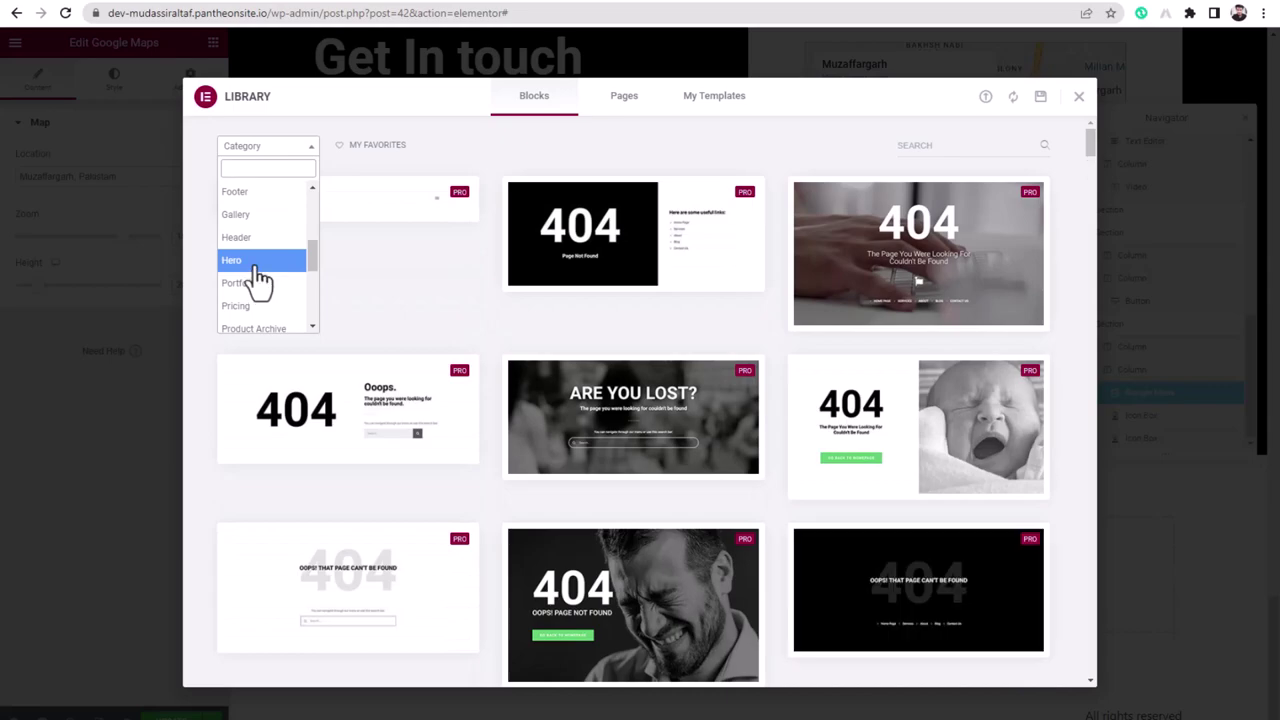
click(248, 194)
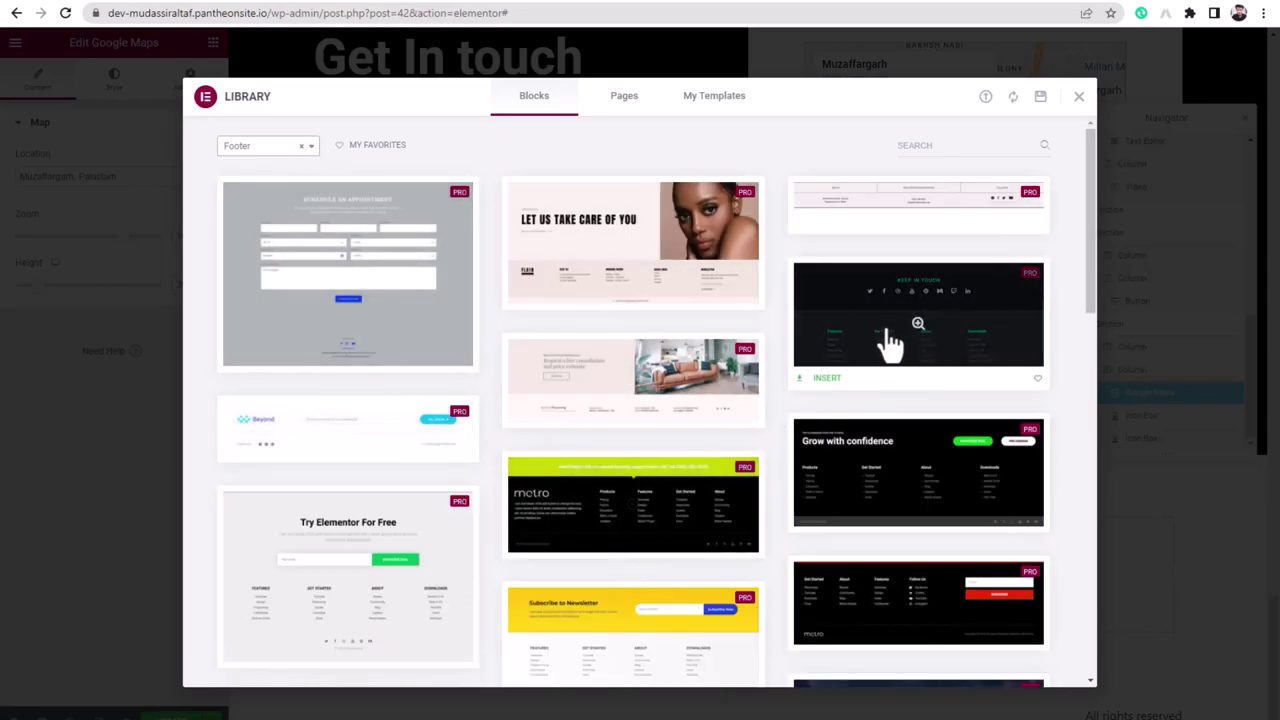
click(829, 382)
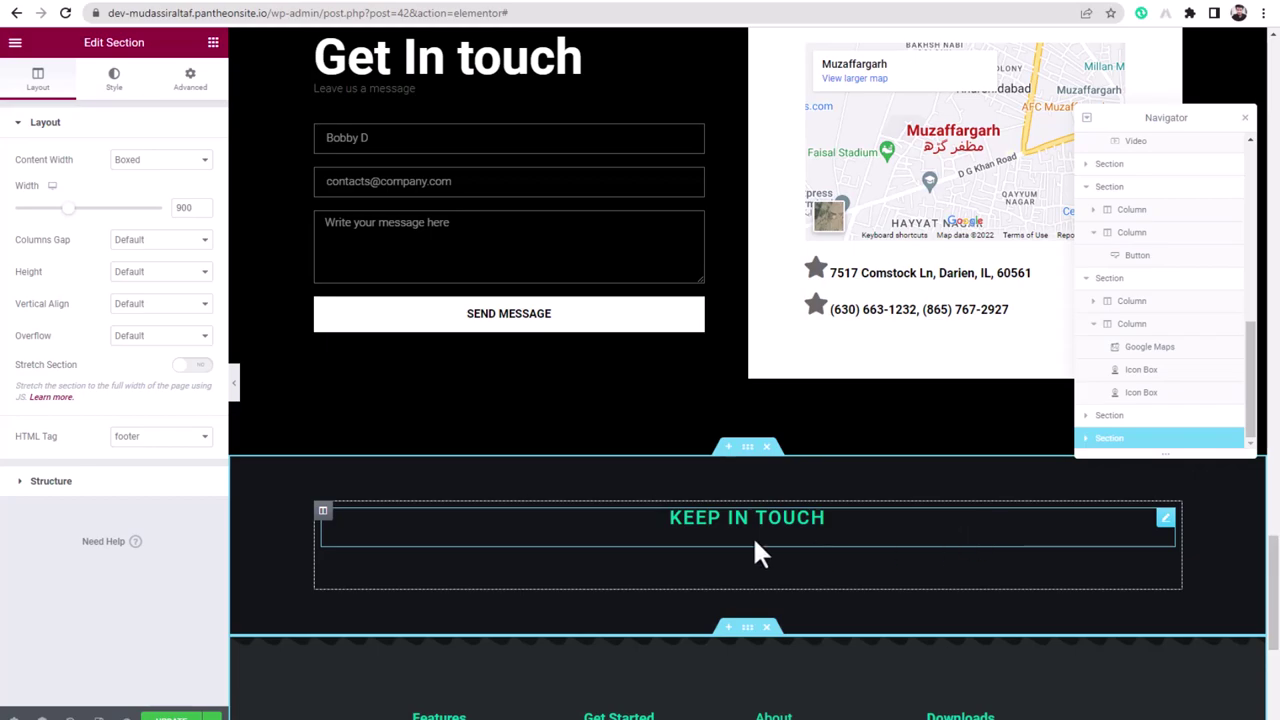
scroll(420, 448, up, 20)
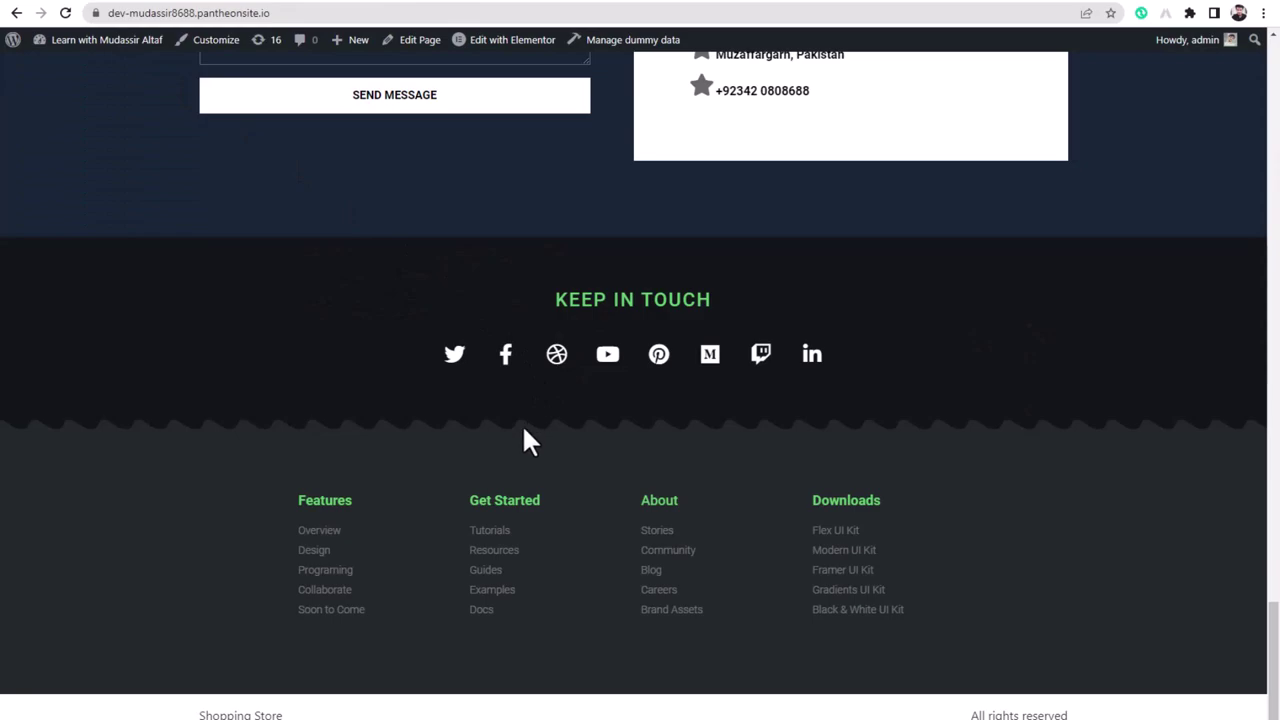
scroll(526, 443, up, 5)
scroll(437, 487, up, 20)
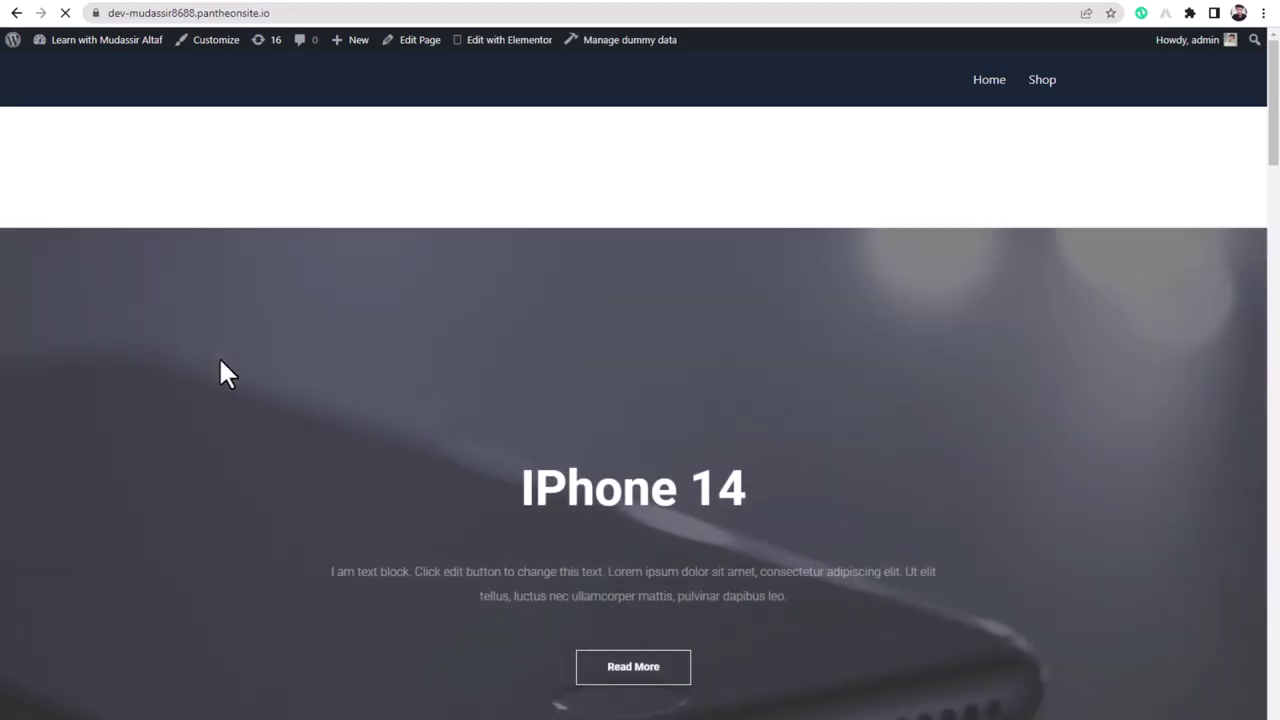
- Scroll through the iPhone 14 reference page to review its tilted section dividers
scroll(297, 315, down, 3)
scroll(300, 315, down, 1)
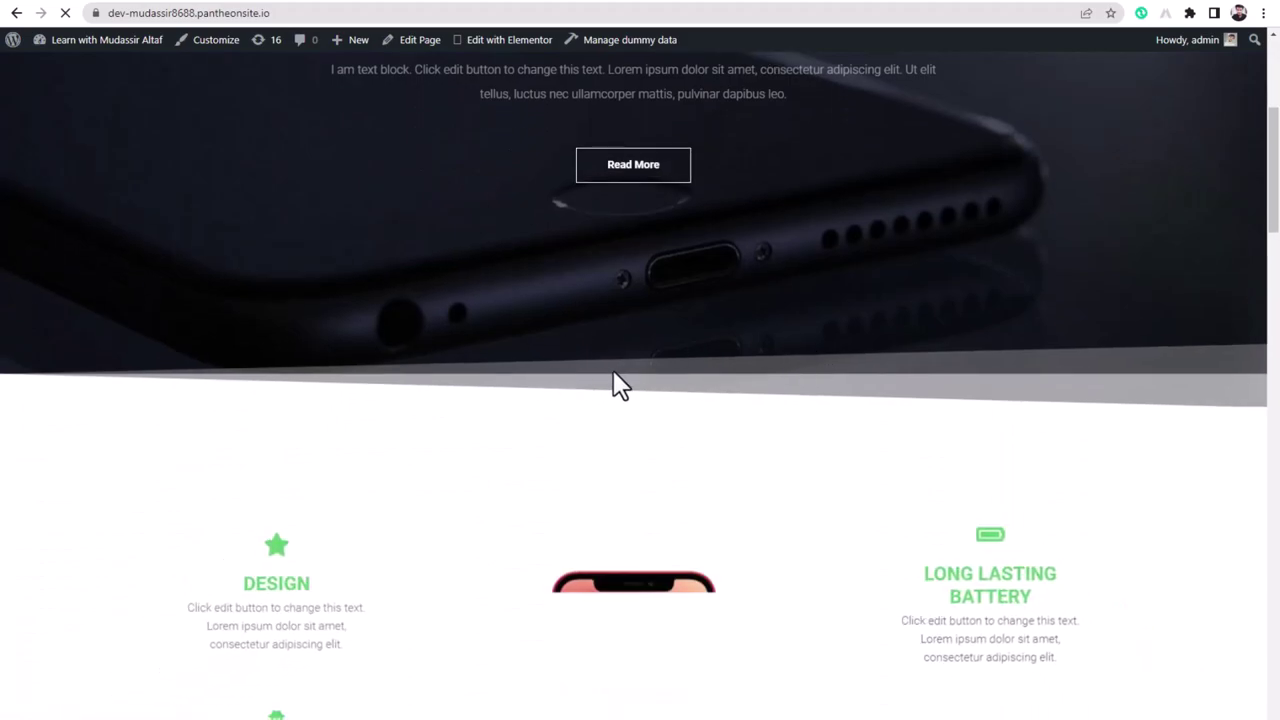
scroll(735, 450, down, 3)
scroll(729, 433, down, 4)
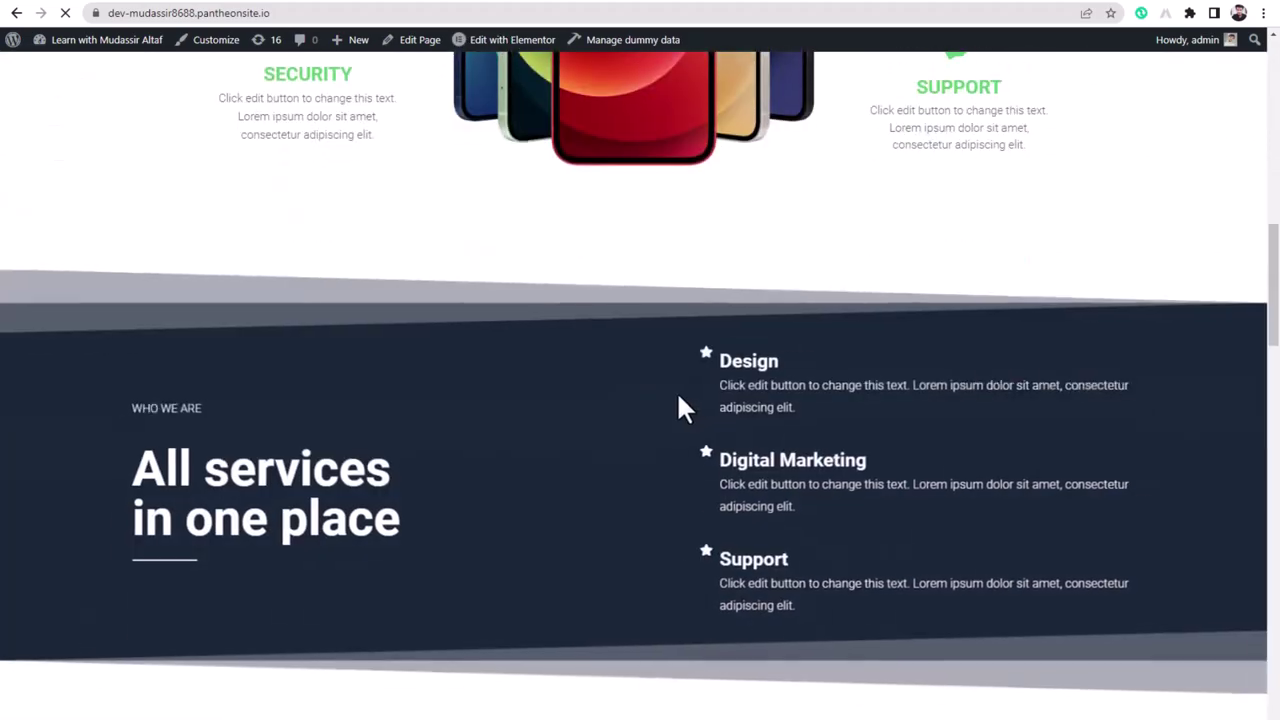
scroll(566, 429, down, 4)
scroll(650, 460, down, 8)
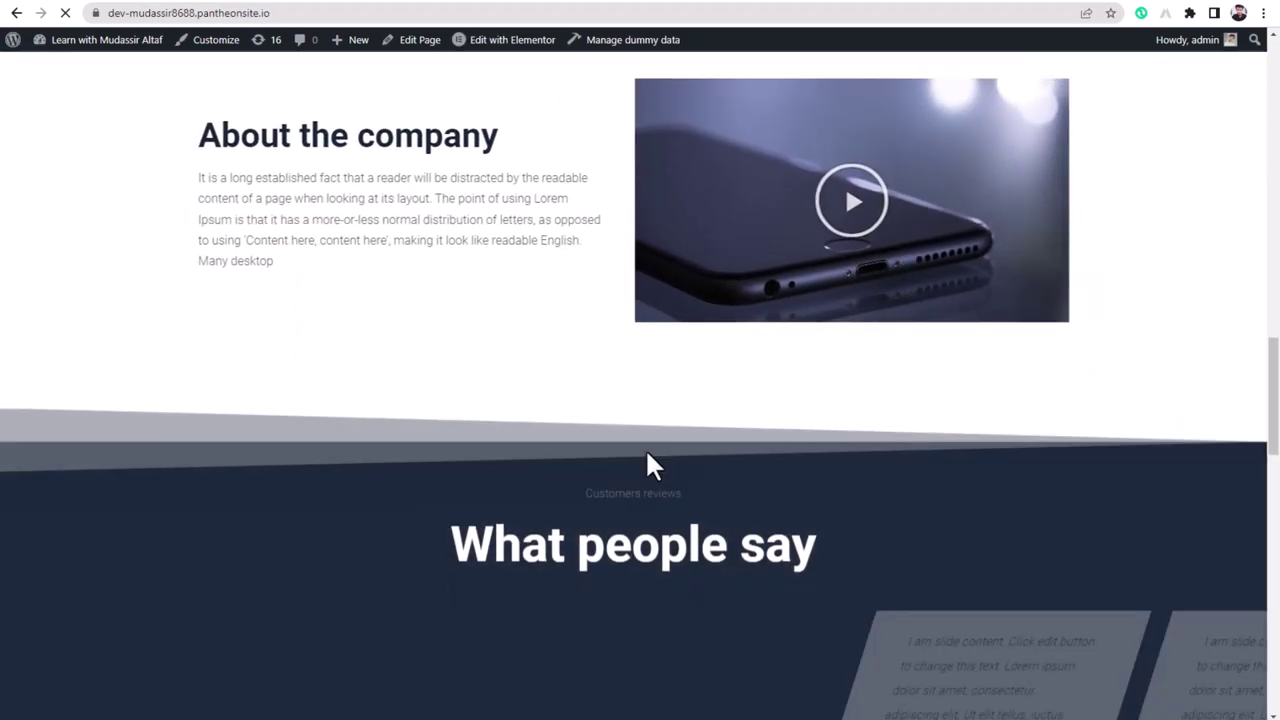
scroll(646, 460, up, 20)
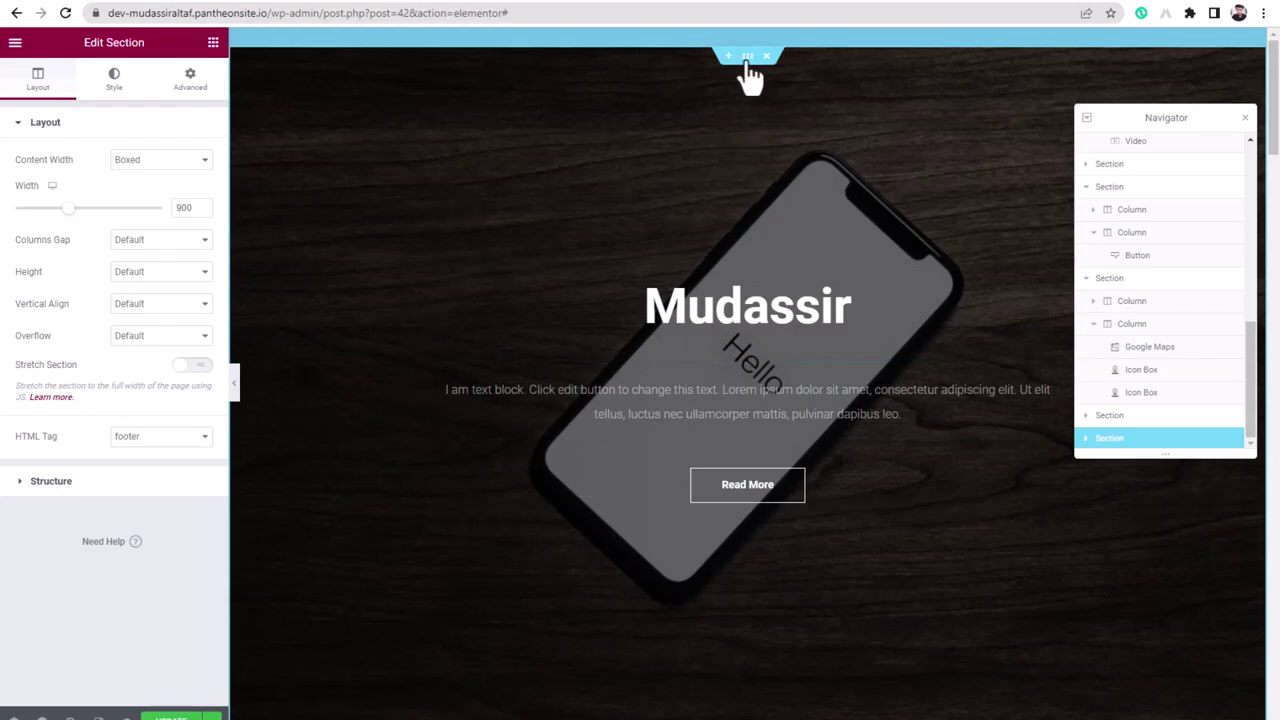
- Give the hero section a Fade In Up entrance animation
click(114, 80)
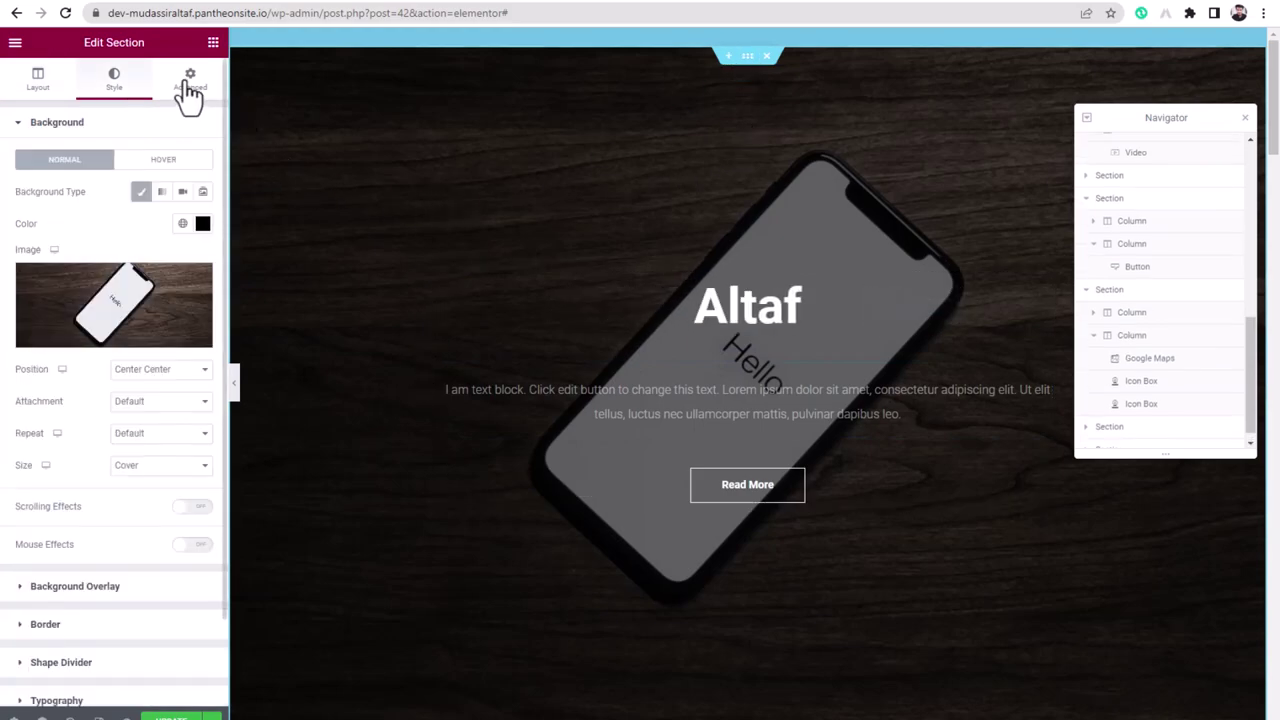
click(190, 80)
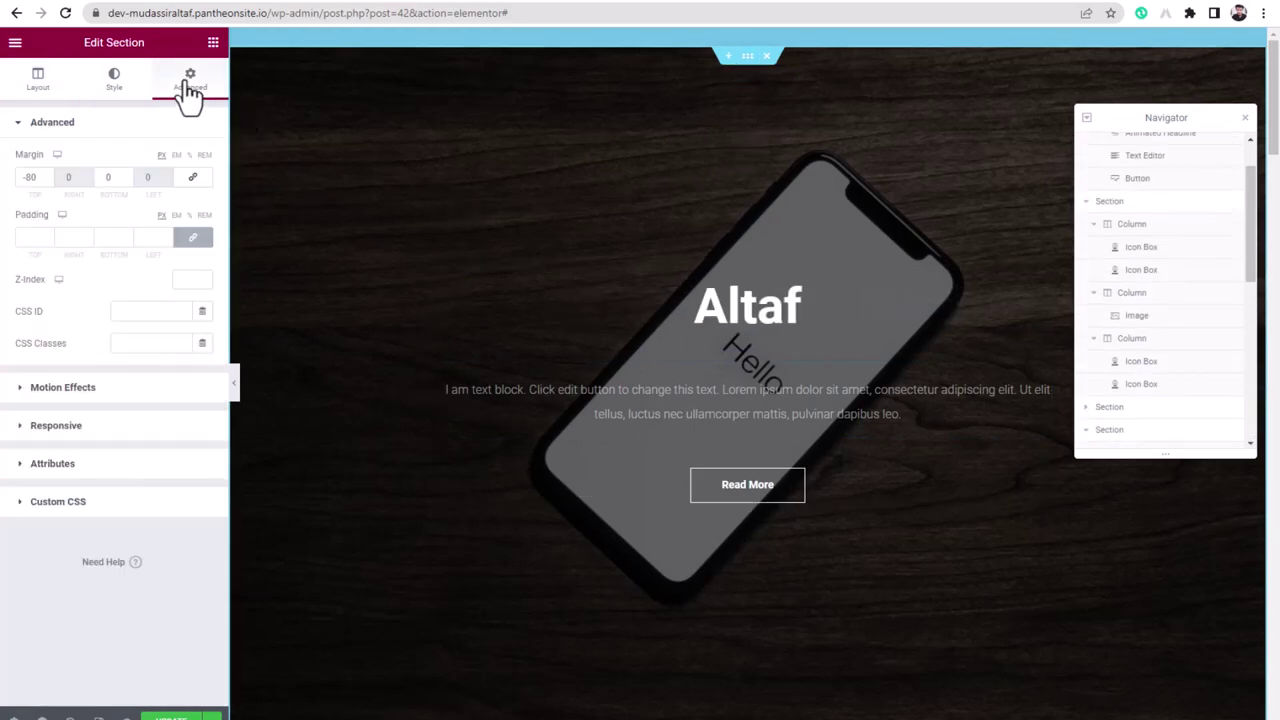
click(56, 394)
click(46, 298)
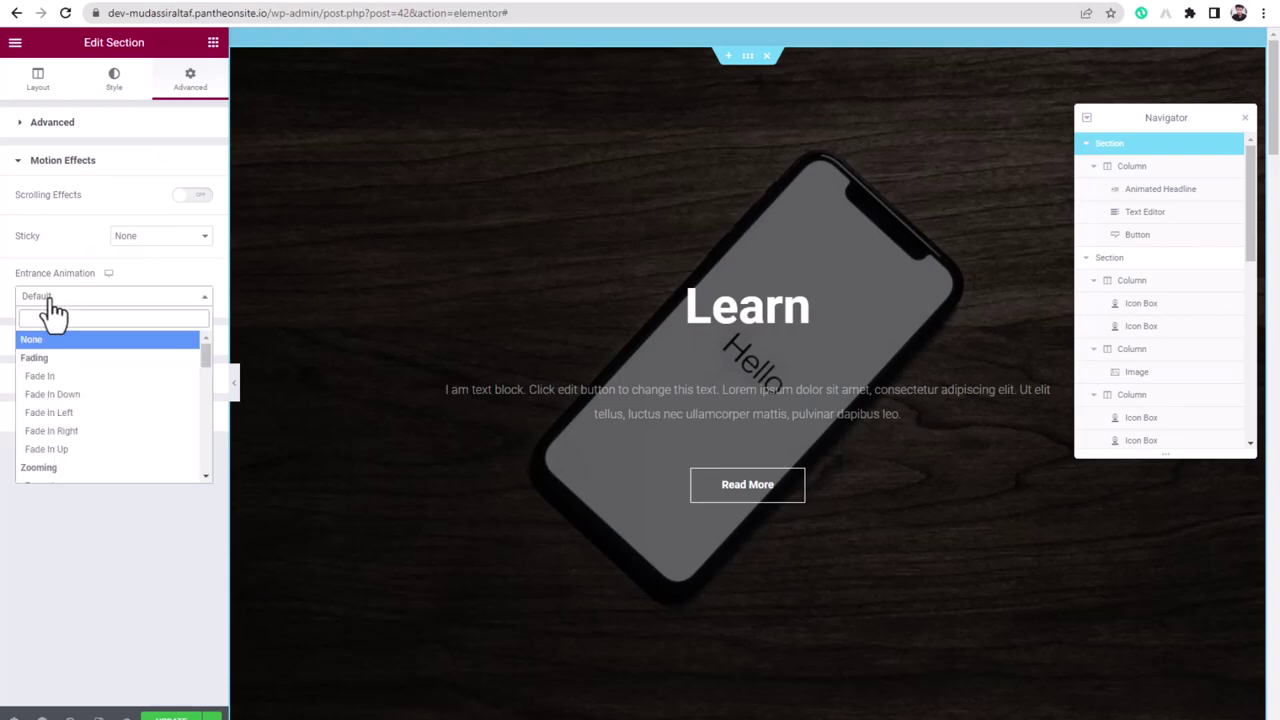
click(80, 452)
- Give the Design/Marketing features section a Fade In Up entrance animation too
scroll(457, 534, down, 7)
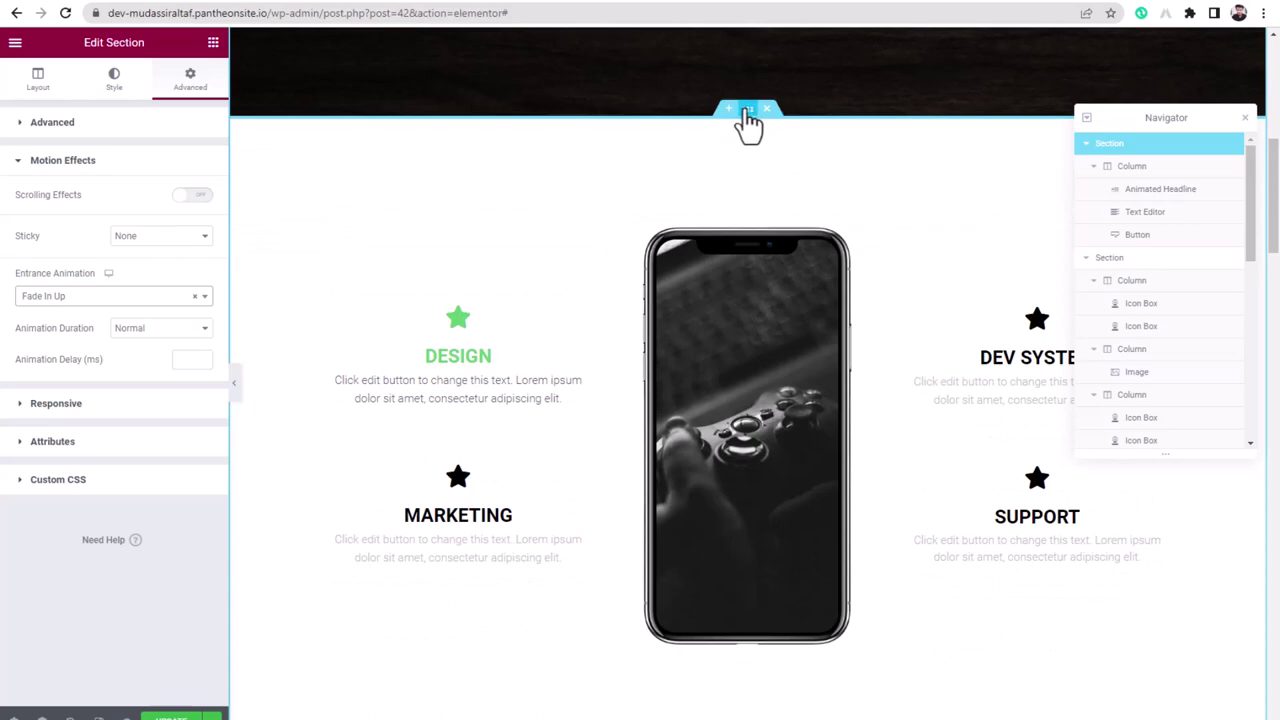
click(747, 108)
click(189, 80)
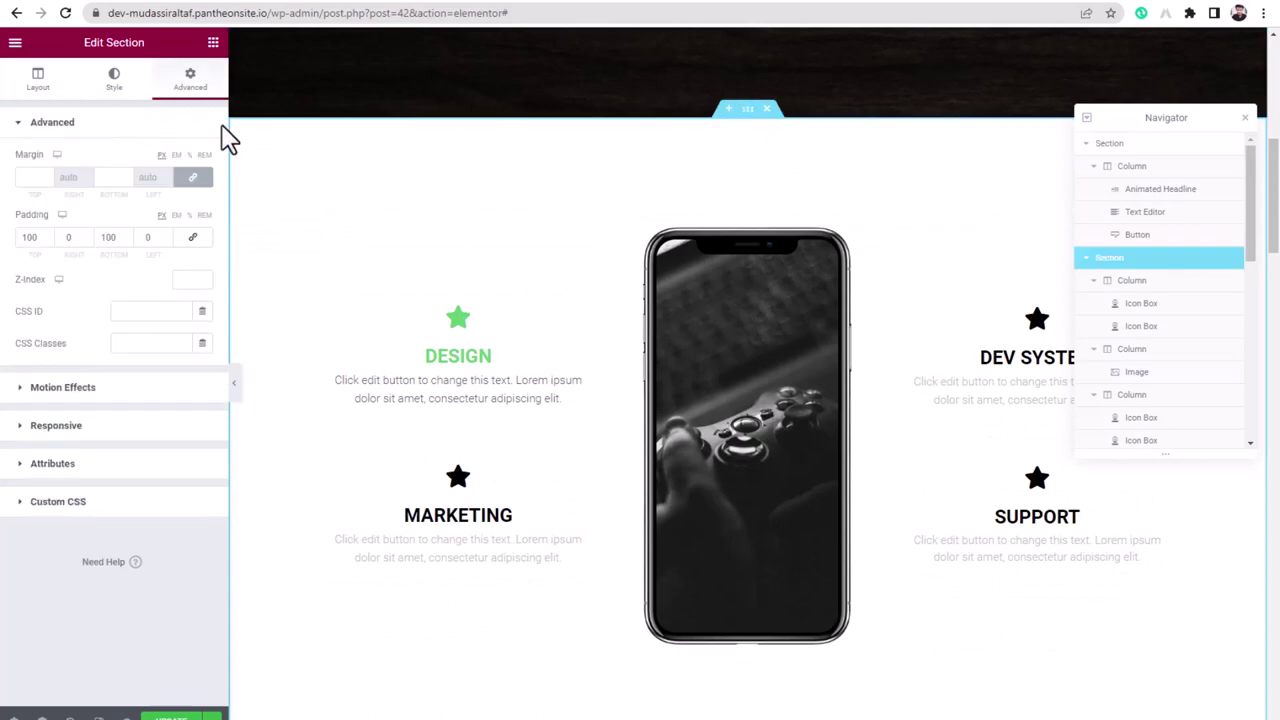
click(58, 392)
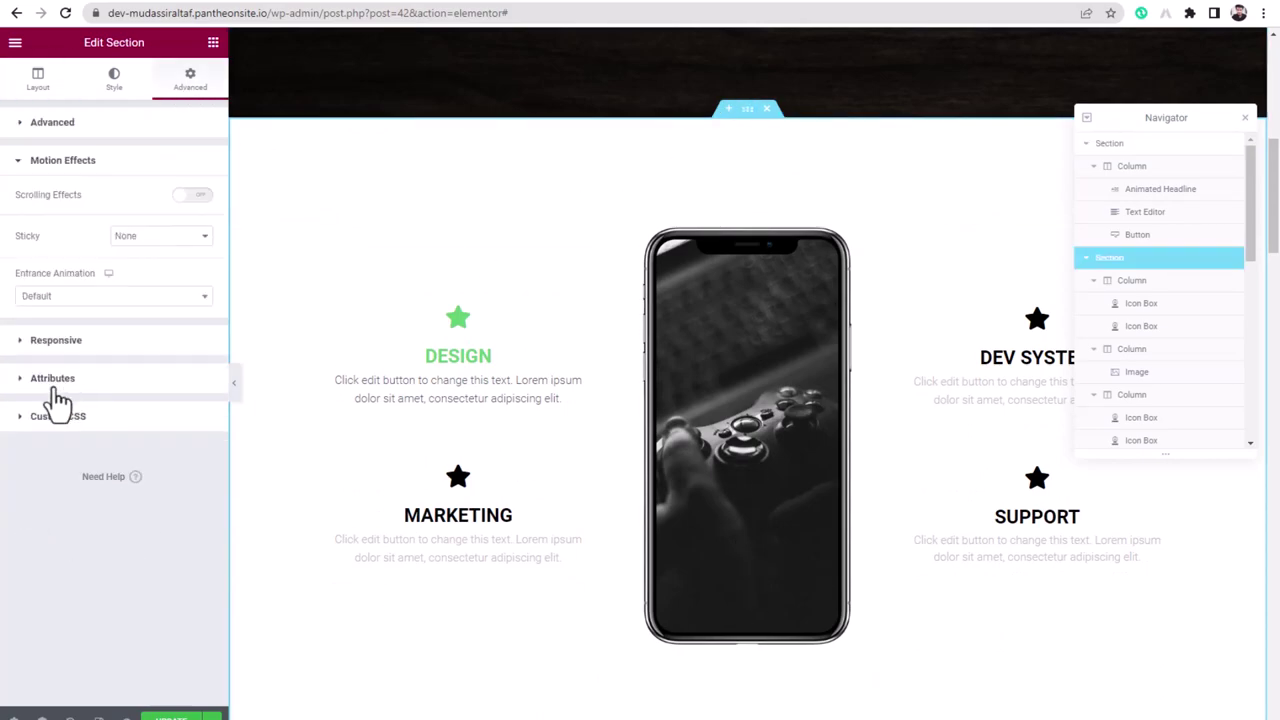
click(57, 297)
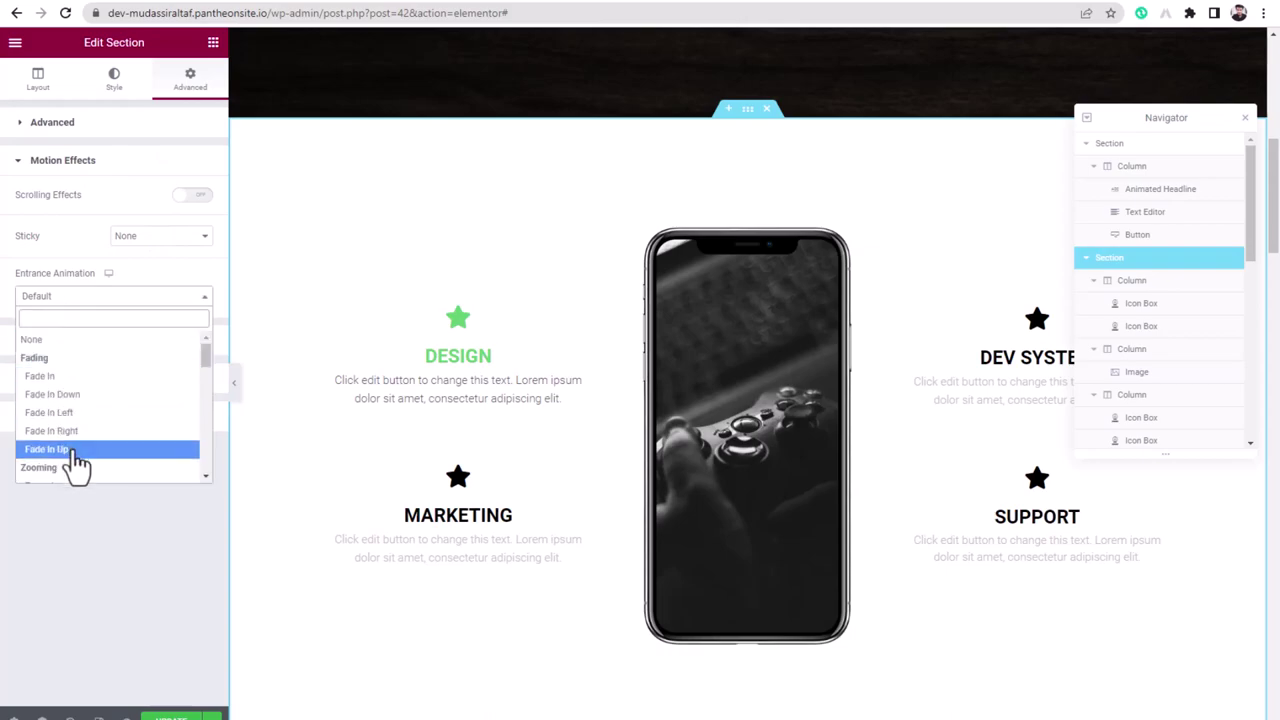
click(70, 450)
scroll(410, 530, down, 12)
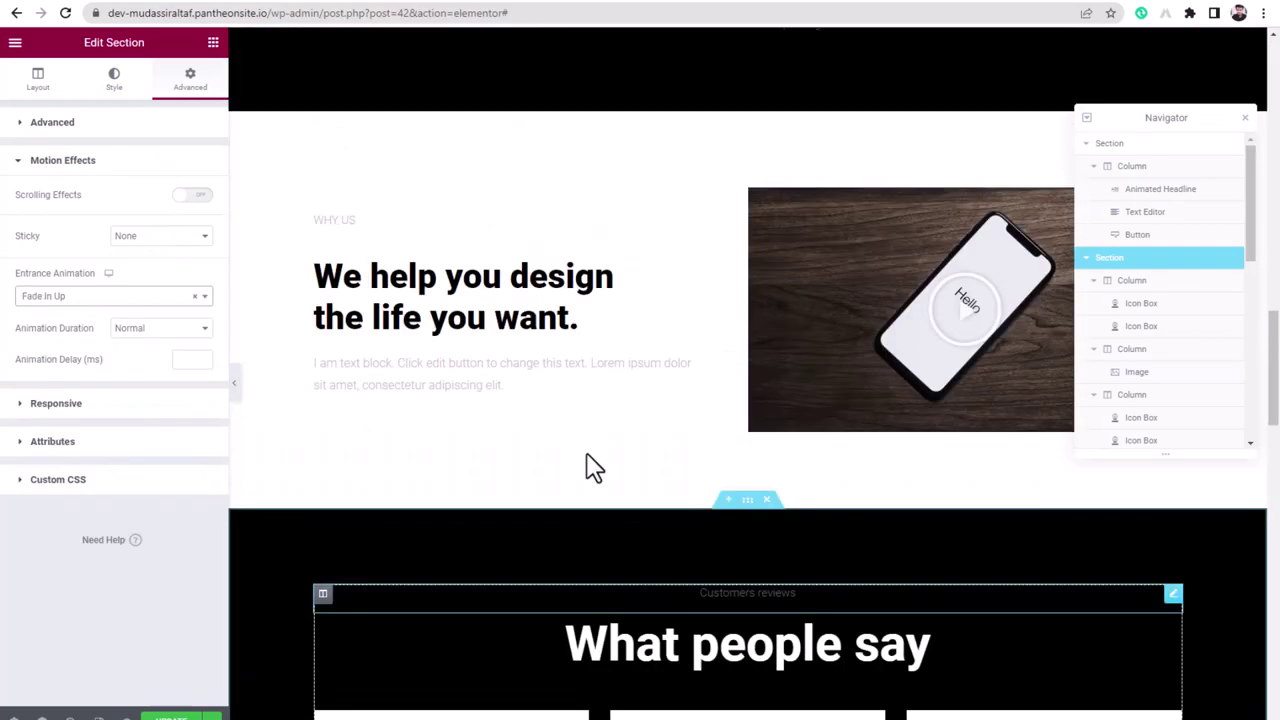
scroll(590, 470, up, 7)
scroll(590, 470, up, 5)
scroll(650, 510, down, 3)
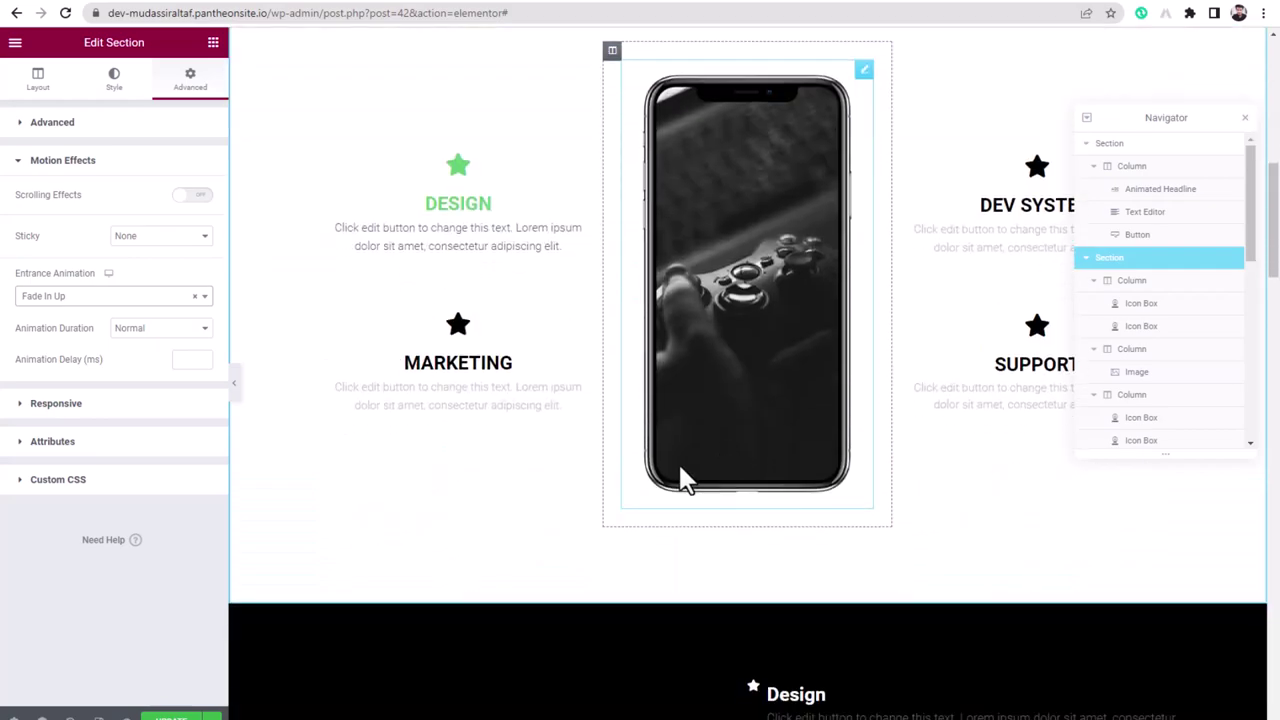
scroll(391, 289, up, 3)
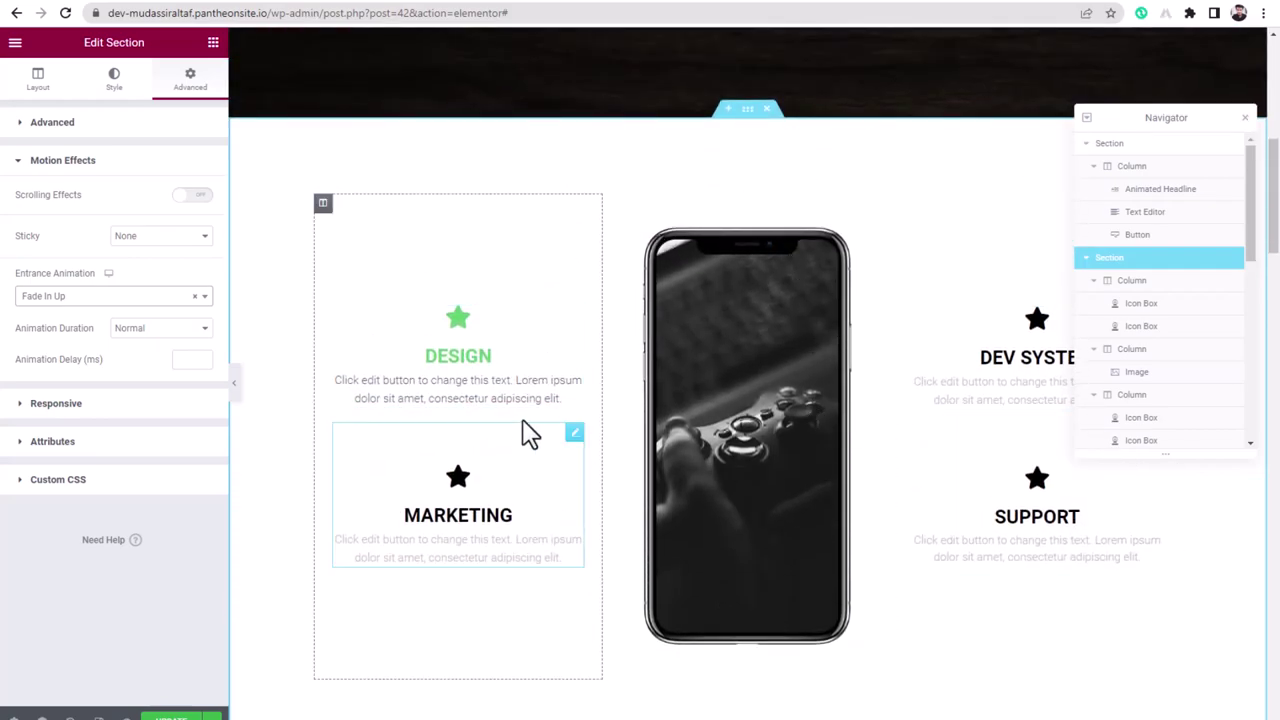
- Give the Design and Marketing column a Slide In Left entrance animation
click(323, 204)
click(191, 82)
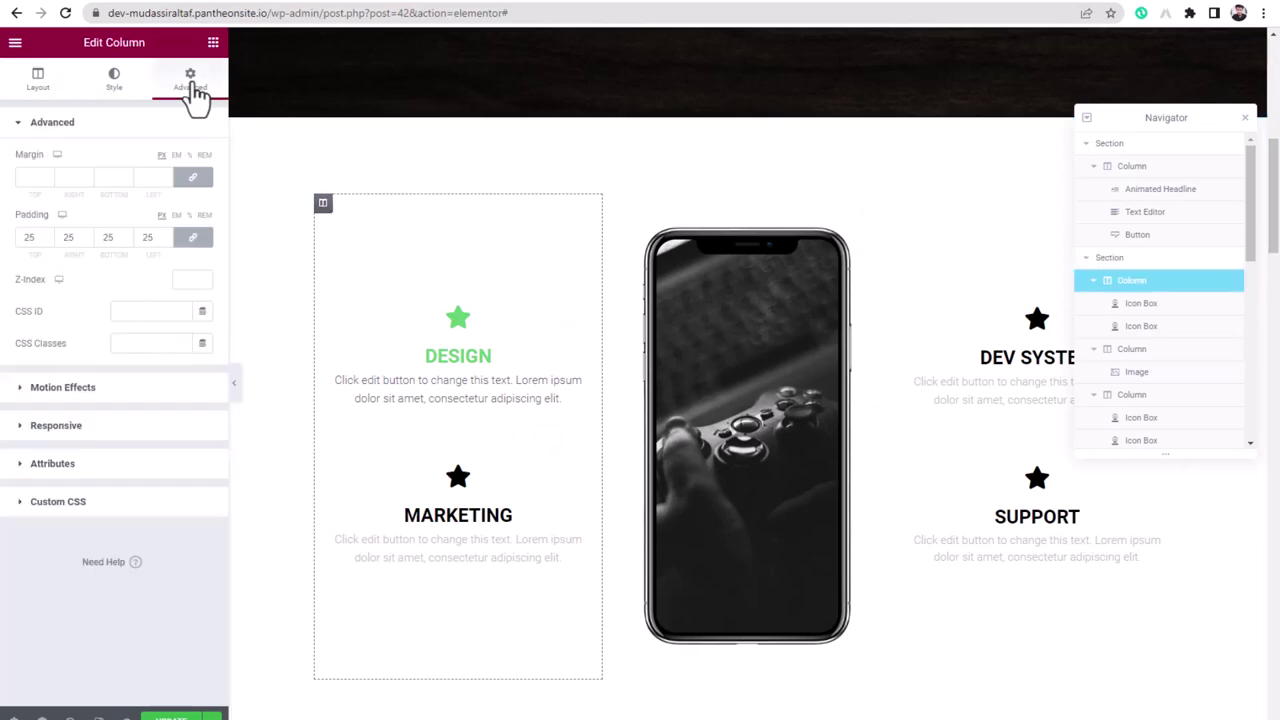
click(65, 390)
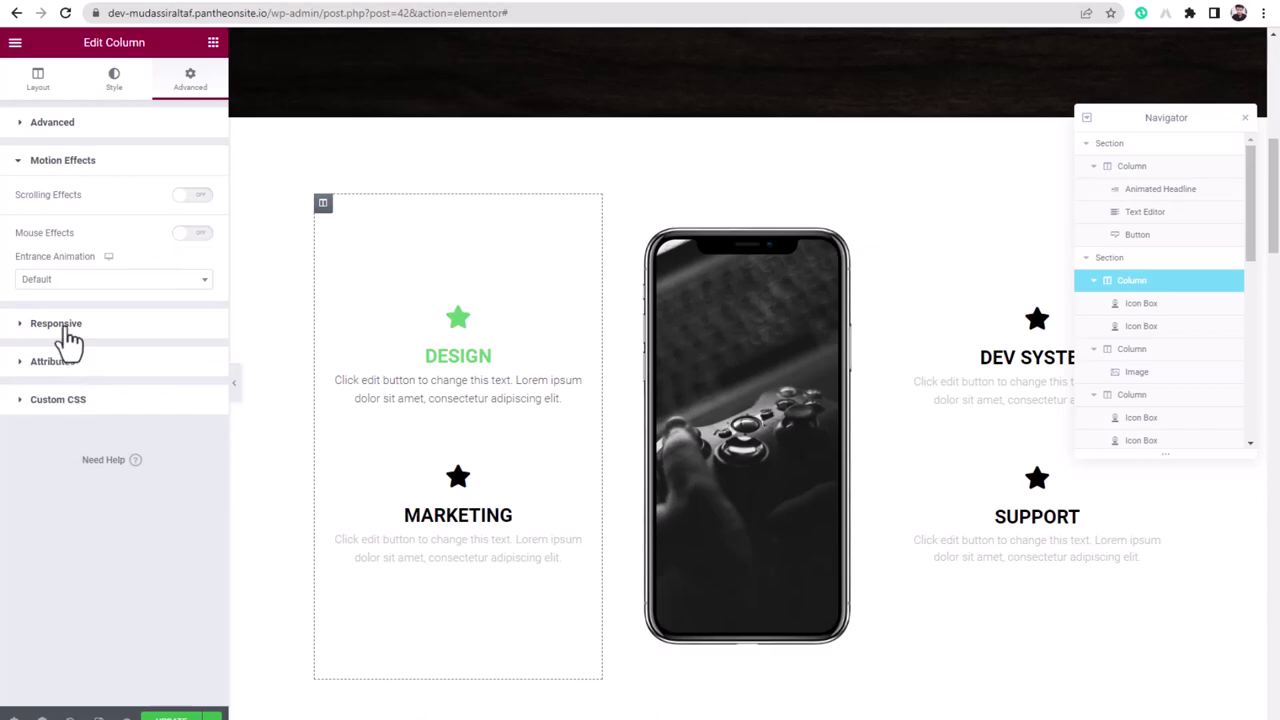
click(57, 290)
scroll(60, 420, down, 3)
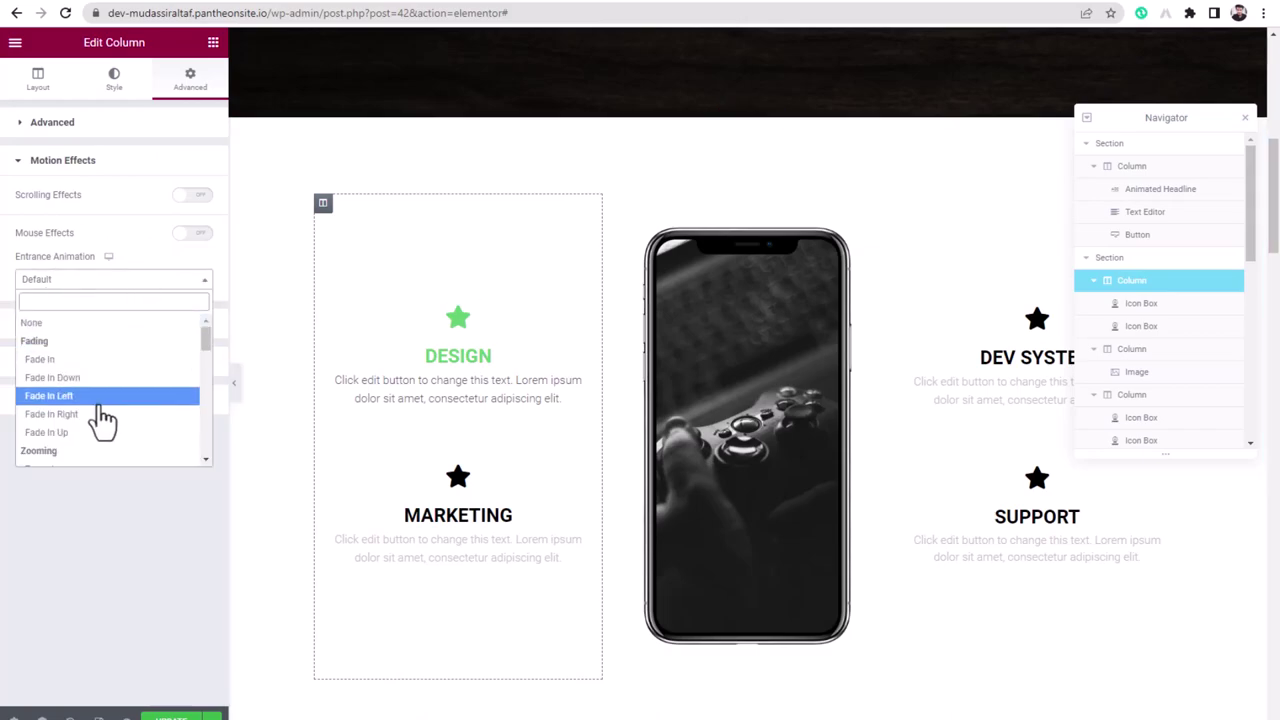
scroll(103, 420, down, 3)
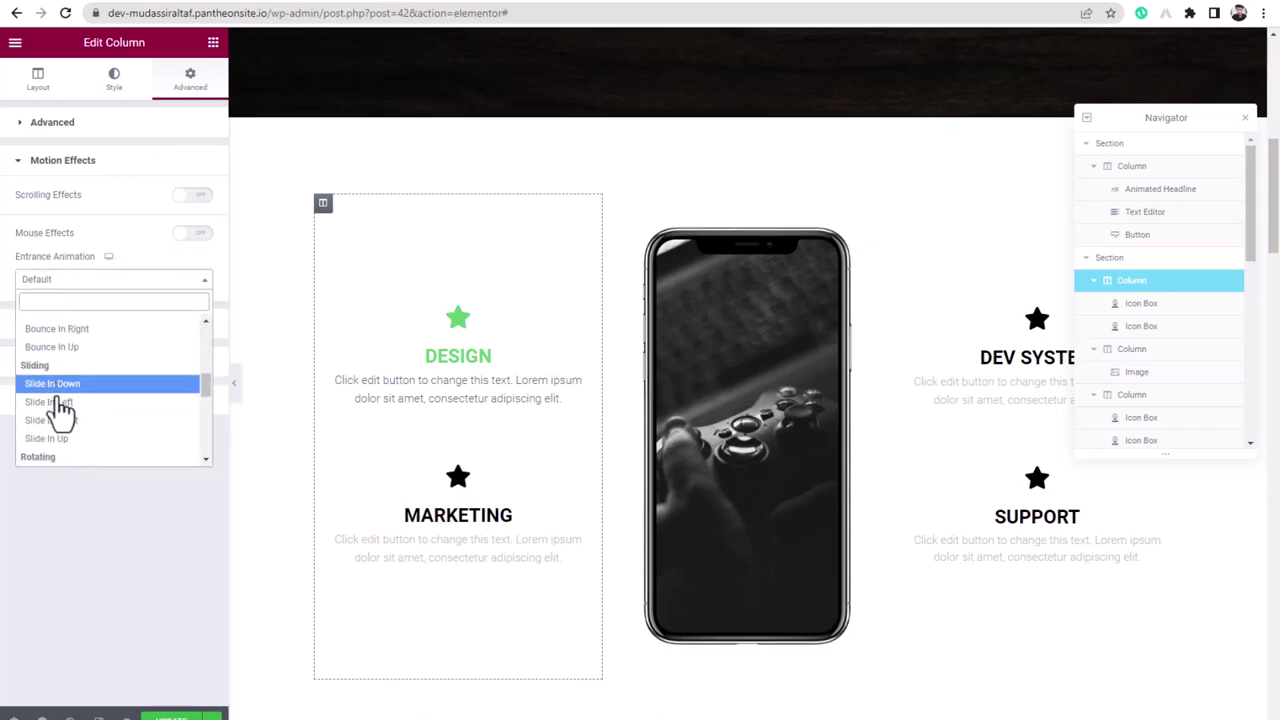
click(62, 404)
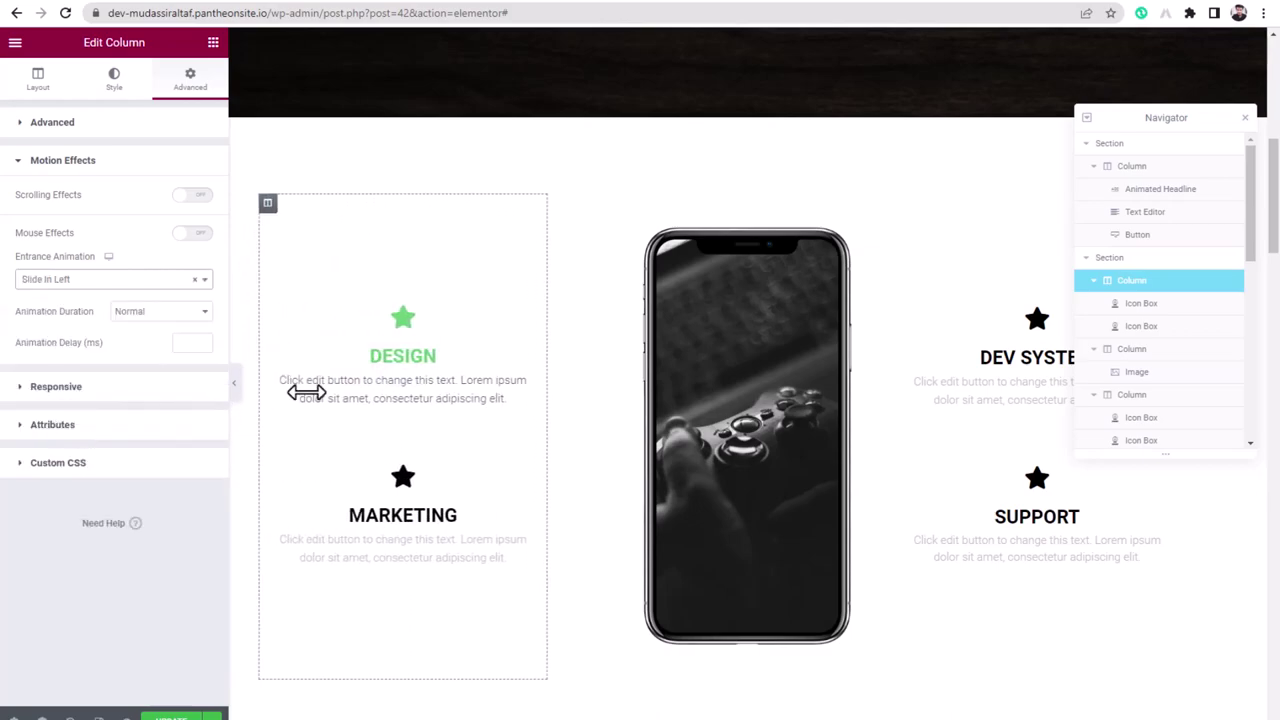
- Give the right-hand icon box column a Slide In Right entrance animation
click(995, 358)
click(901, 203)
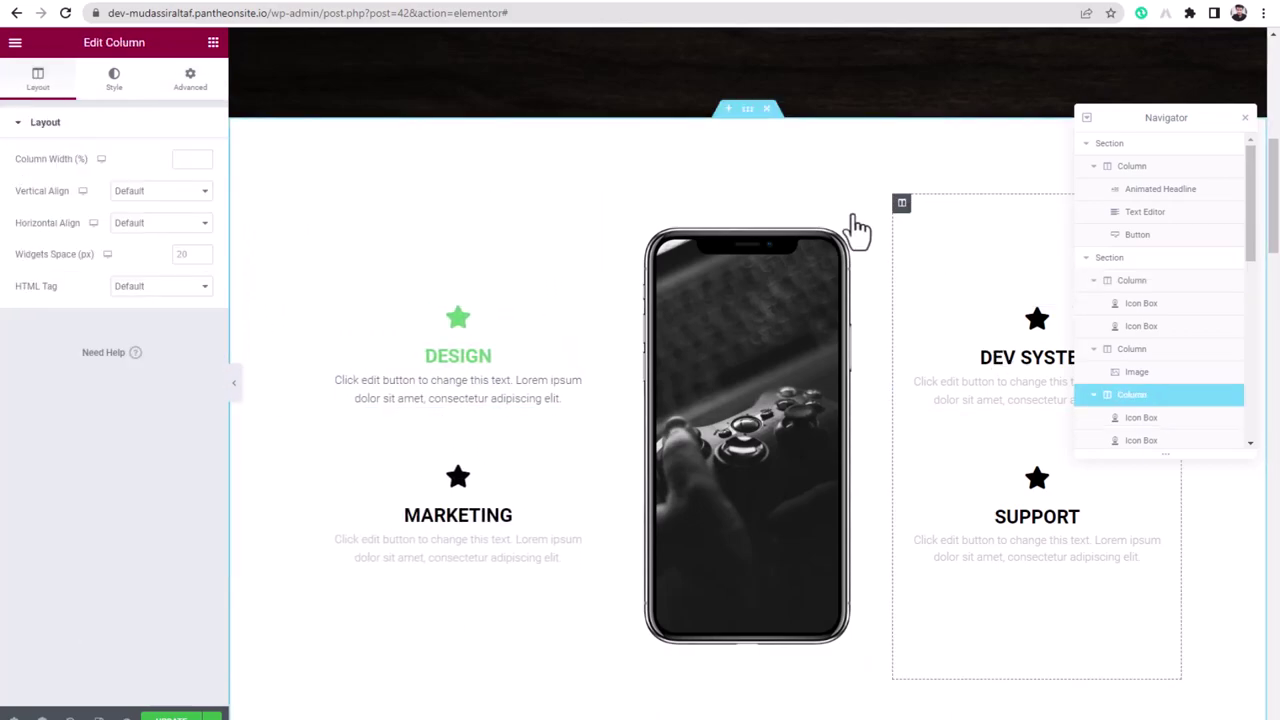
click(190, 90)
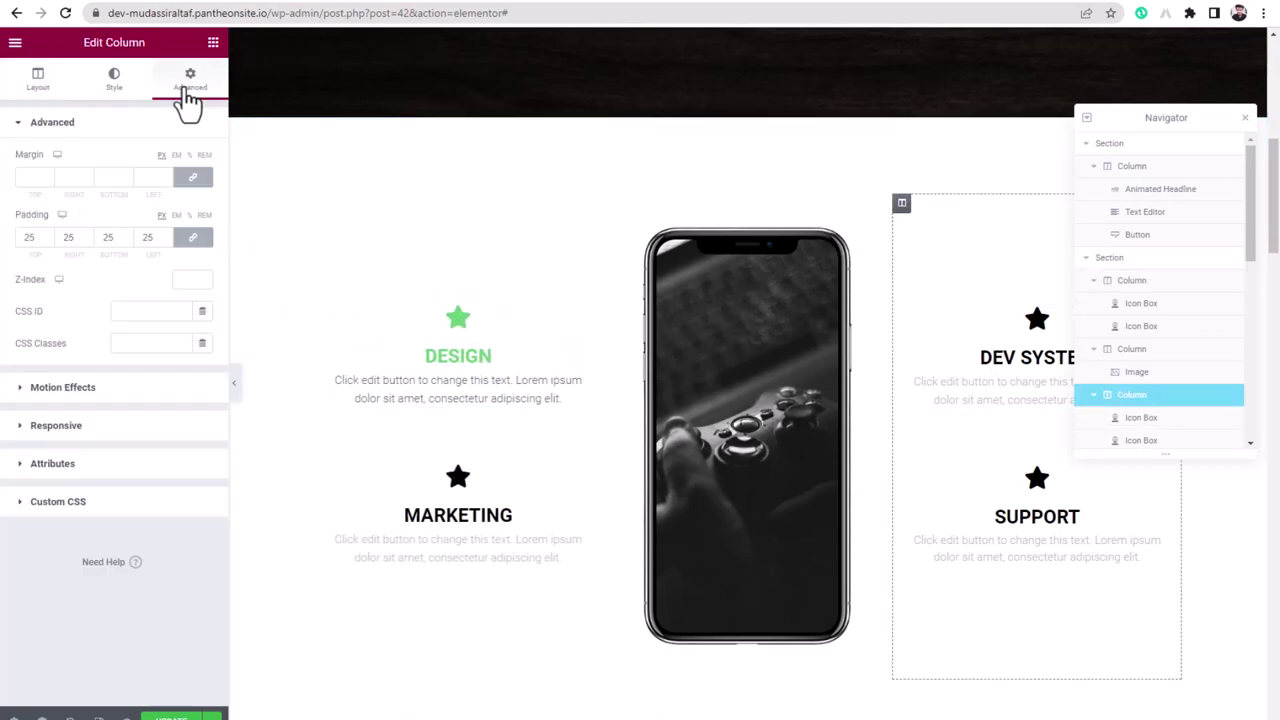
click(70, 389)
click(38, 289)
scroll(63, 434, down, 5)
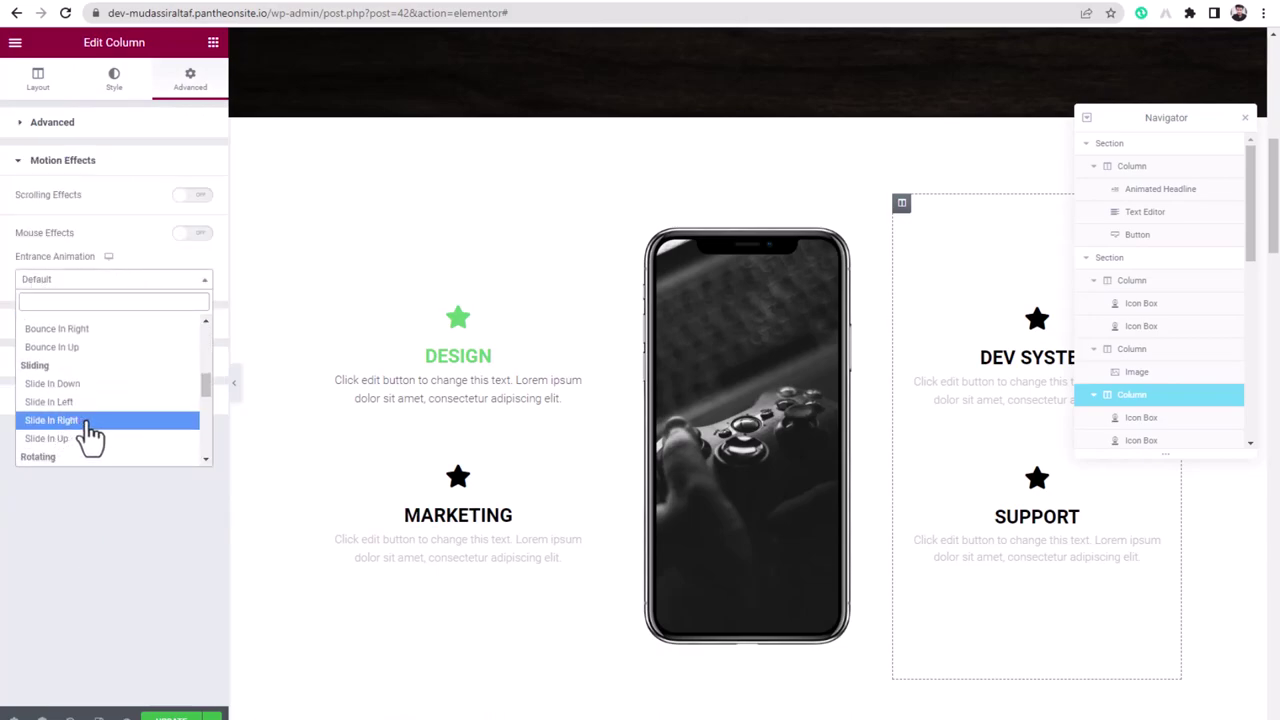
click(86, 420)
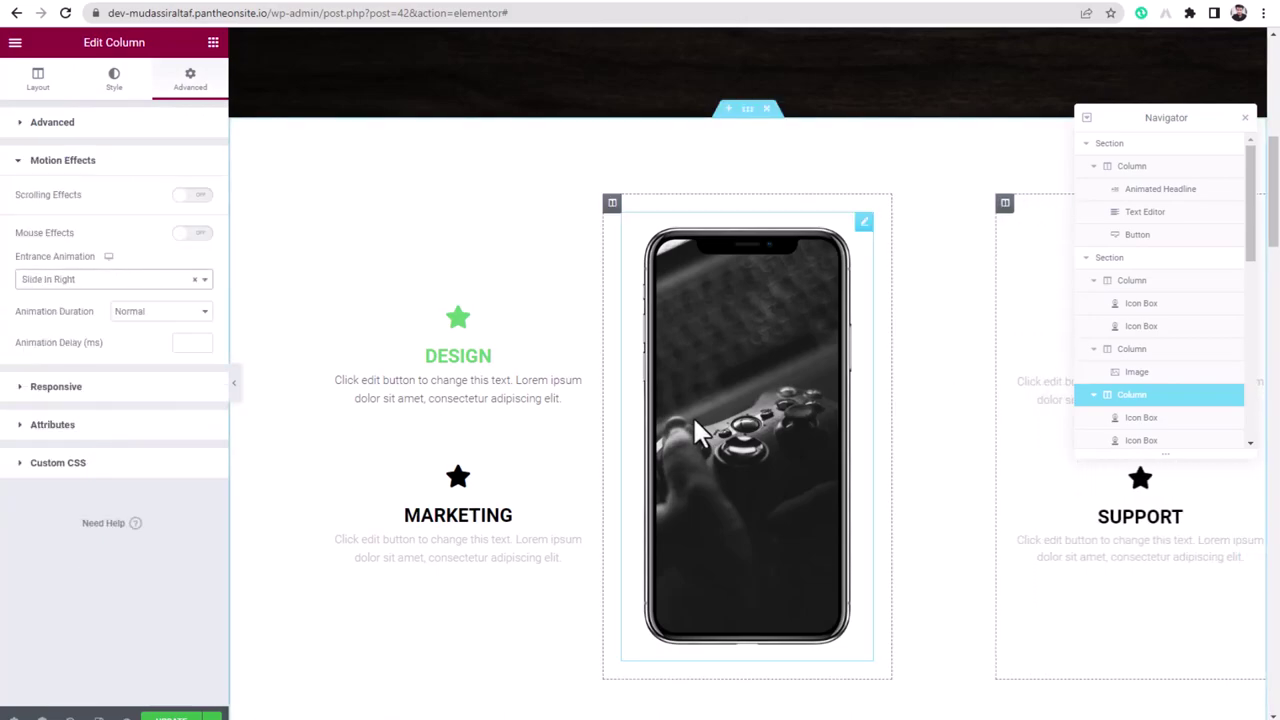
- Give the phone image column a Slide In Up entrance animation
click(613, 205)
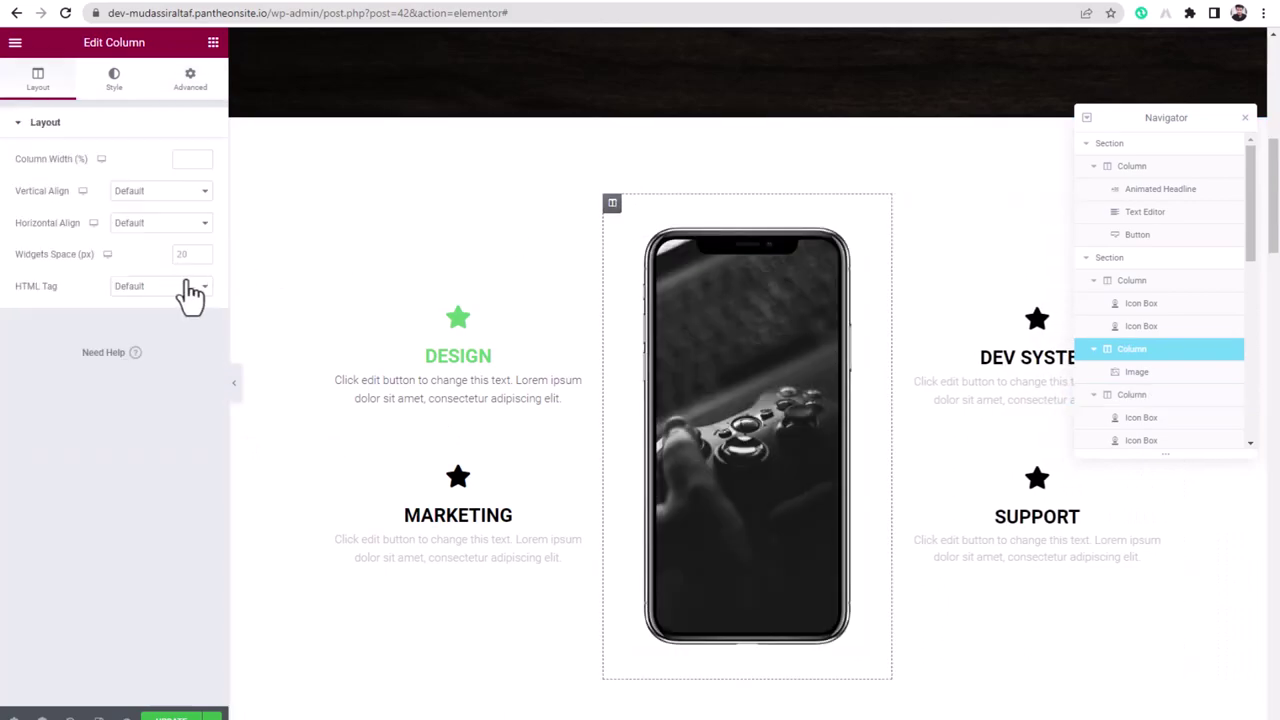
click(190, 80)
click(62, 388)
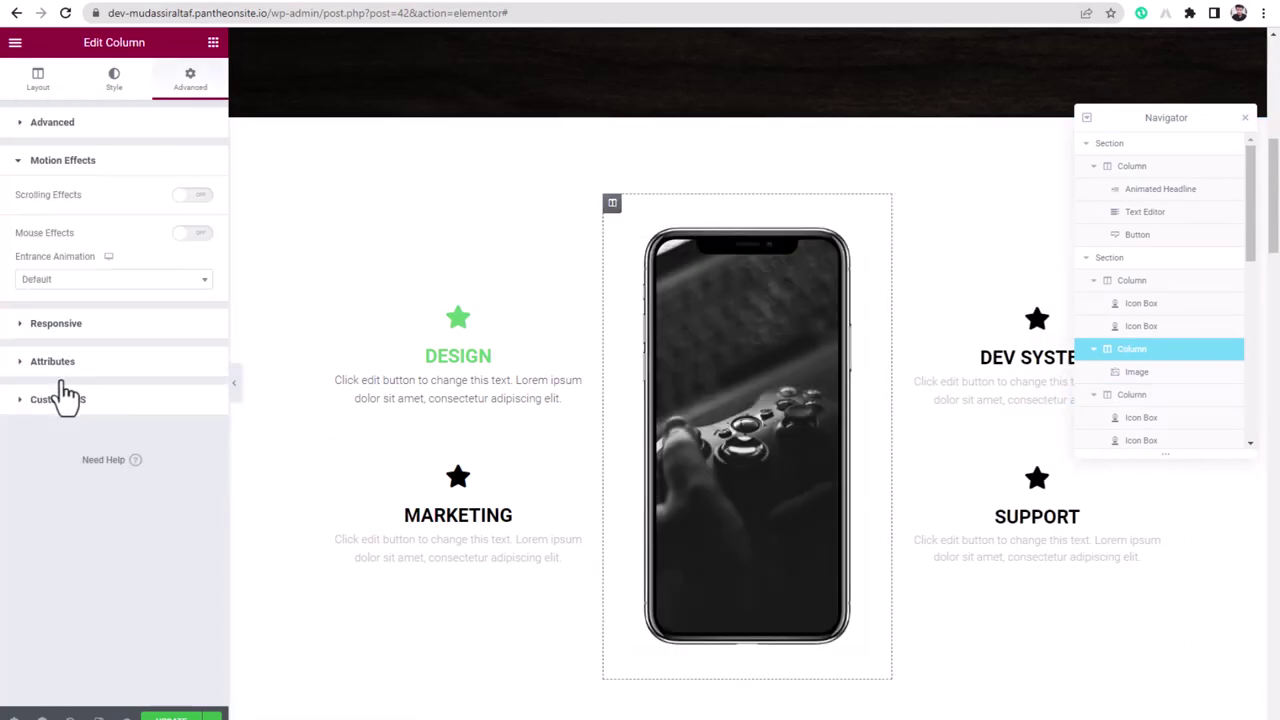
click(57, 278)
scroll(74, 423, down, 5)
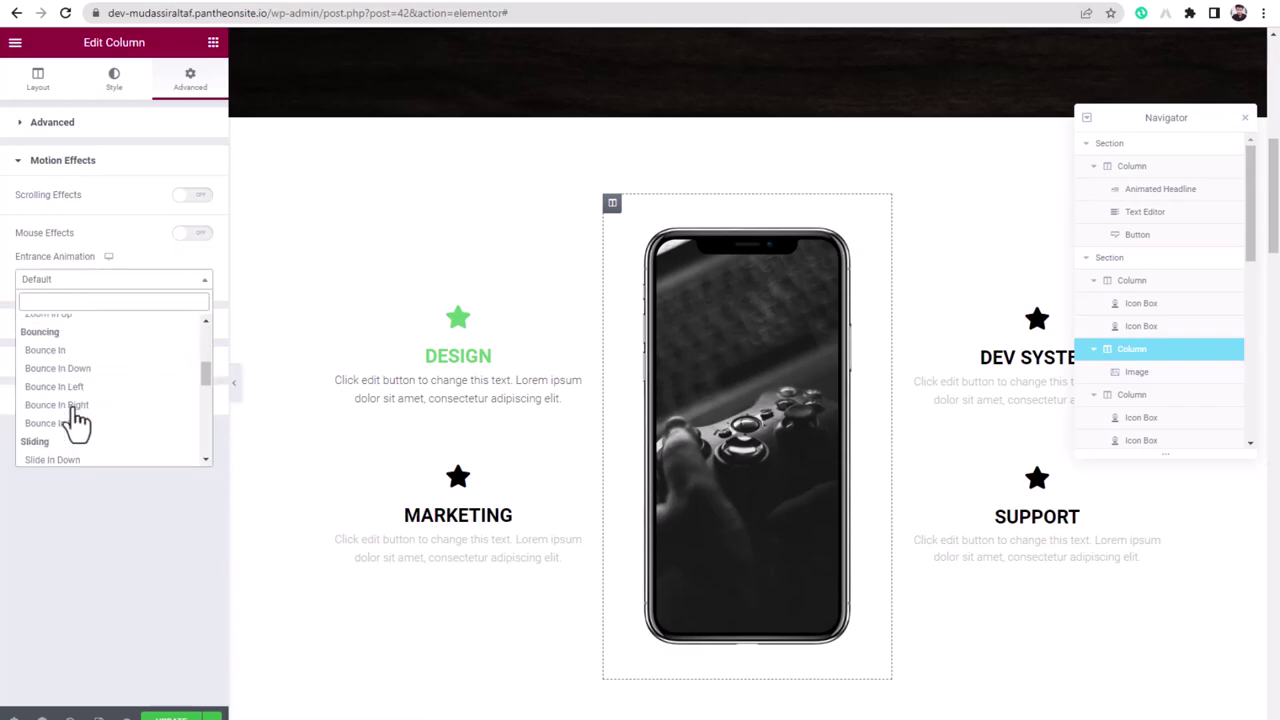
scroll(72, 432, down, 2)
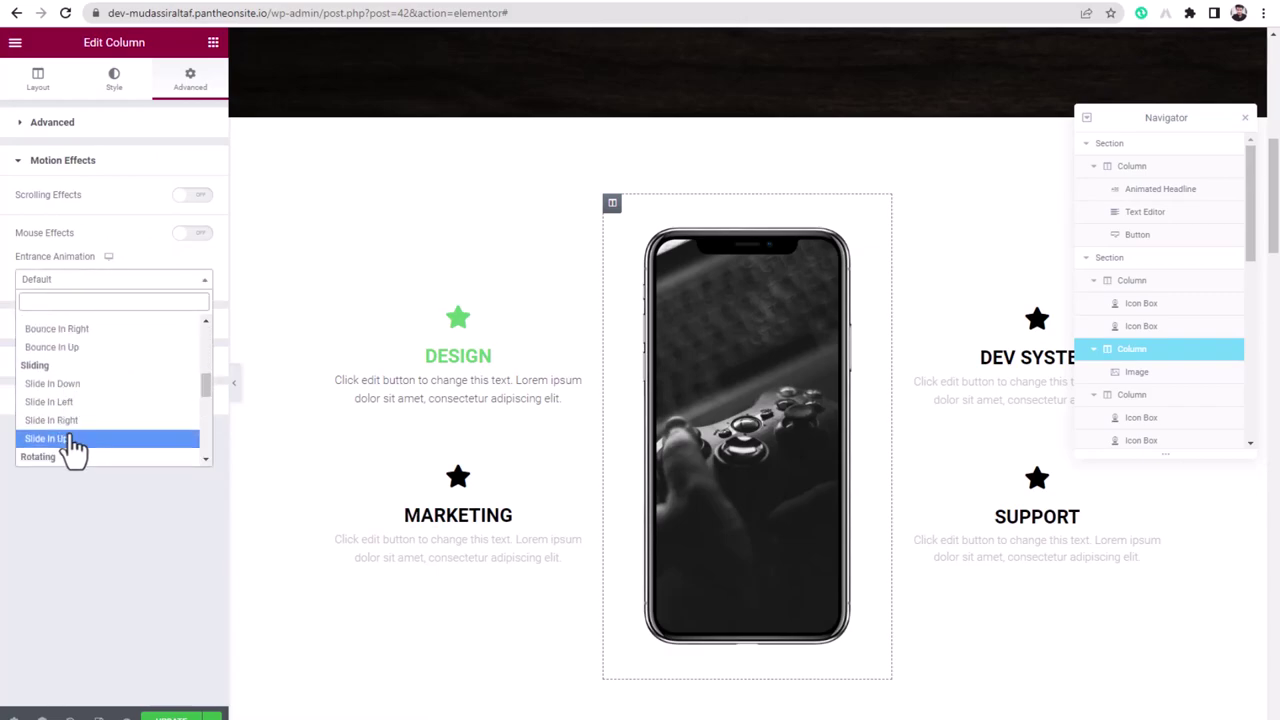
click(71, 440)
scroll(706, 500, down, 7)
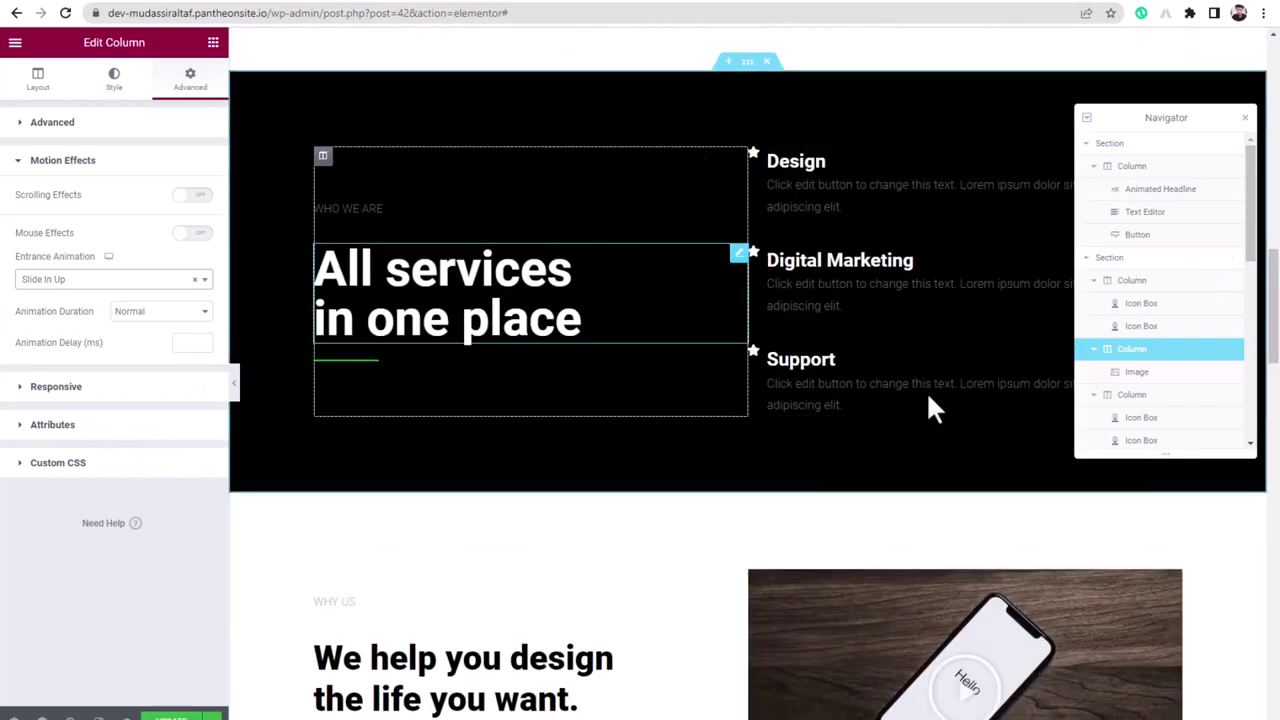
- Select the hero section and open its bottom Shape Divider settings under Style
scroll(657, 551, up, 8)
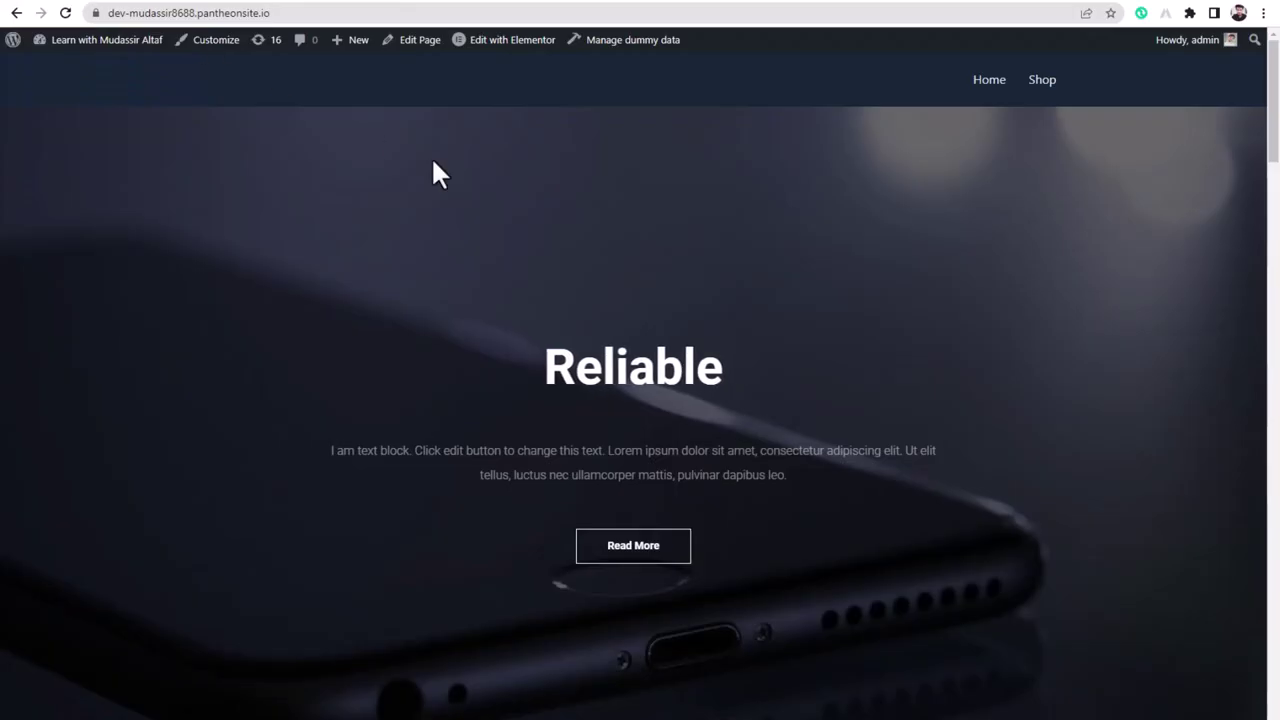
scroll(742, 320, down, 3)
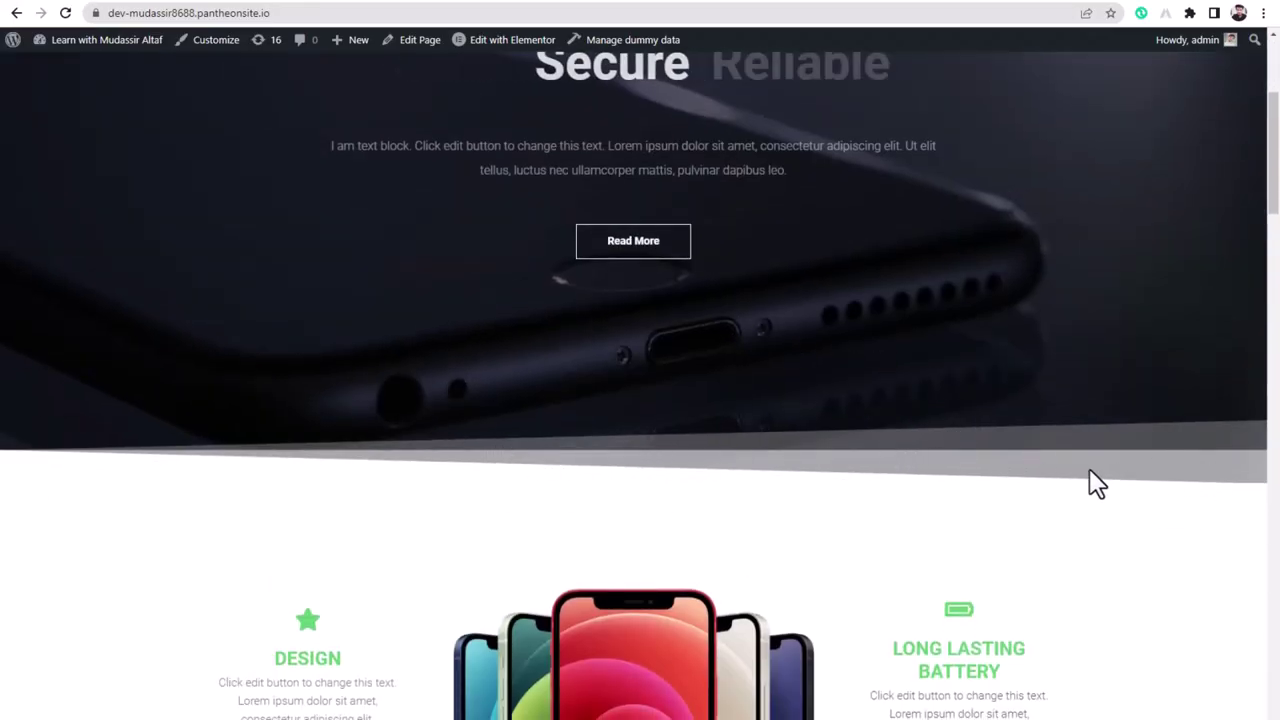
scroll(1089, 472, down, 6)
scroll(288, 574, down, 6)
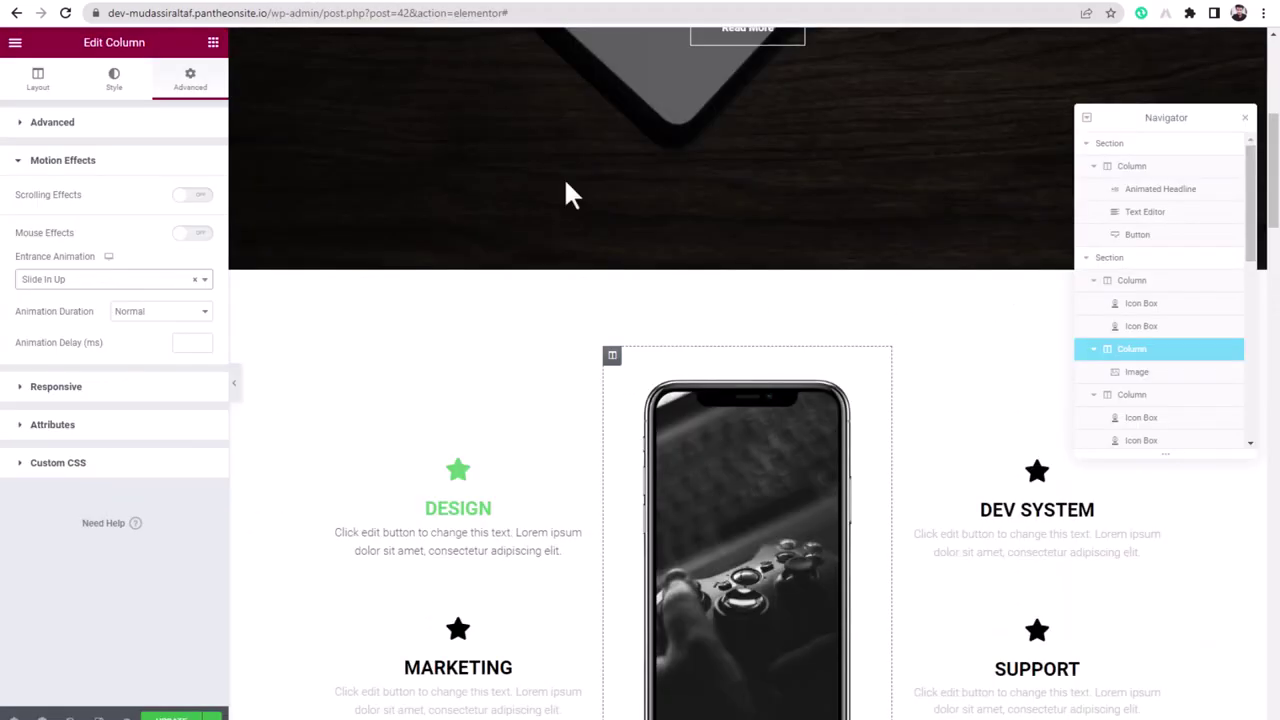
scroll(659, 328, up, 5)
click(745, 60)
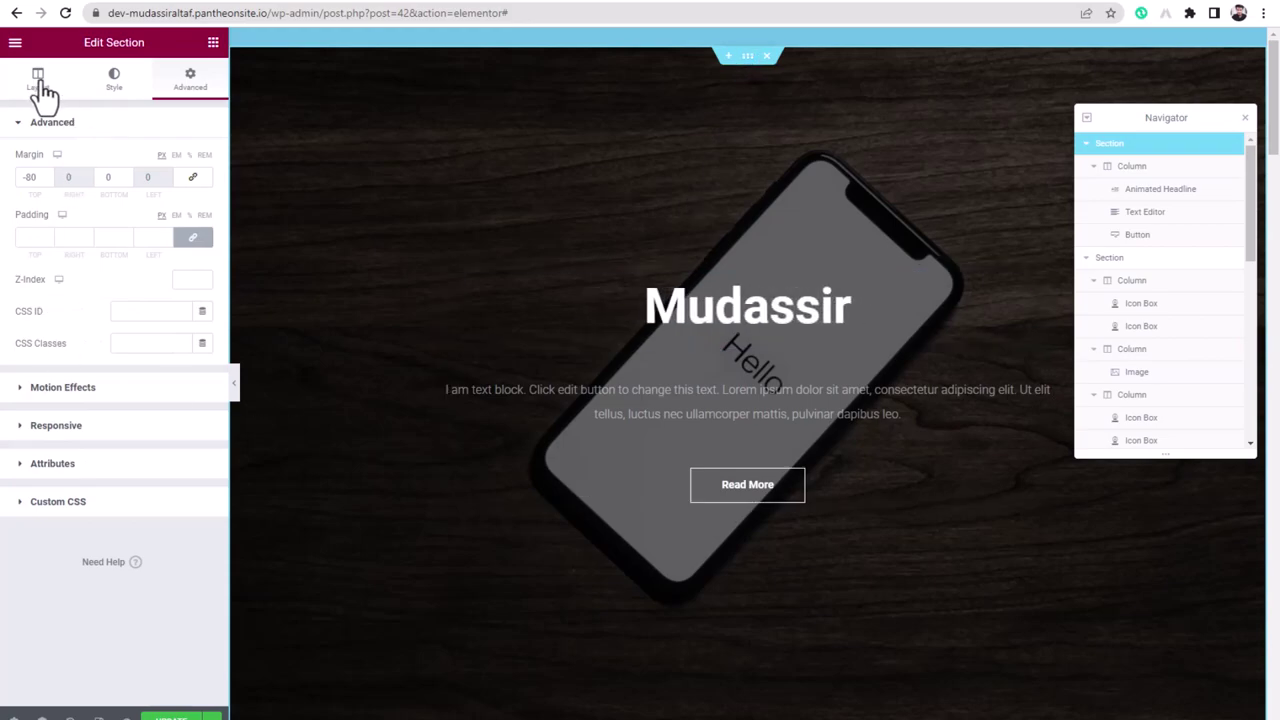
click(114, 88)
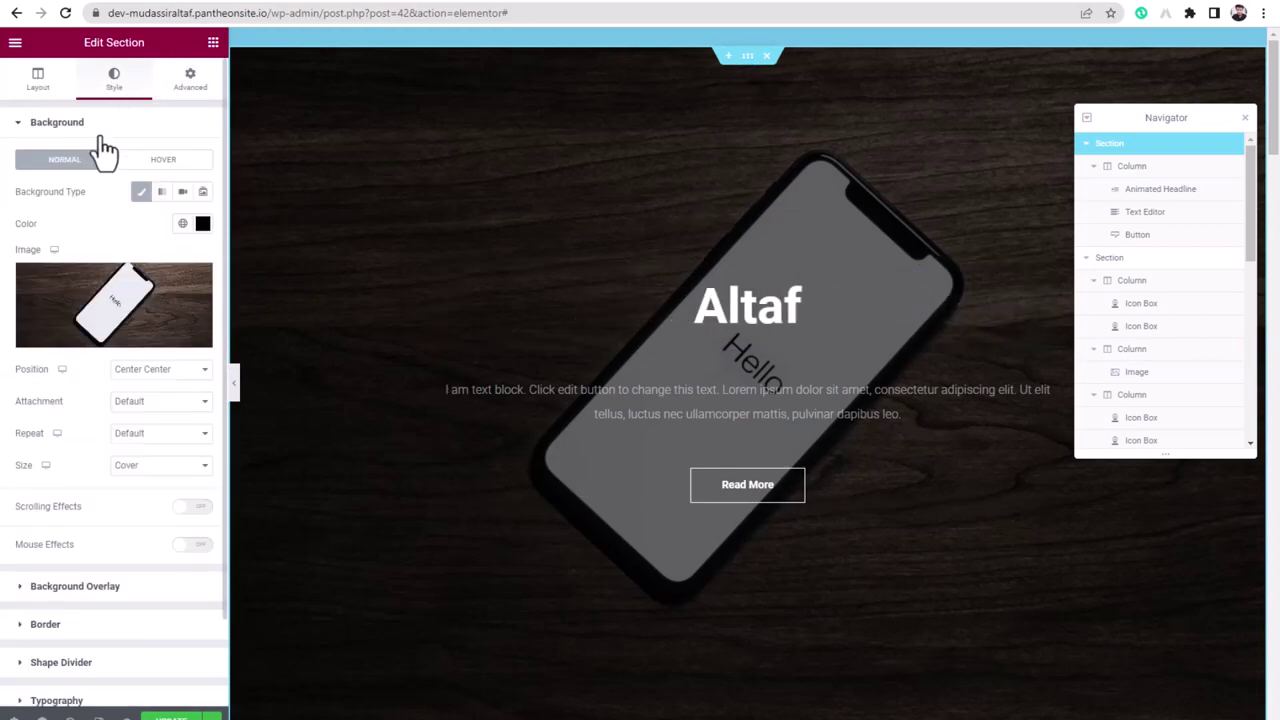
scroll(108, 588, down, 1)
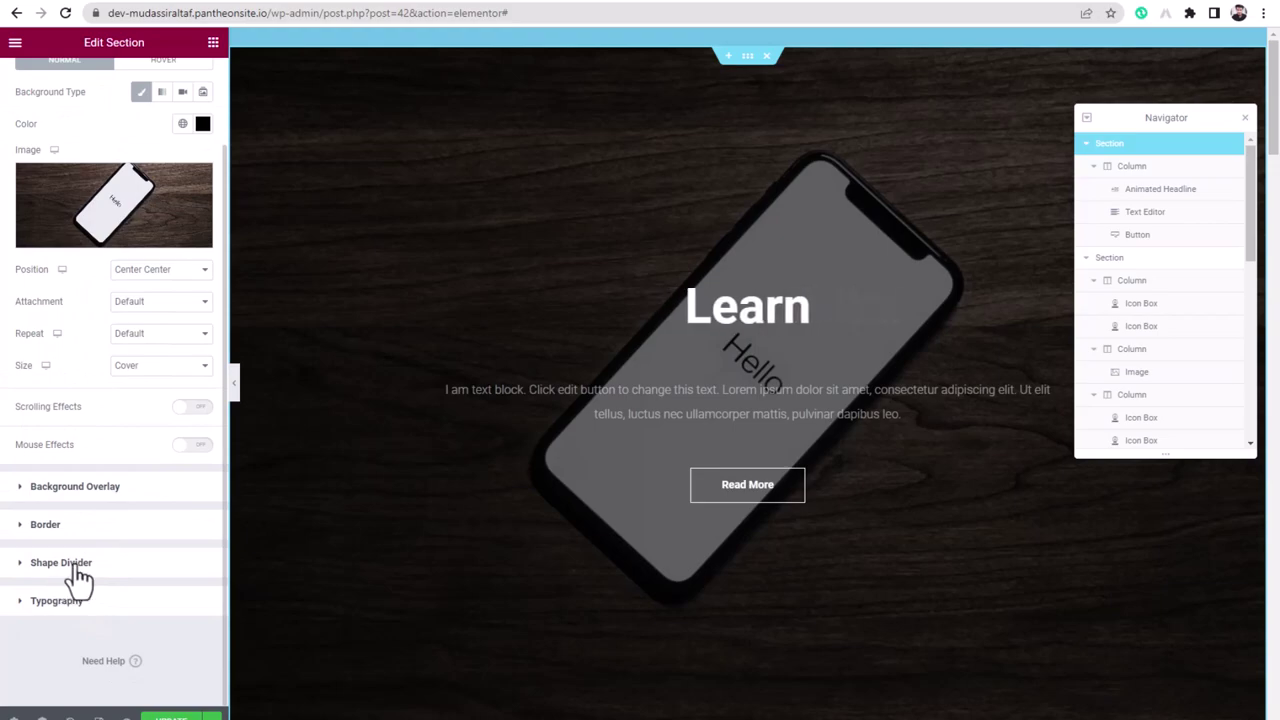
click(78, 566)
scroll(470, 522, down, 3)
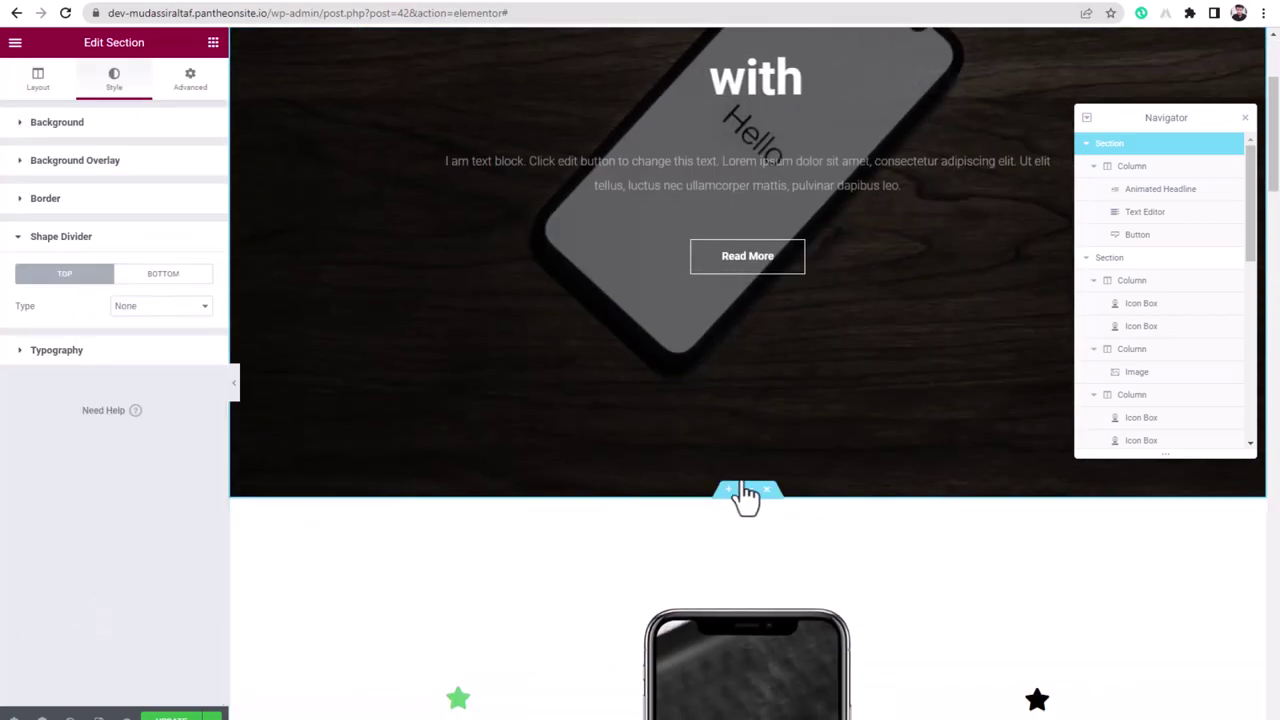
click(172, 278)
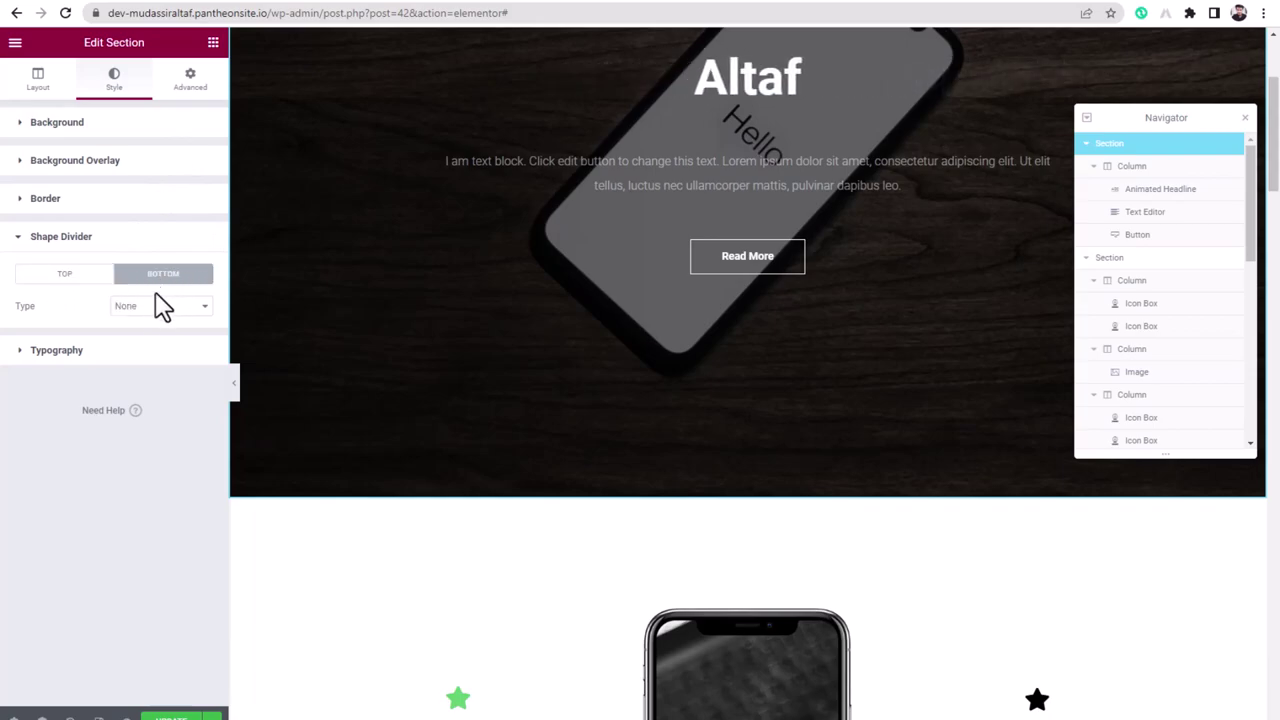
- Try Triangle Asymmetrical, Pyramids and Clouds, then settle on a Tilt Opacity bottom divider
click(155, 310)
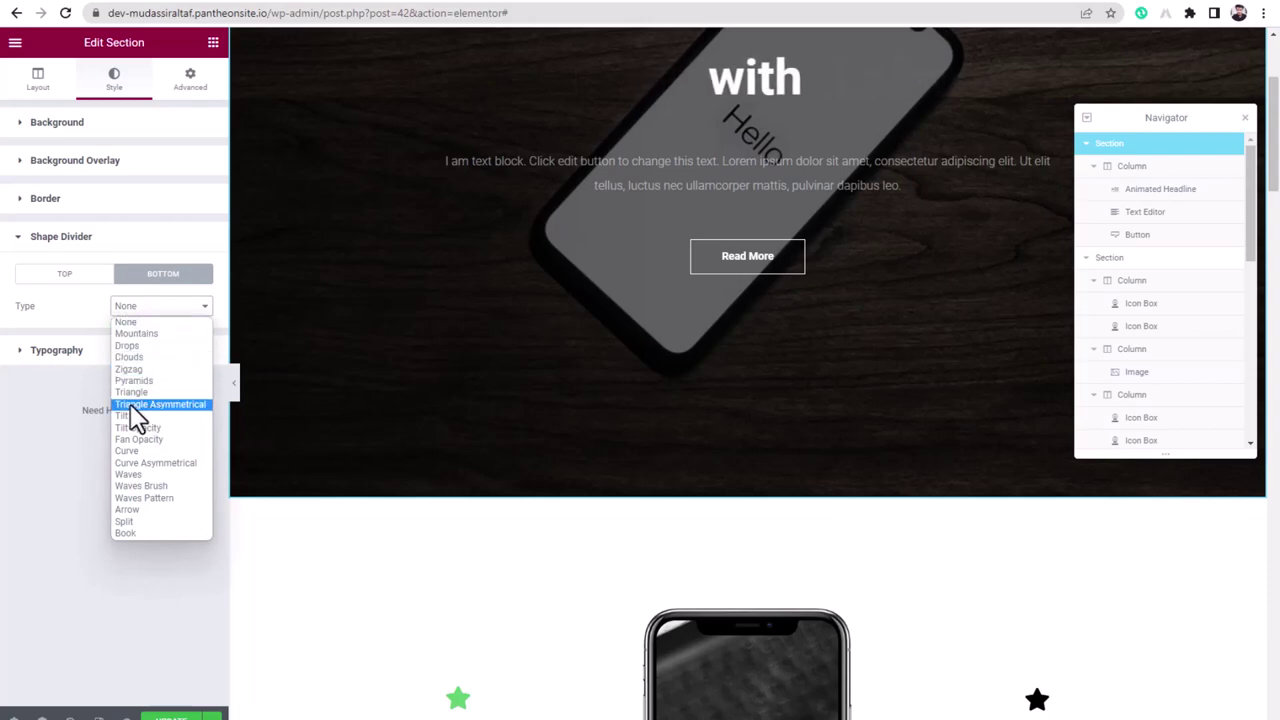
click(164, 405)
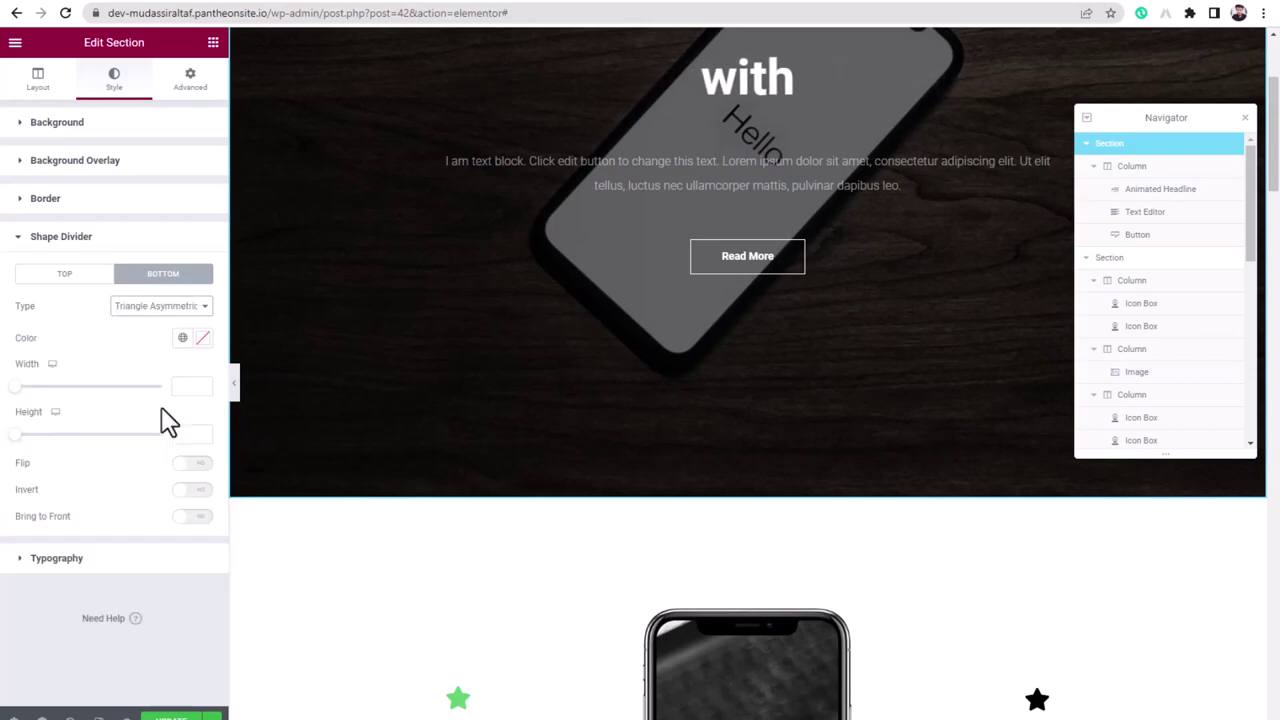
click(155, 310)
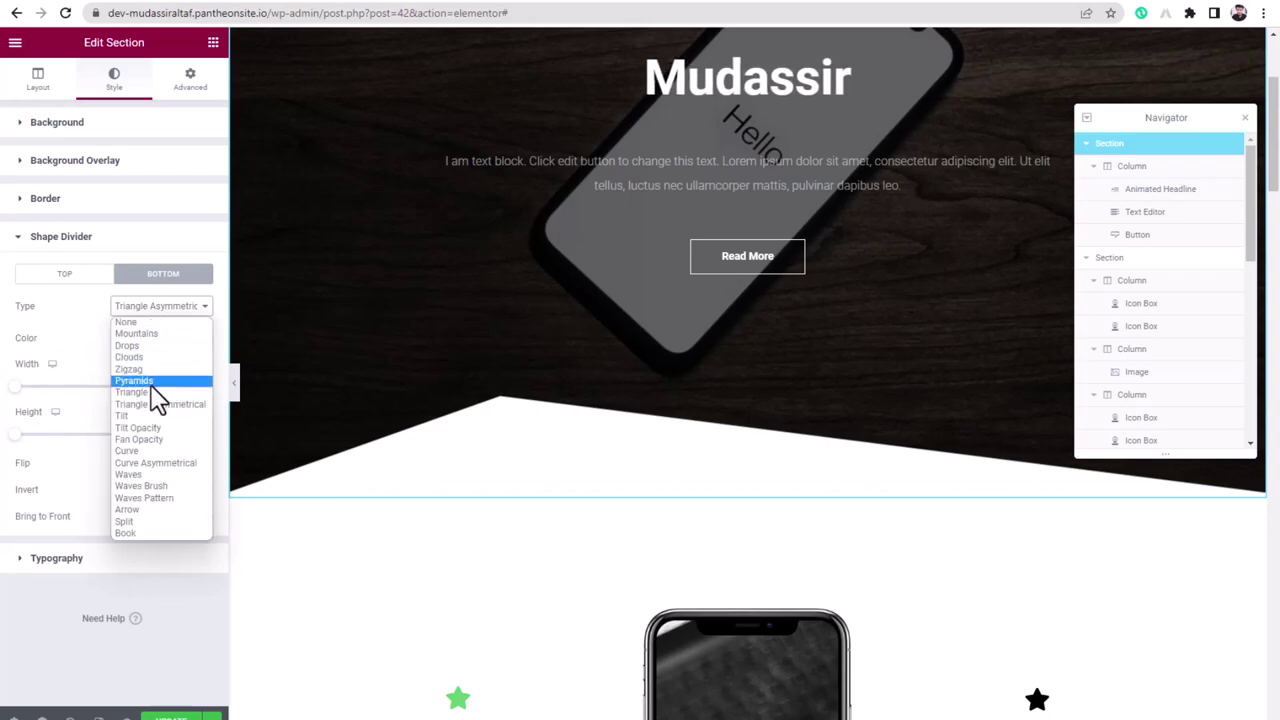
click(150, 381)
click(166, 308)
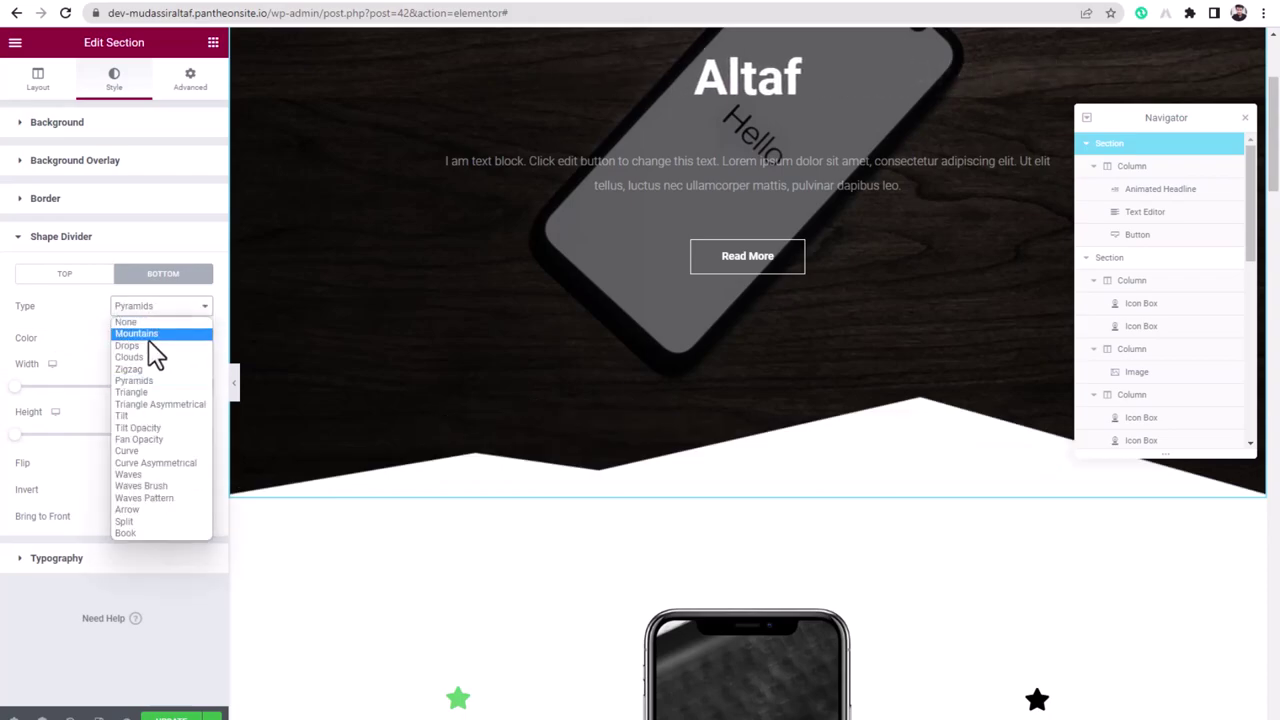
click(150, 357)
click(162, 306)
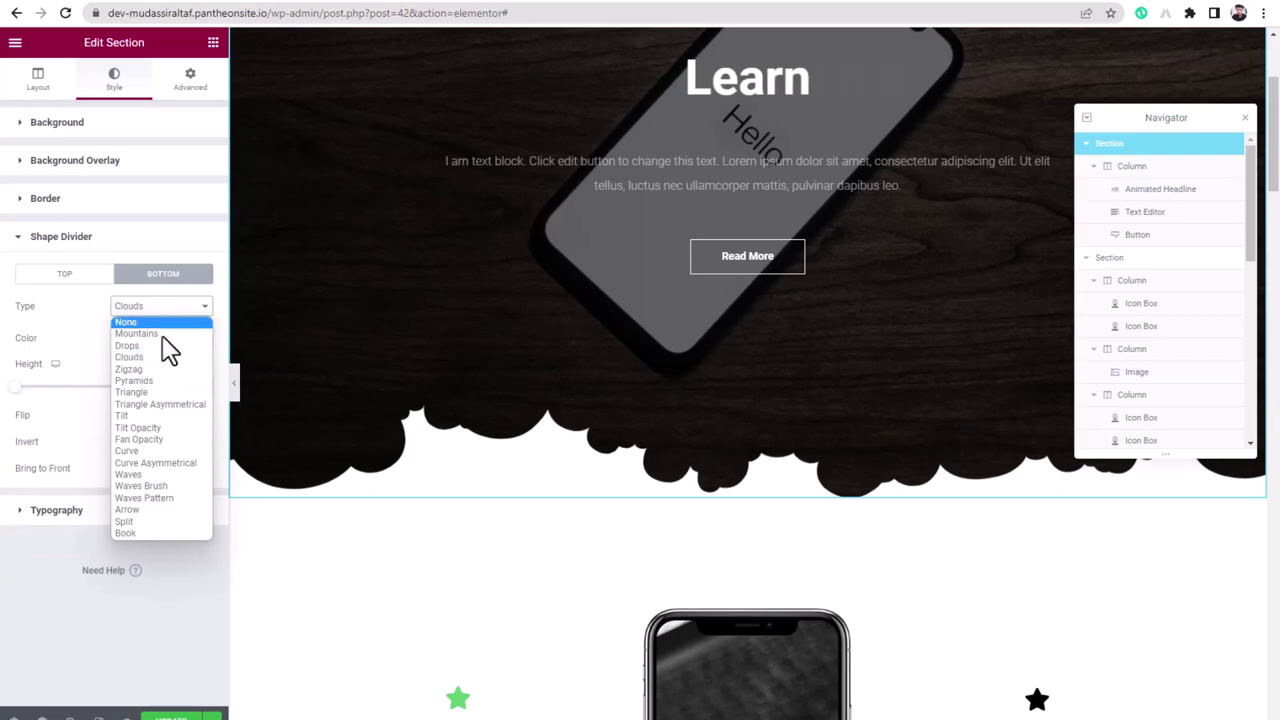
click(152, 428)
scroll(628, 476, down, 3)
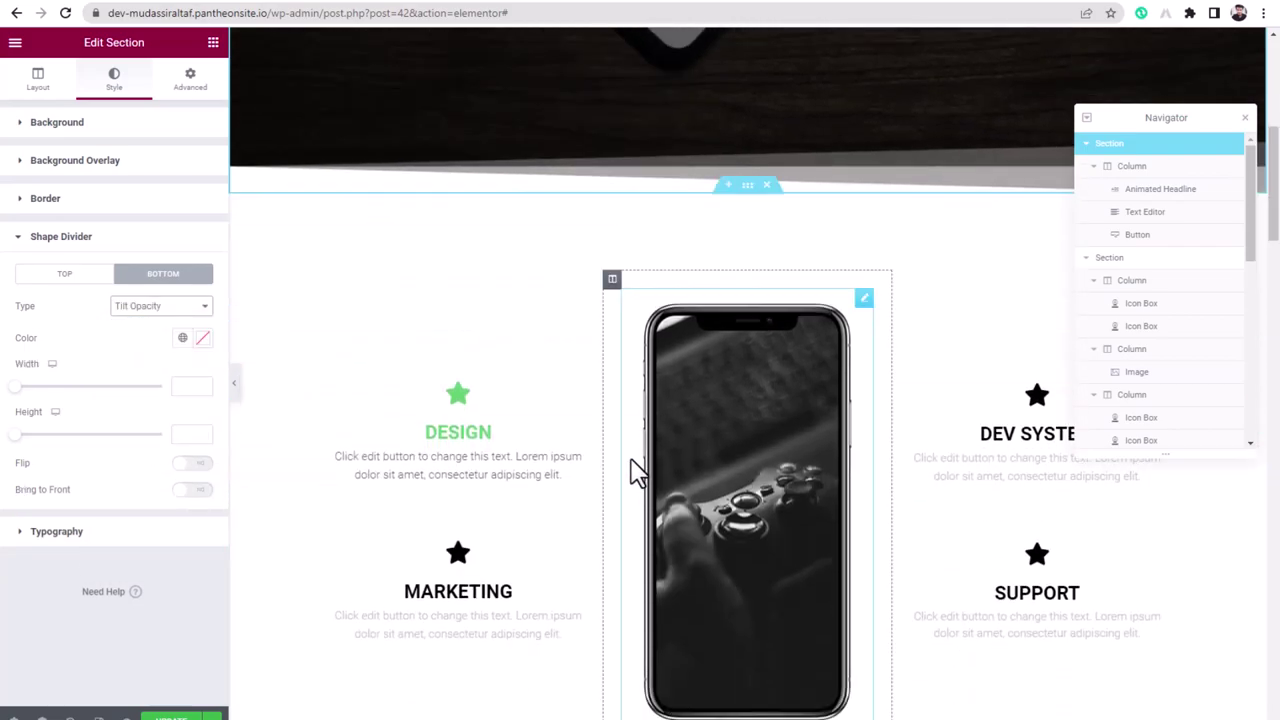
- Give the black All services section a Tilt Opacity top shape divider
scroll(600, 294, down, 4)
scroll(748, 480, down, 1)
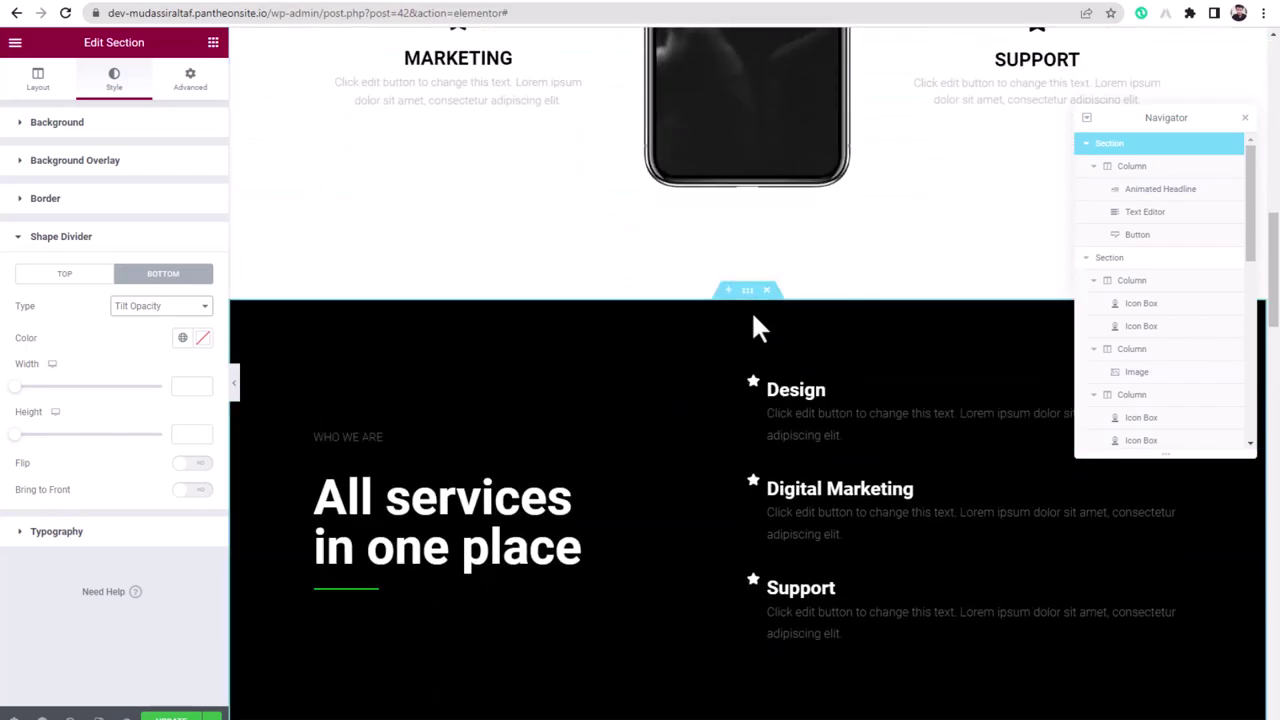
click(746, 294)
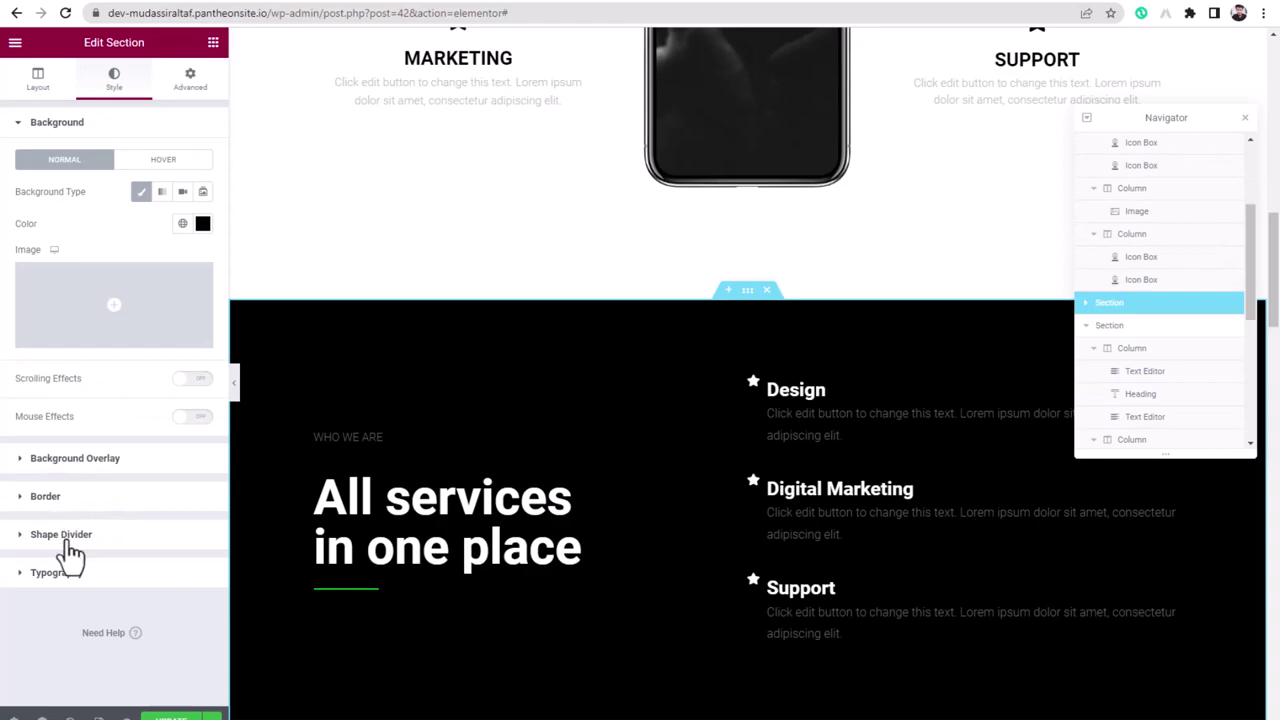
click(68, 540)
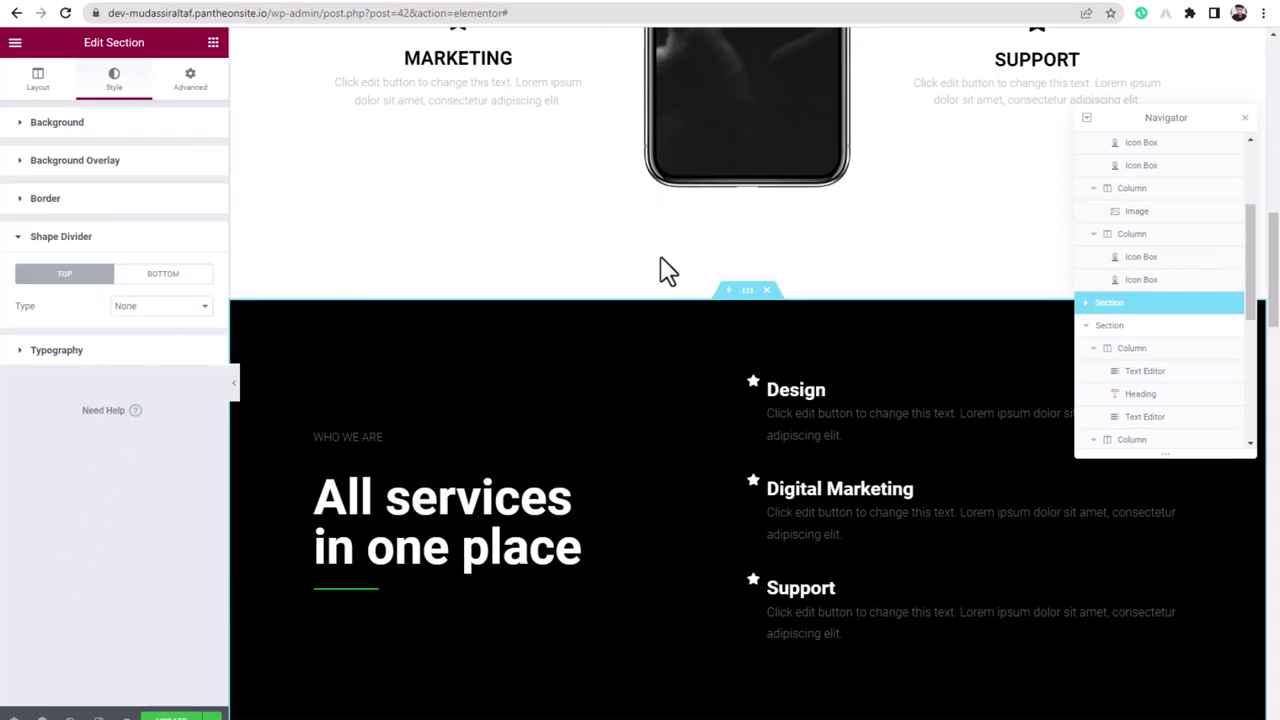
scroll(670, 385, down, 3)
scroll(655, 400, up, 2)
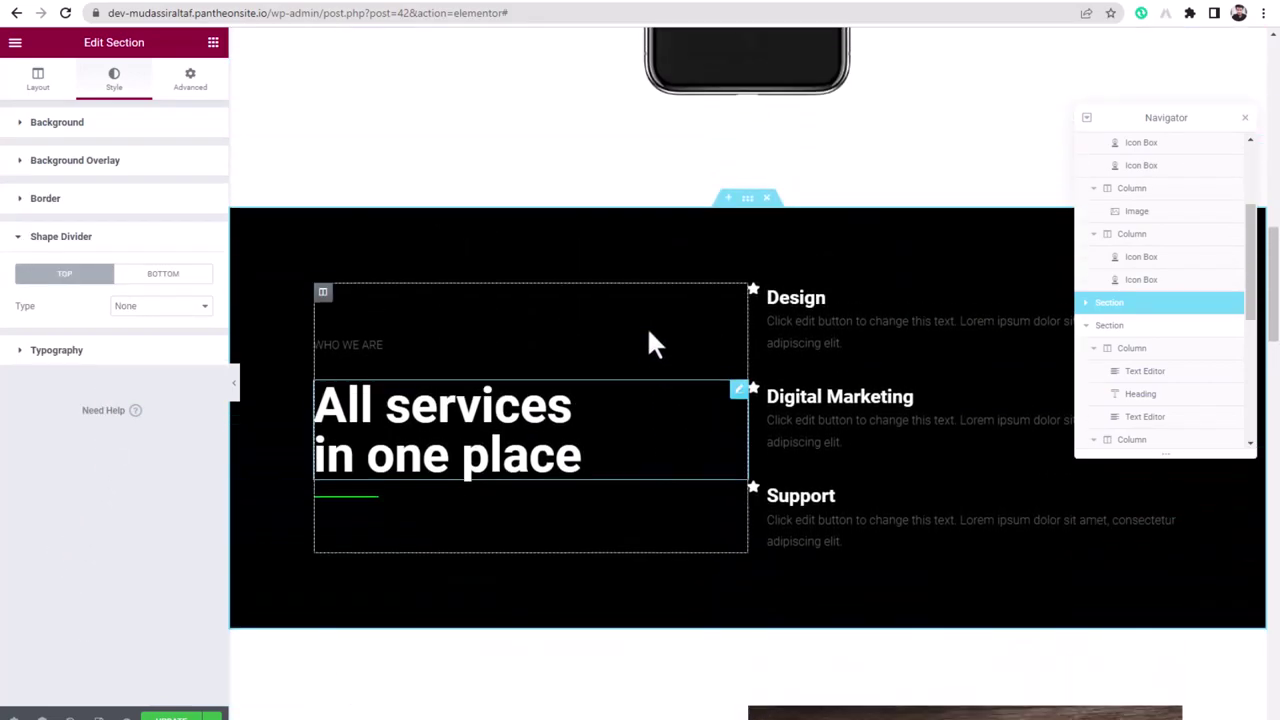
click(142, 308)
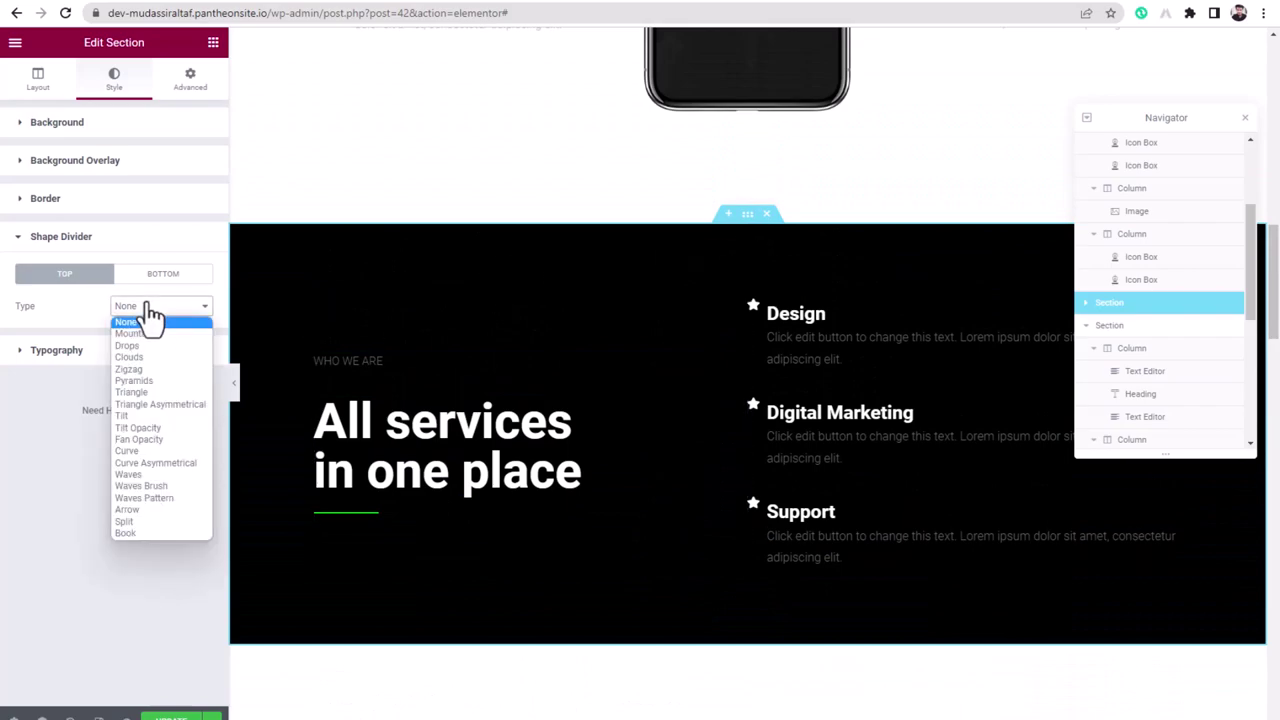
click(141, 428)
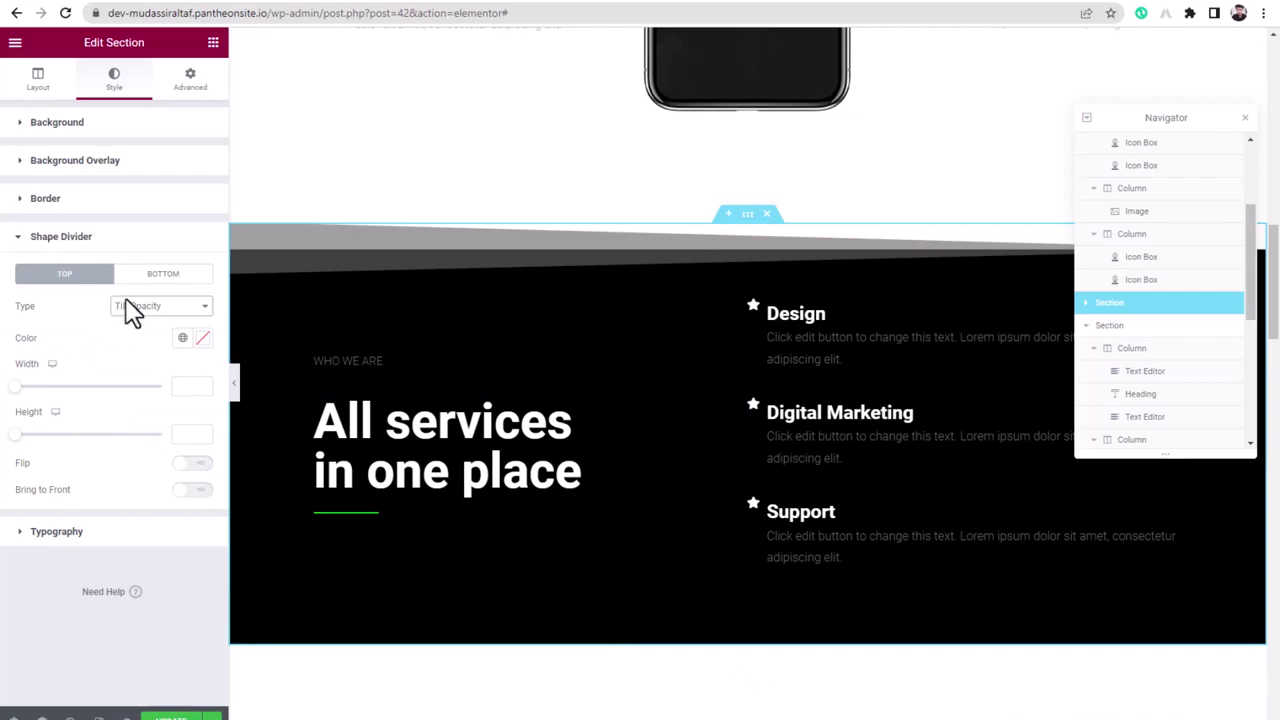
- Set the section's bottom shape divider to Tilt Opacity as well
click(165, 276)
click(155, 308)
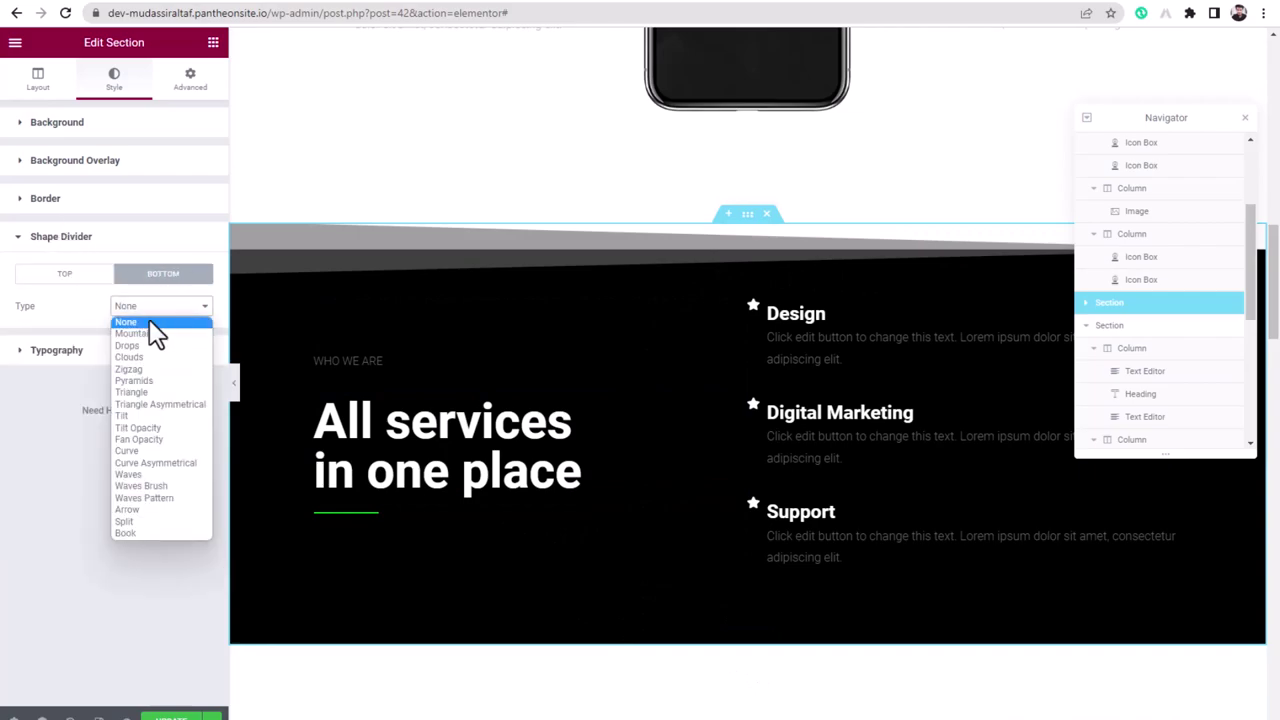
click(165, 429)
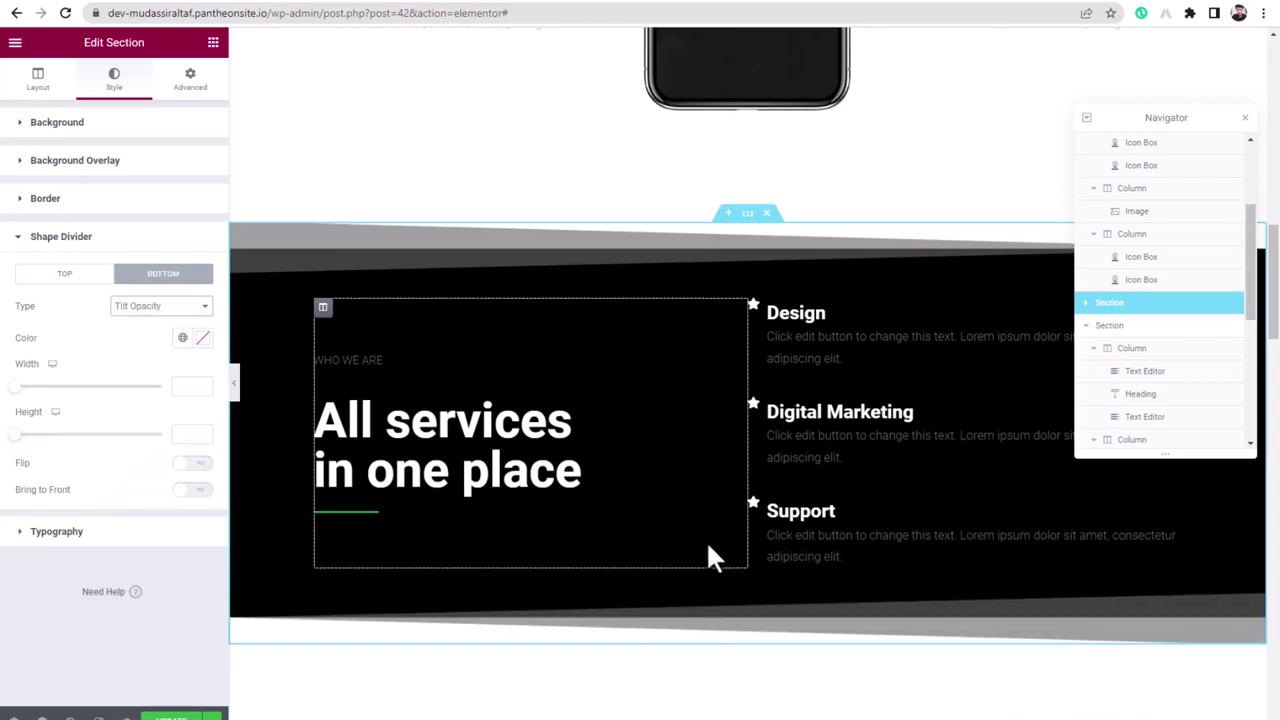
scroll(706, 540, down, 8)
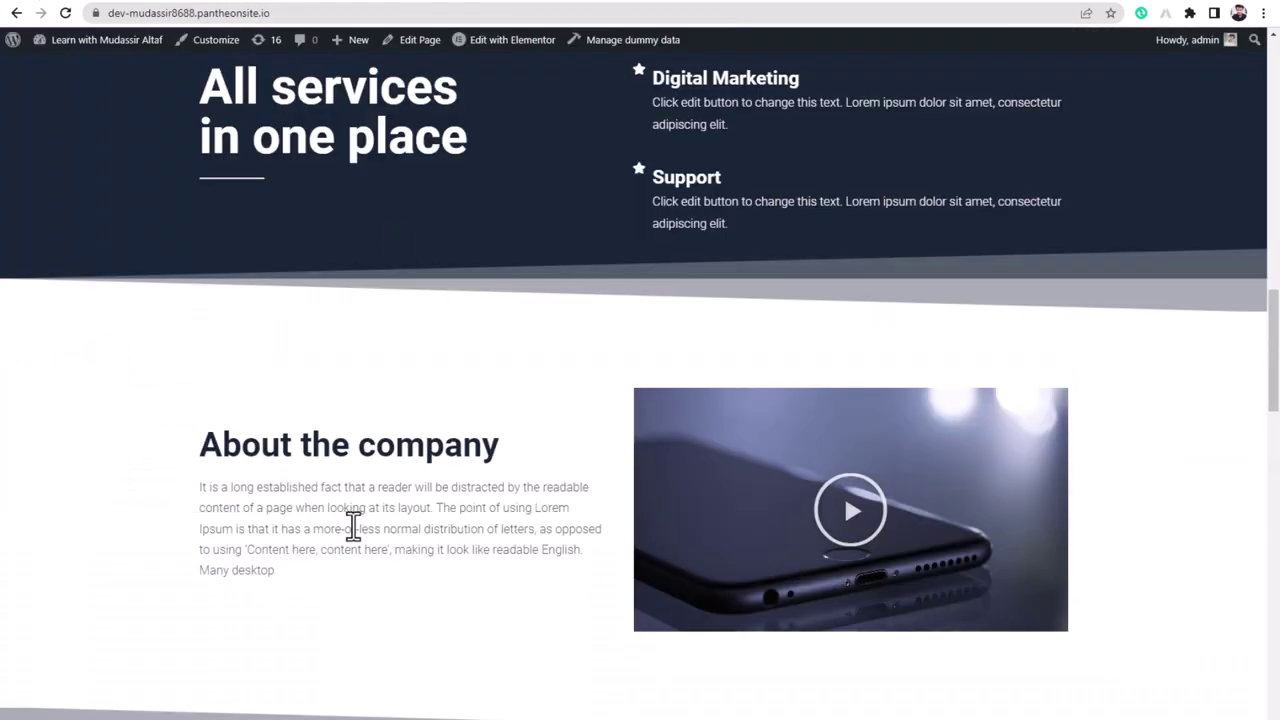
- Exit Elementor from its main menu, returning to the Product Home page editor
scroll(353, 527, up, 15)
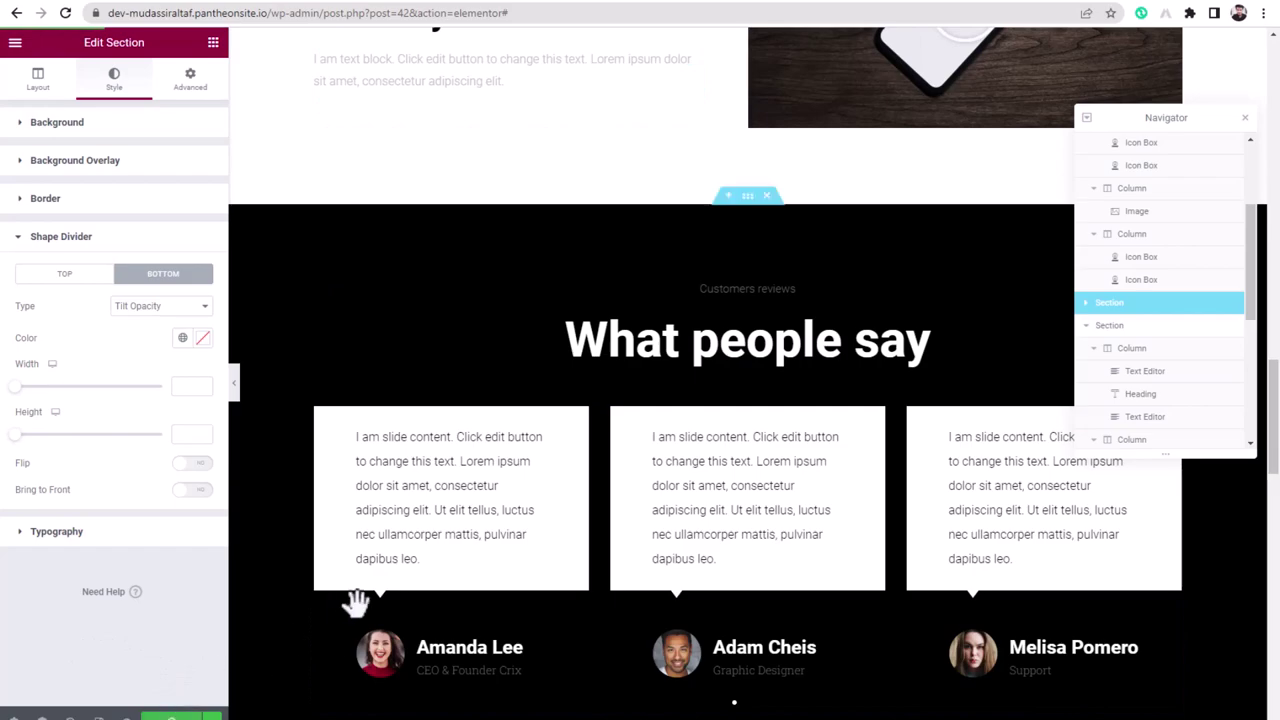
click(15, 42)
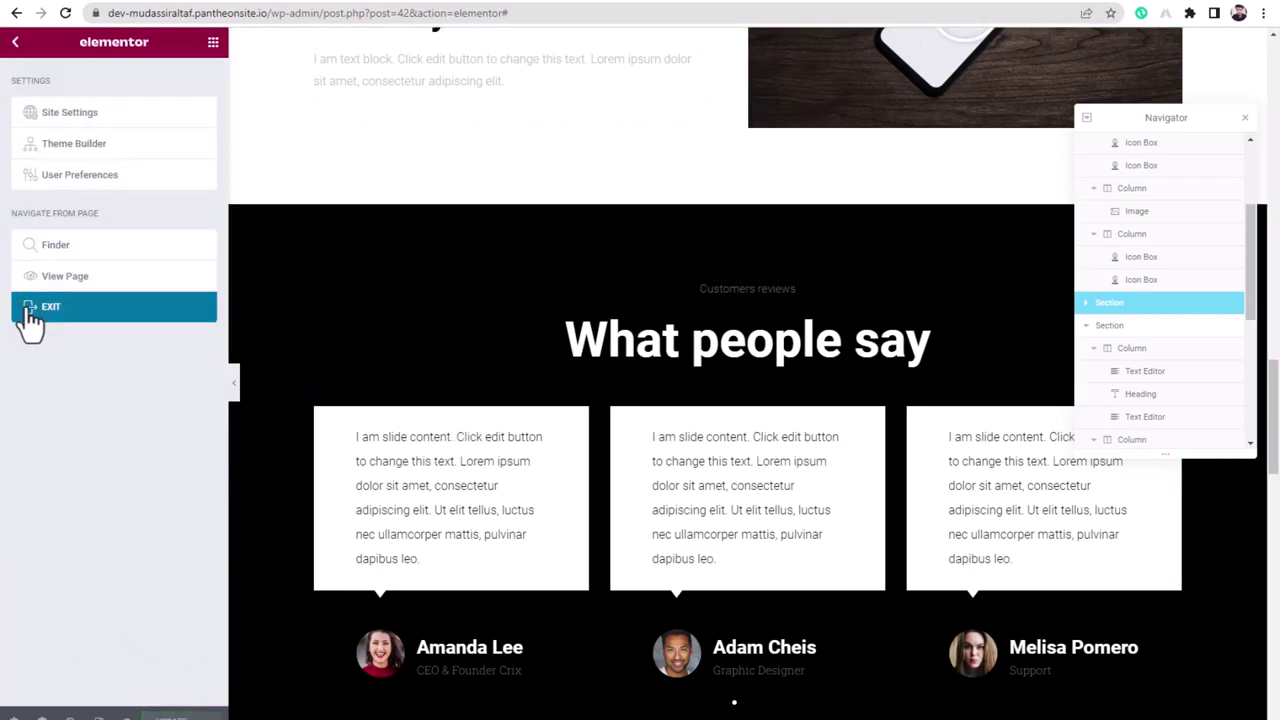
click(60, 318)
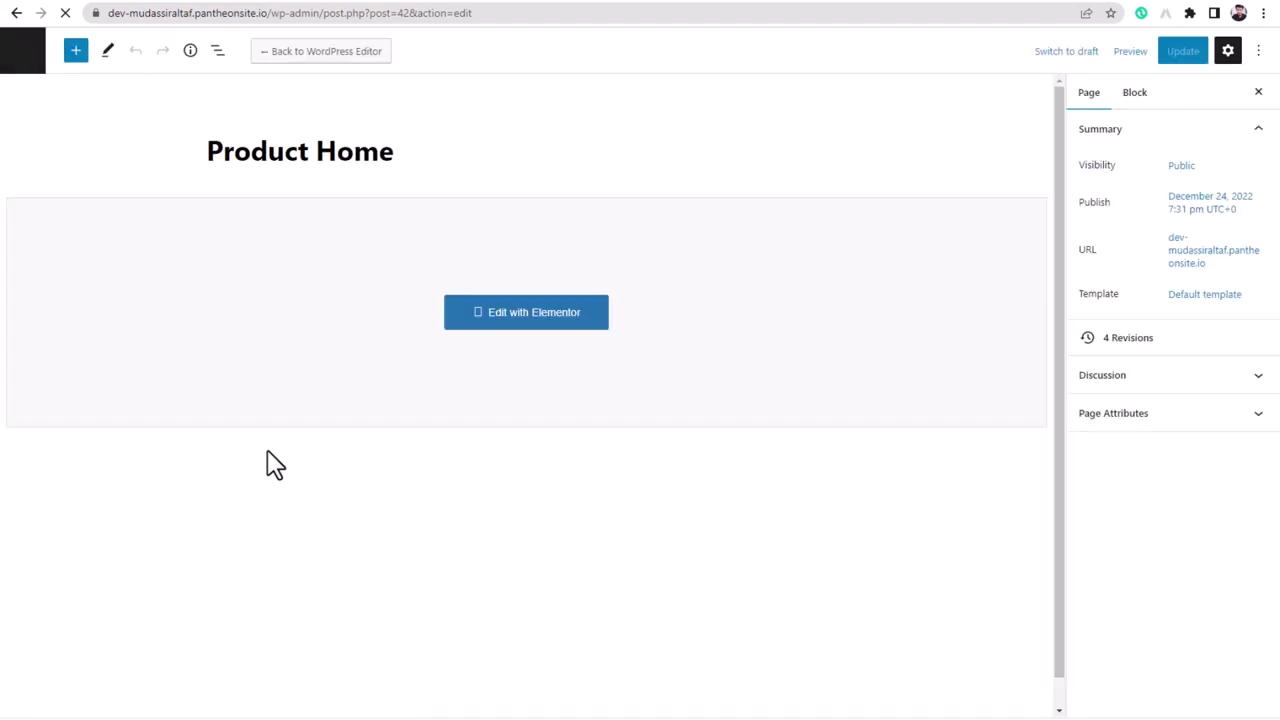
- Go from the Pages list to Appearance > Menus and focus the Menu Name field
click(22, 52)
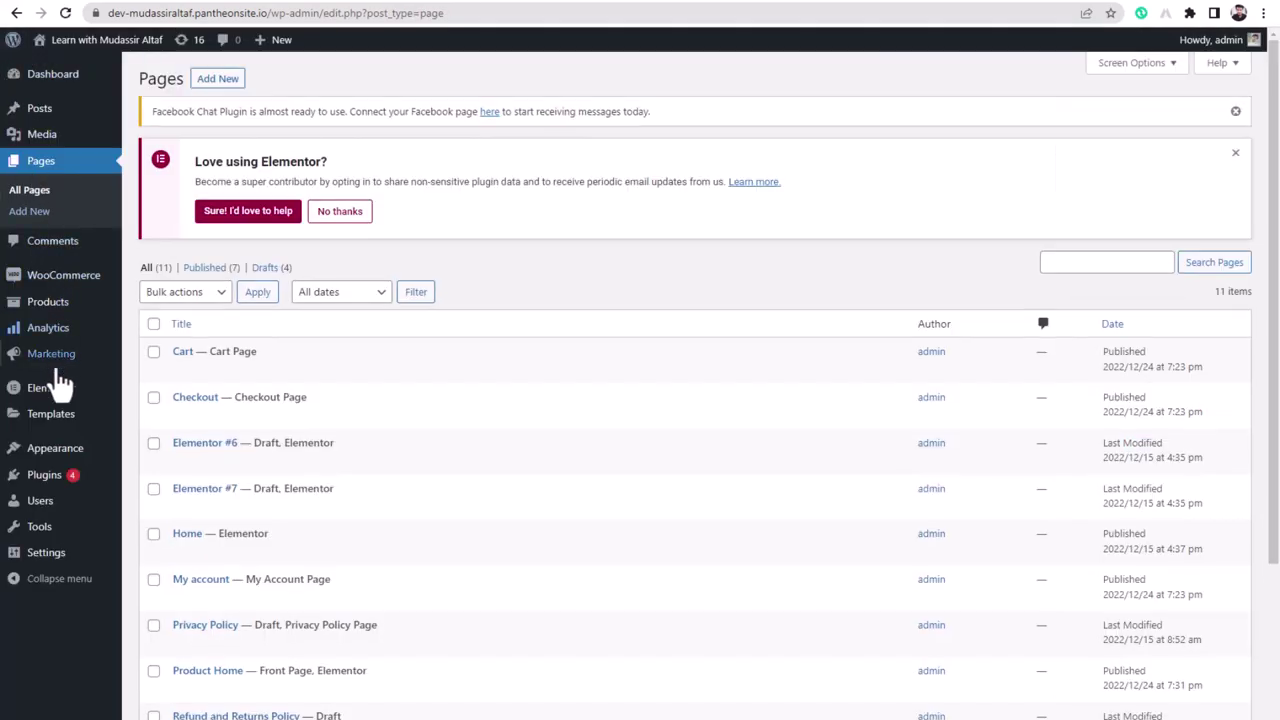
mouse_move(22, 460)
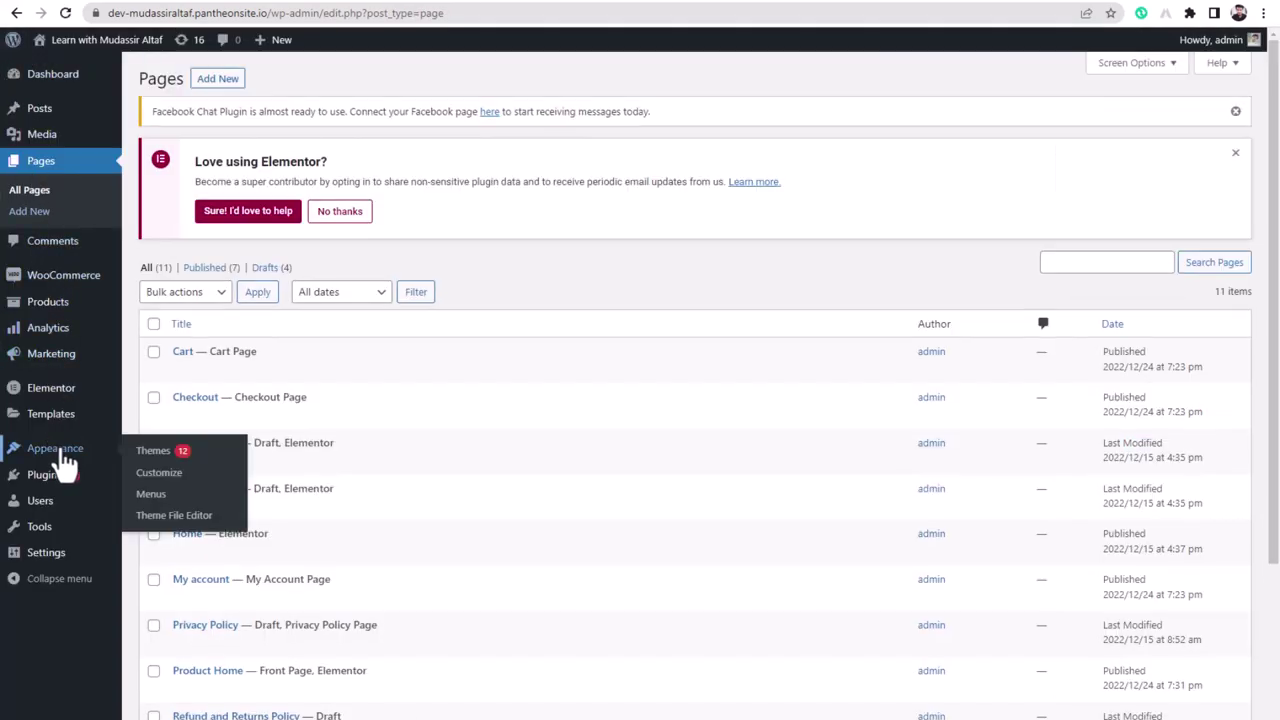
click(151, 494)
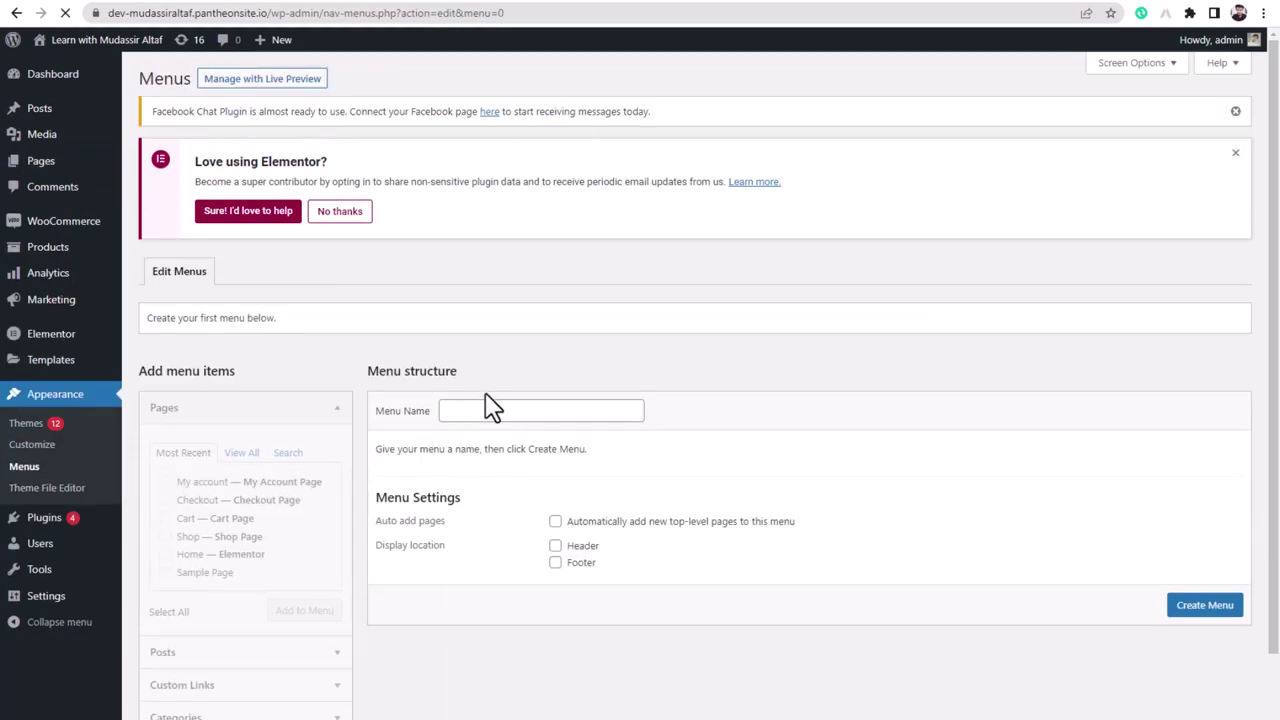
click(492, 410)
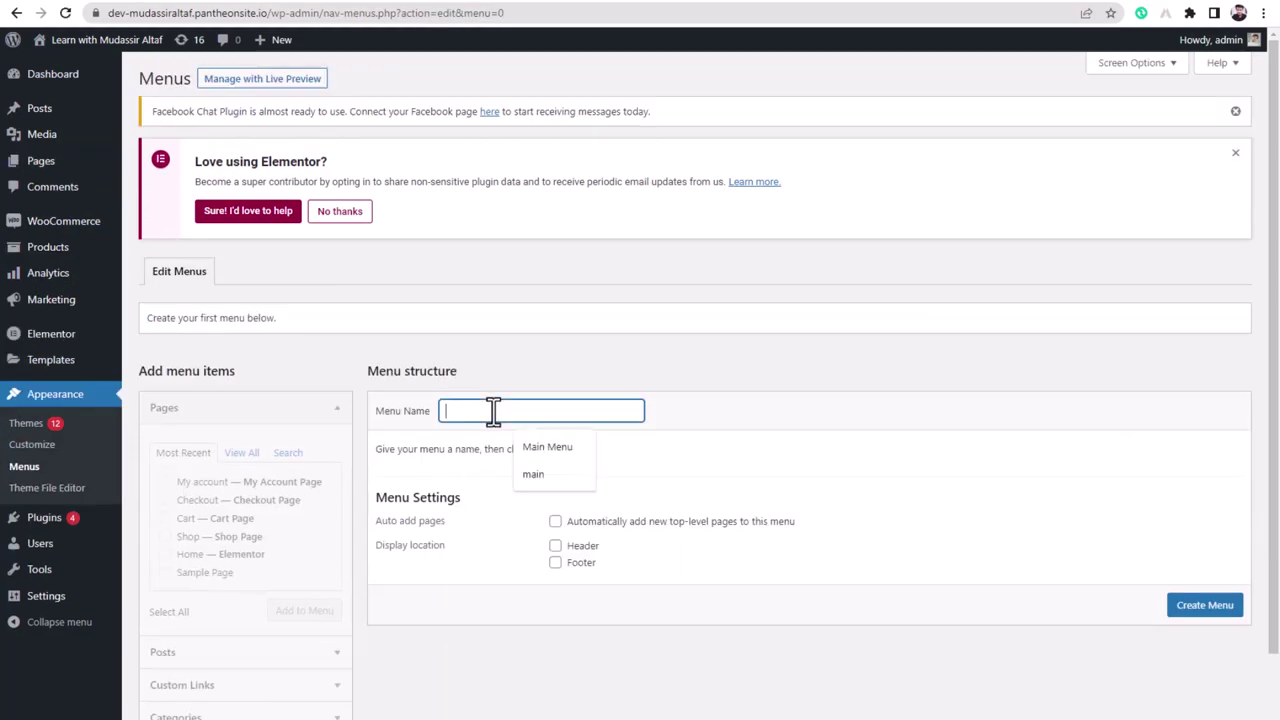
- Create a menu named 'Main Menu' assigned to the Header location
click(540, 450)
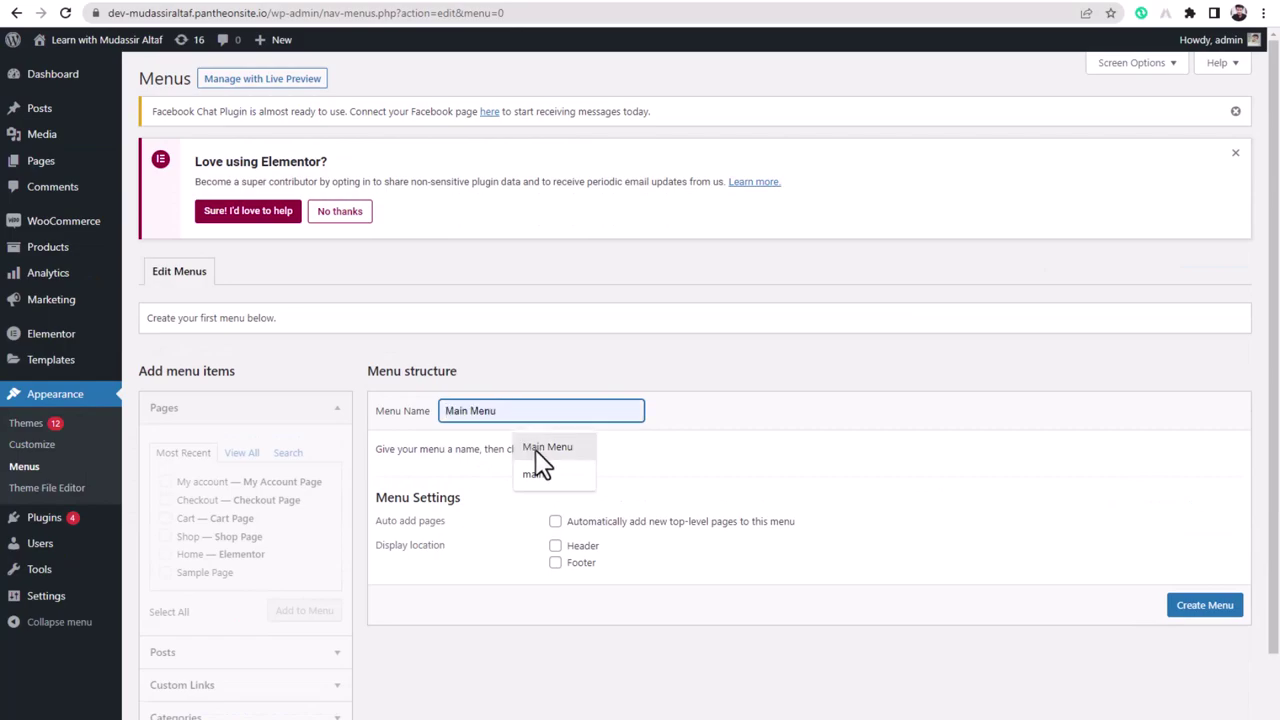
click(537, 447)
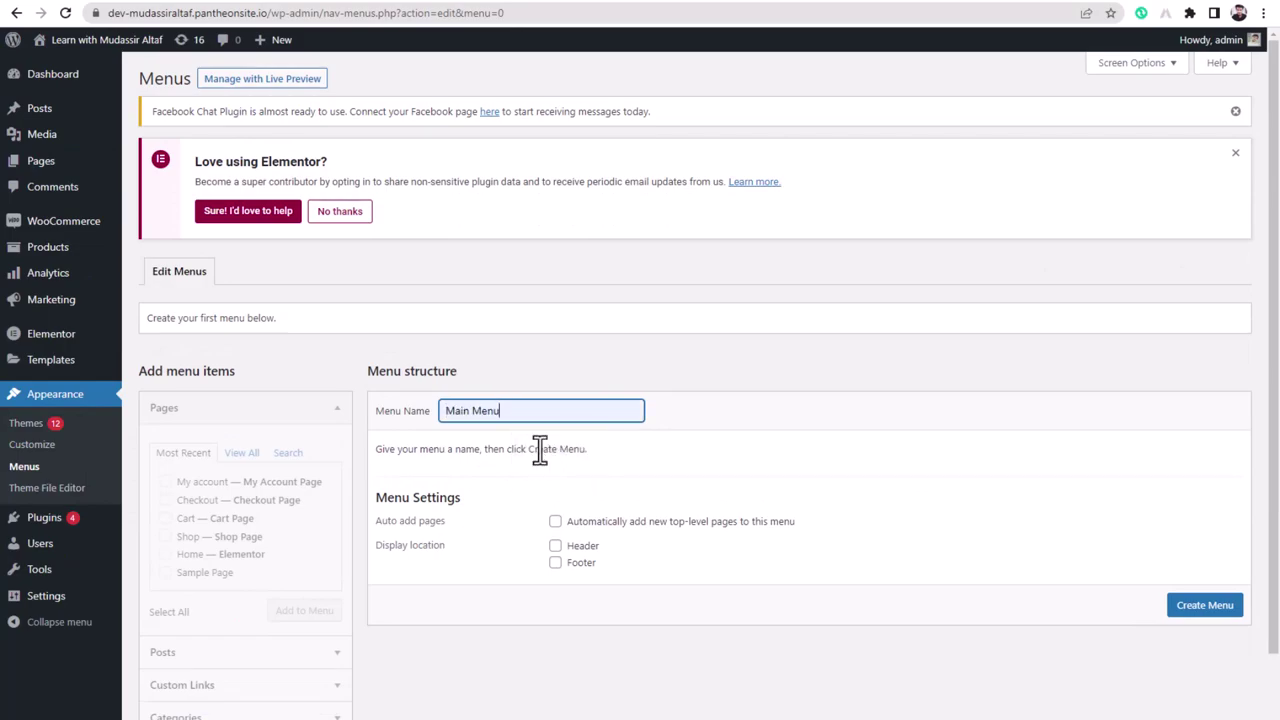
click(555, 546)
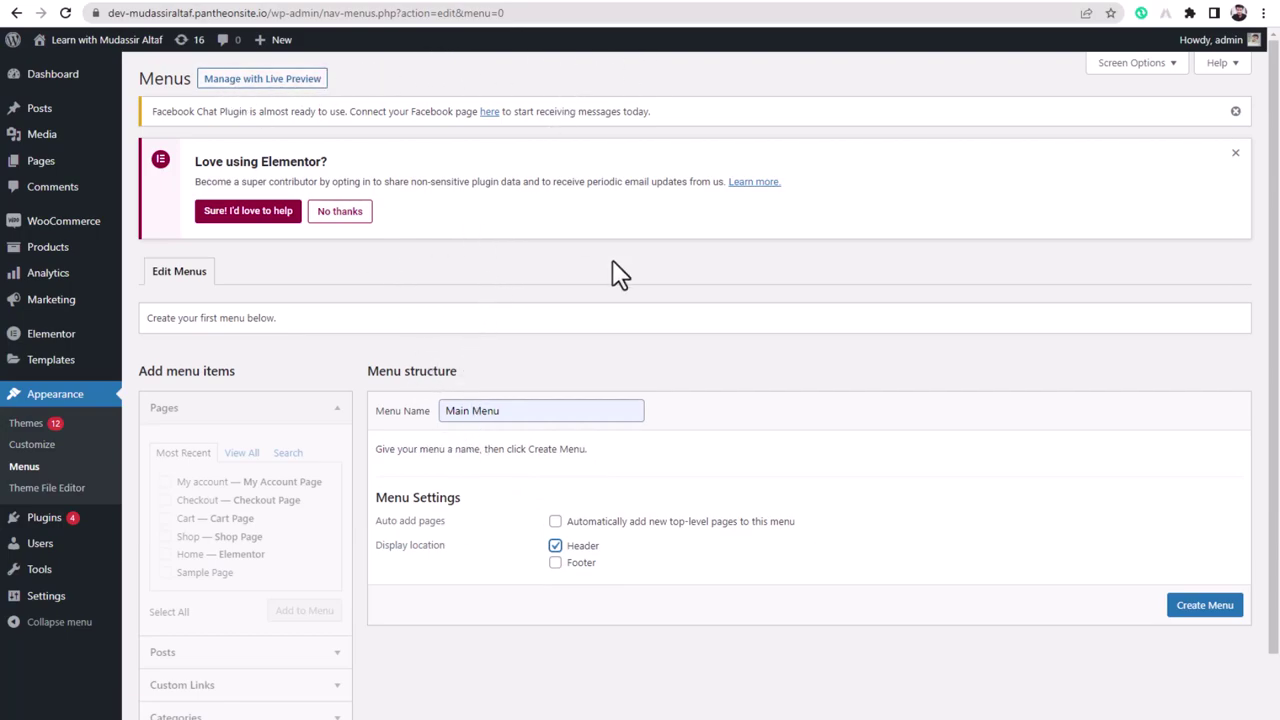
click(1207, 610)
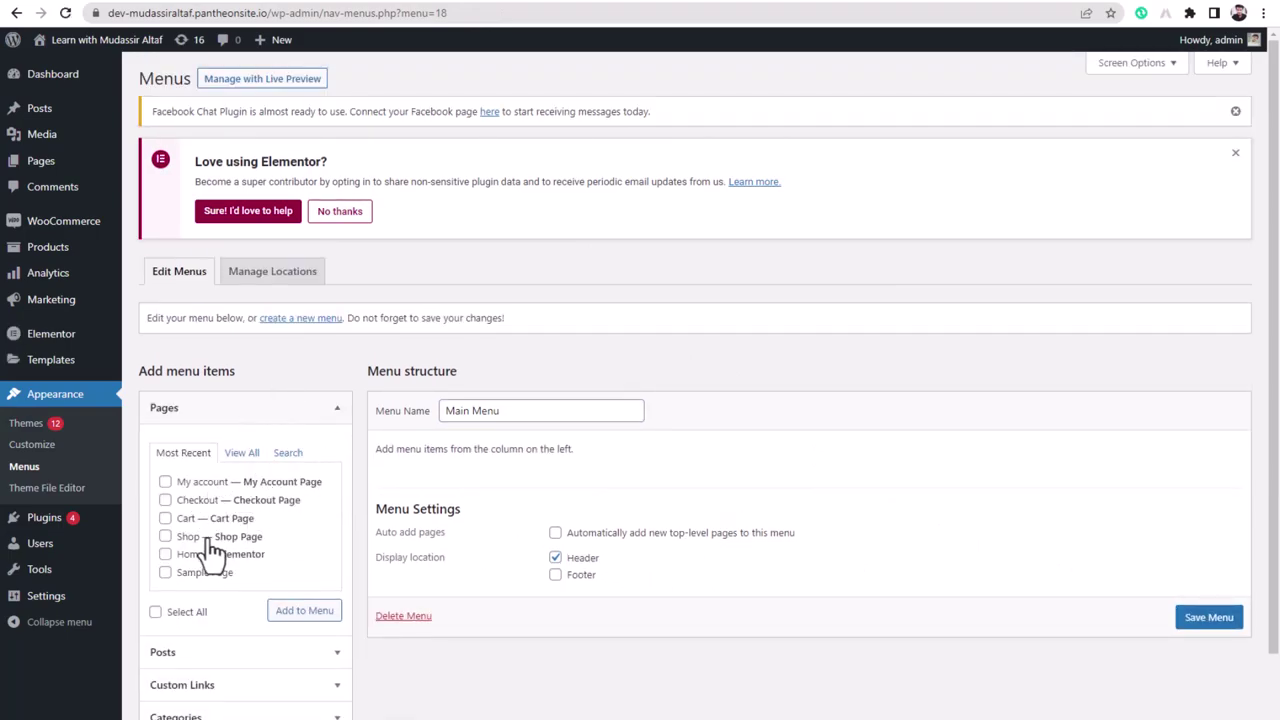
- Add the Product Home and Shop pages to Main Menu and save it
click(236, 456)
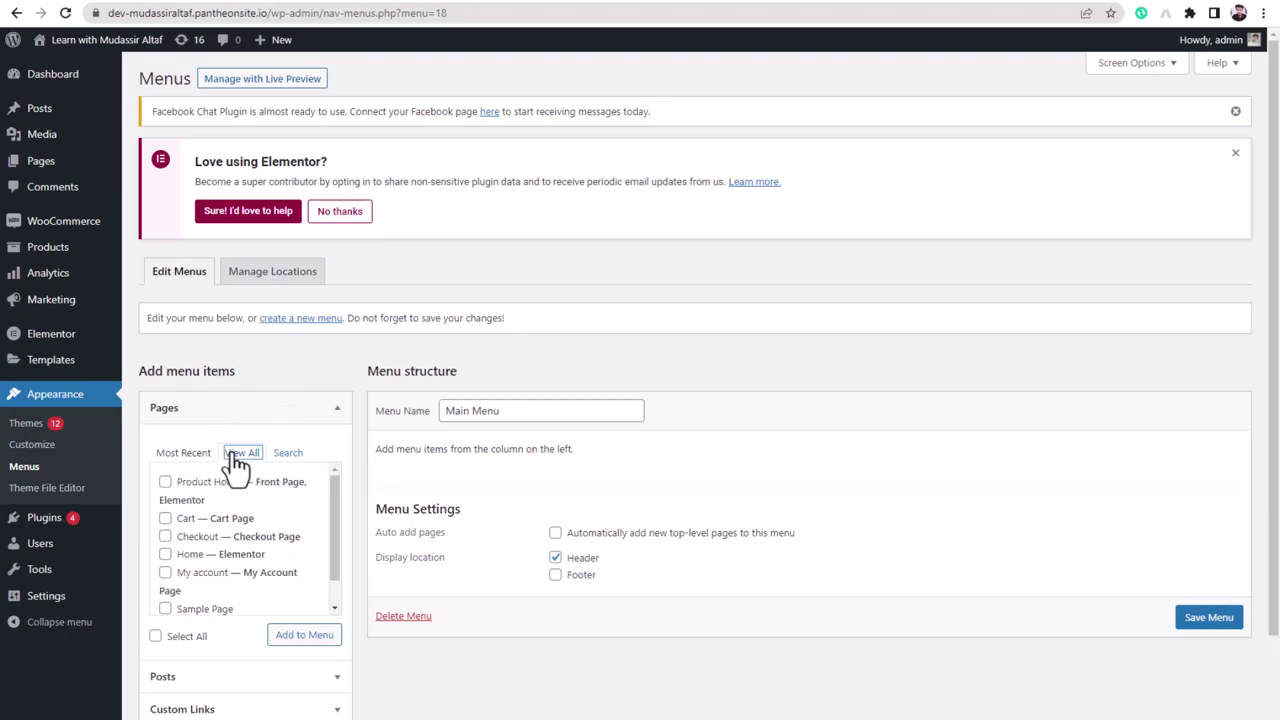
click(165, 482)
scroll(165, 510, down, 1)
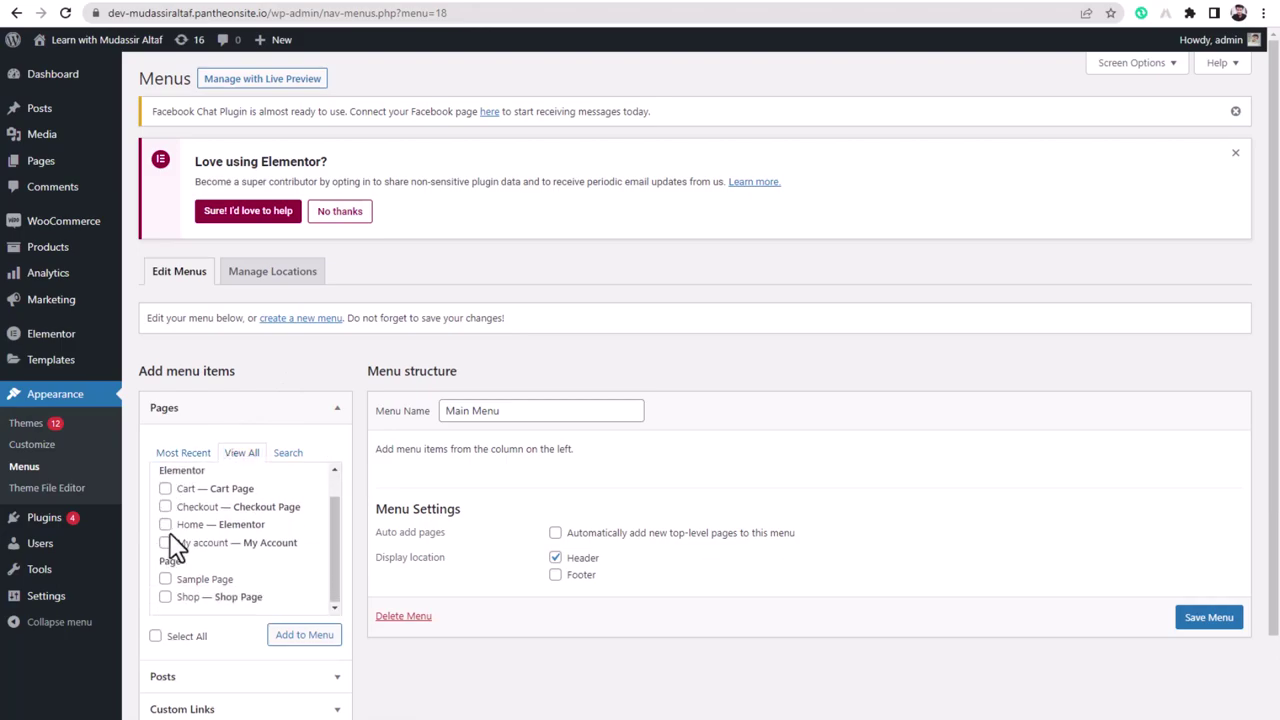
click(166, 598)
click(288, 638)
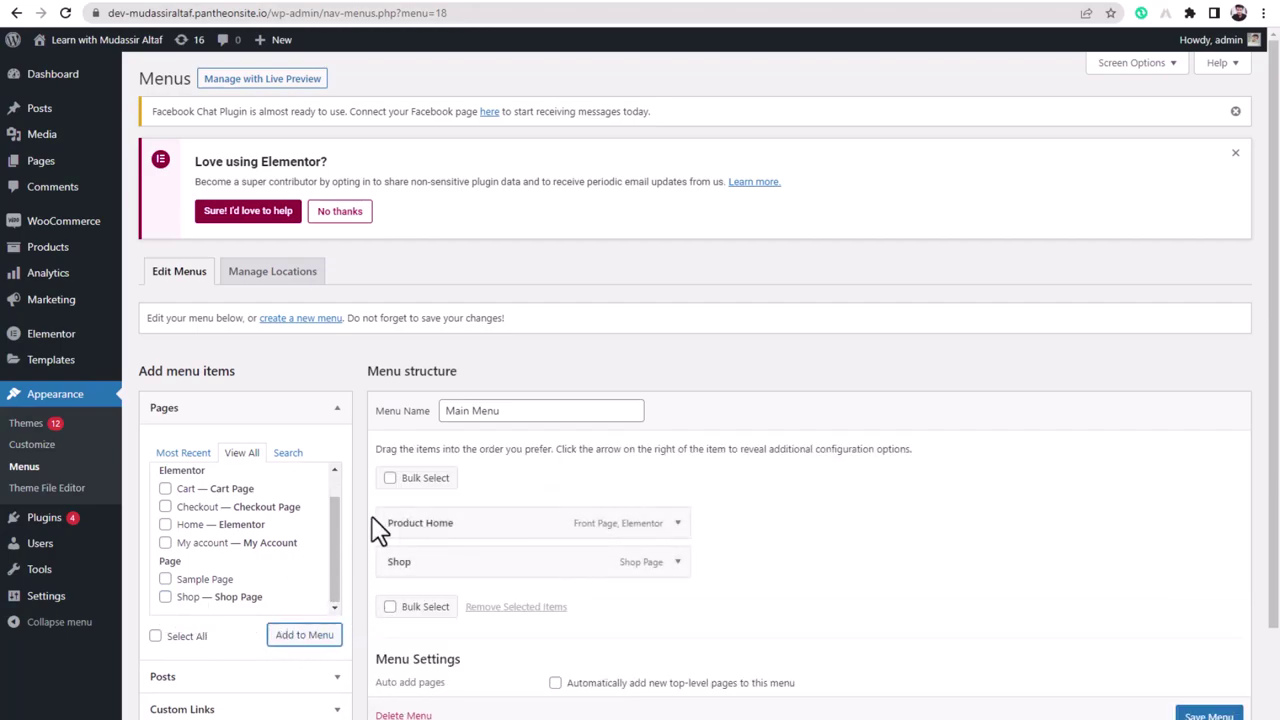
scroll(1000, 540, down, 2)
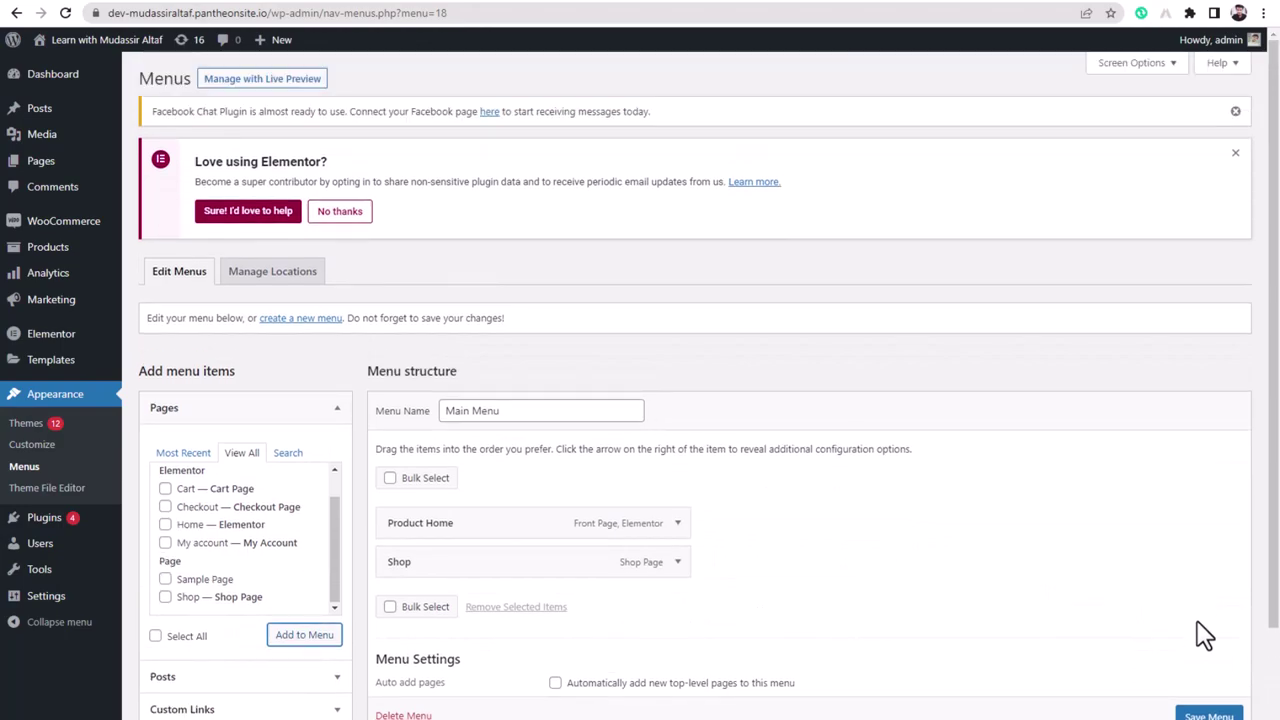
click(1210, 714)
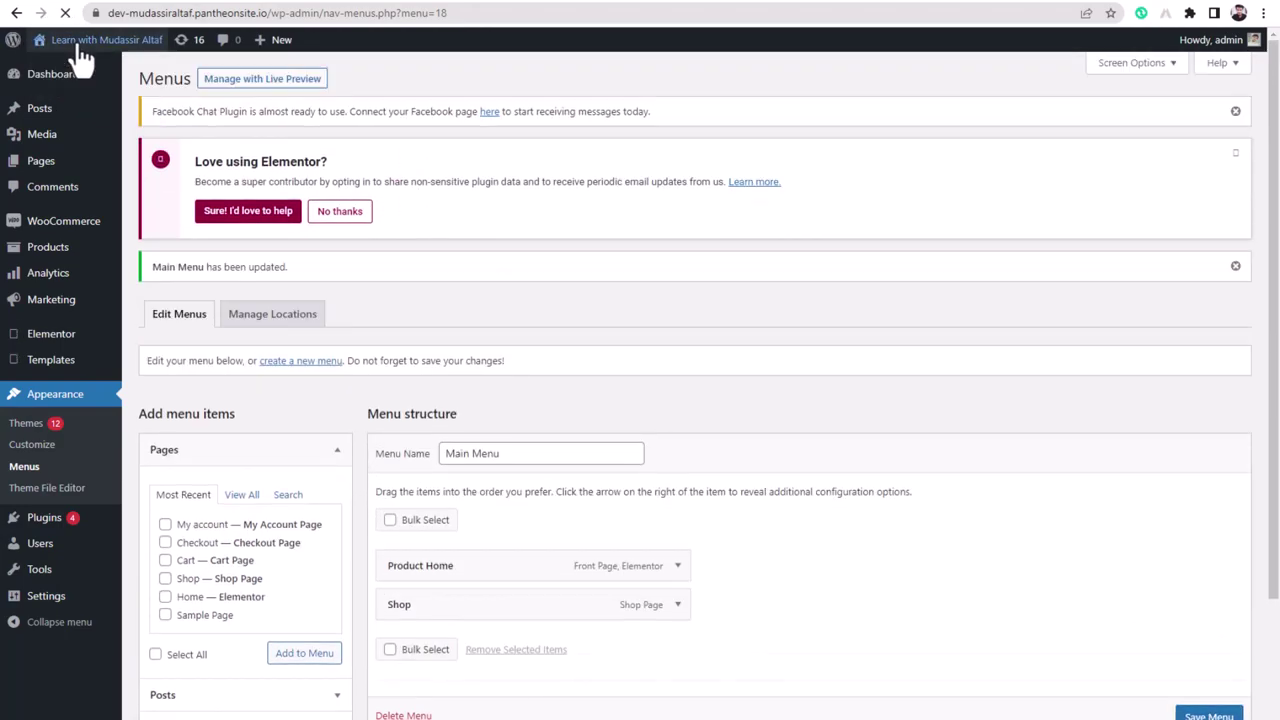
- Open the live site in a new tab and go to Shop via the header menu
right_click(53, 68)
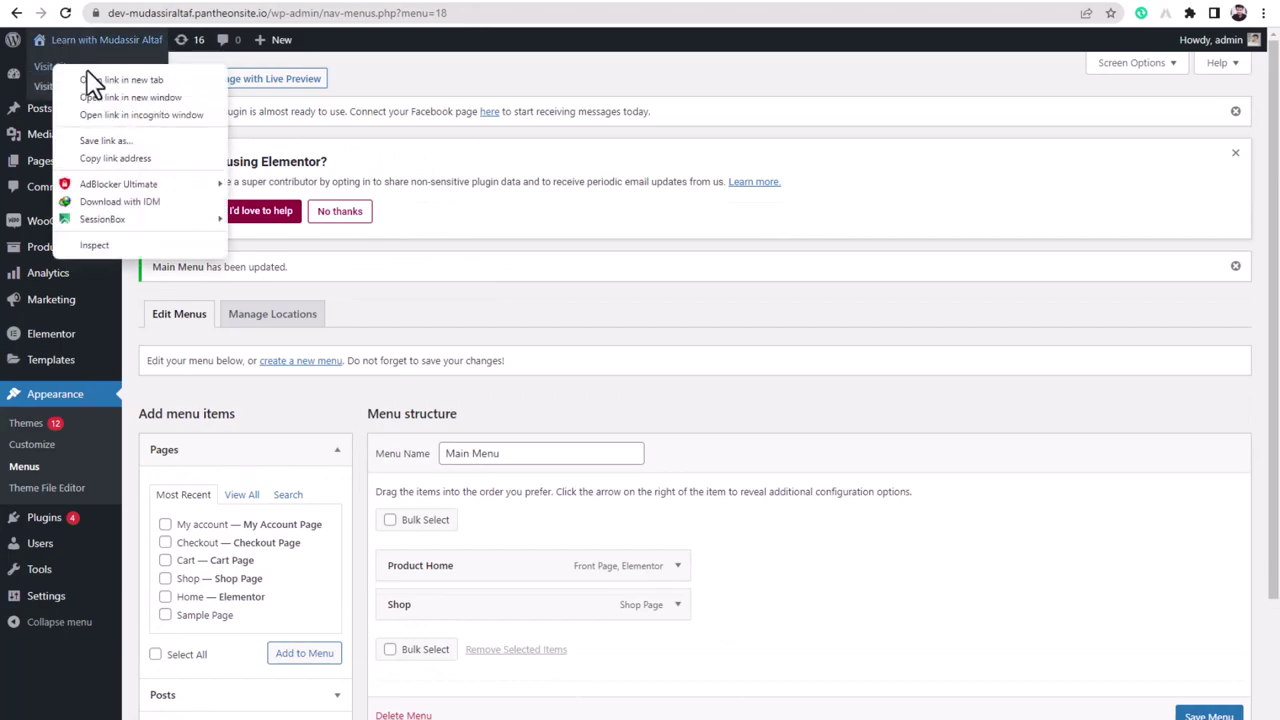
click(95, 80)
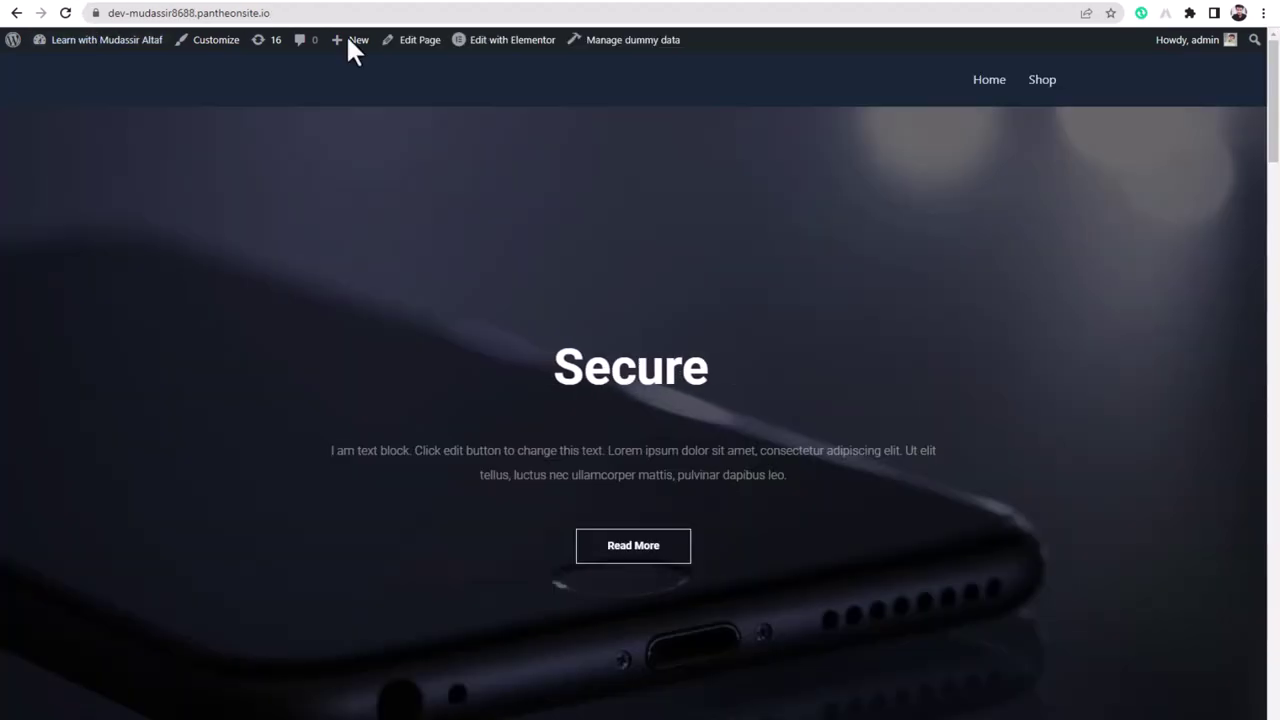
click(1049, 91)
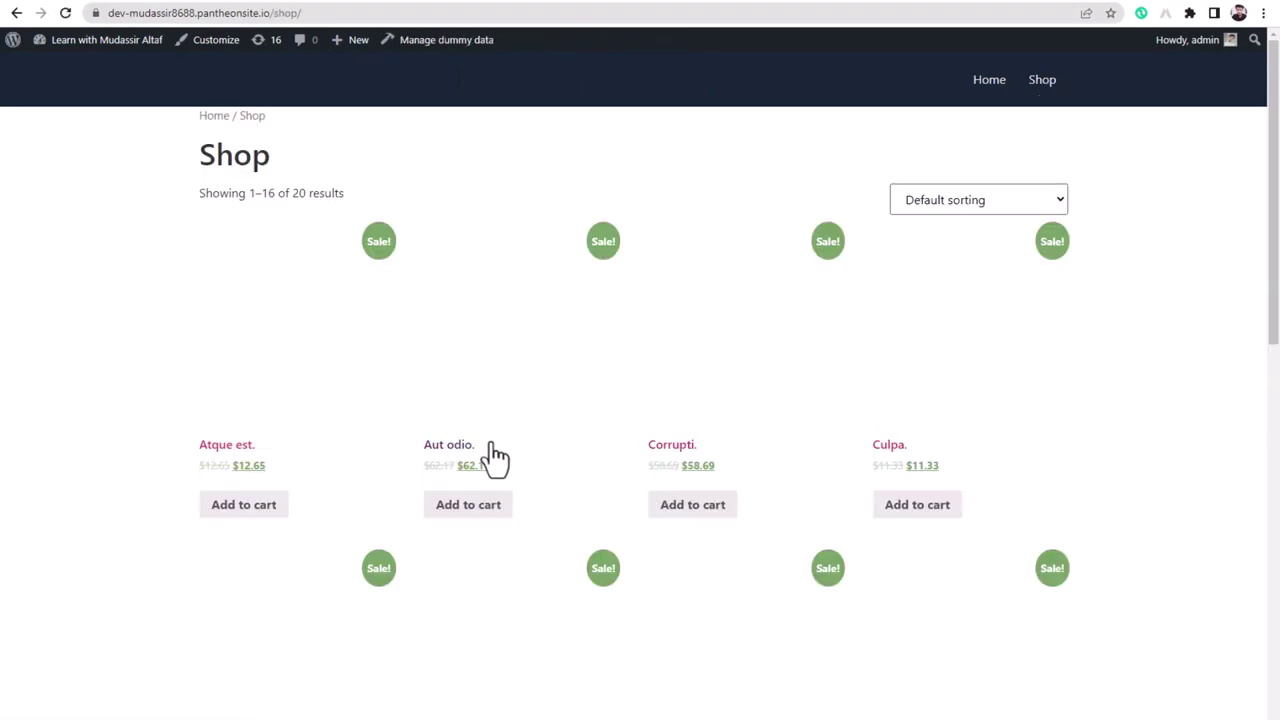
- Review the Shop page in its tab and reload it
scroll(683, 507, down, 3)
scroll(683, 507, down, 1)
scroll(477, 457, up, 5)
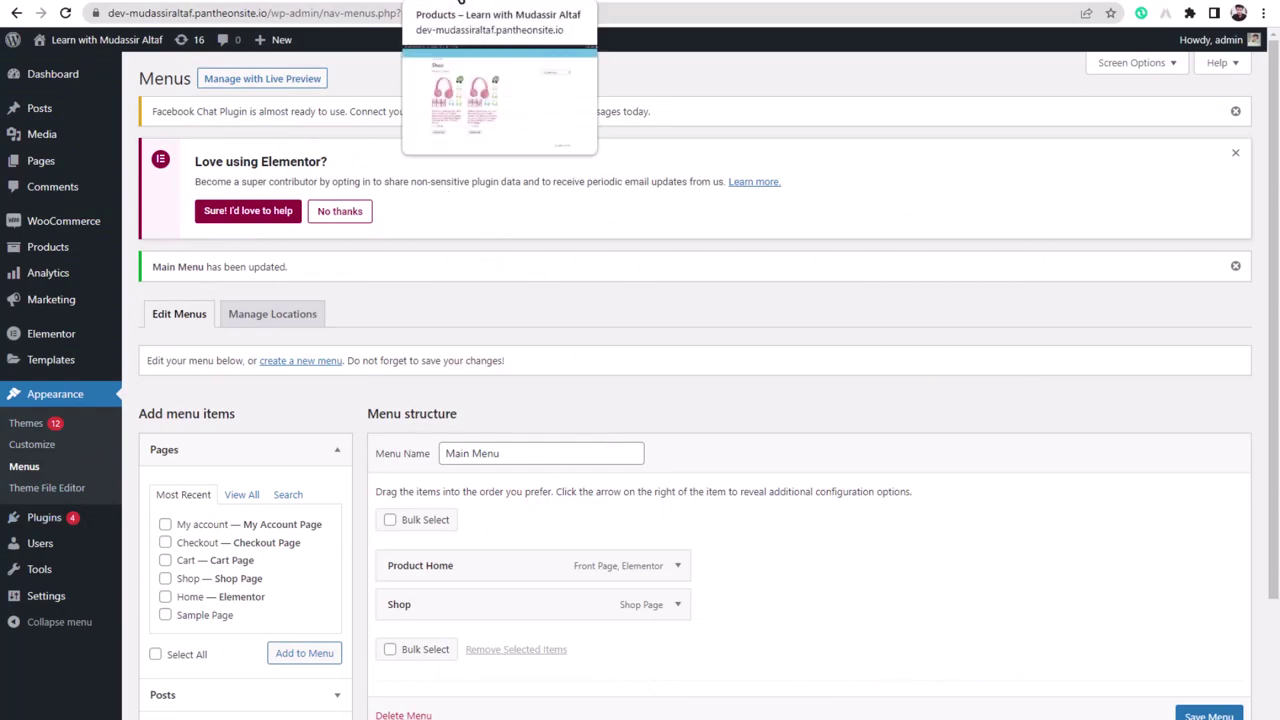
click(460, 2)
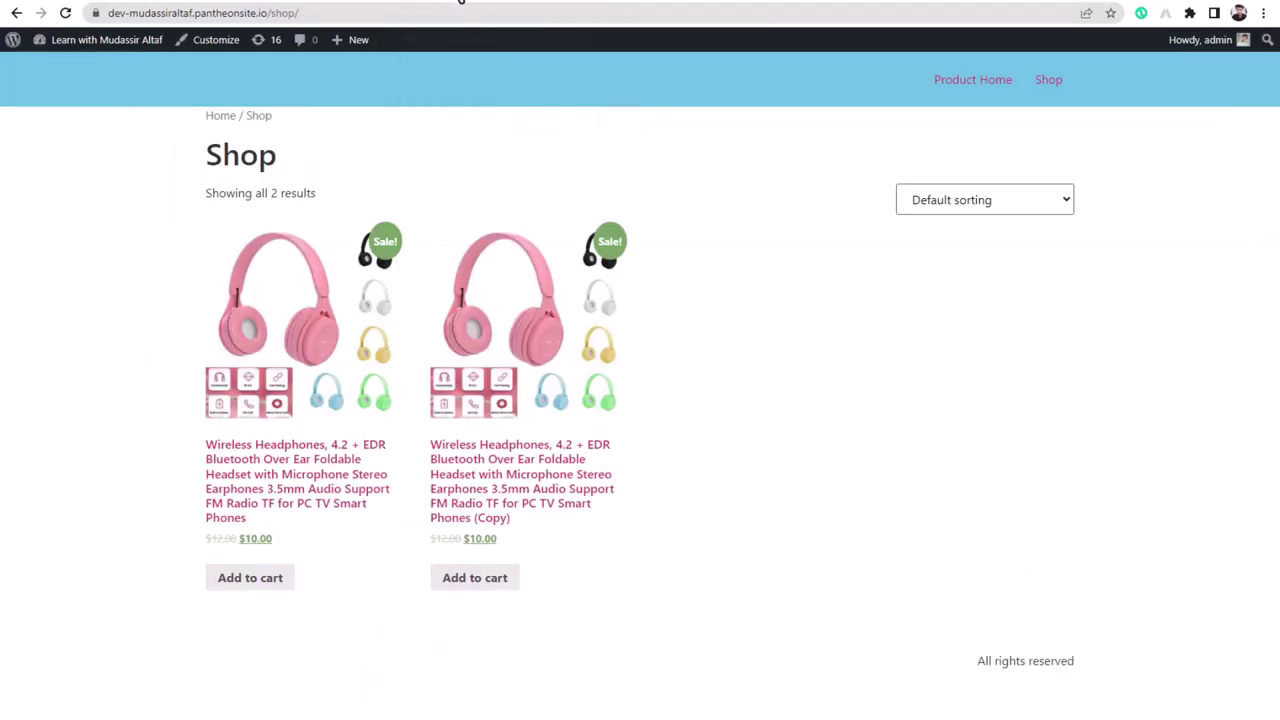
click(965, 88)
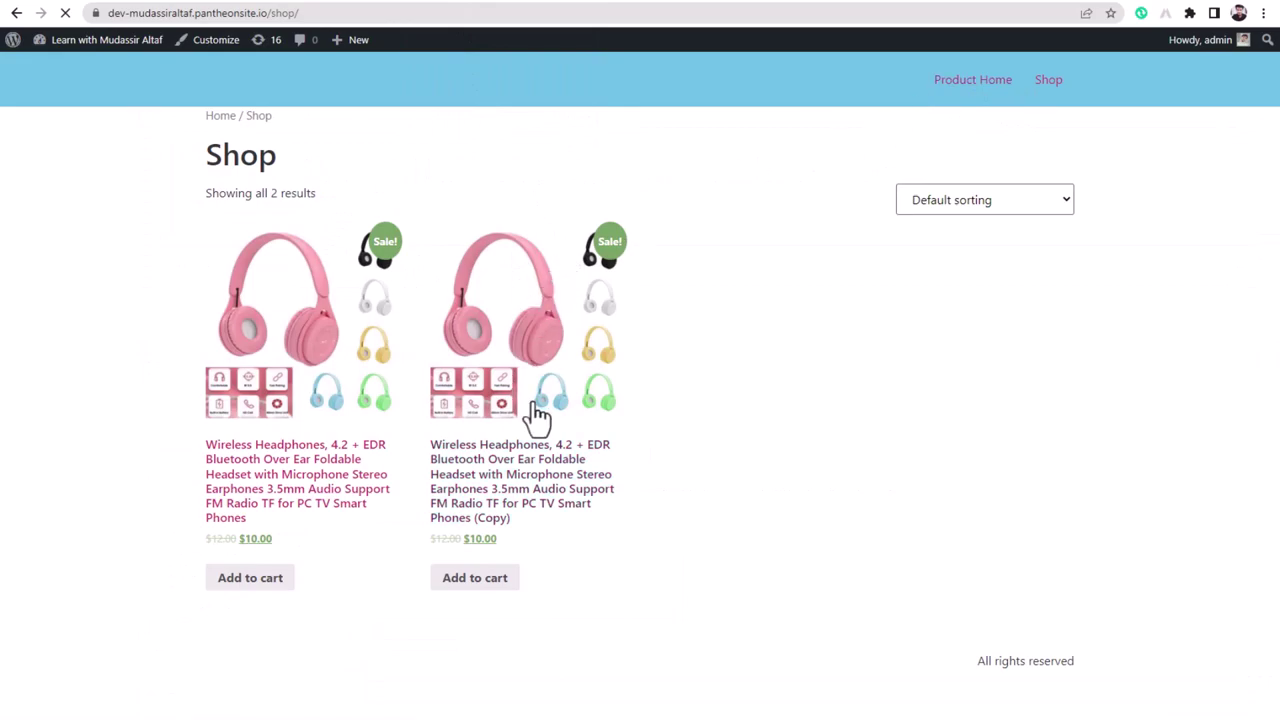